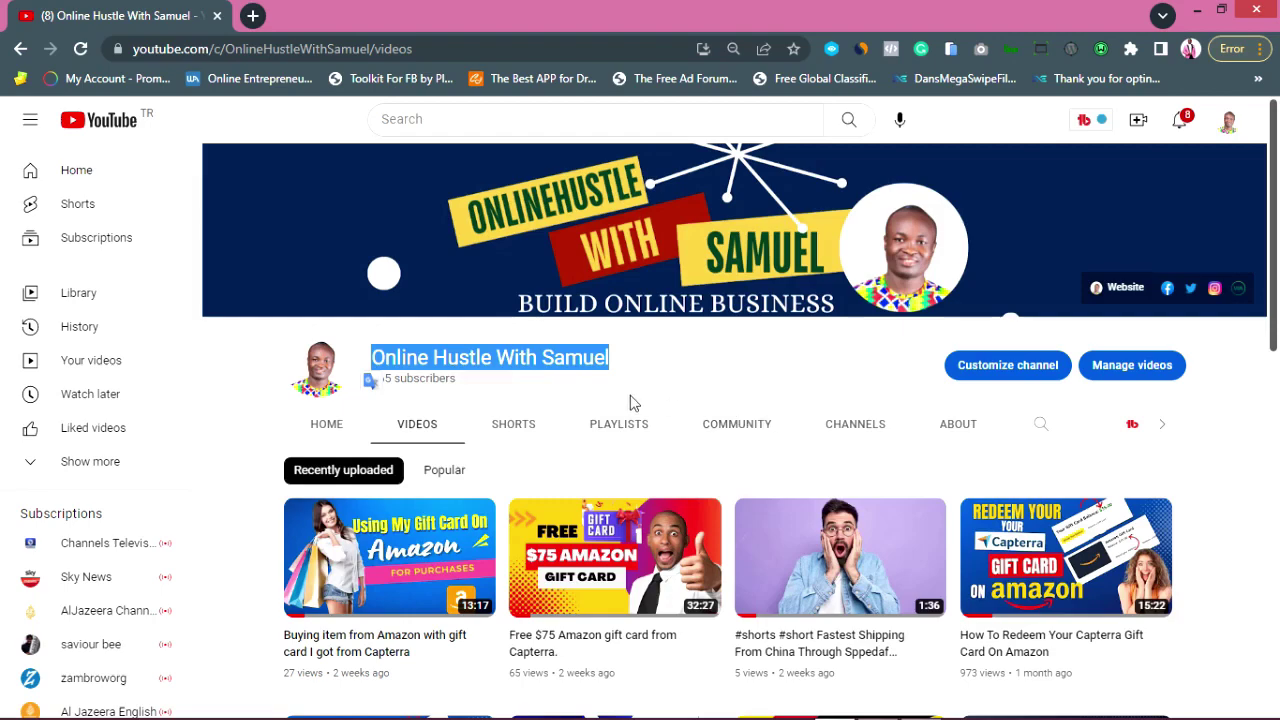
Review the Stellar ($2.18), Stellar Plus ($2.98) and Stellar Business ($4.98) prices, then open a new tab
scroll(632, 401, "down", 3)
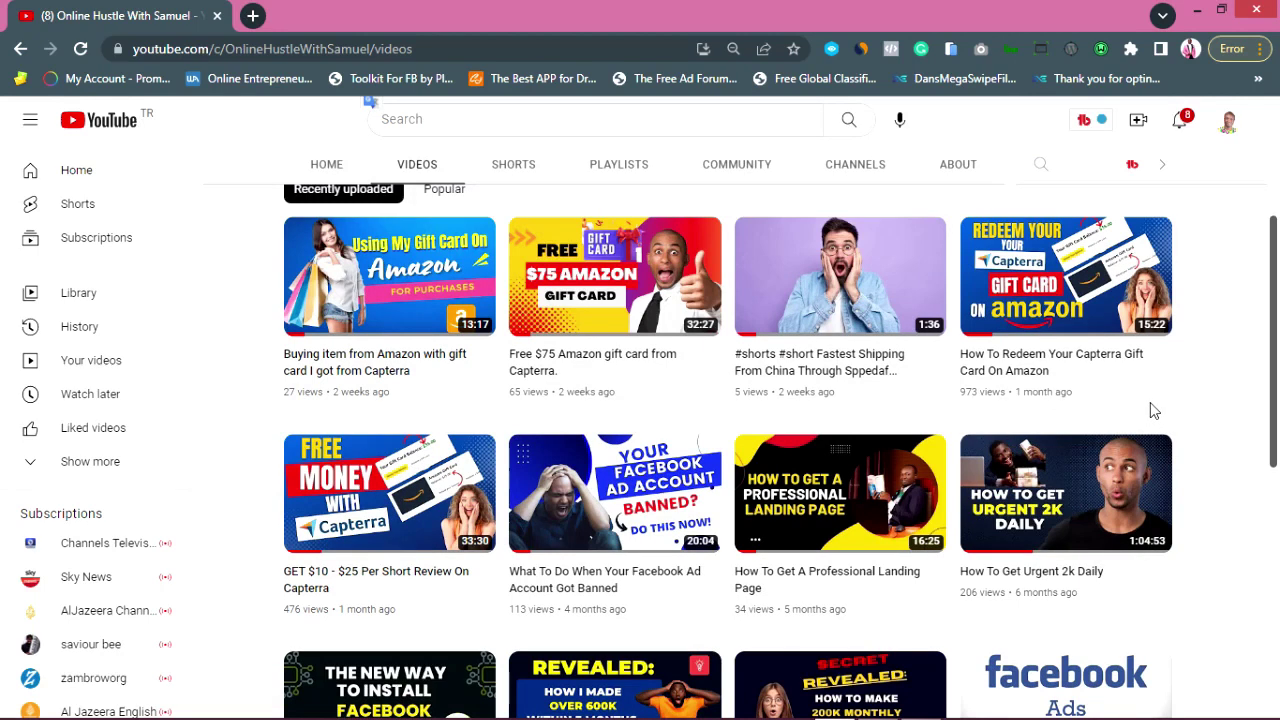
scroll(1165, 400, "down", 3)
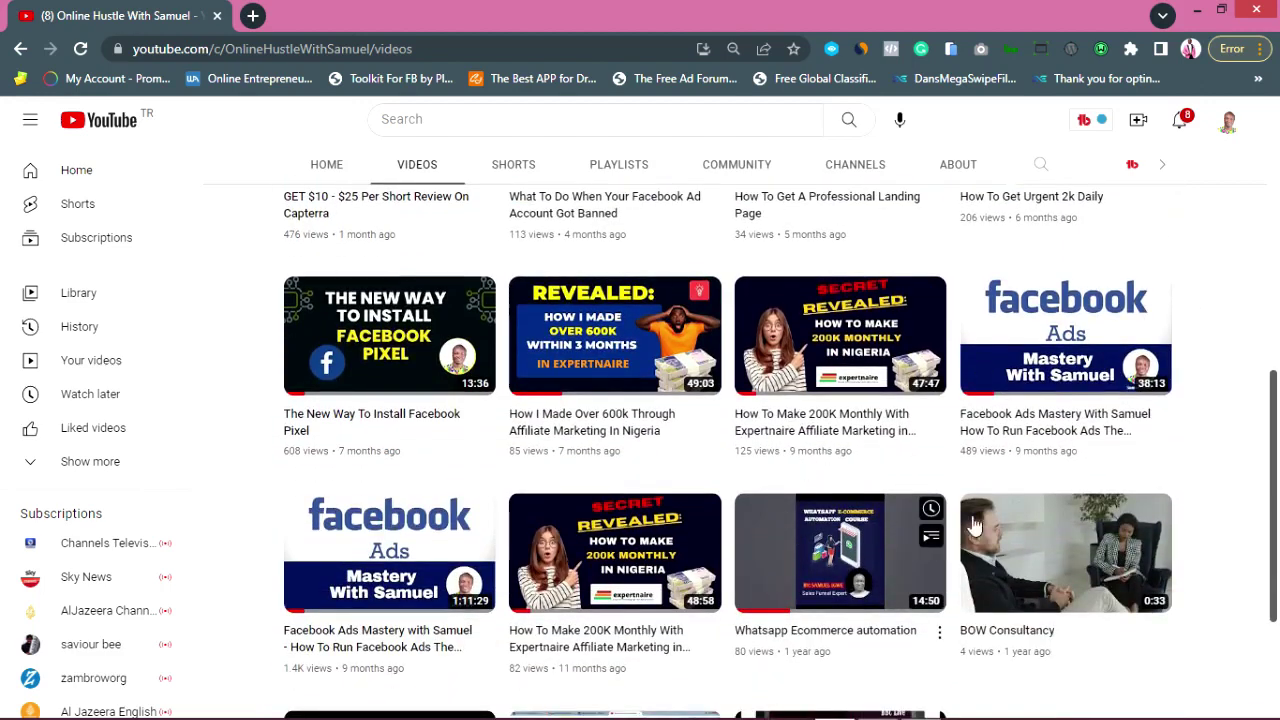
scroll(1068, 418, "up", 1)
scroll(1068, 418, "up", 5)
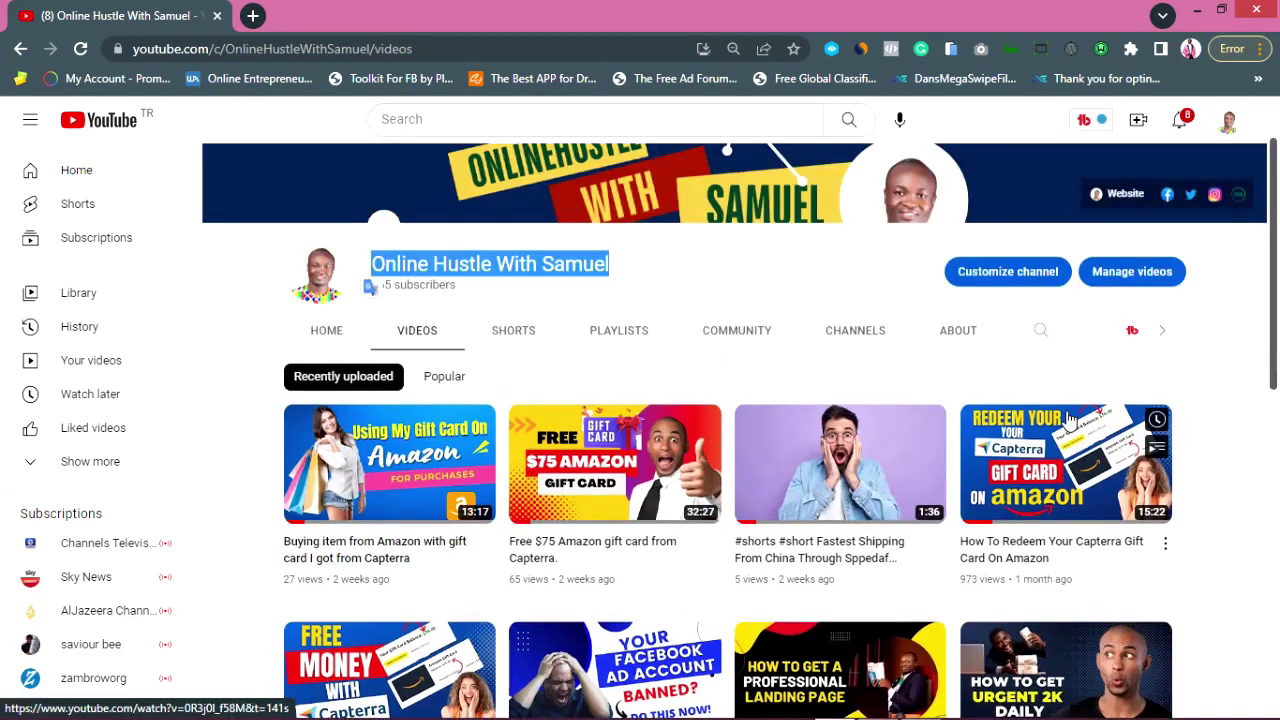
left_click(893, 385)
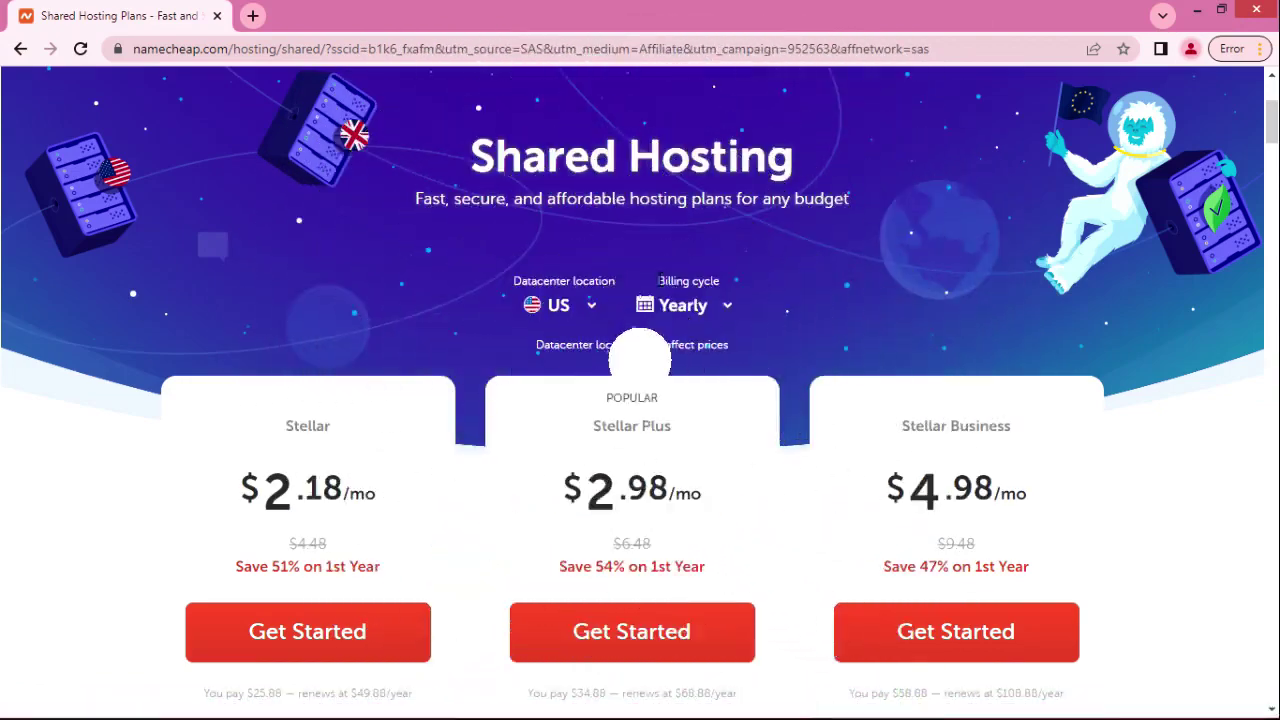
scroll(658, 278, "up", 3)
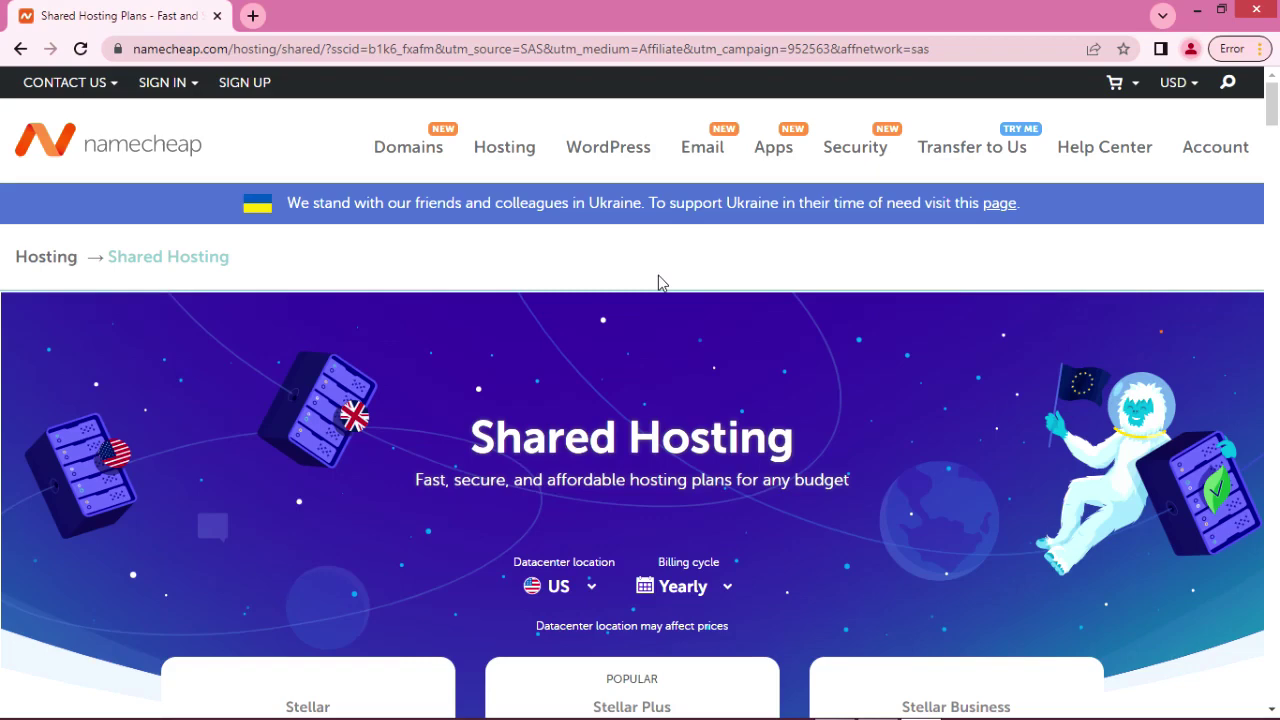
scroll(655, 437, "down", 2)
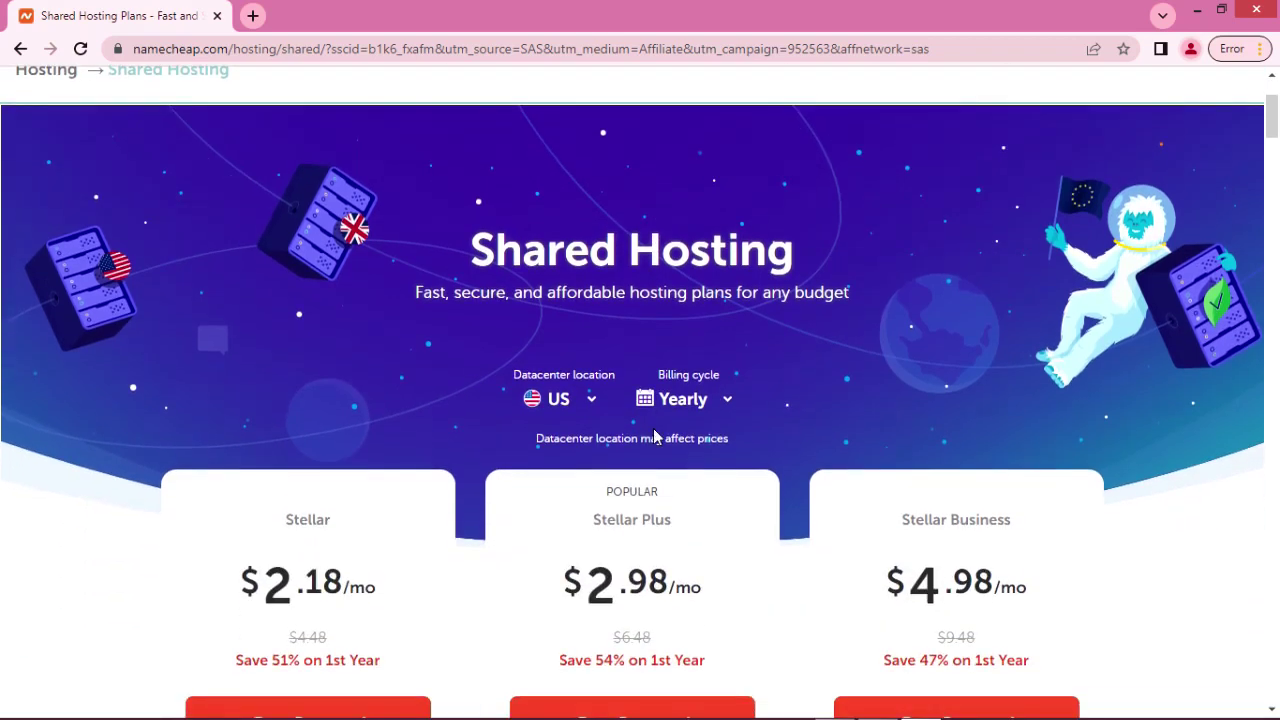
left_click(253, 15)
Go to a2hosting.com and open its Shared Hosting plans
type("a2")
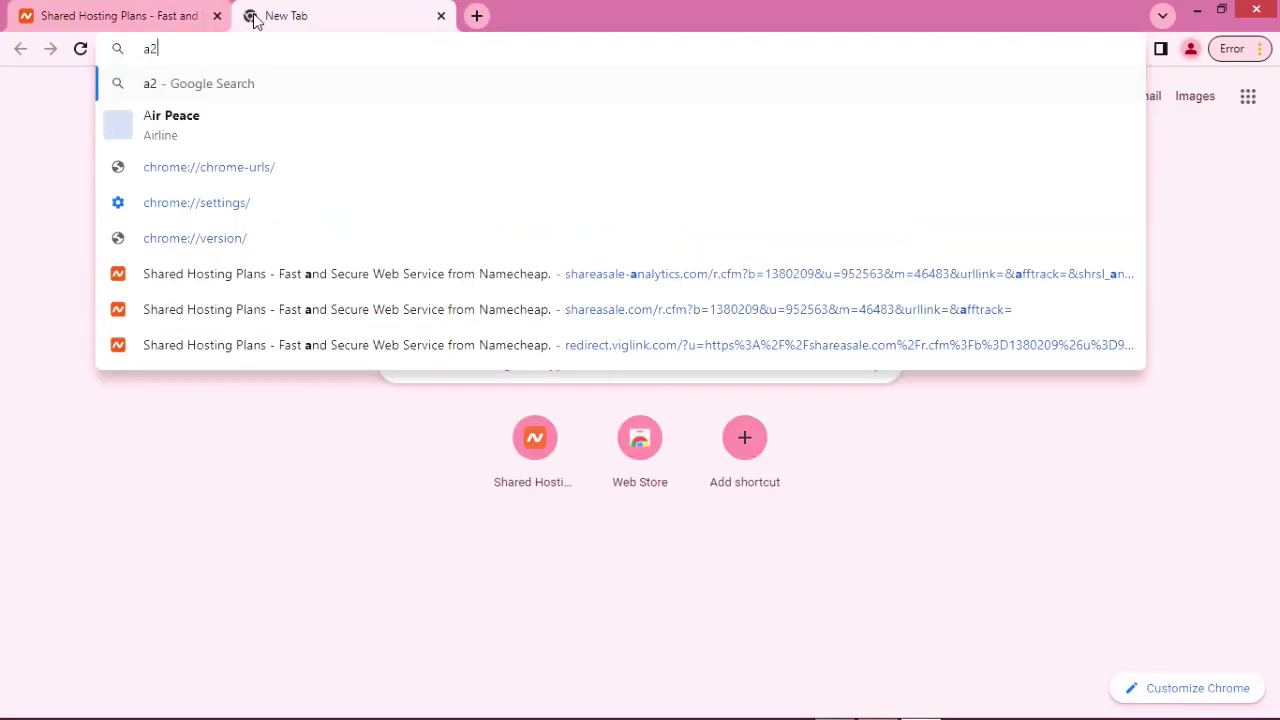
type("hos")
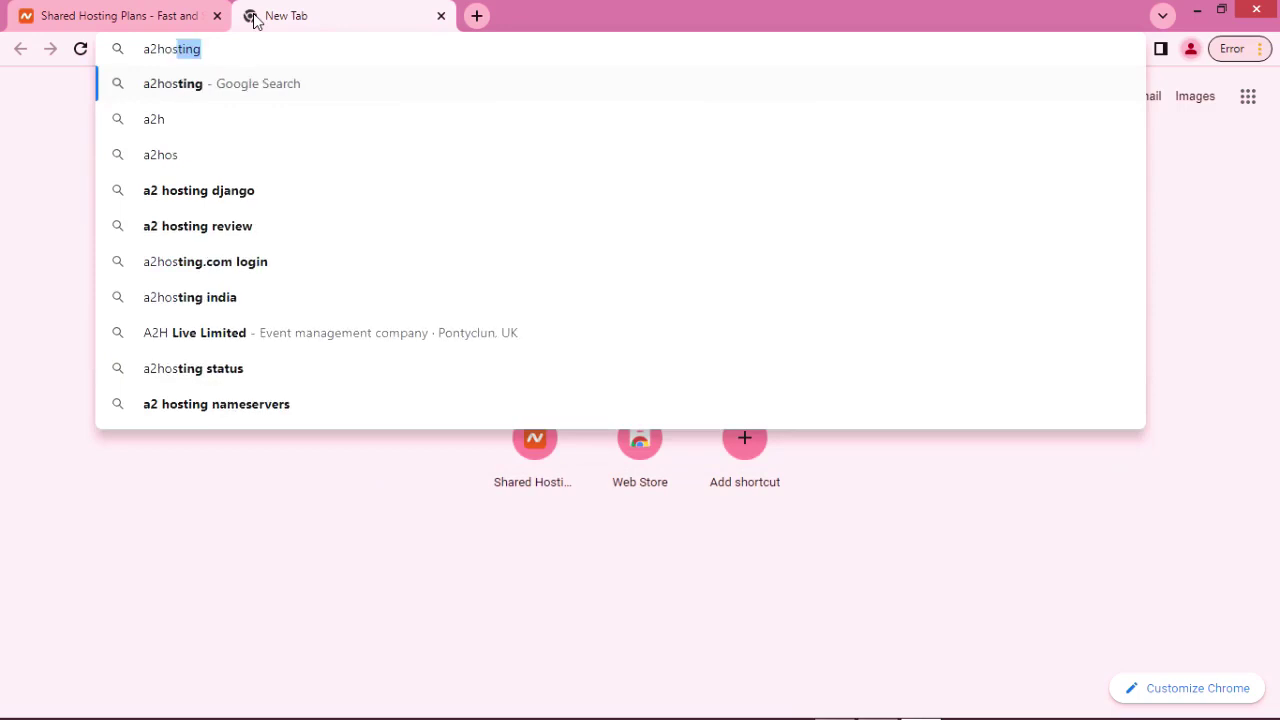
type("ting")
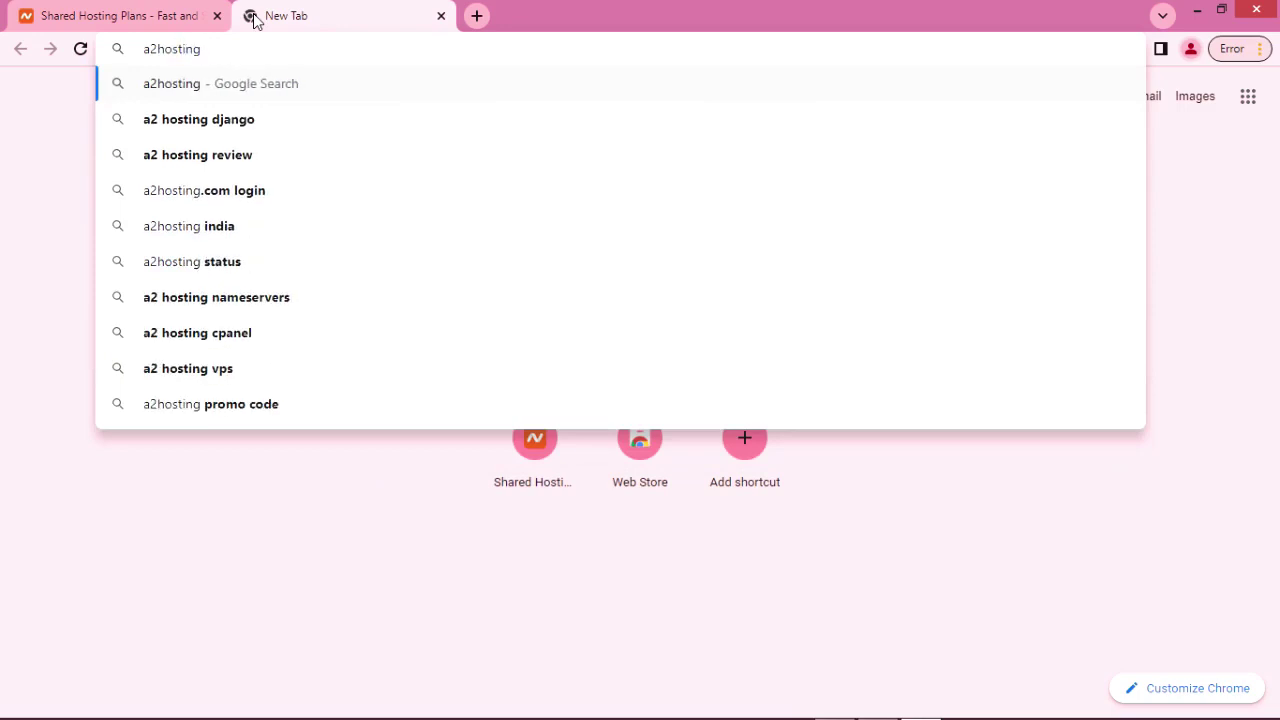
type(".com")
key("Return")
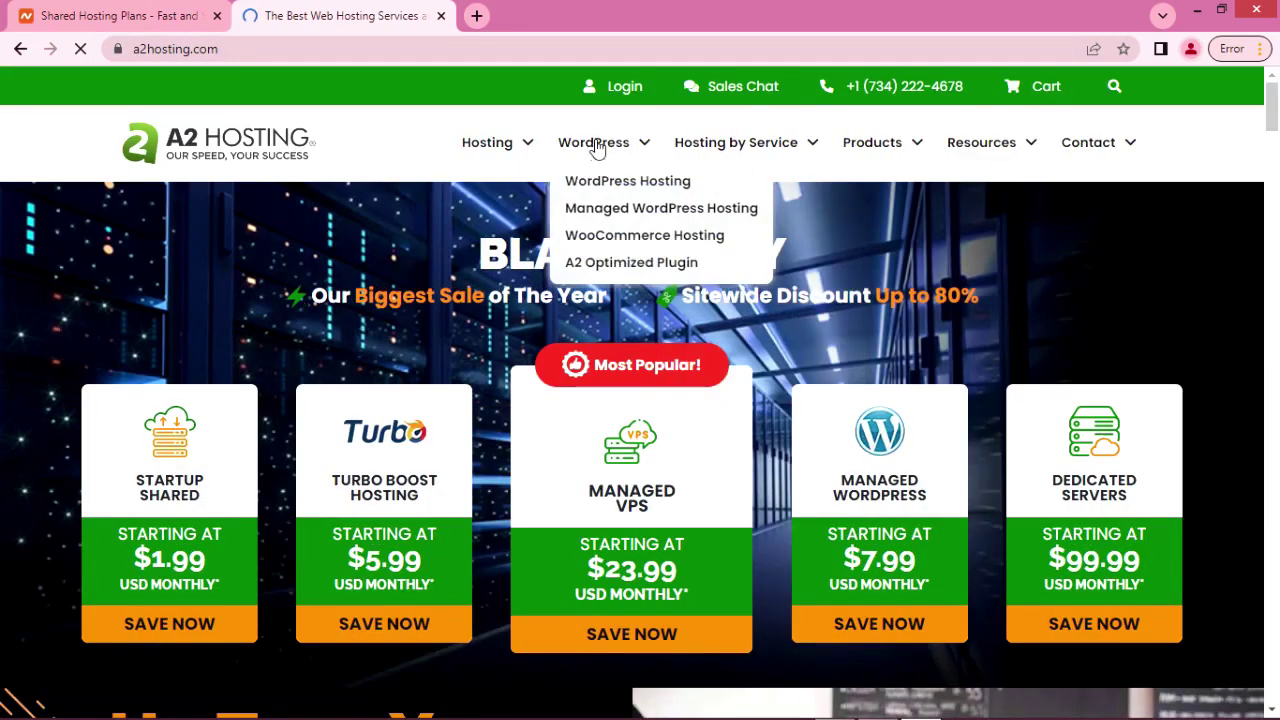
mouse_move(820, 150)
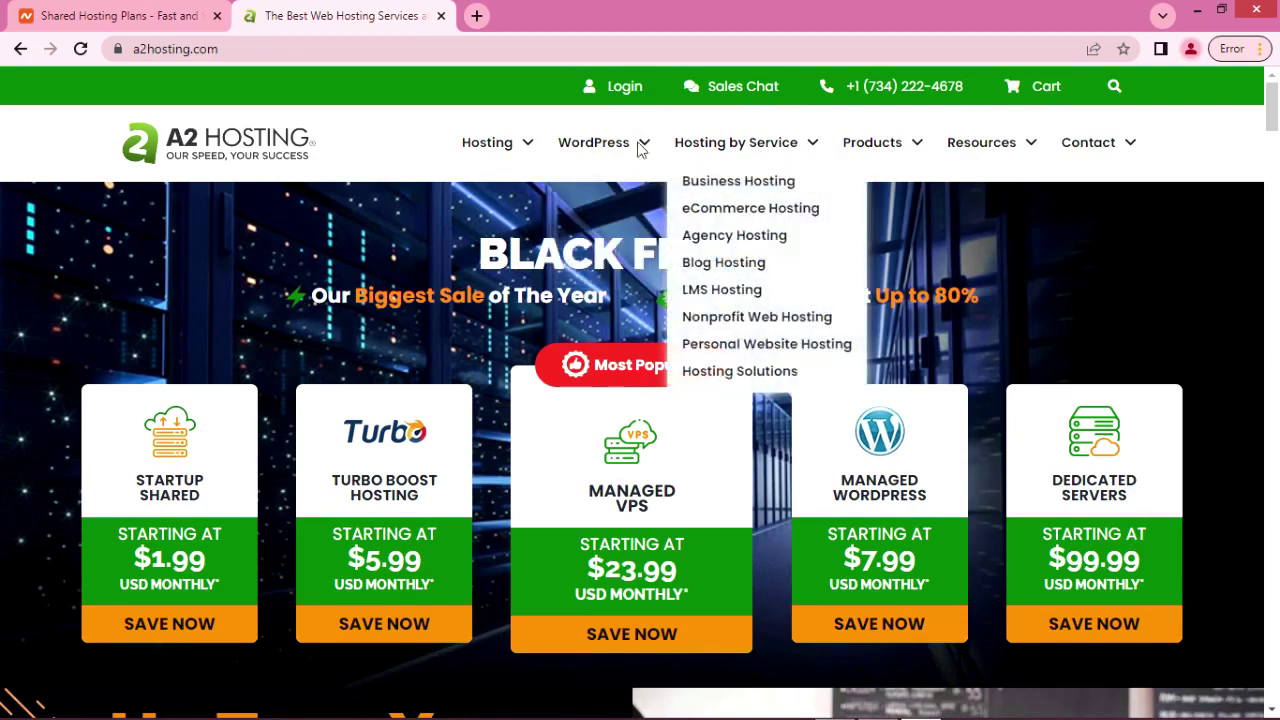
mouse_move(515, 148)
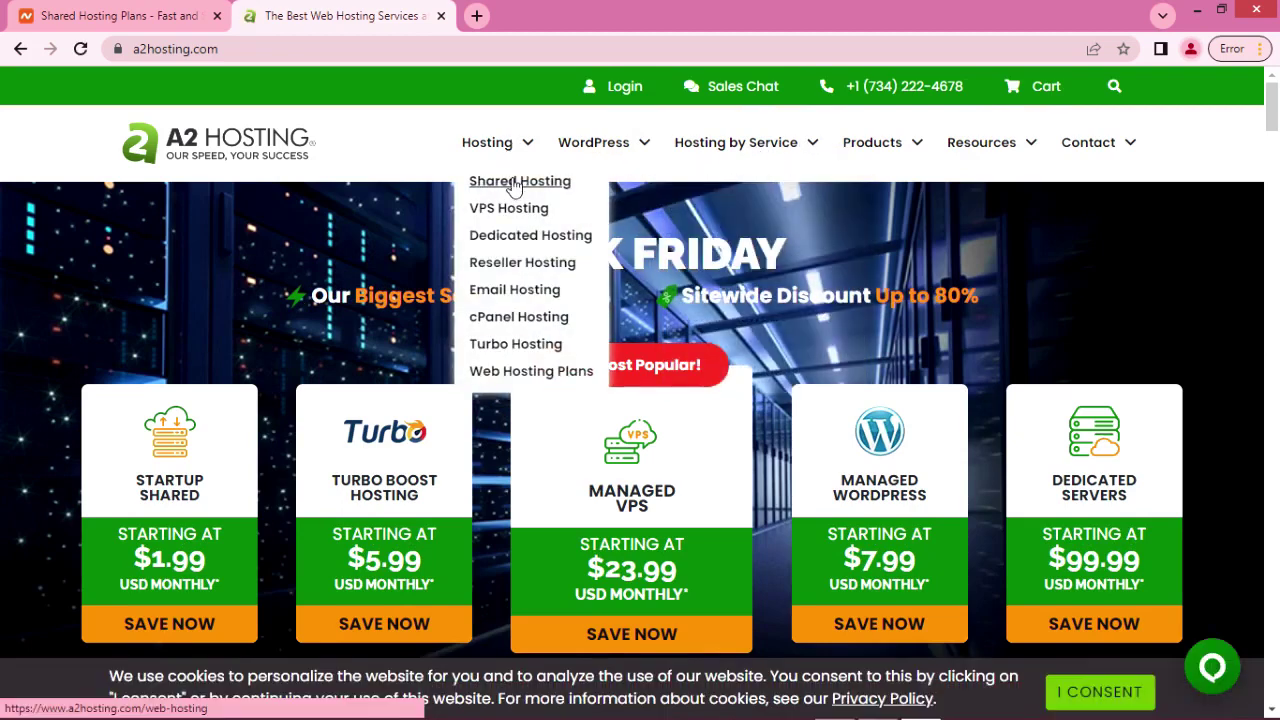
left_click(513, 185)
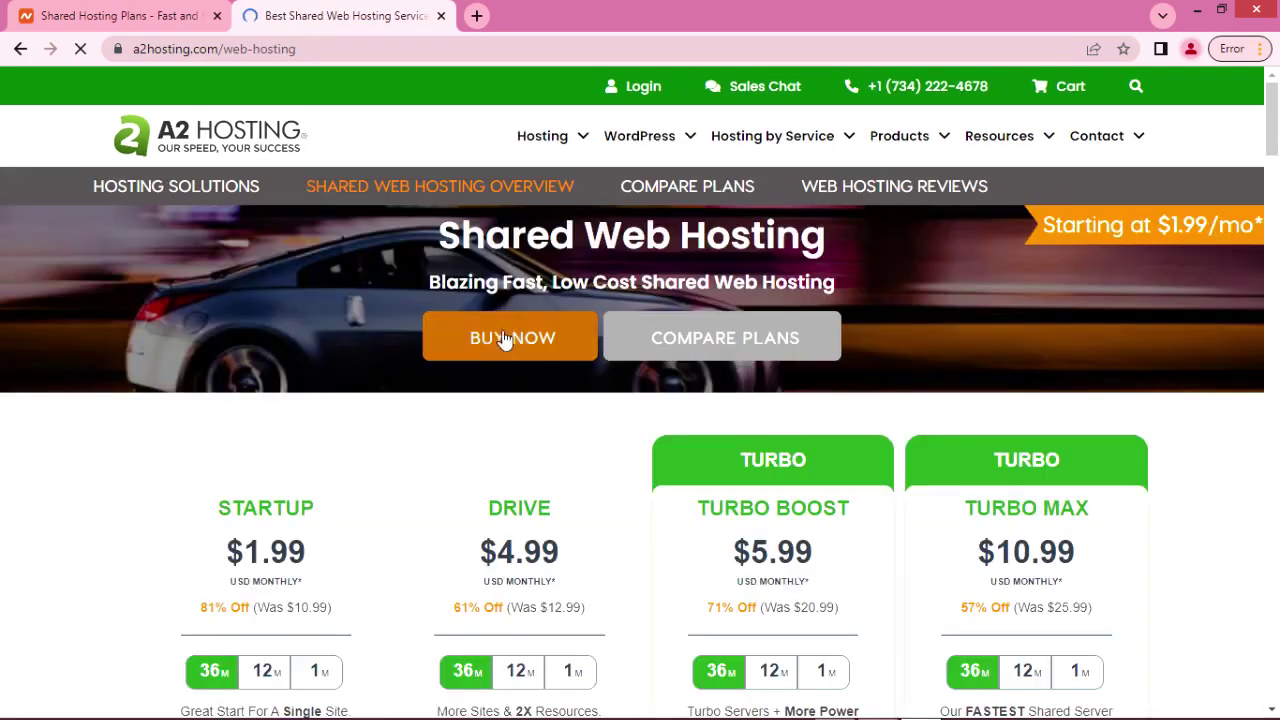
Show the Startup plan's 12-month price ($5.99/month), then return to the Namecheap tab
scroll(521, 310, "down", 2)
scroll(520, 305, "down", 1)
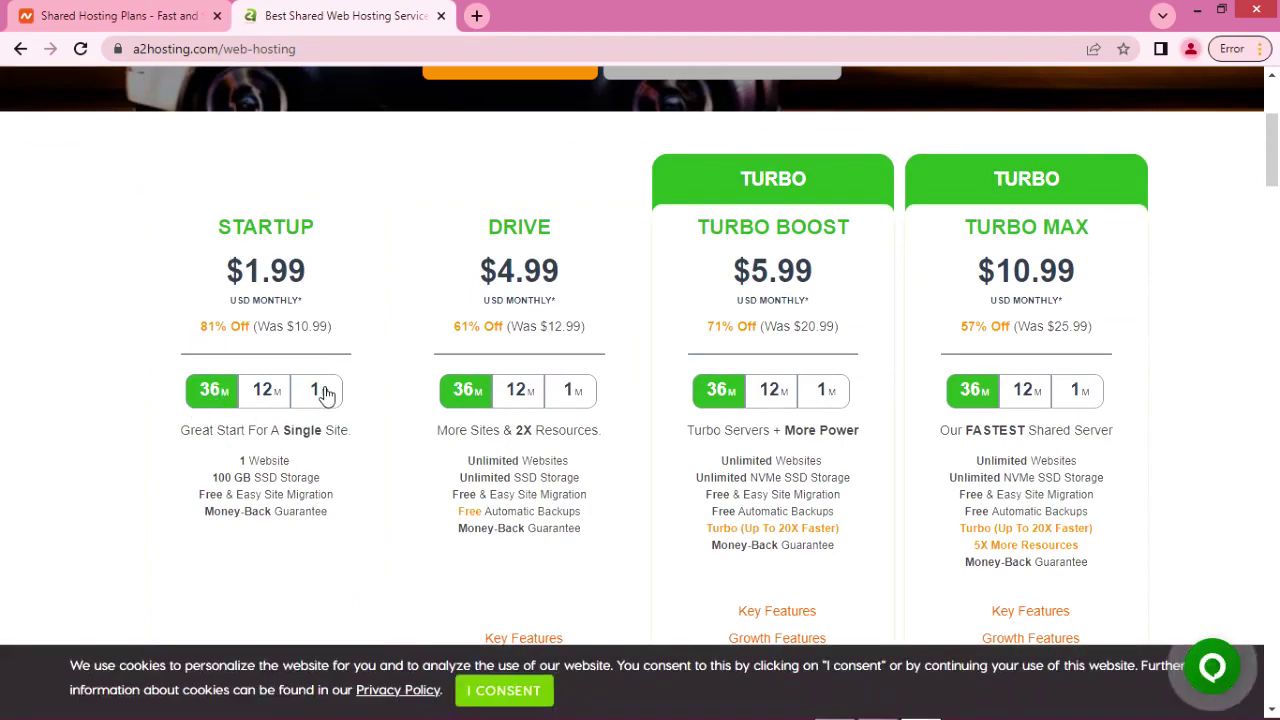
left_click(274, 393)
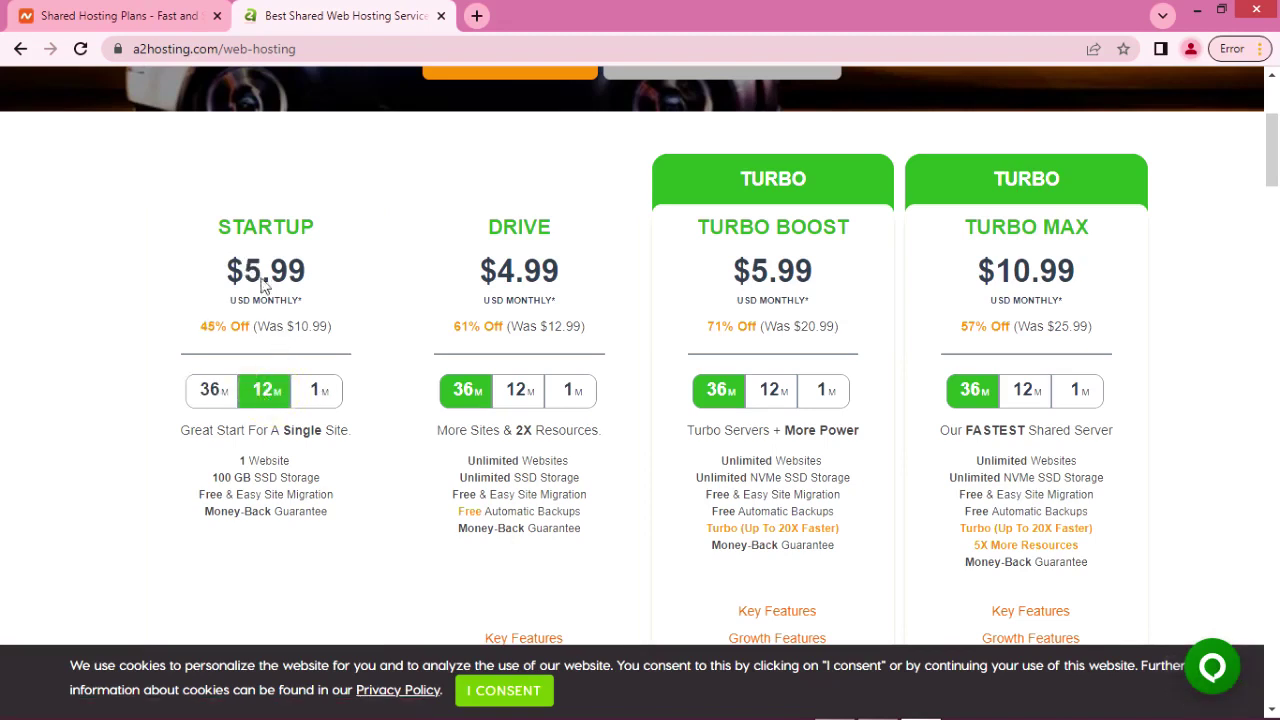
left_click(240, 460)
left_click(160, 16)
scroll(255, 330, "down", 3)
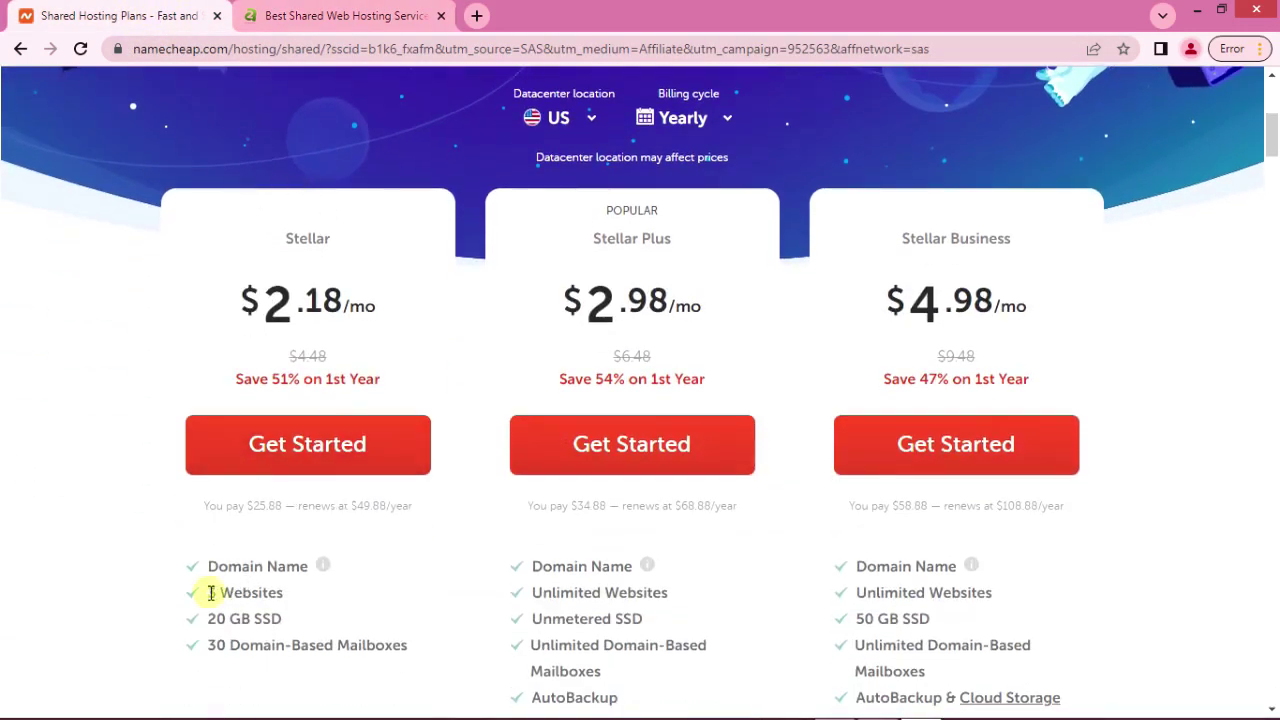
Compare Stellar's 3-website limit with A2's Drive, Turbo Boost and Turbo Max 12-month prices
left_click_drag(208, 592, 285, 593)
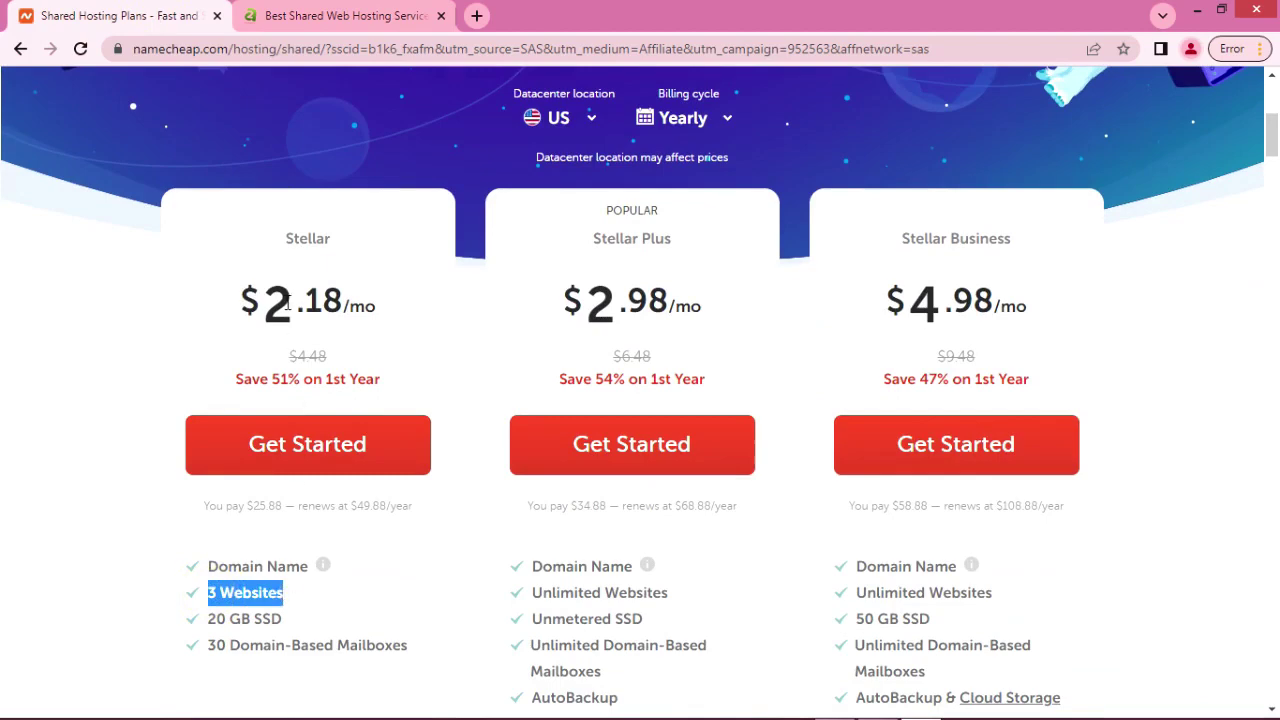
left_click(328, 16)
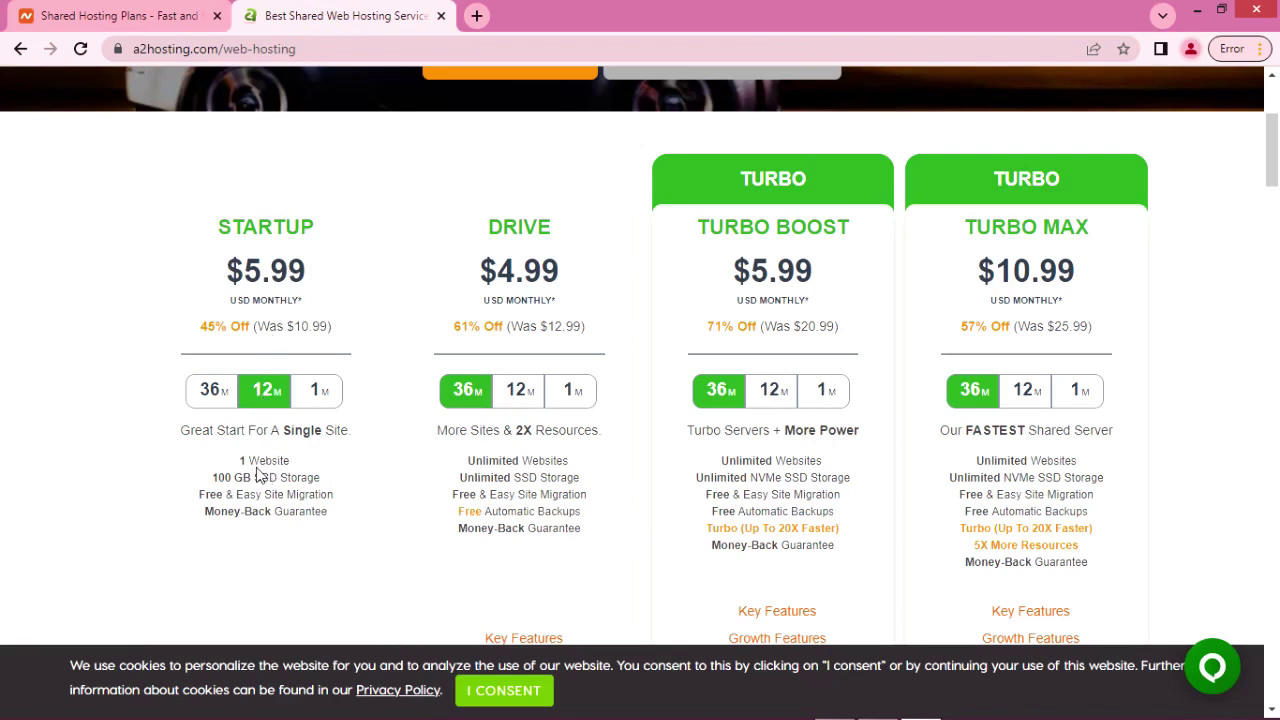
left_click(527, 397)
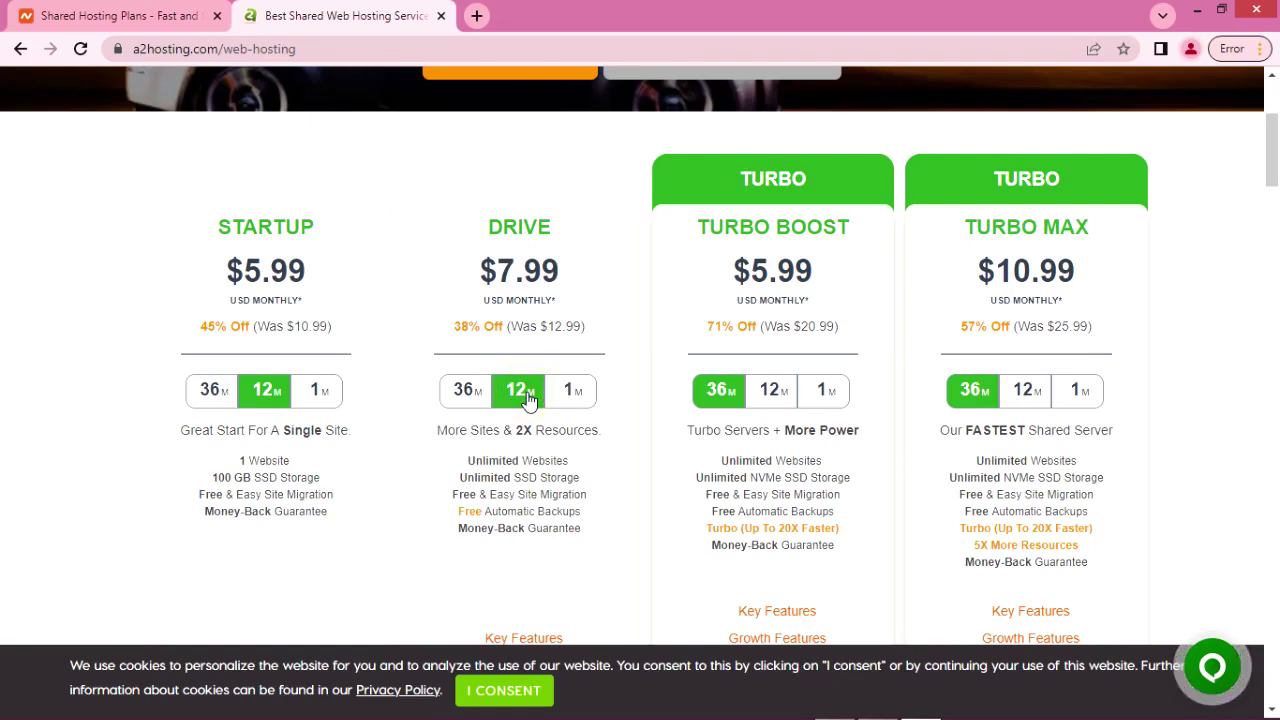
left_click(771, 392)
left_click(1028, 390)
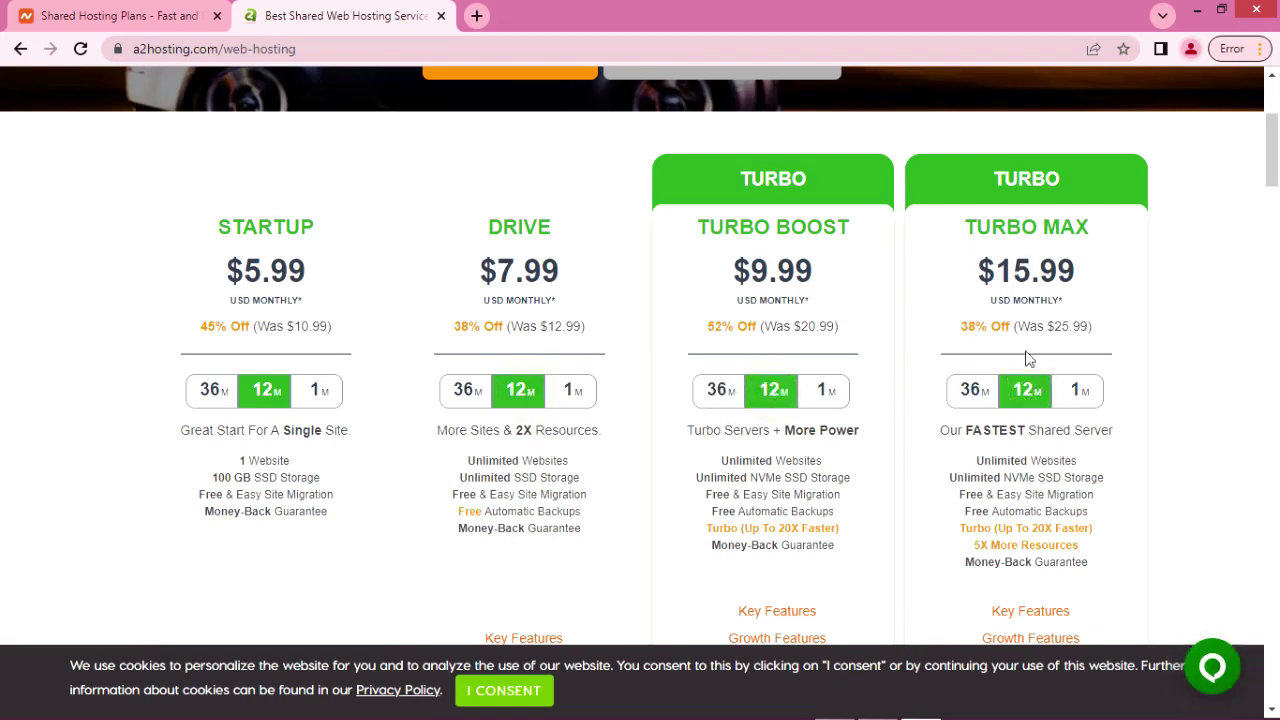
Review the Namecheap plans again and close the A2 Hosting tab
left_click(152, 10)
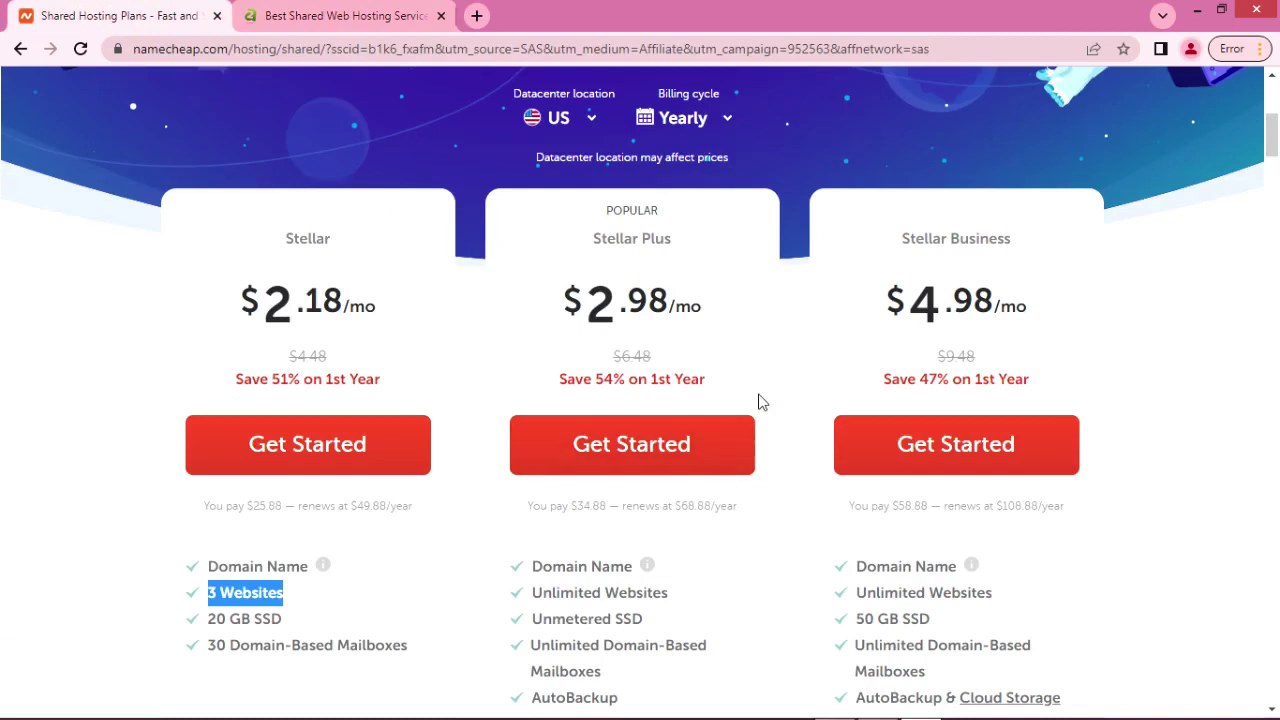
scroll(758, 402, "down", 1)
scroll(760, 400, "up", 2)
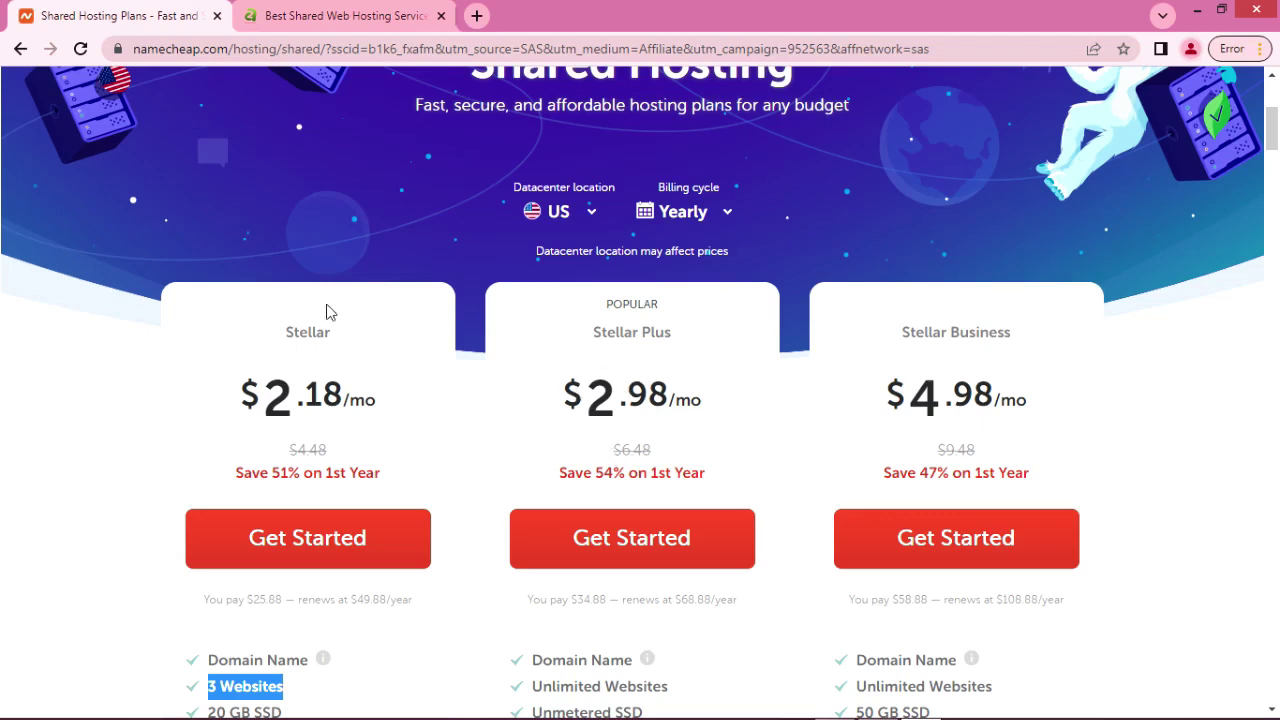
scroll(443, 223, "up", 4)
left_click(376, 10)
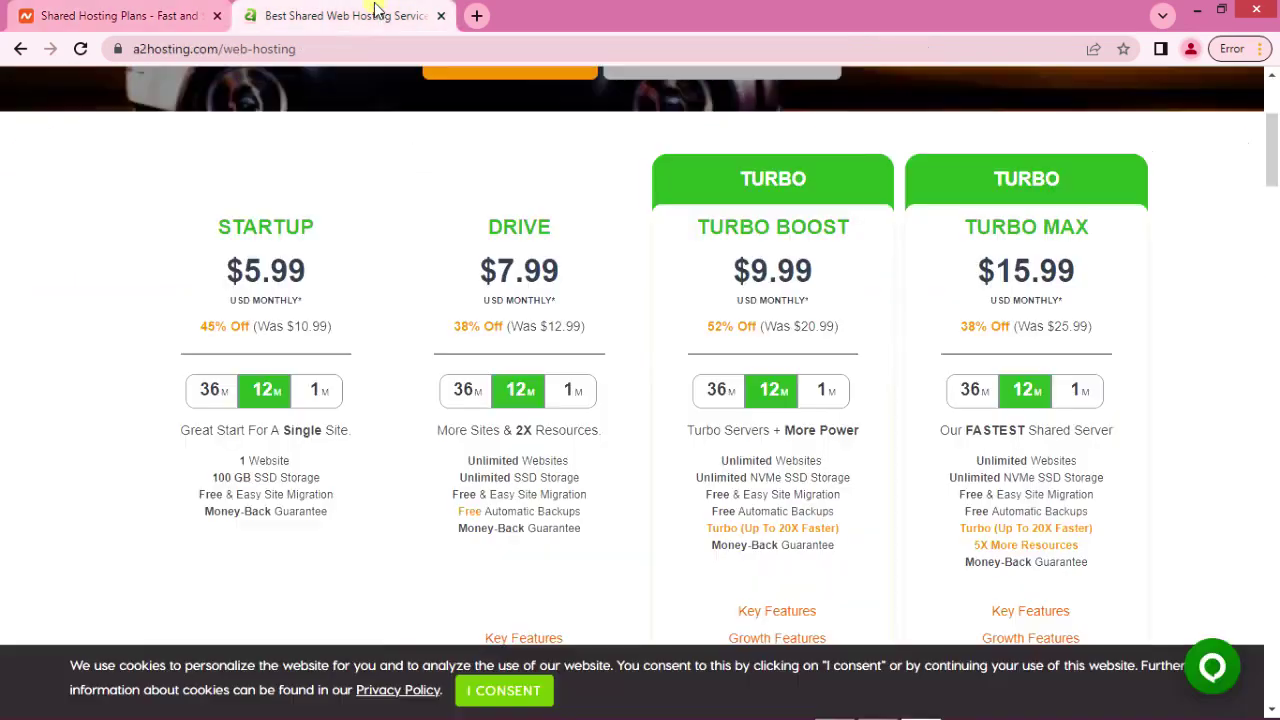
left_click(441, 16)
scroll(324, 238, "down", 3)
scroll(325, 240, "down", 2)
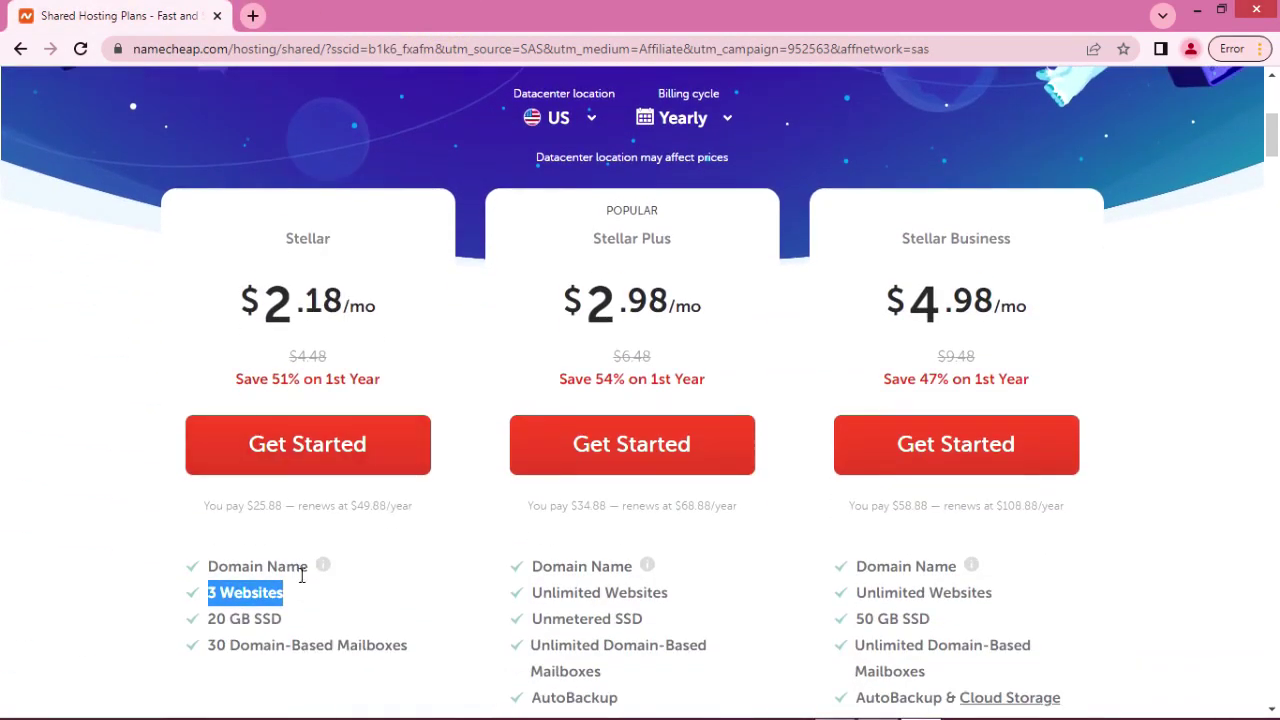
left_click(301, 601)
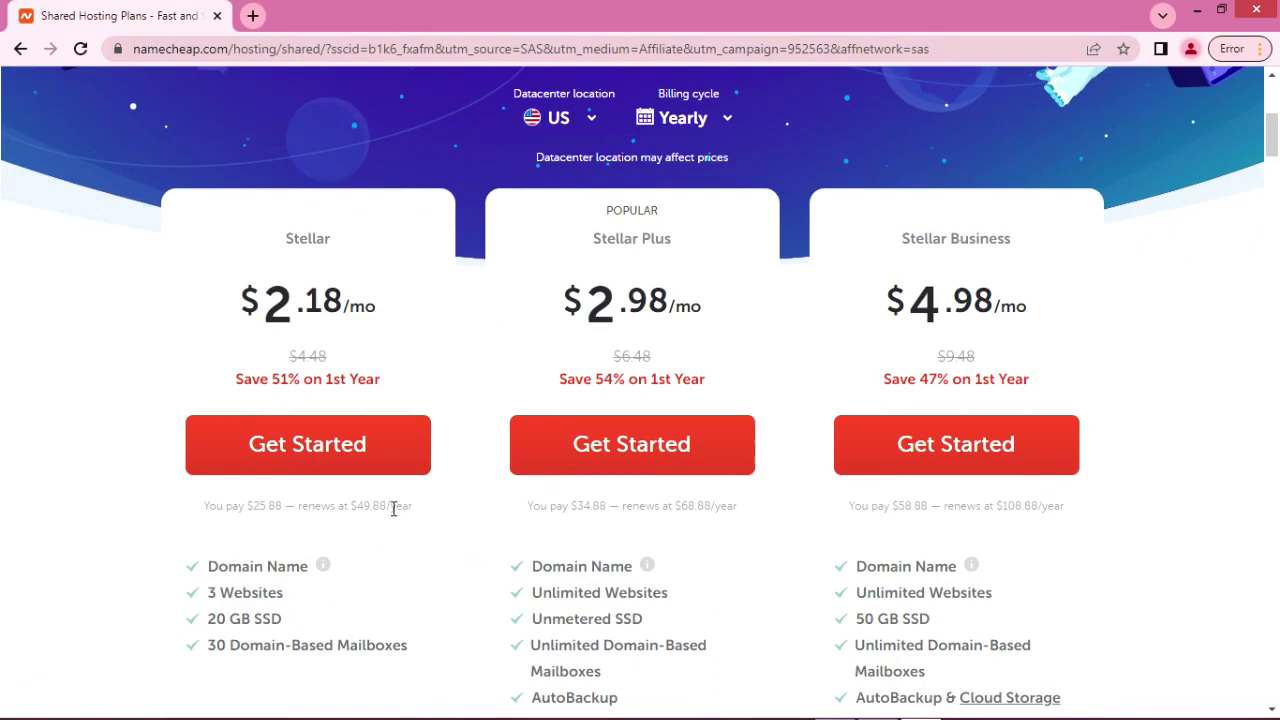
Scroll through the Shared Hosting plans and highlight the Stellar plan name
scroll(480, 425, "up", 1)
scroll(480, 425, "up", 1)
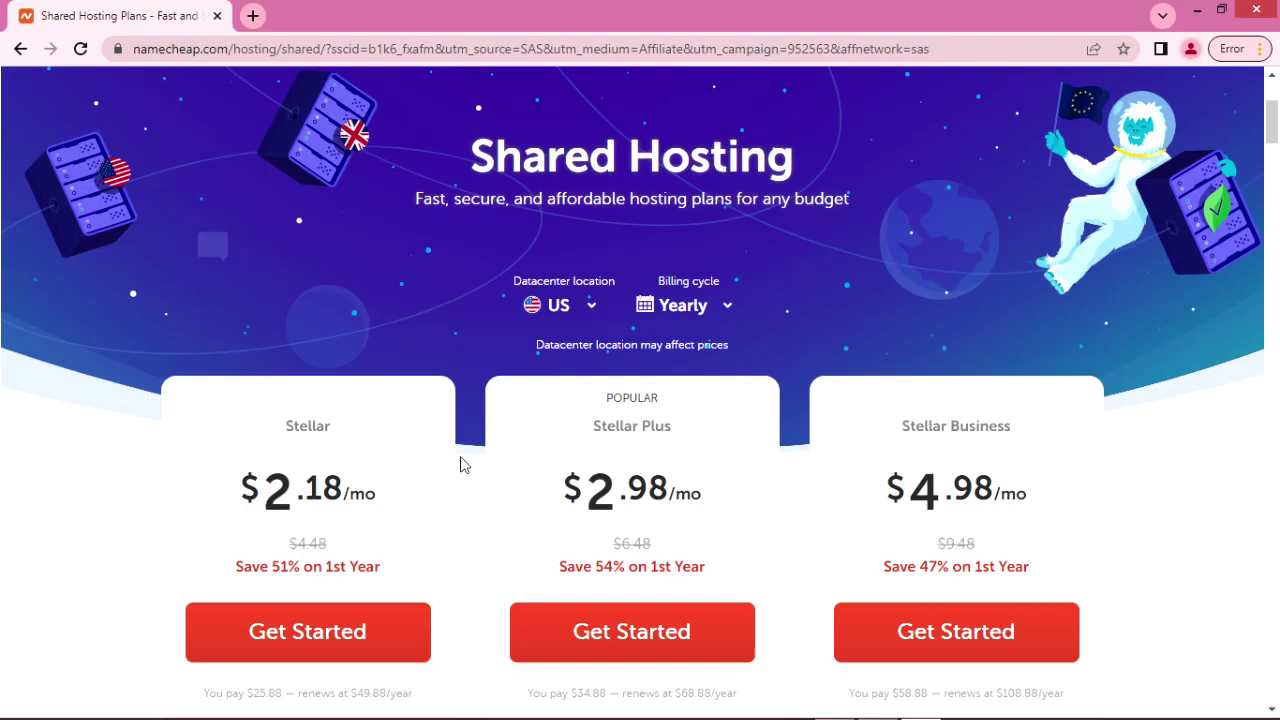
scroll(461, 464, "down", 3)
scroll(461, 464, "up", 2)
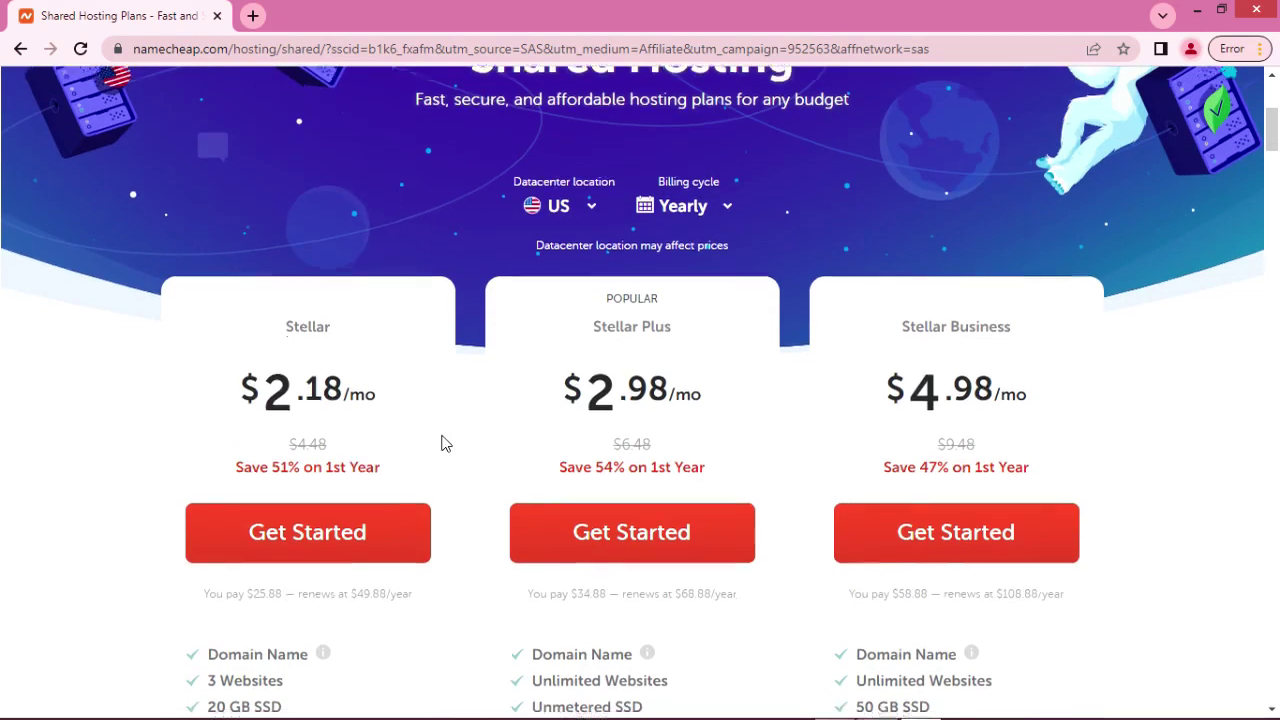
scroll(443, 443, "down", 1)
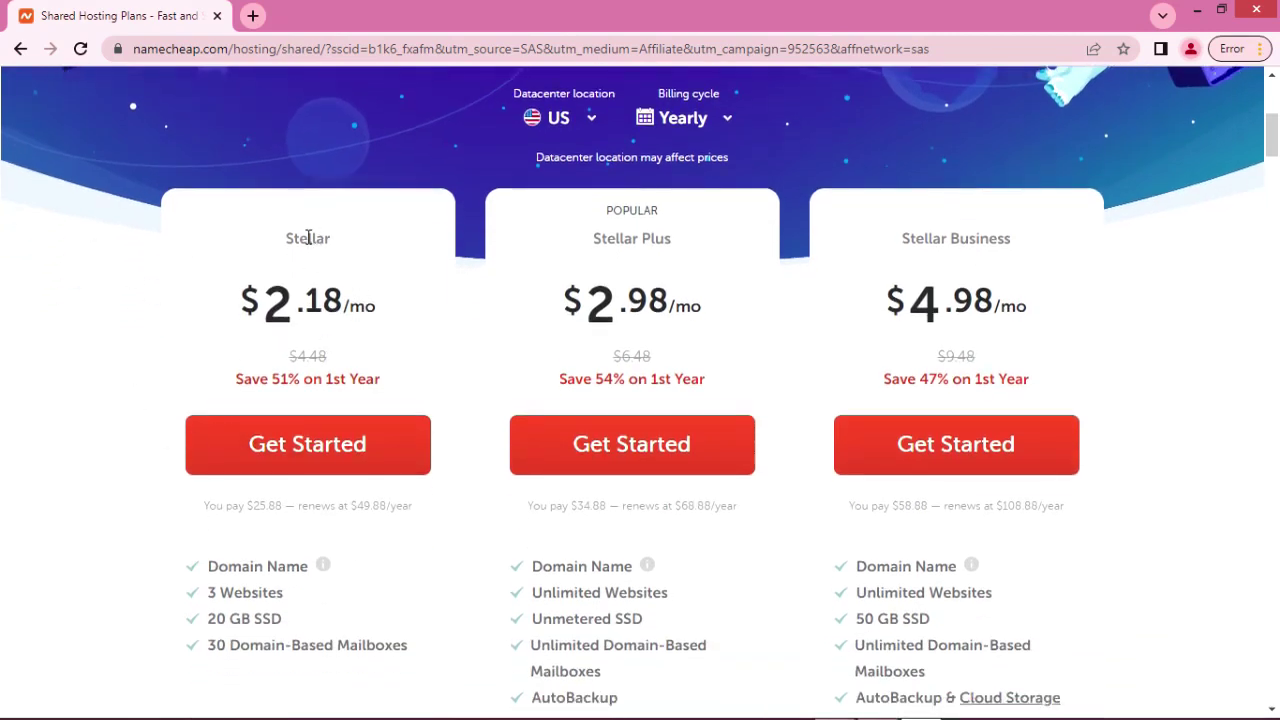
left_click_drag(332, 240, 249, 244)
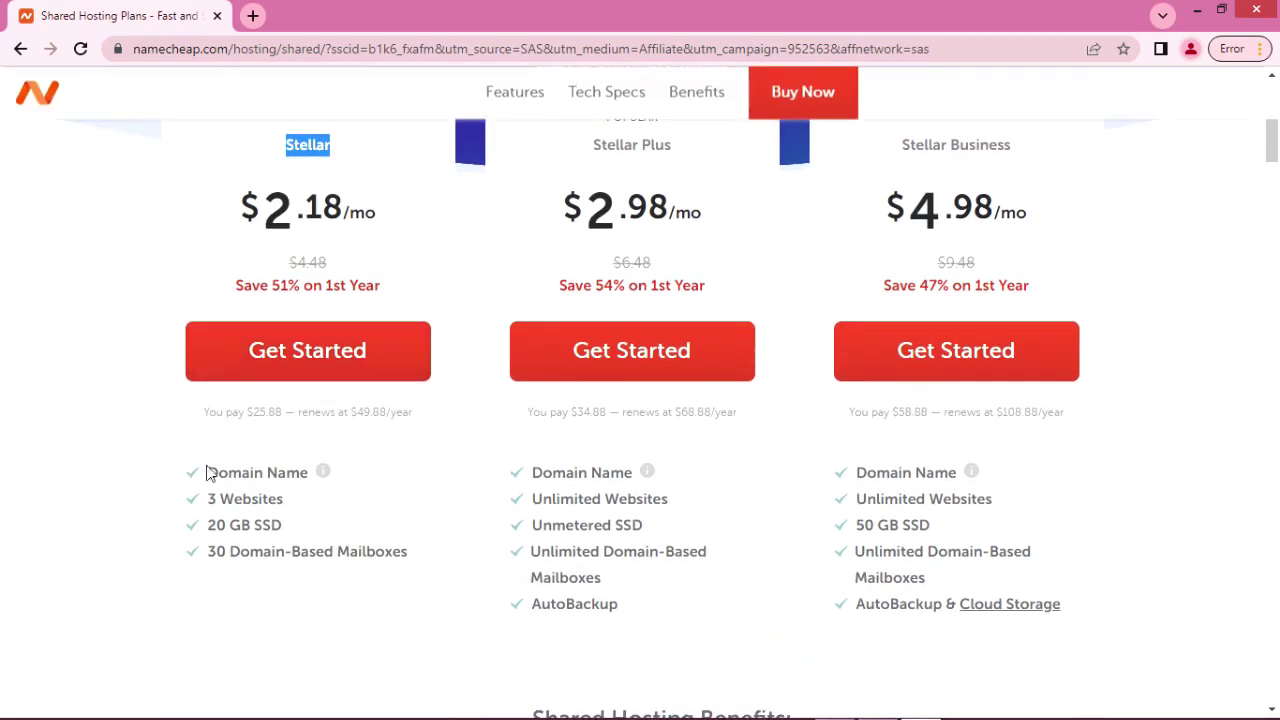
Return to the Namecheap home page and reveal the Hosting menu options
scroll(388, 396, "up", 1)
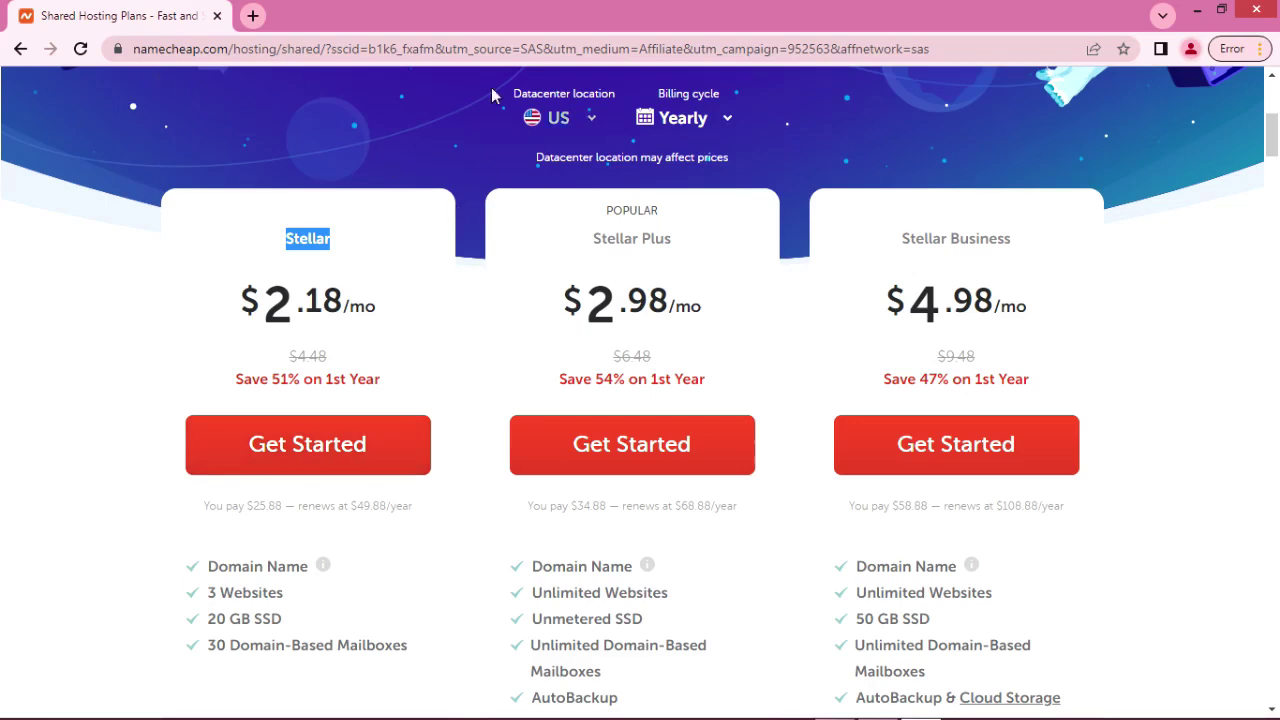
scroll(690, 290, "up", 5)
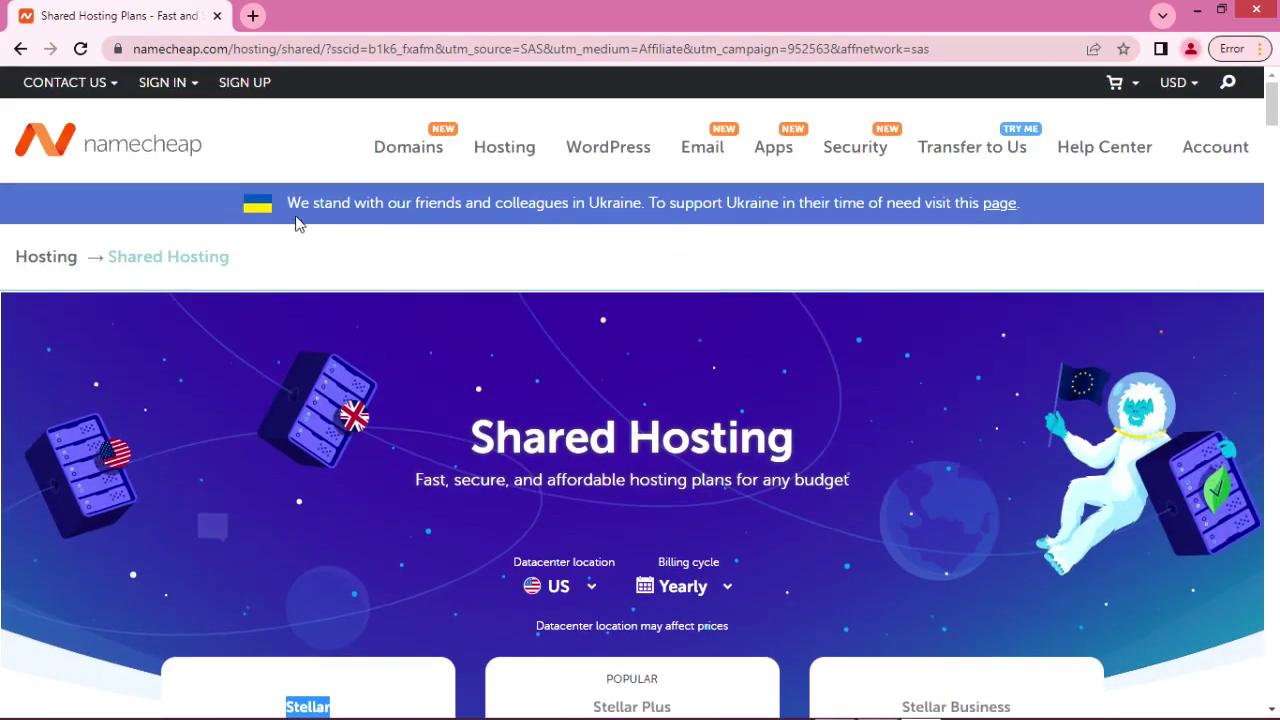
left_click(129, 149)
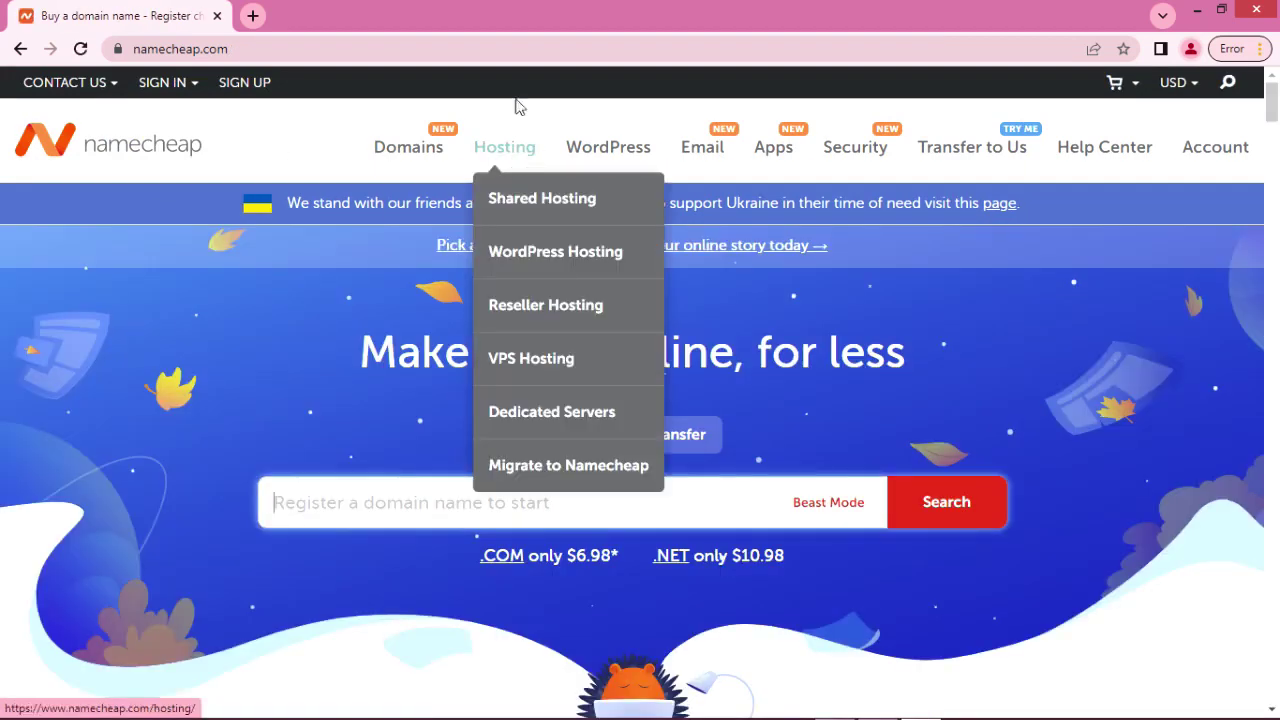
mouse_move(506, 145)
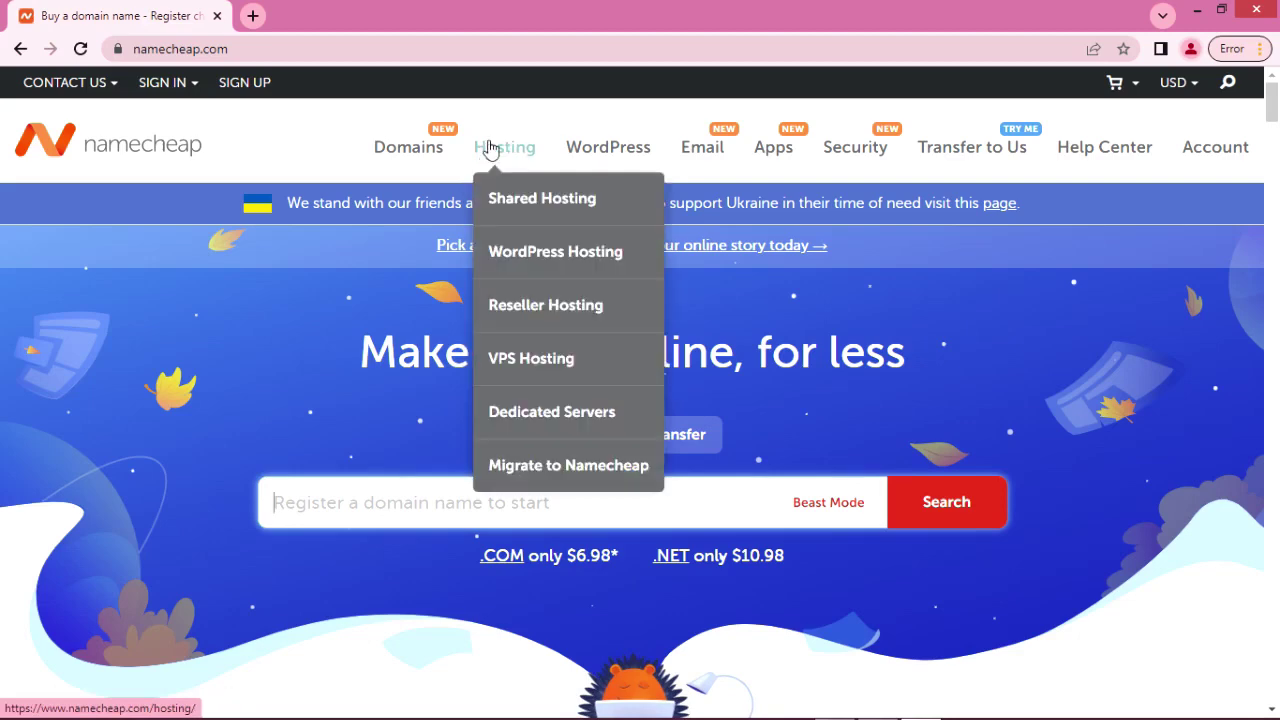
Open Shared Hosting and compare limits: Stellar 3 websites, Stellar Plus and Business unlimited
left_click(542, 201)
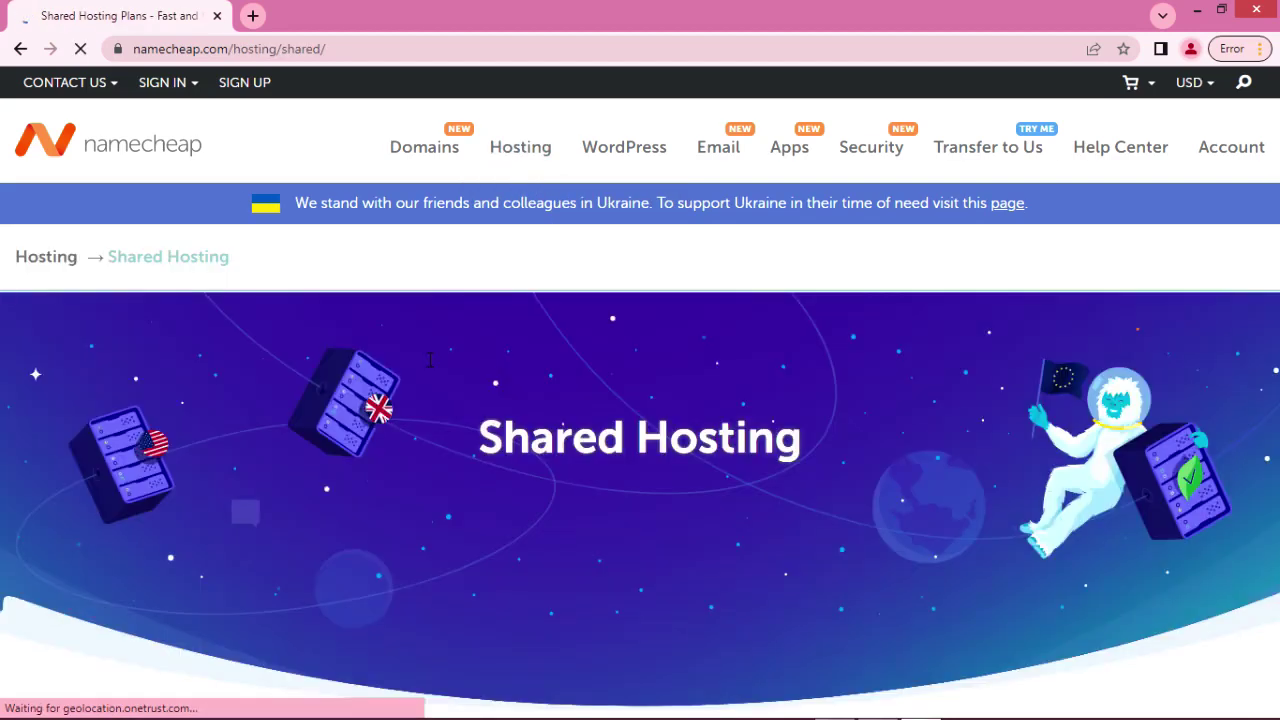
scroll(437, 346, "down", 4)
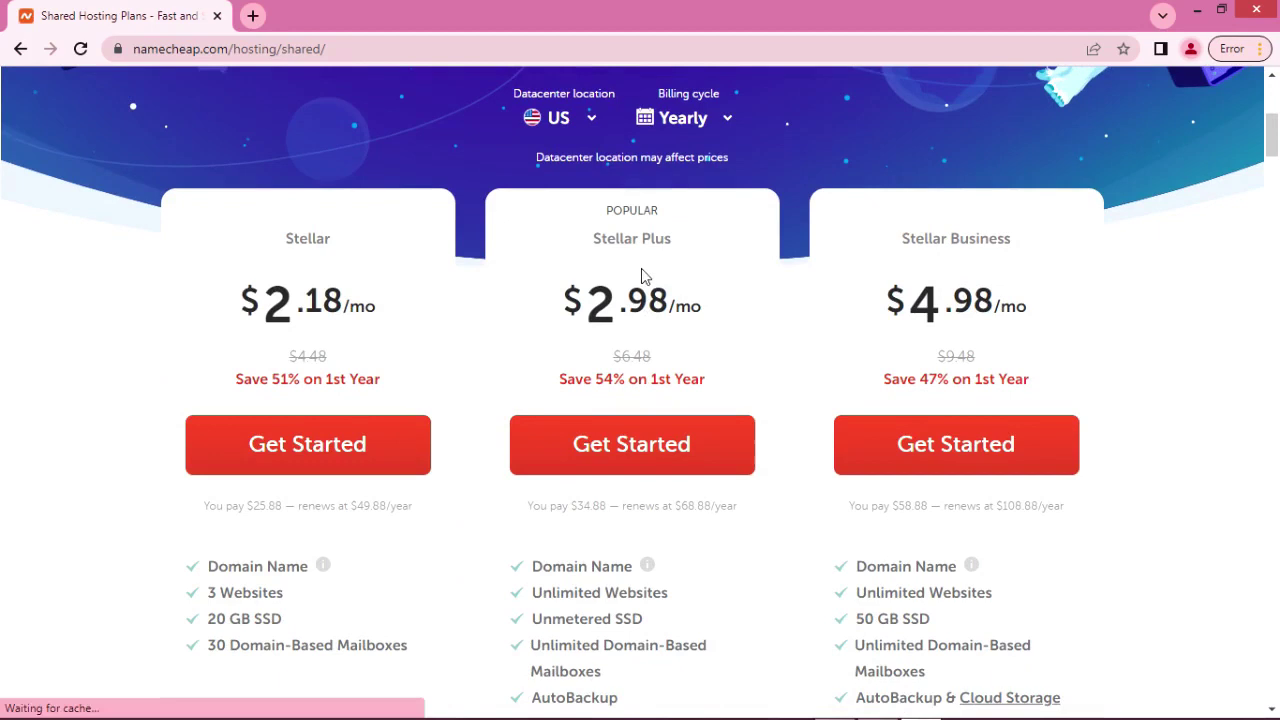
scroll(790, 440, "down", 1)
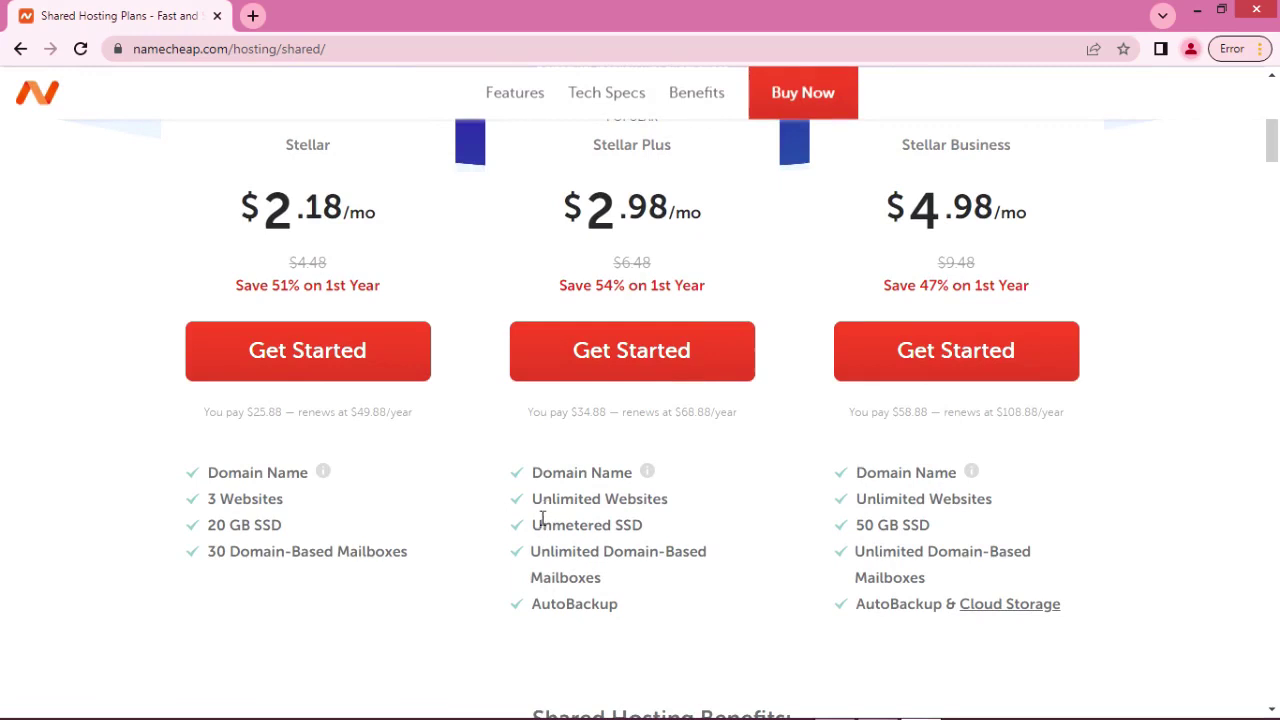
left_click_drag(532, 499, 665, 499)
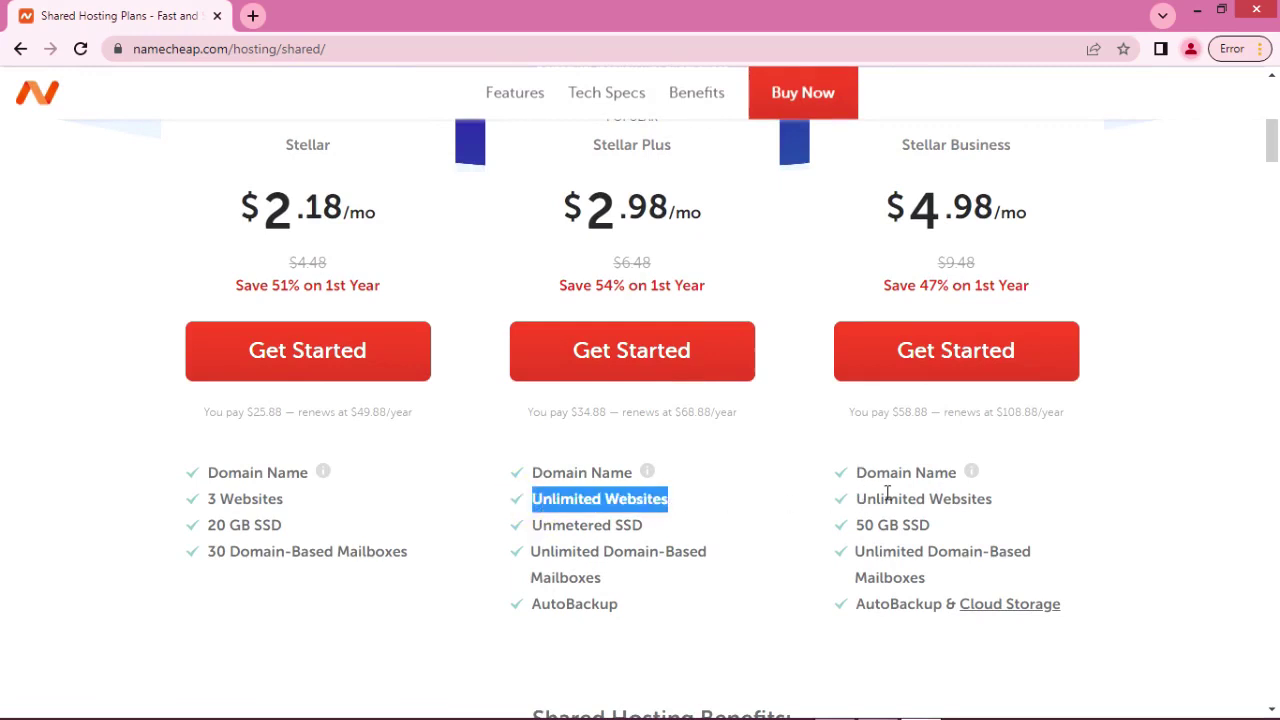
left_click_drag(856, 499, 992, 499)
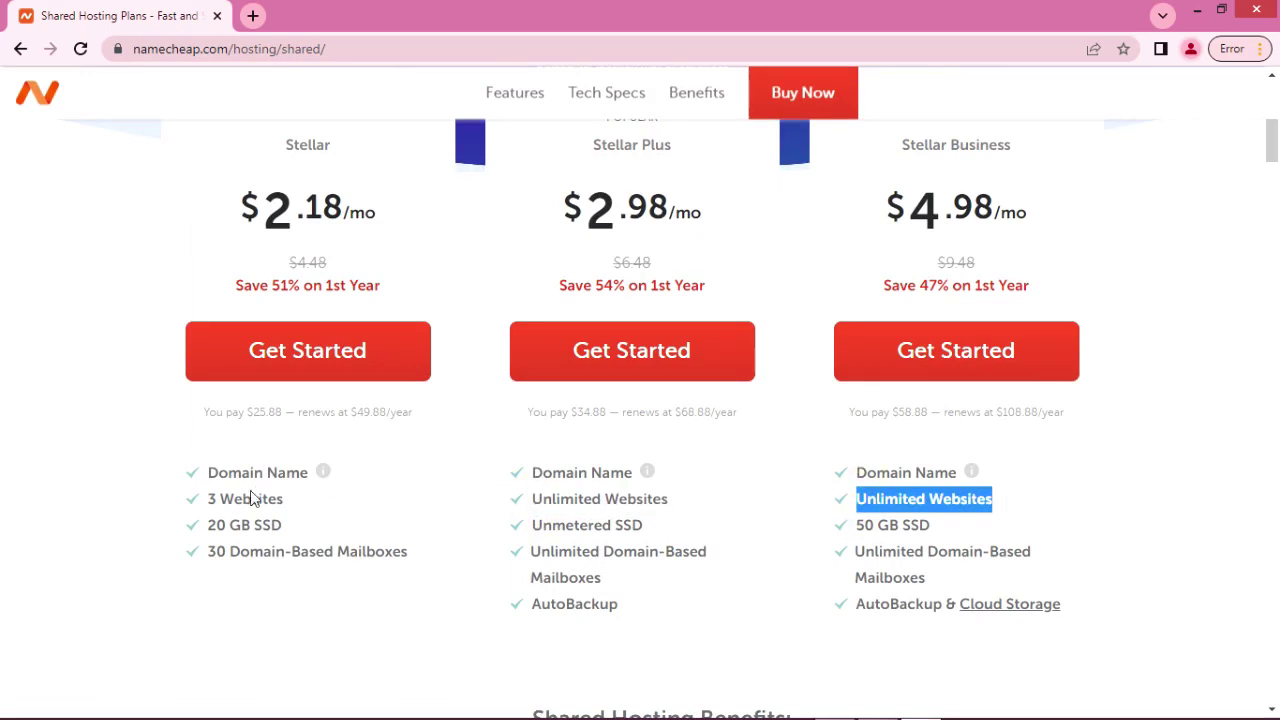
left_click(208, 507)
left_click_drag(208, 507, 290, 507)
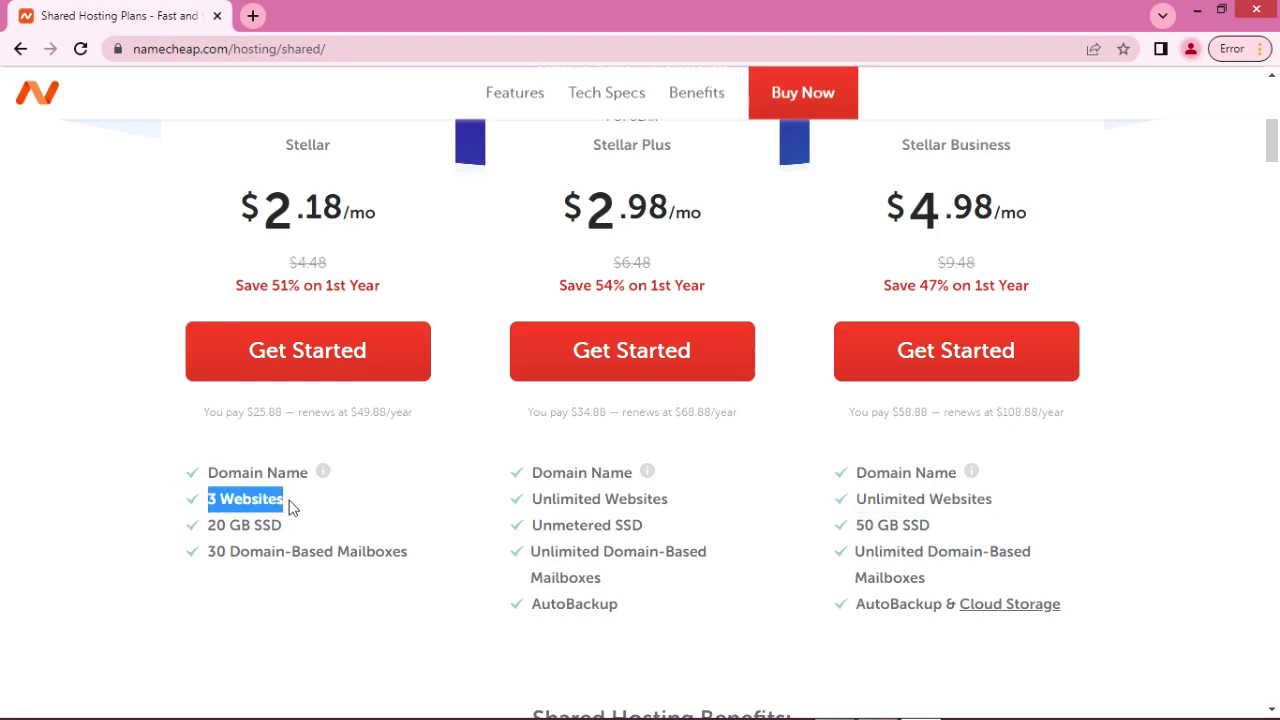
scroll(290, 507, "up", 2)
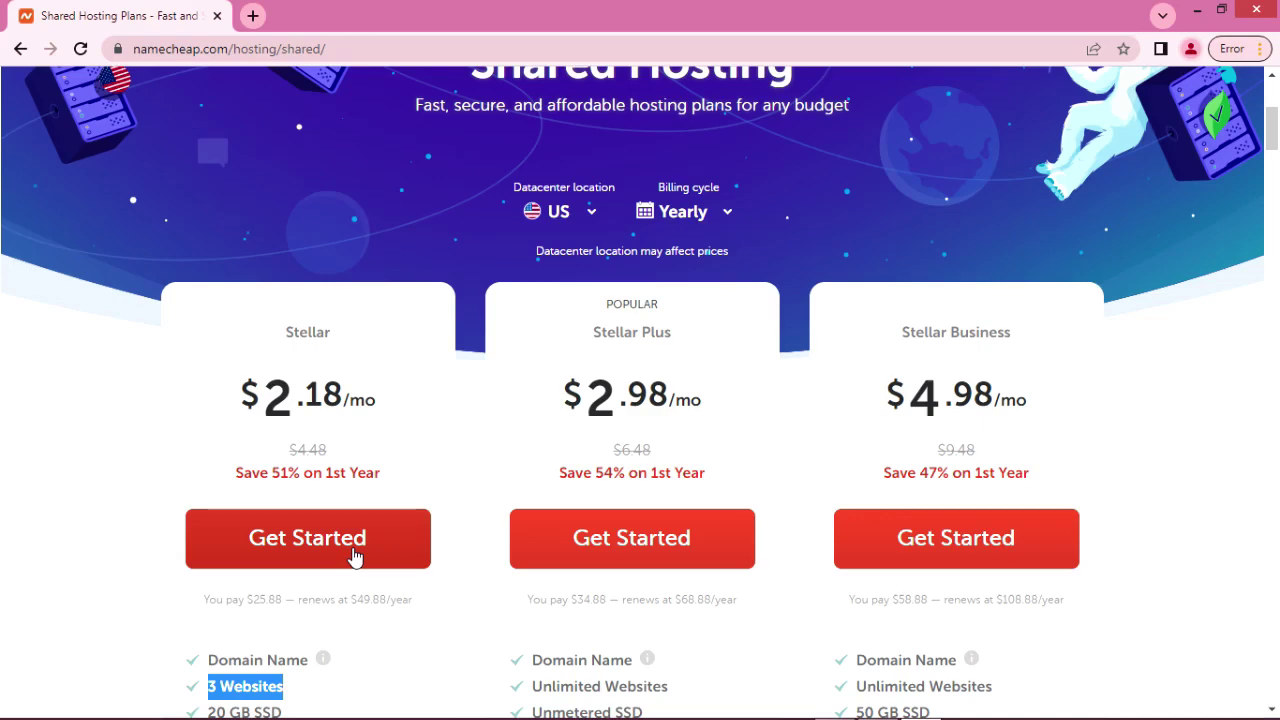
Choose Get Started on the $2.18/mo Stellar plan
left_click(284, 543)
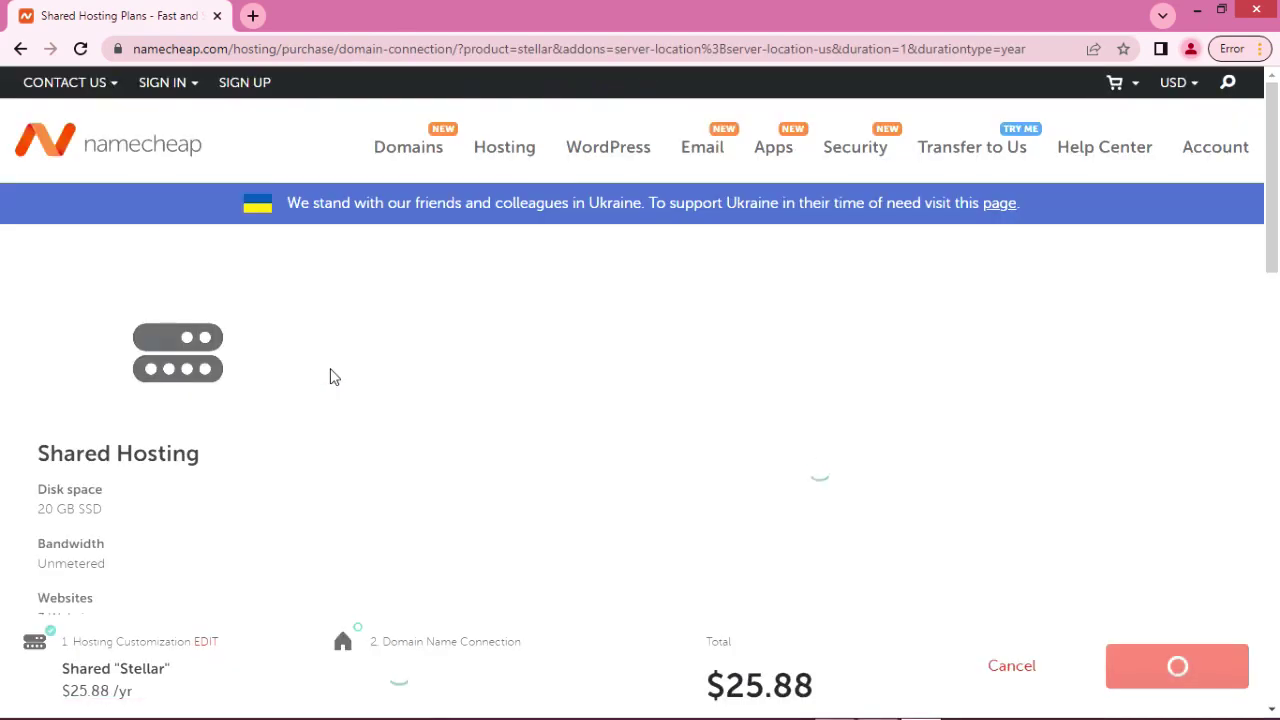
Check the $25.88 Stellar total and place the cursor in the new-domain search box
left_click_drag(823, 697, 713, 685)
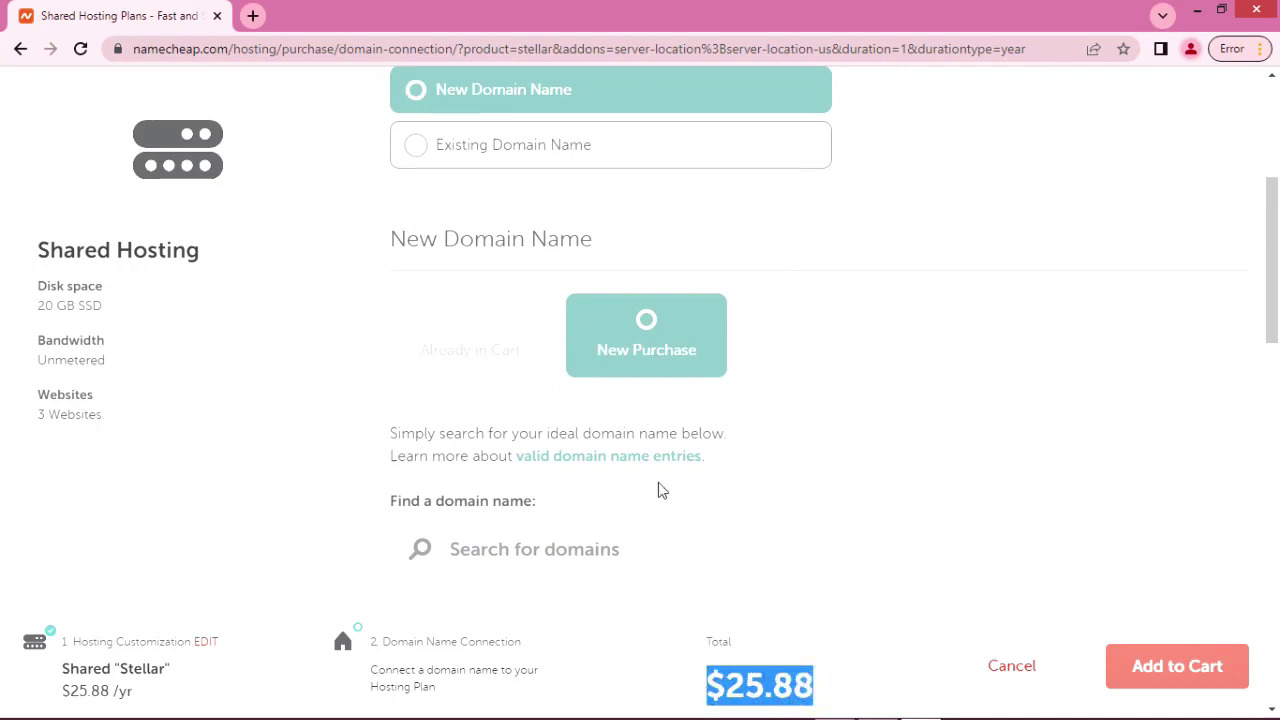
scroll(658, 480, "up", 4)
scroll(643, 306, "down", 3)
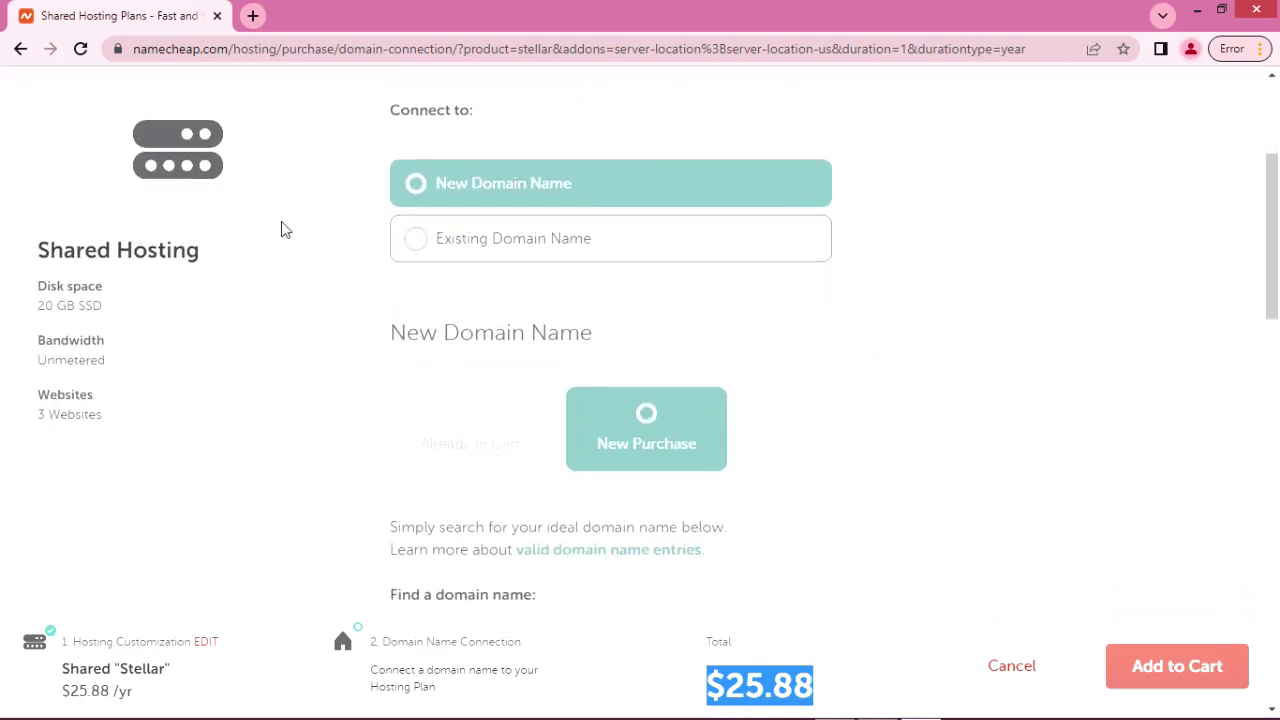
scroll(500, 440, "down", 2)
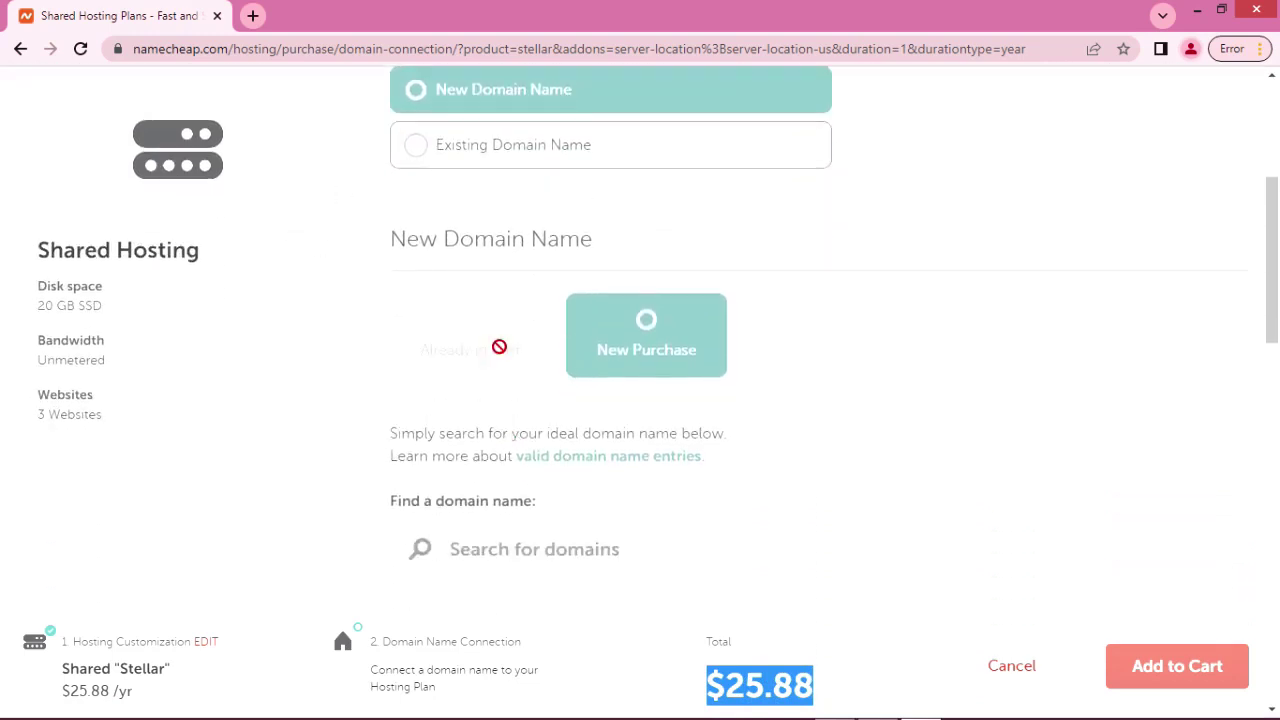
scroll(497, 343, "up", 3)
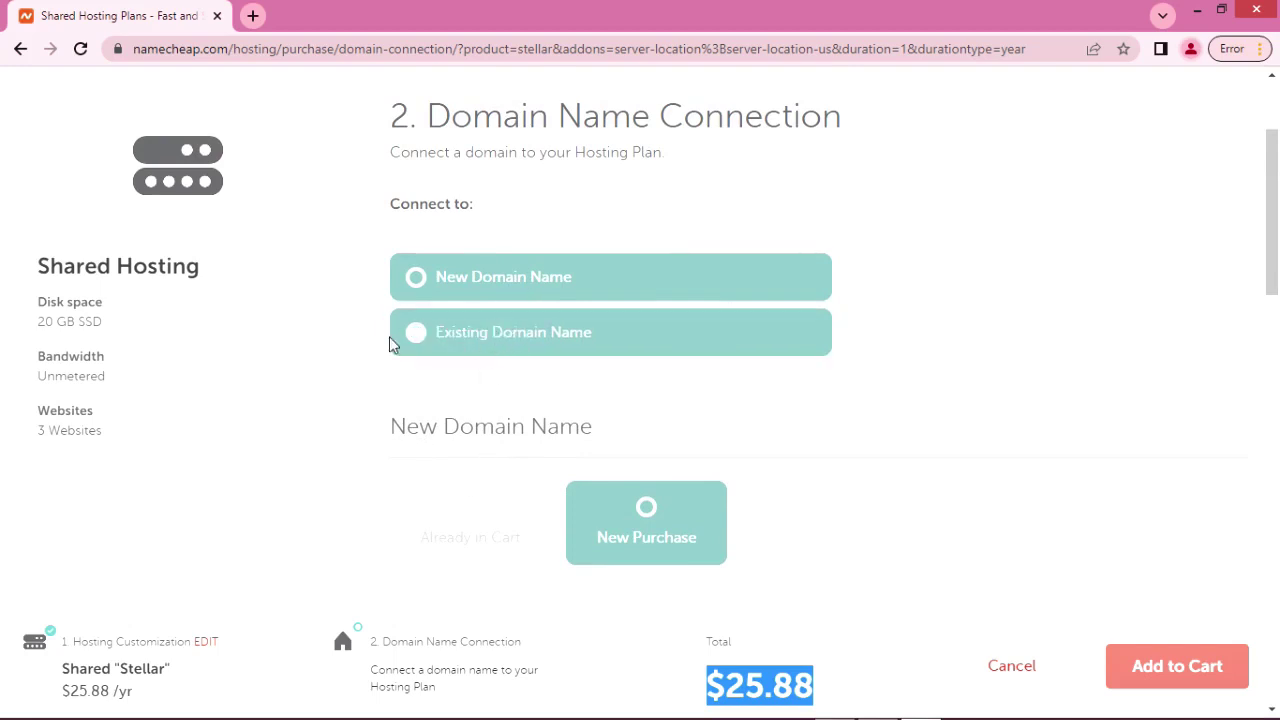
scroll(507, 420, "down", 1)
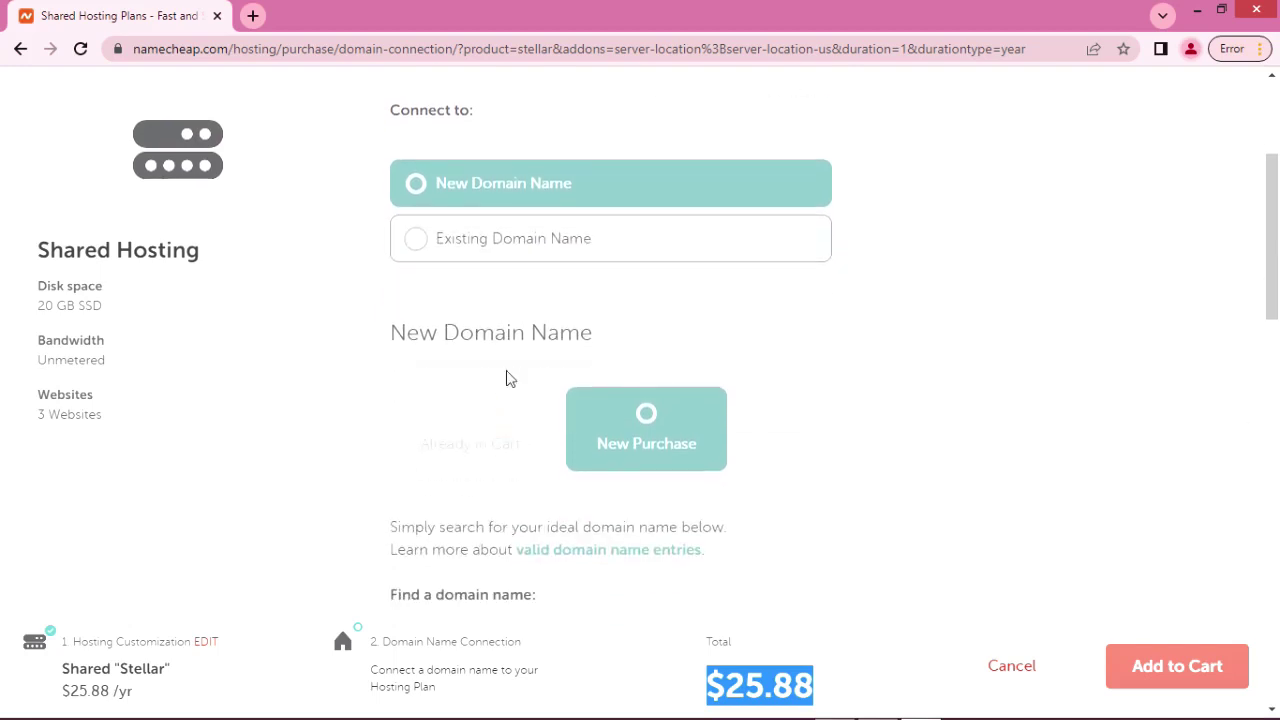
scroll(517, 320, "down", 2)
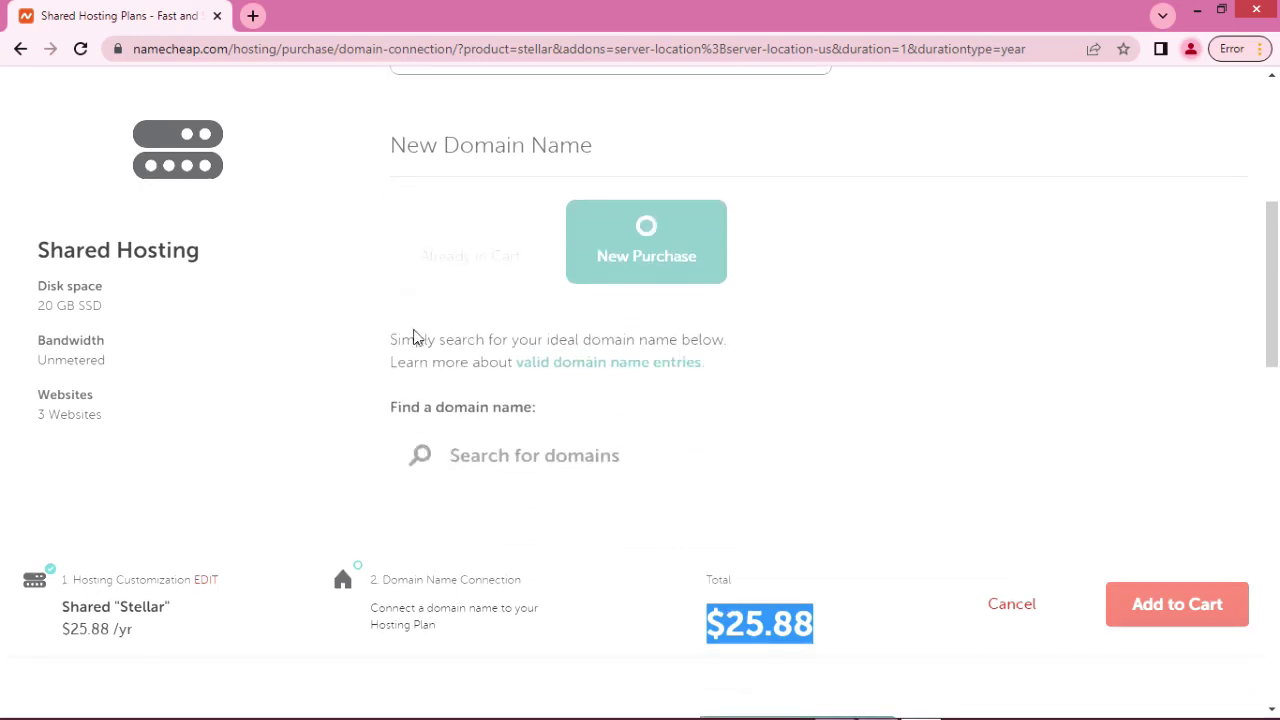
left_click(538, 457)
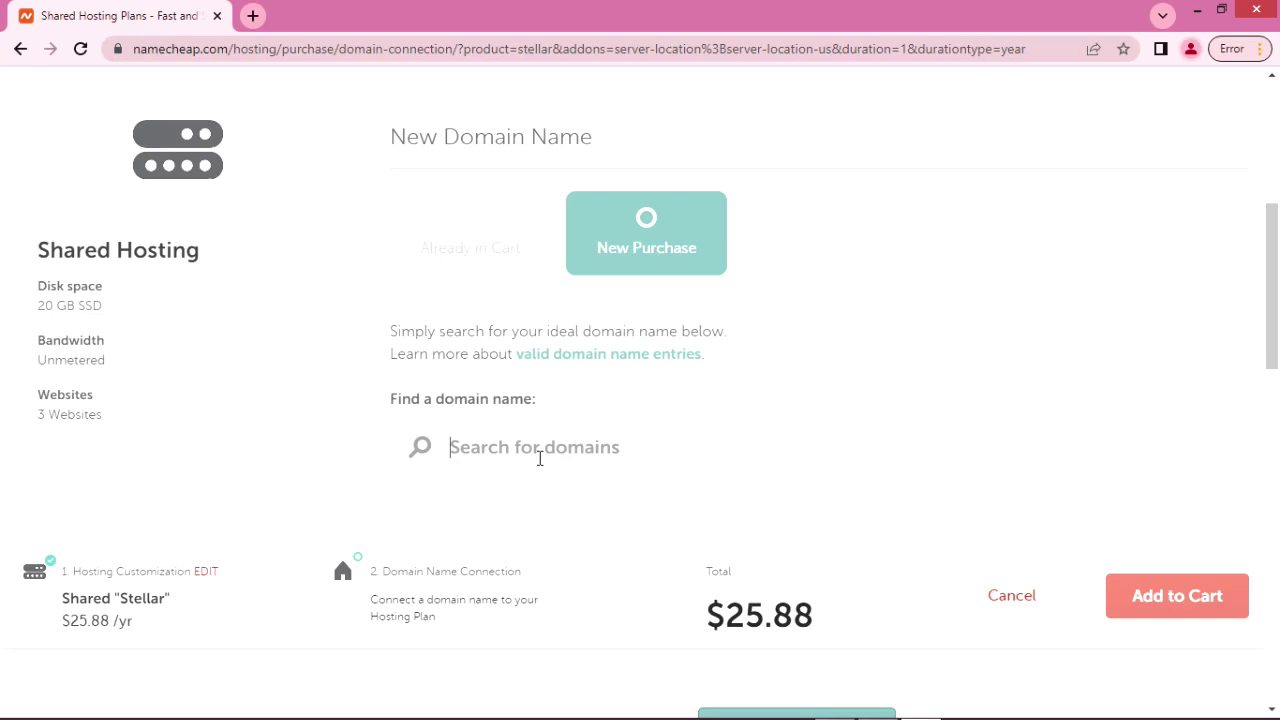
Load instantdomainsearch.com in a new browser tab
left_click(253, 15)
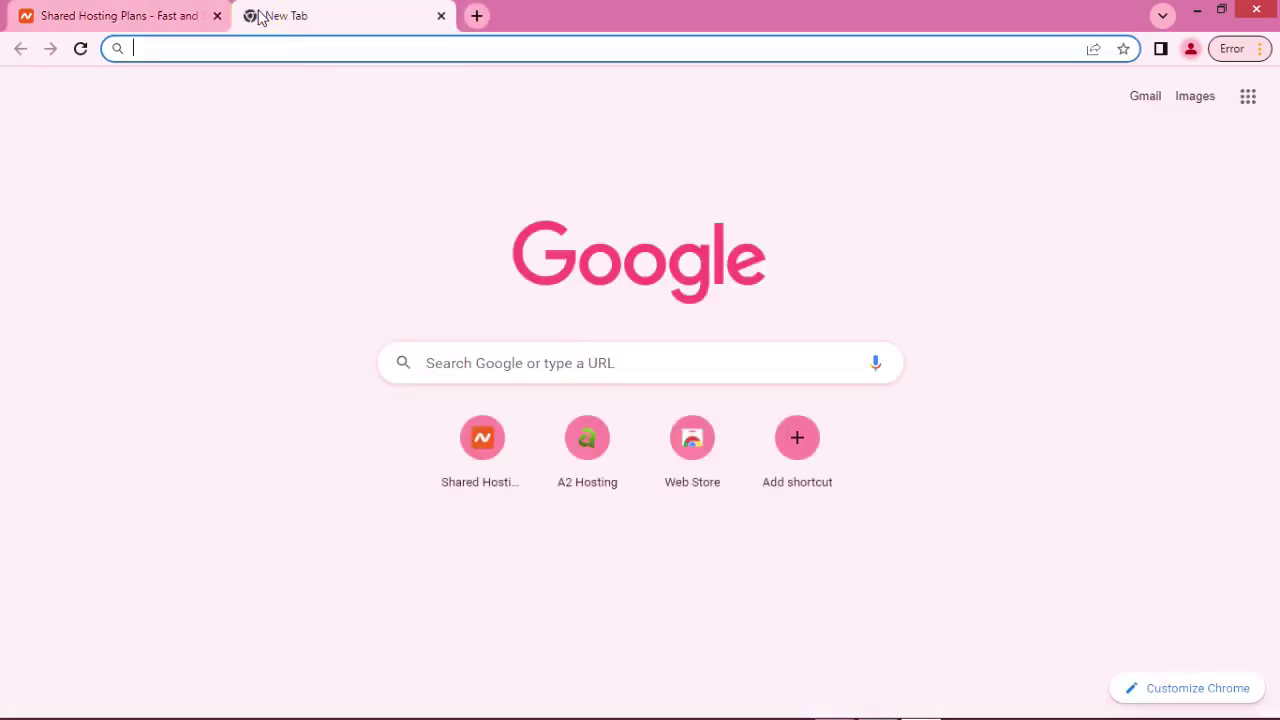
type("insta")
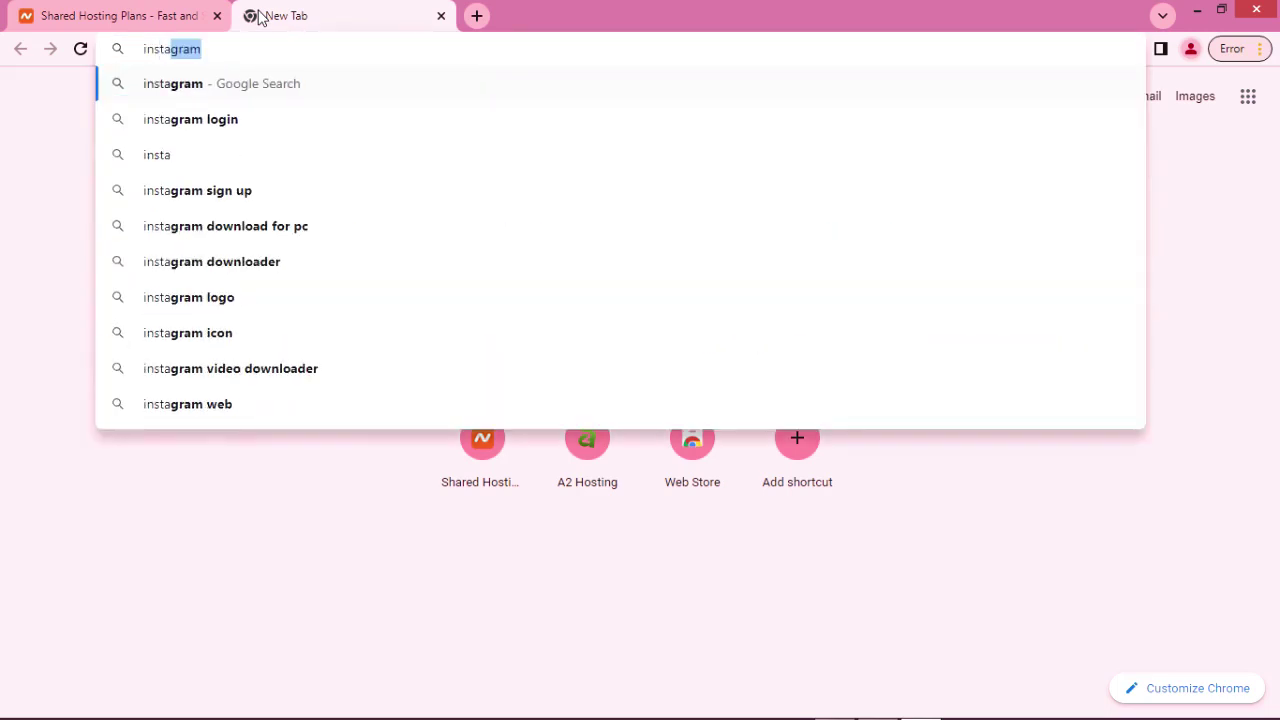
type("ntd")
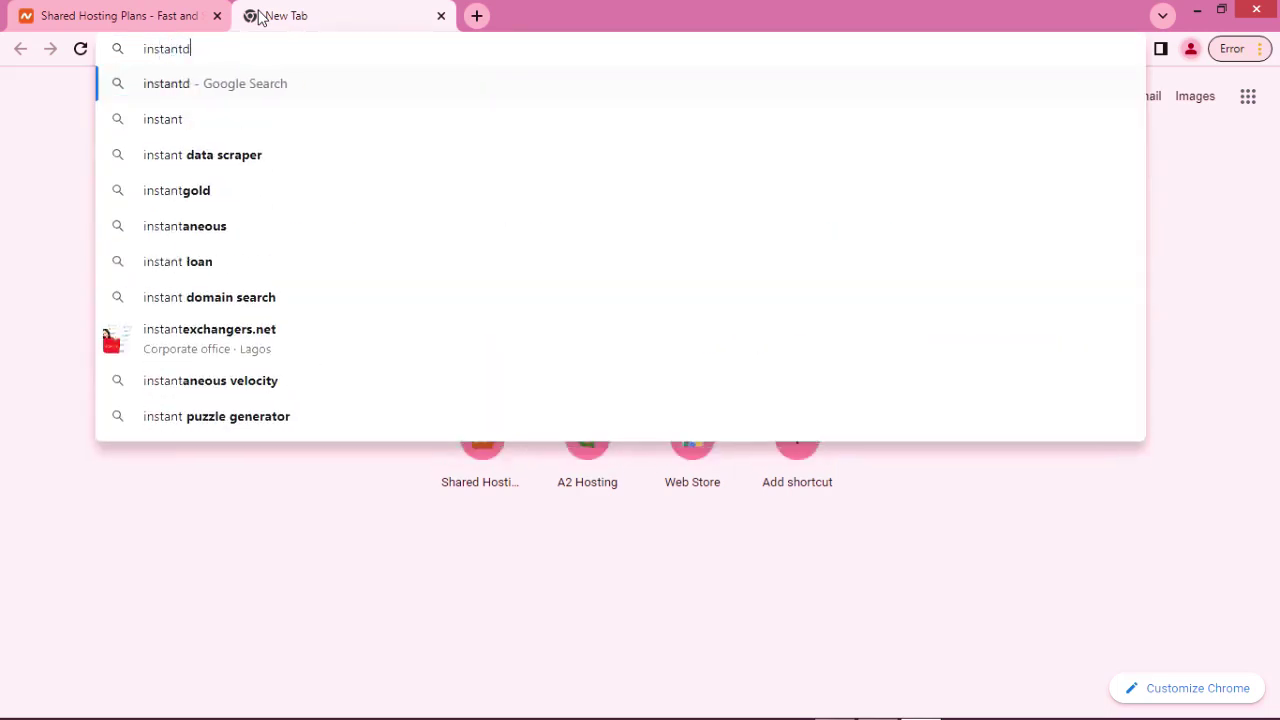
type("omainsea")
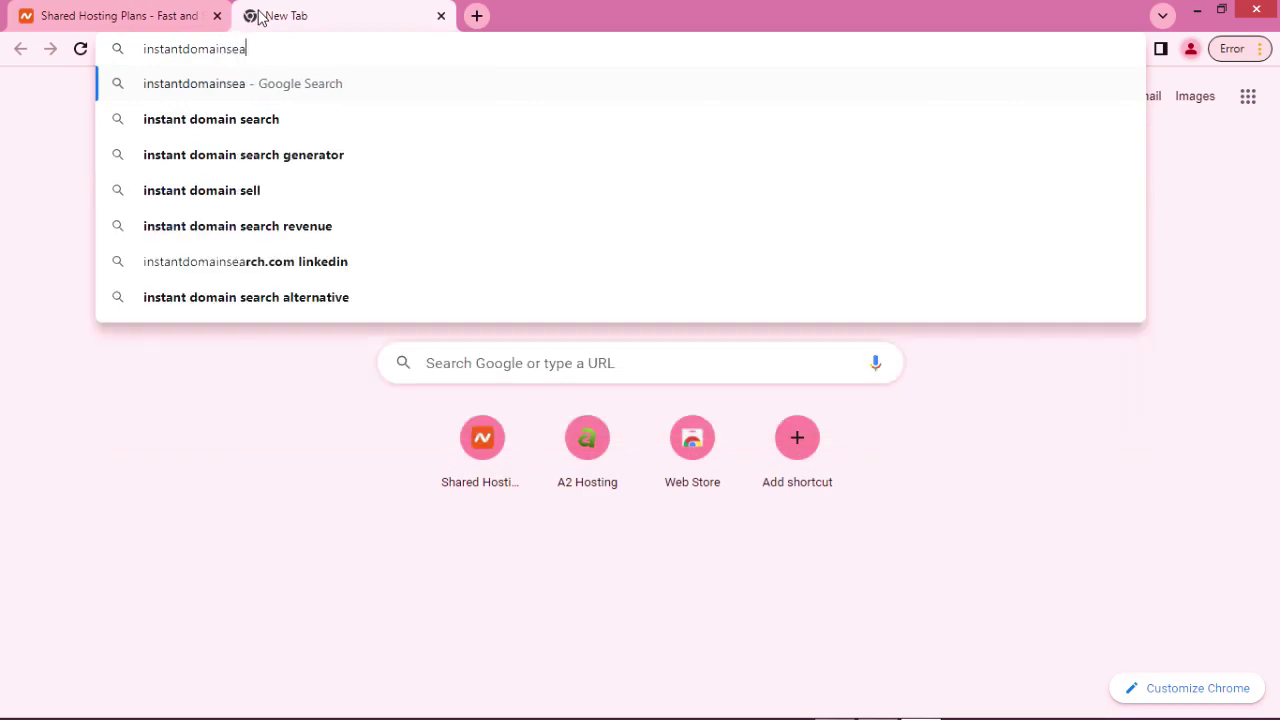
type("rch.co")
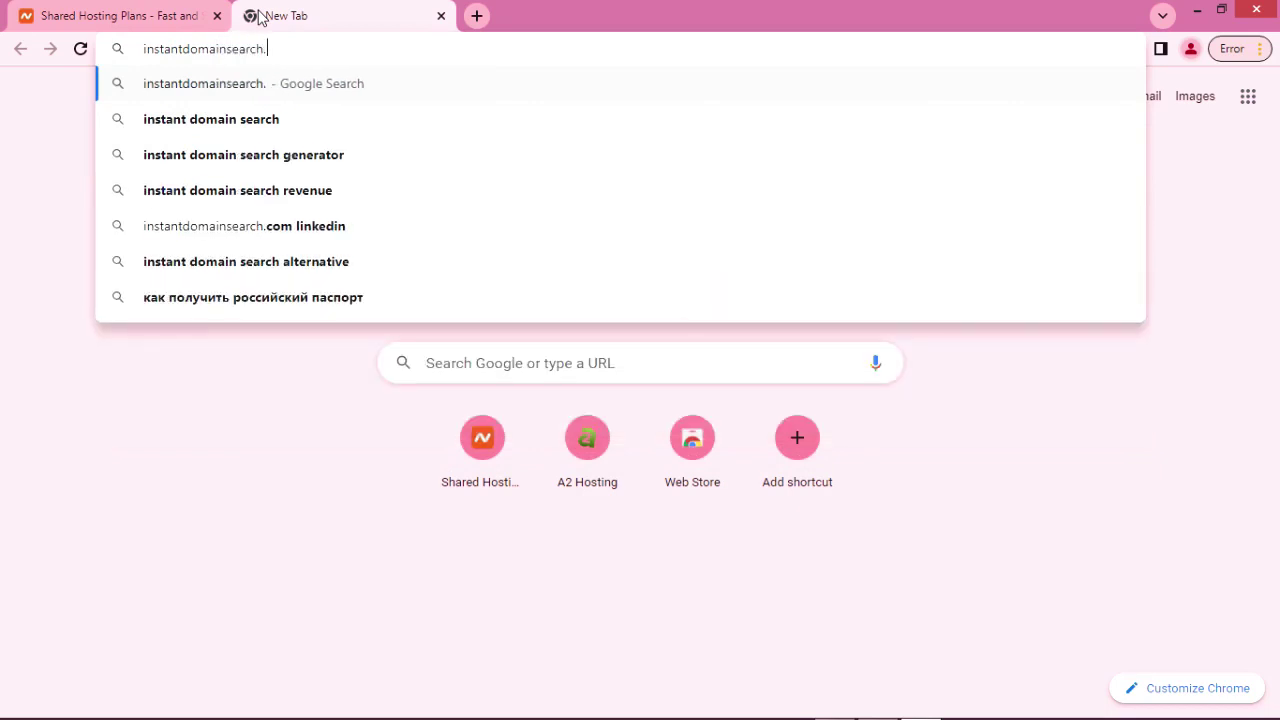
type("m")
key("Return")
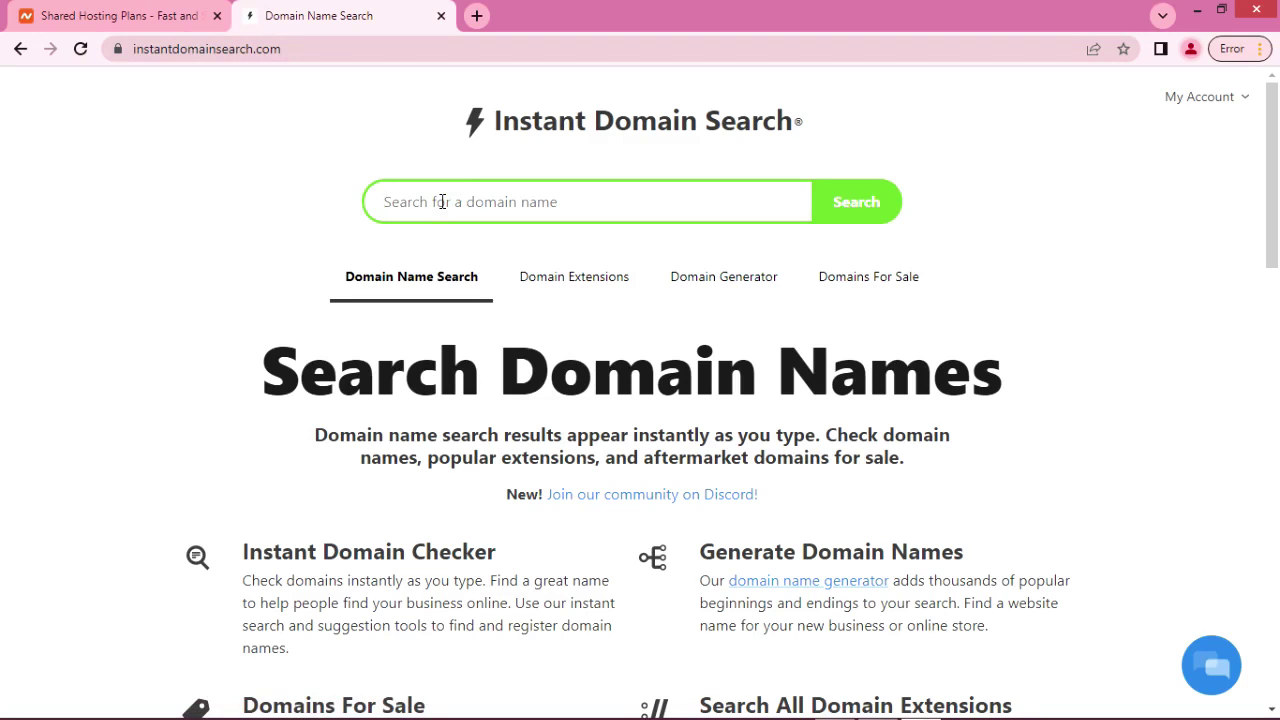
Search godwillibeasor on Instant Domain Search, copy the query, and return to the Namecheap order
type("godw")
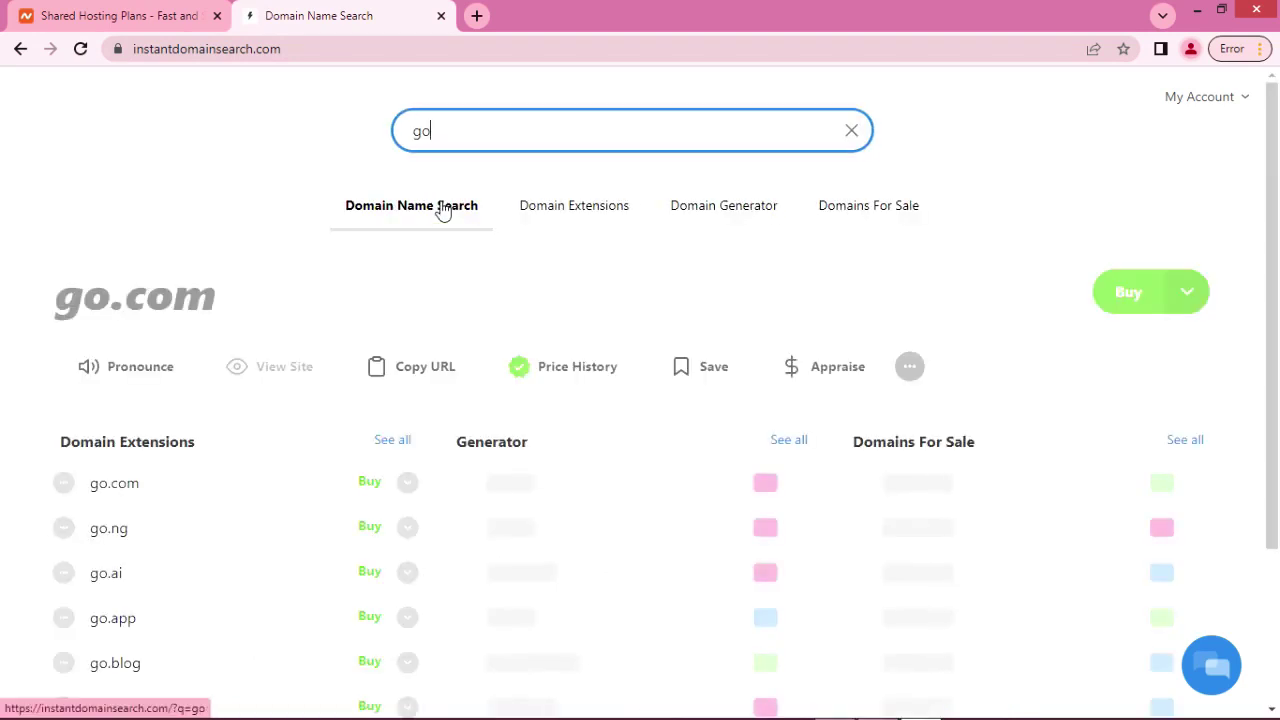
type("ll")
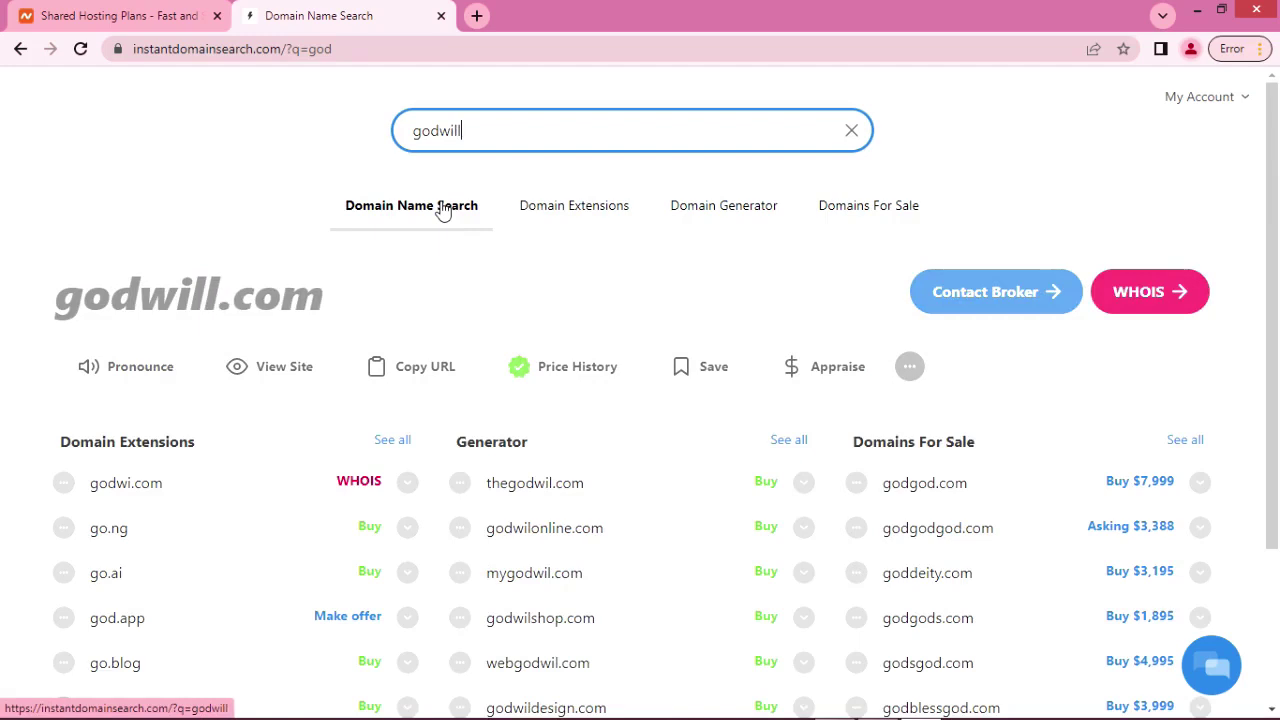
type("ibeasor")
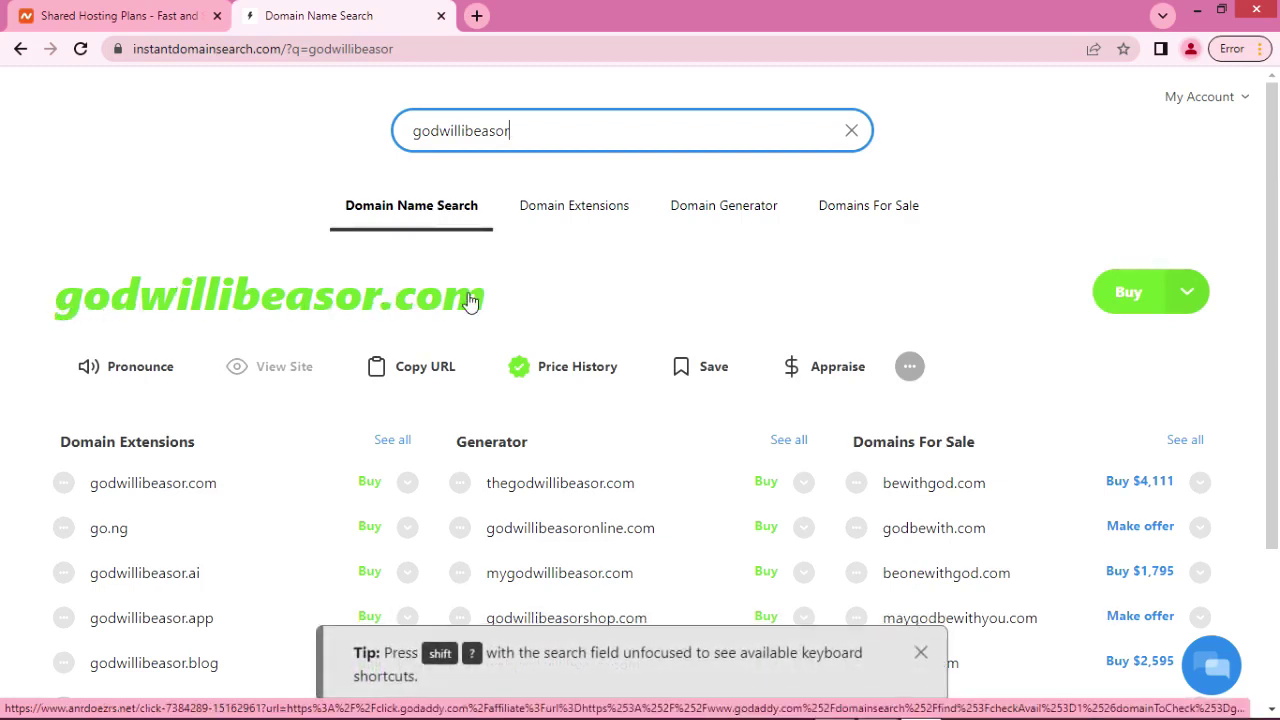
double_click(537, 130)
key("ctrl+c")
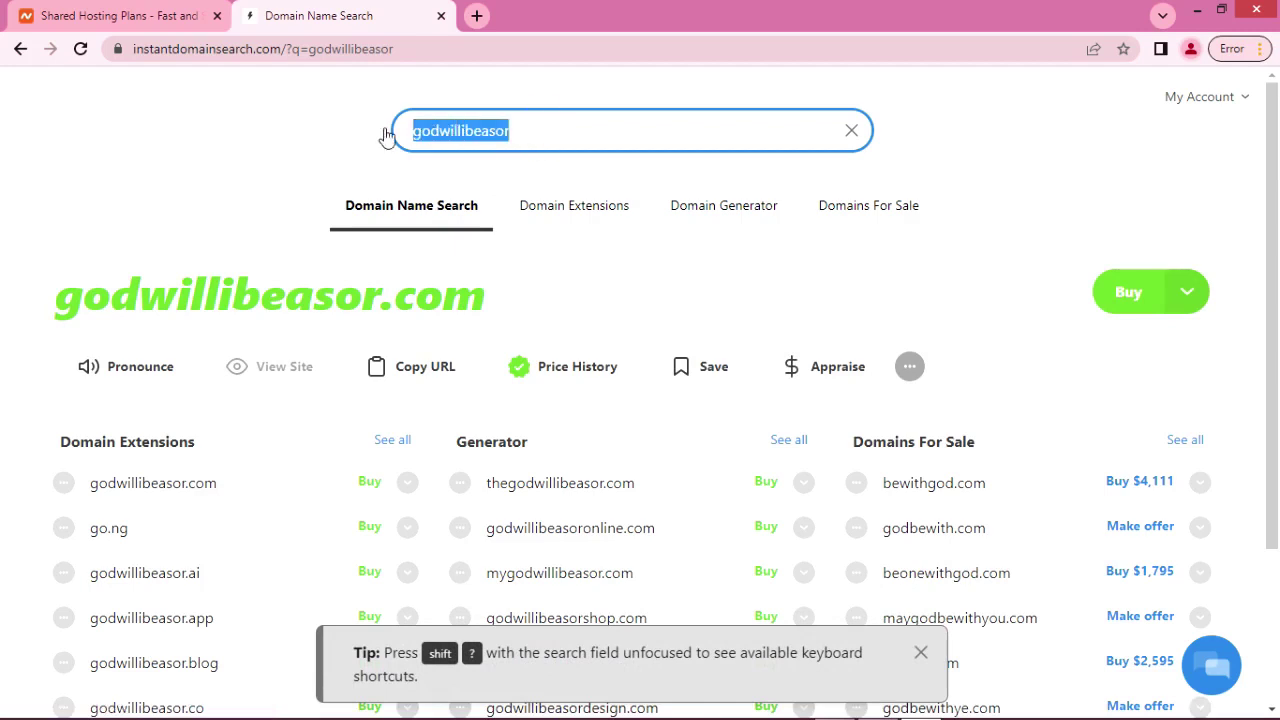
left_click(172, 16)
Paste godwillibeasor into the domain search and connect godwillibeasor.com to the hosting plan
left_click(503, 447)
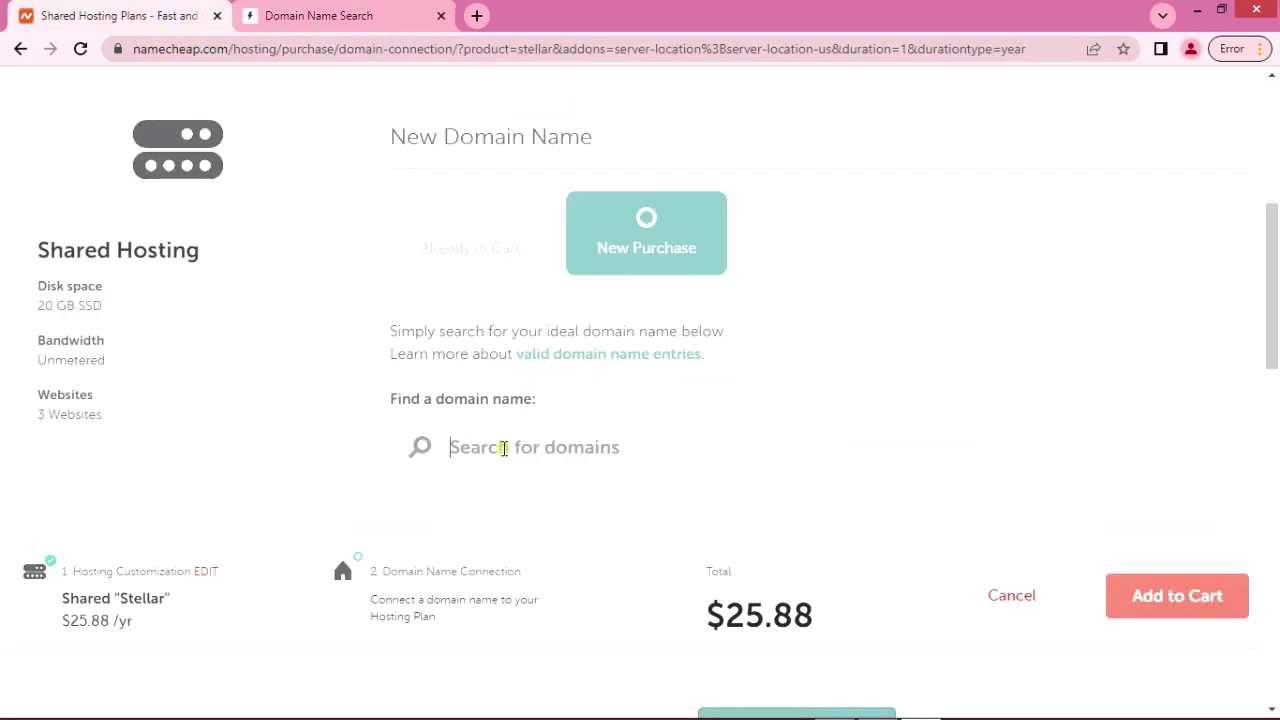
key("ctrl+v")
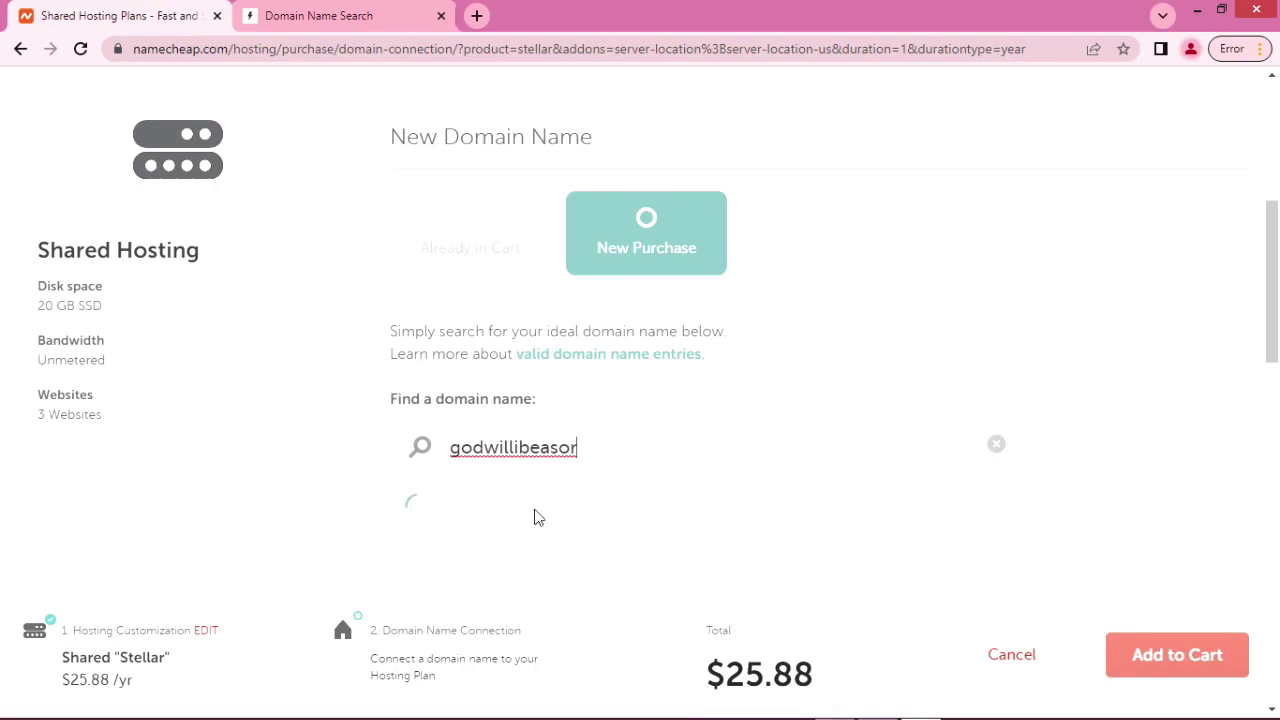
scroll(540, 500, "down", 2)
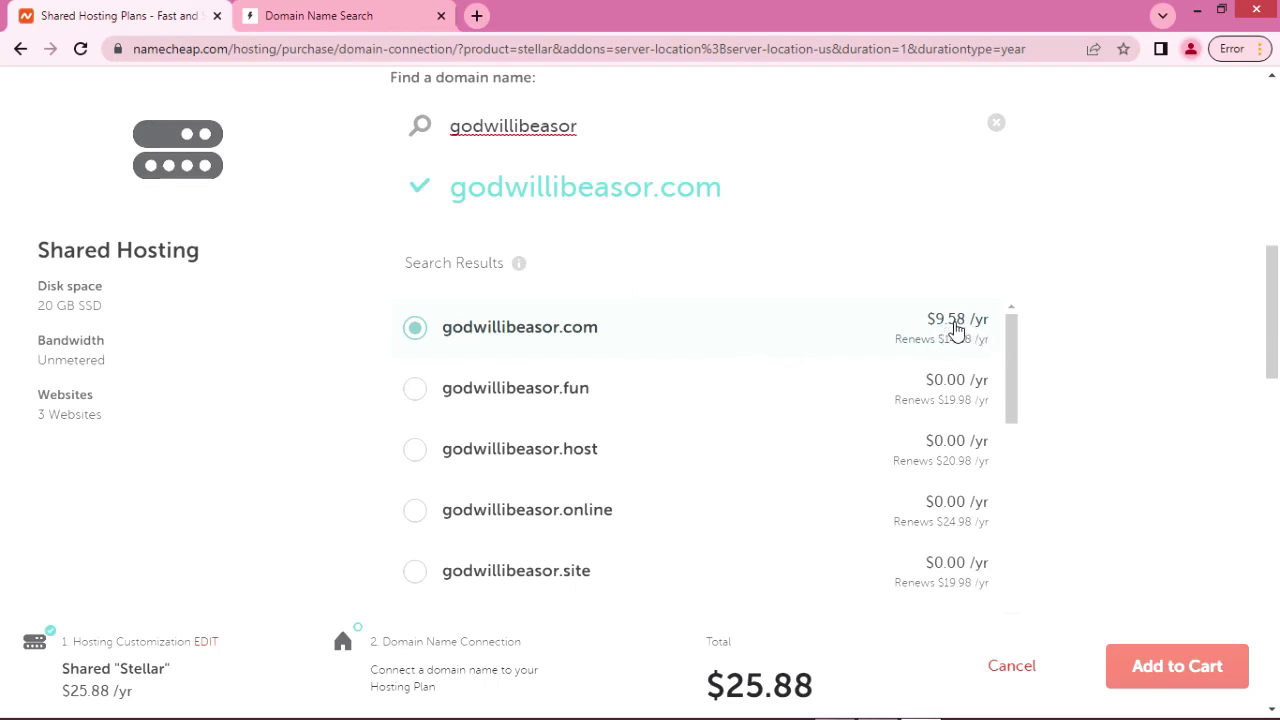
scroll(905, 450, "down", 5)
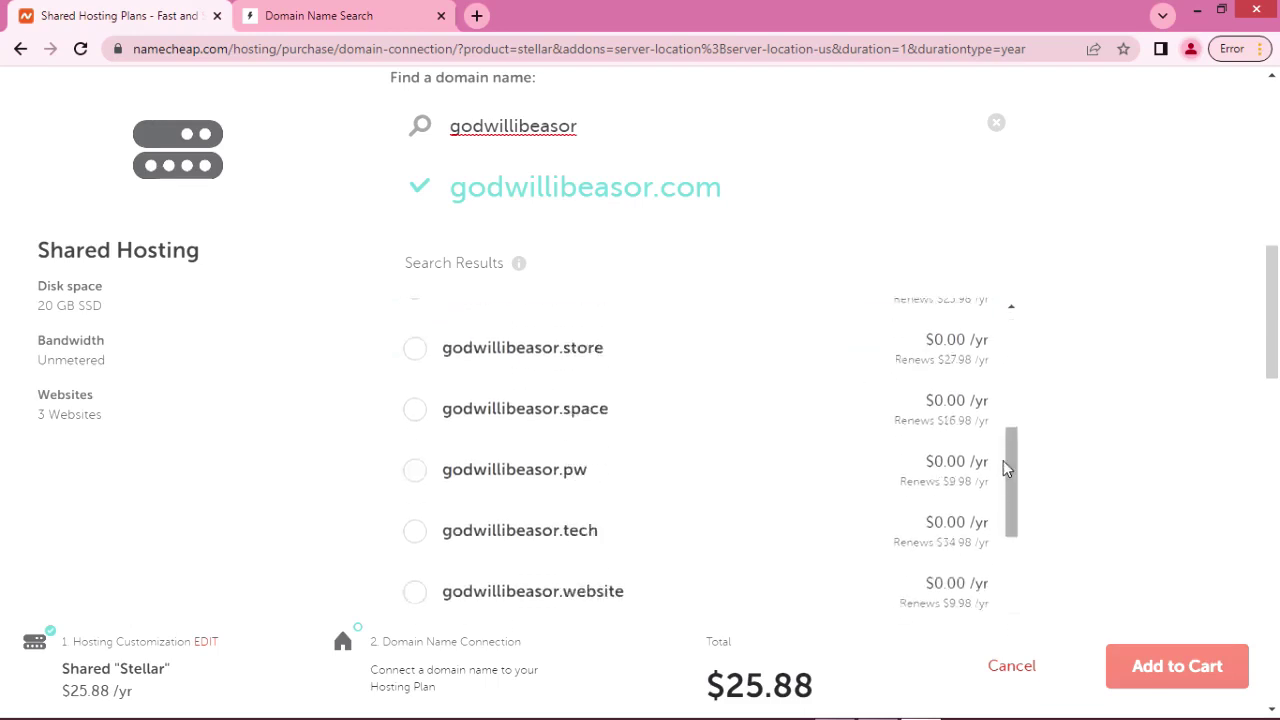
scroll(903, 423, "down", 5)
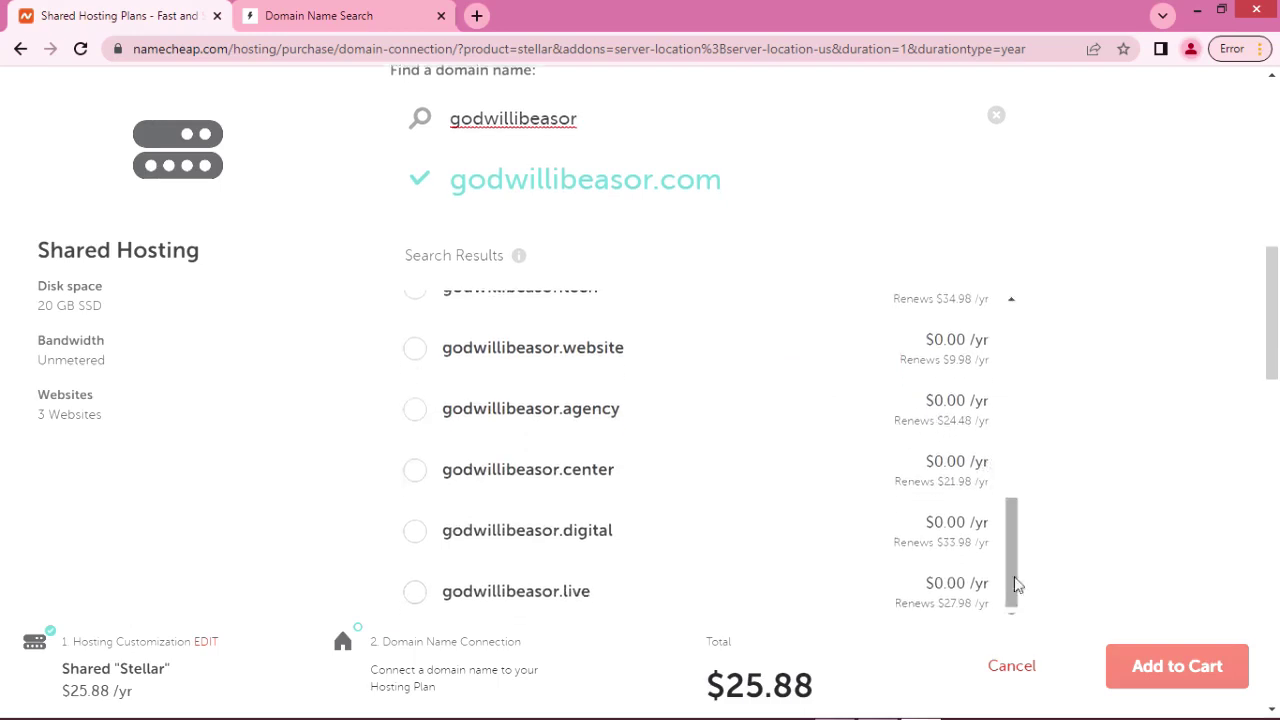
scroll(1015, 585, "down", 4)
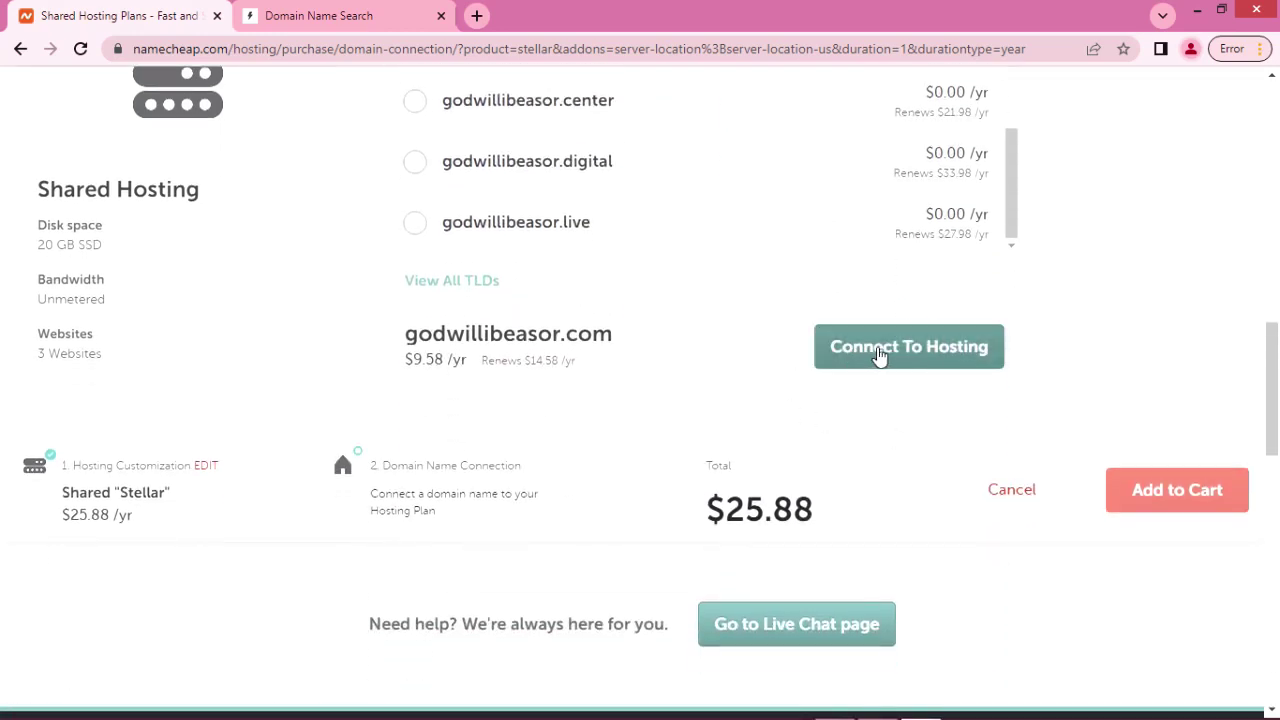
left_click(908, 354)
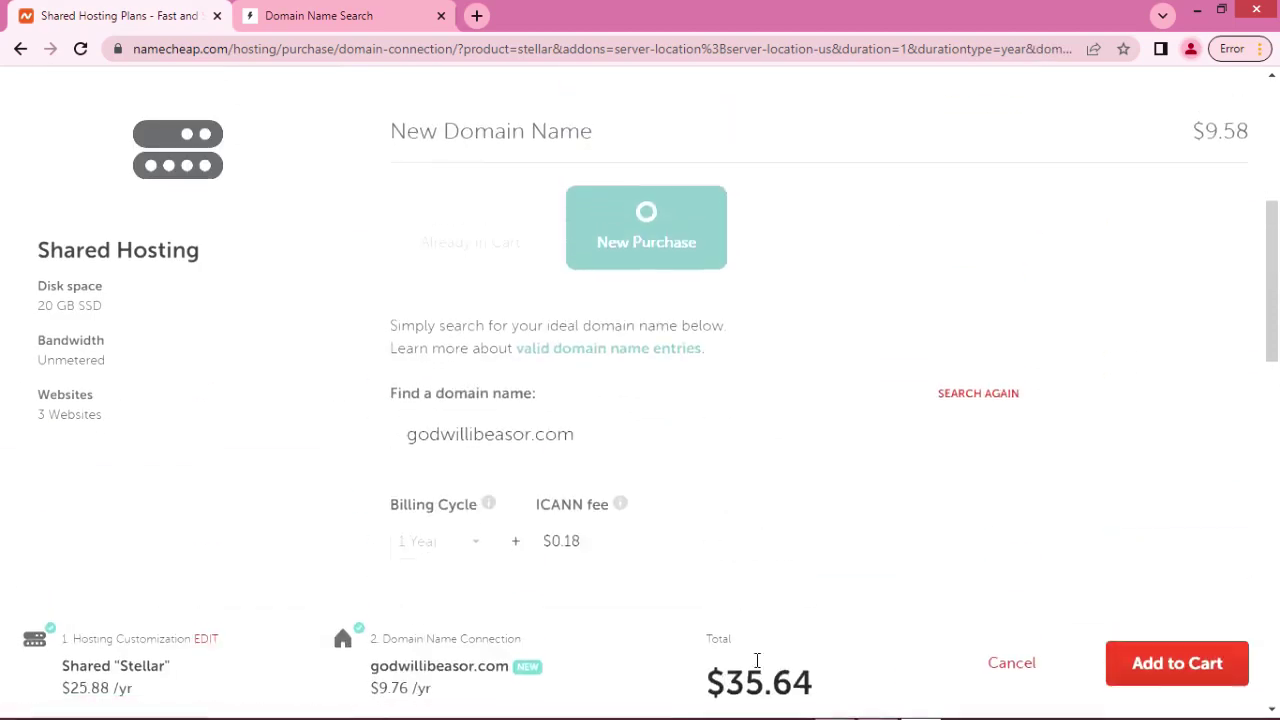
Confirm the $35.64 total and add the Stellar plan and domain to the cart
scroll(757, 672, "down", 2)
left_click_drag(707, 500, 846, 500)
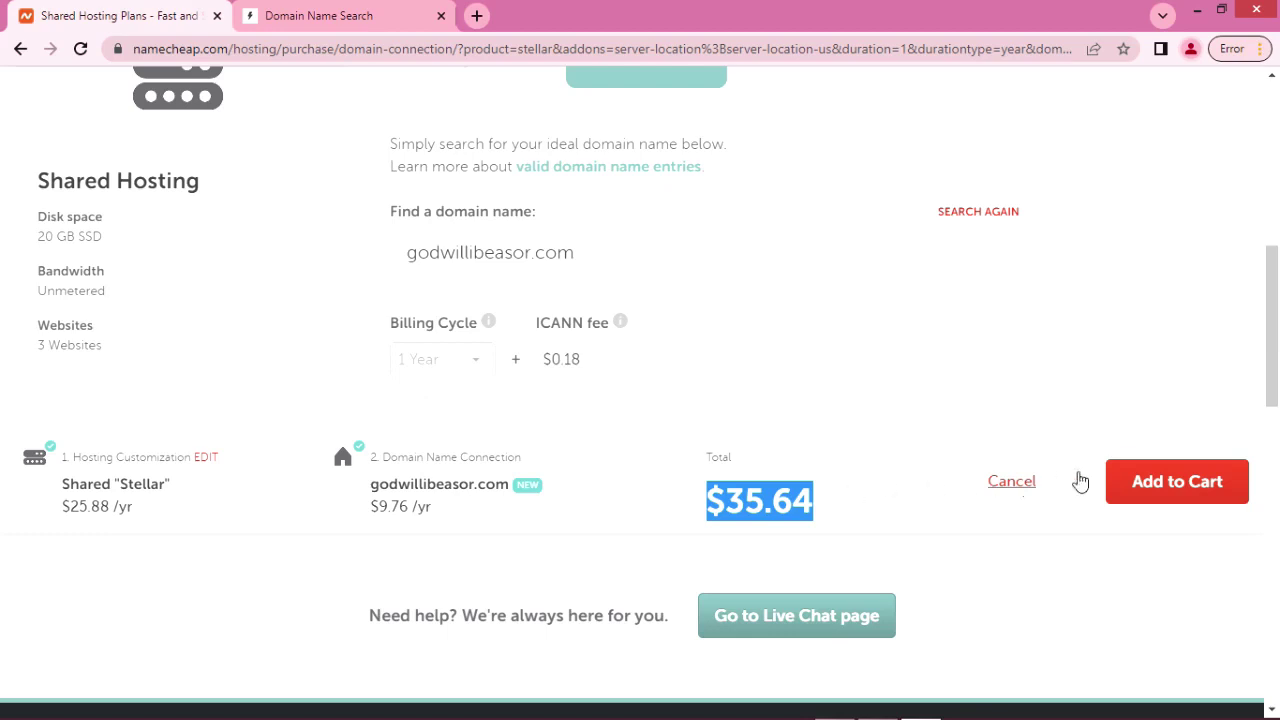
left_click(1162, 486)
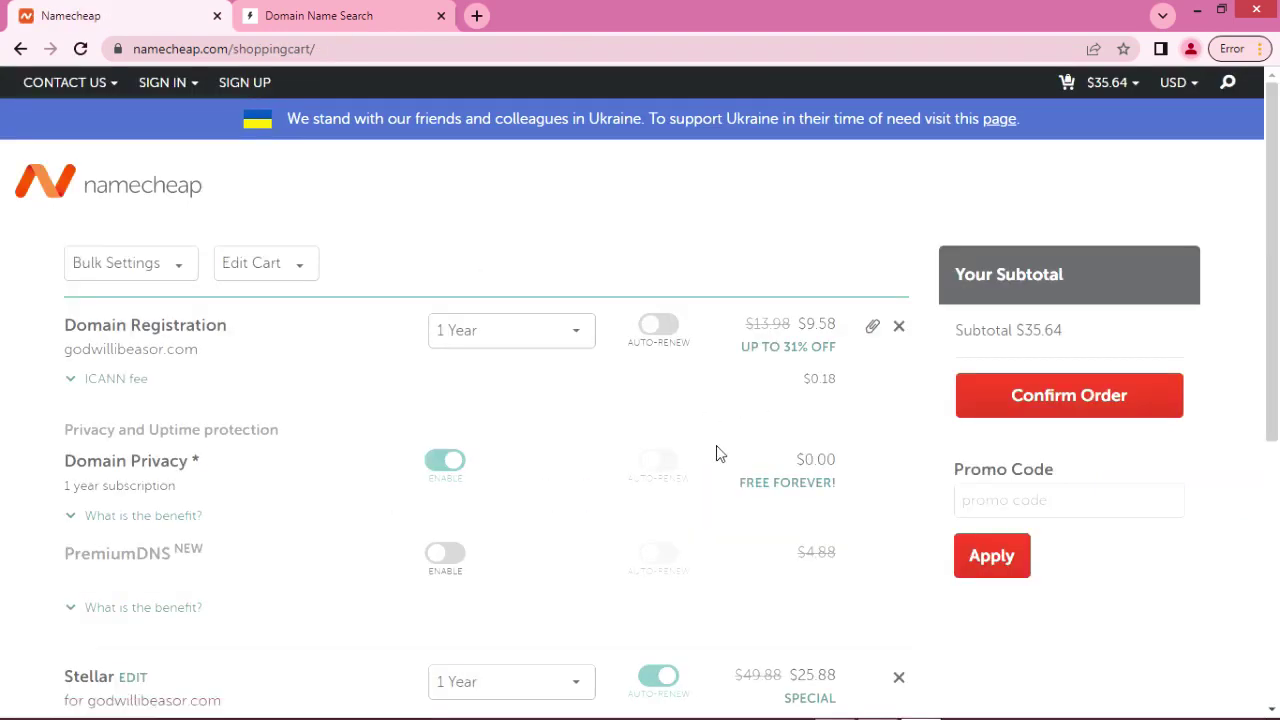
Review the cart with godwillibeasor.com and the Stellar plan at $35.64, then confirm the order
scroll(718, 453, "down", 1)
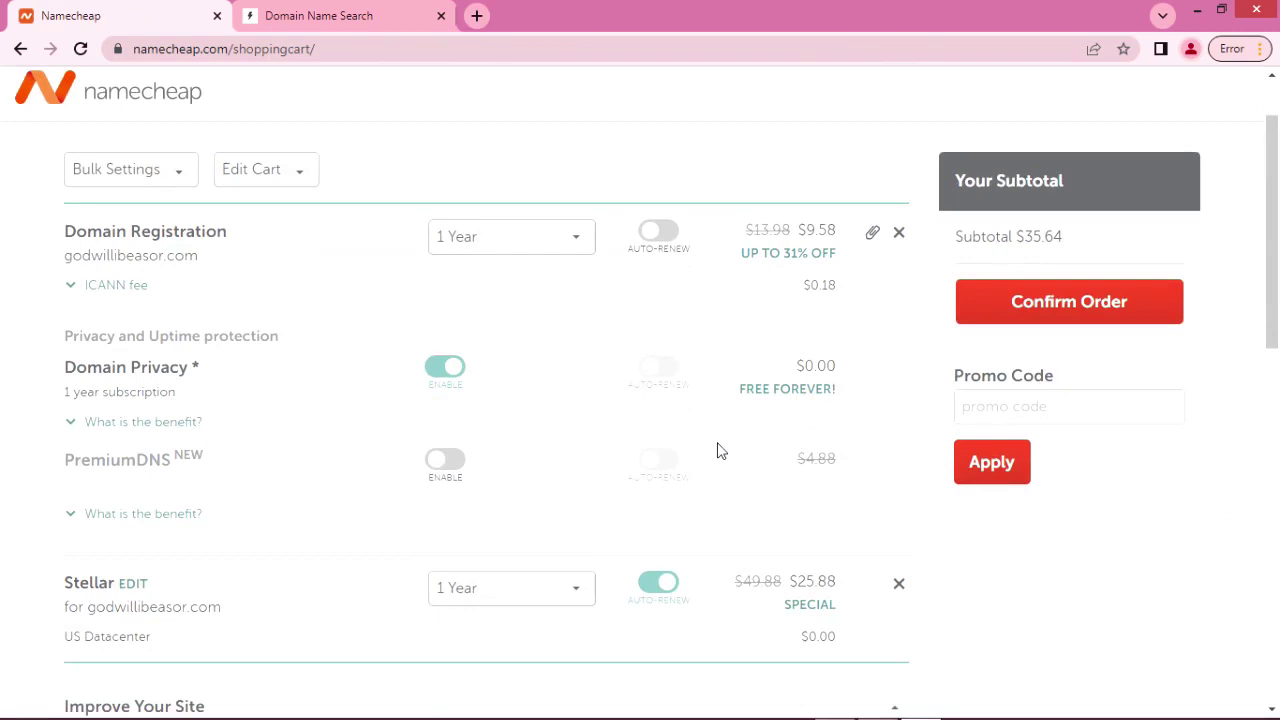
scroll(718, 453, "down", 2)
scroll(718, 452, "up", 1)
scroll(718, 452, "up", 3)
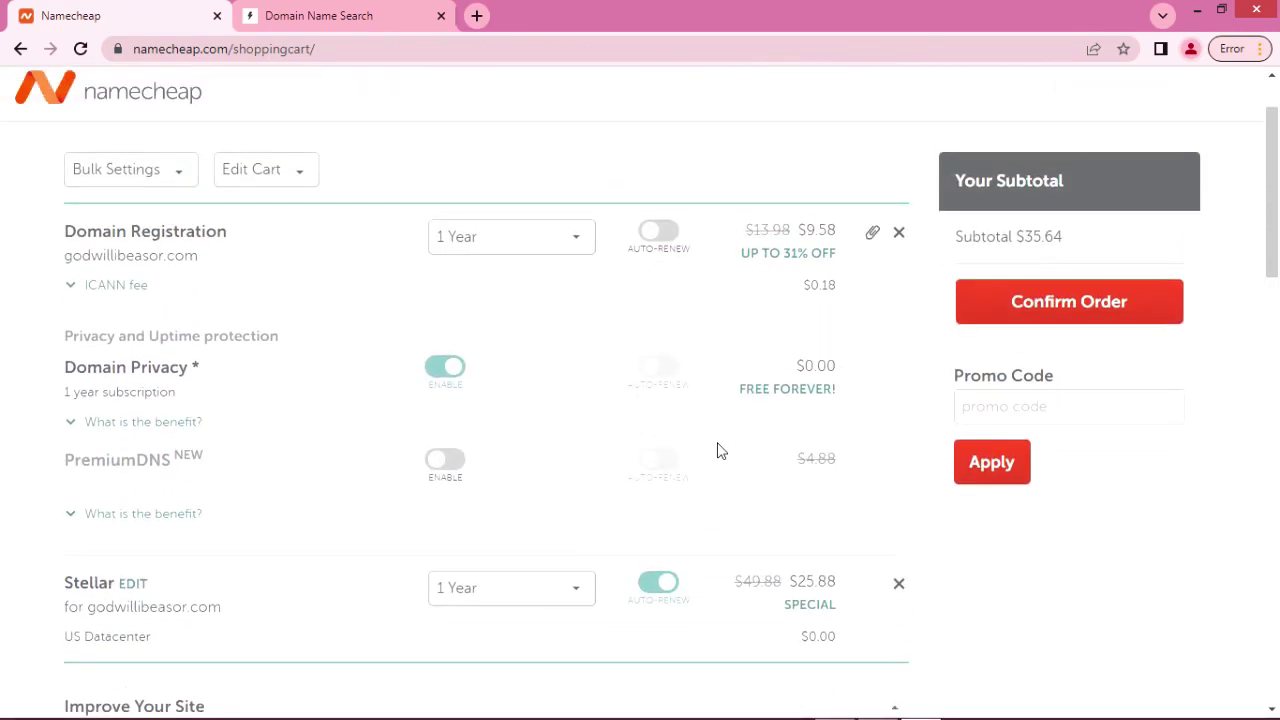
scroll(718, 452, "down", 4)
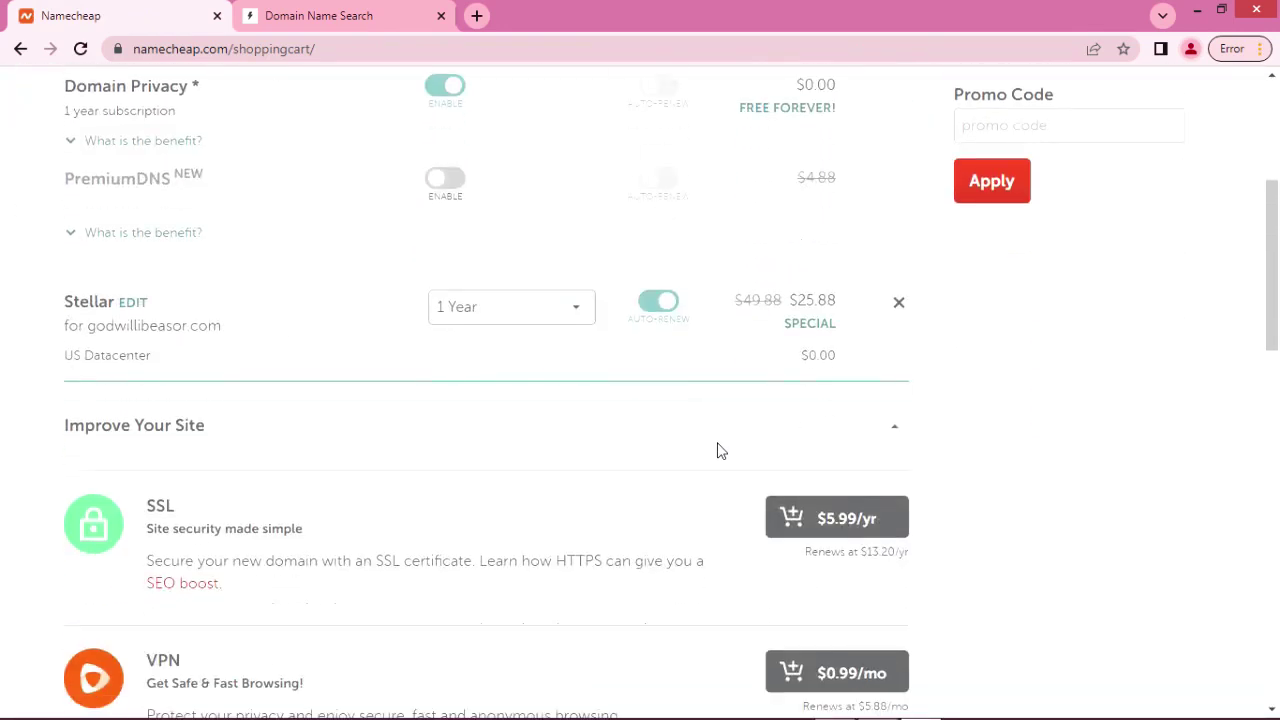
scroll(718, 452, "up", 3)
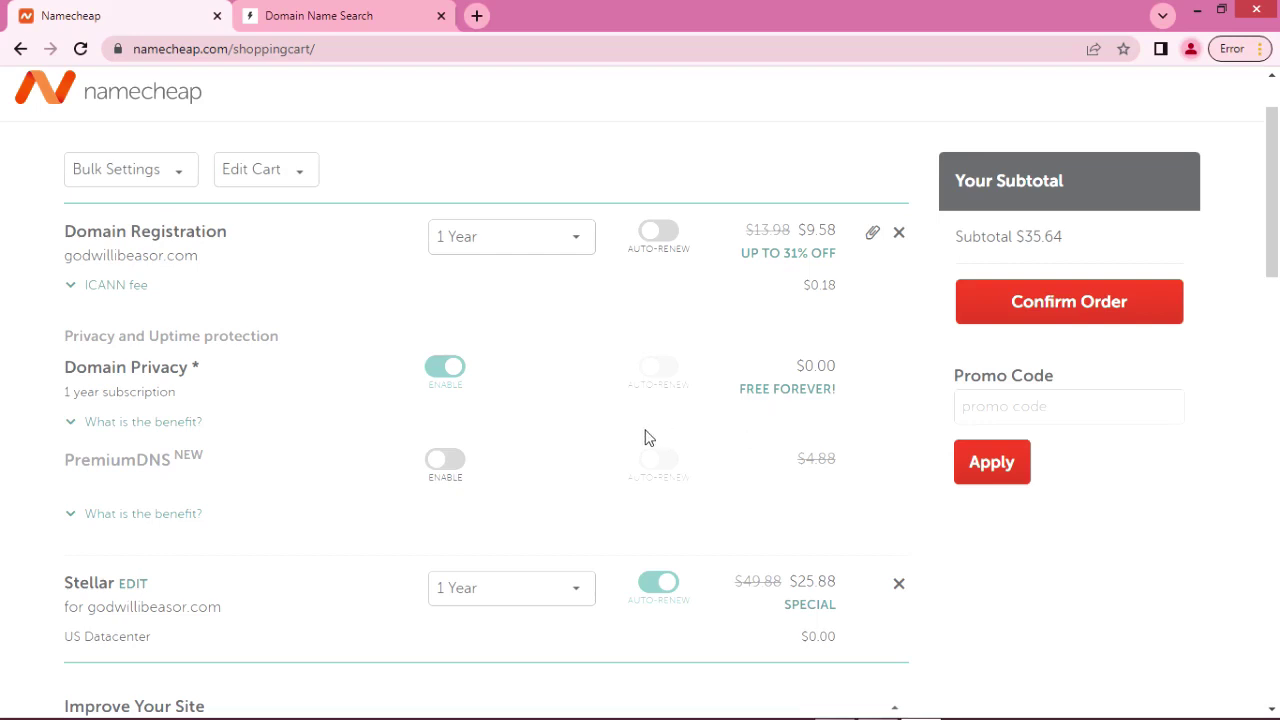
scroll(645, 437, "down", 1)
scroll(648, 437, "up", 2)
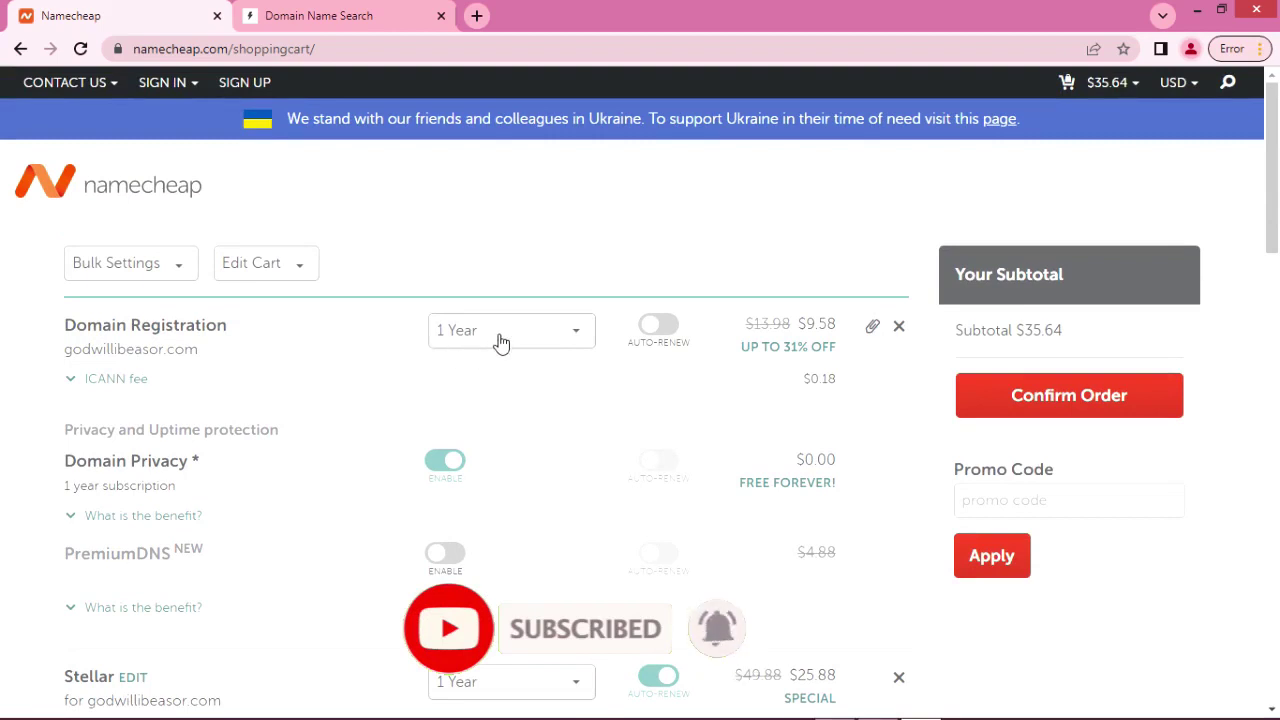
scroll(494, 457, "down", 2)
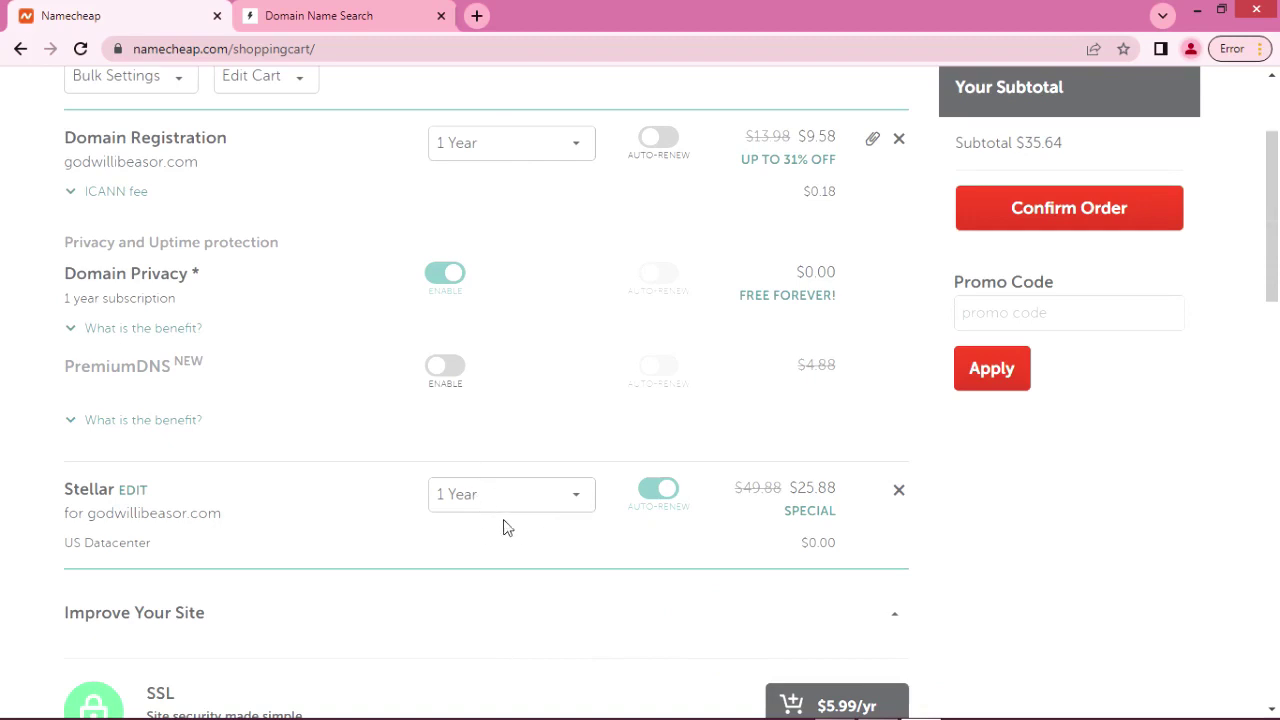
scroll(1030, 464, "up", 2)
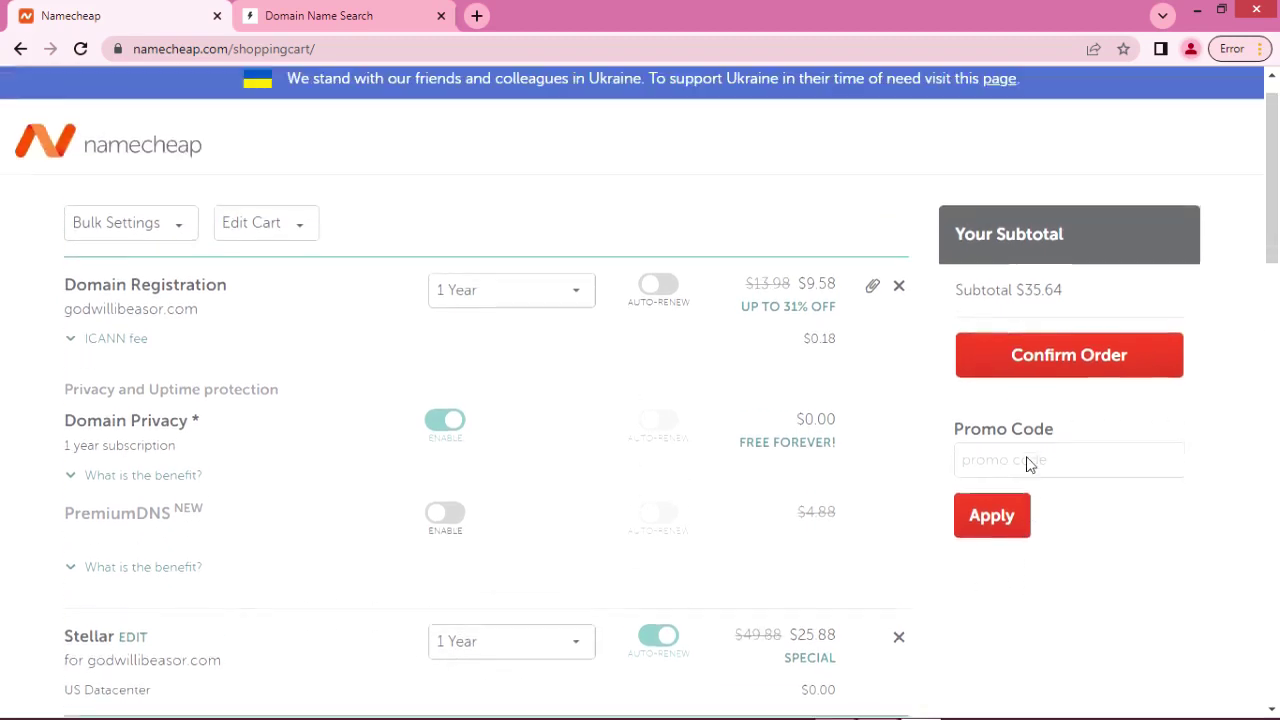
scroll(784, 439, "down", 1)
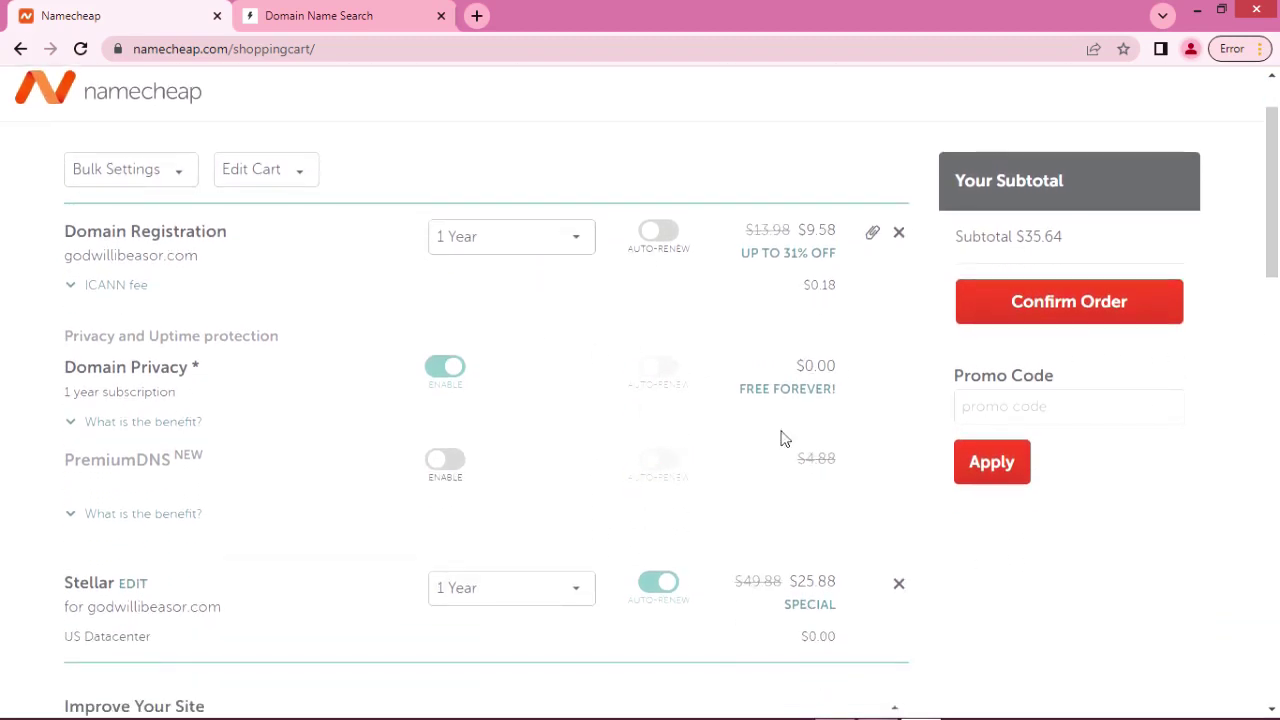
left_click(1066, 308)
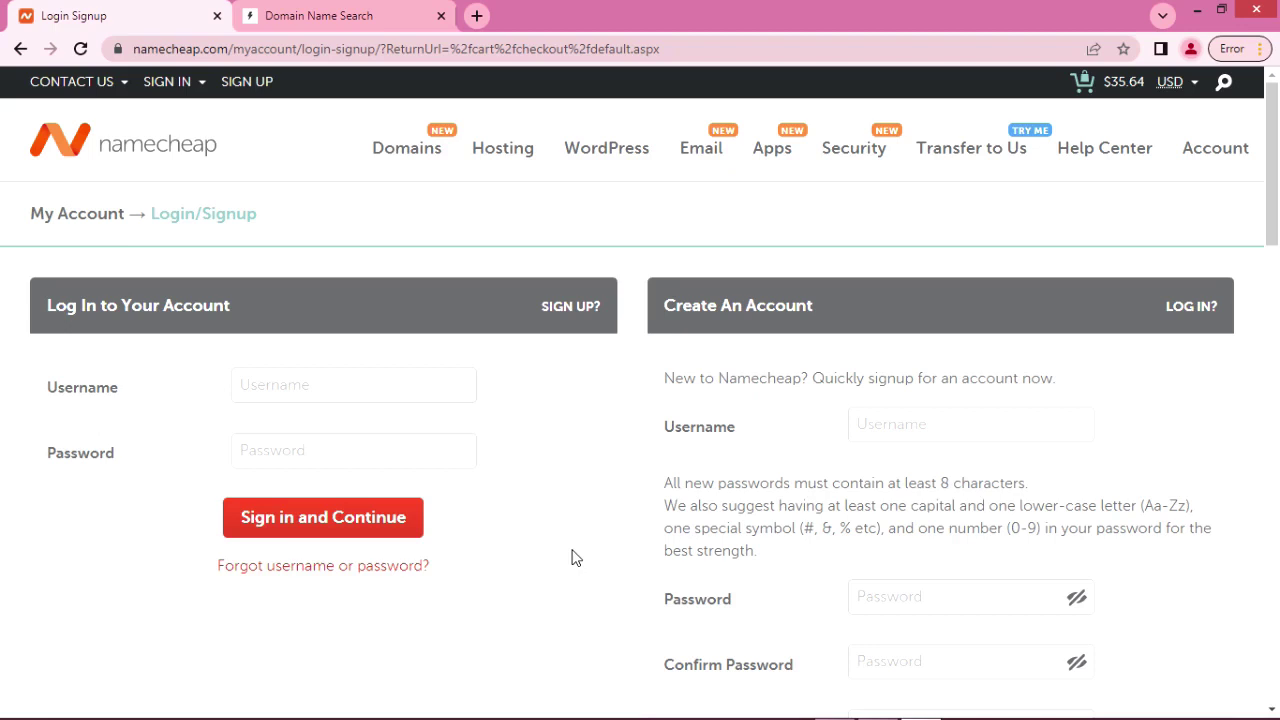
Enter a username and password for the new account, revealing the password to check it
scroll(734, 534, "down", 3)
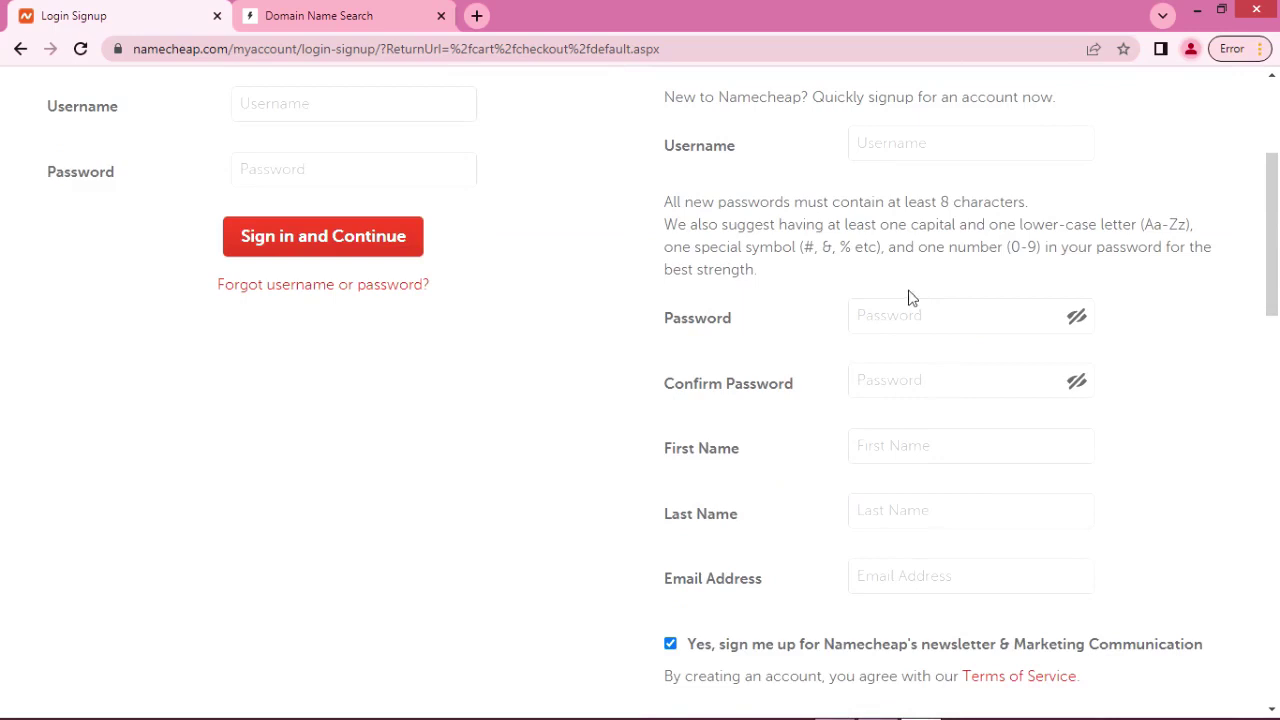
left_click(880, 141)
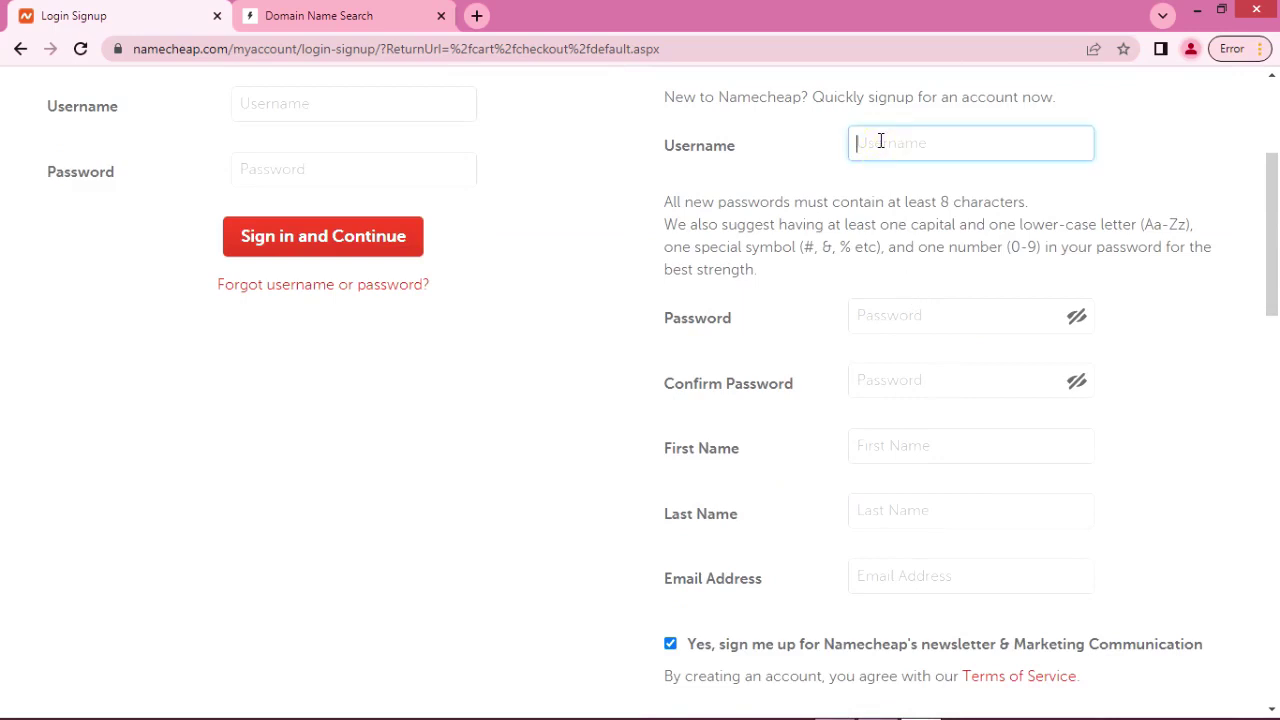
type("d")
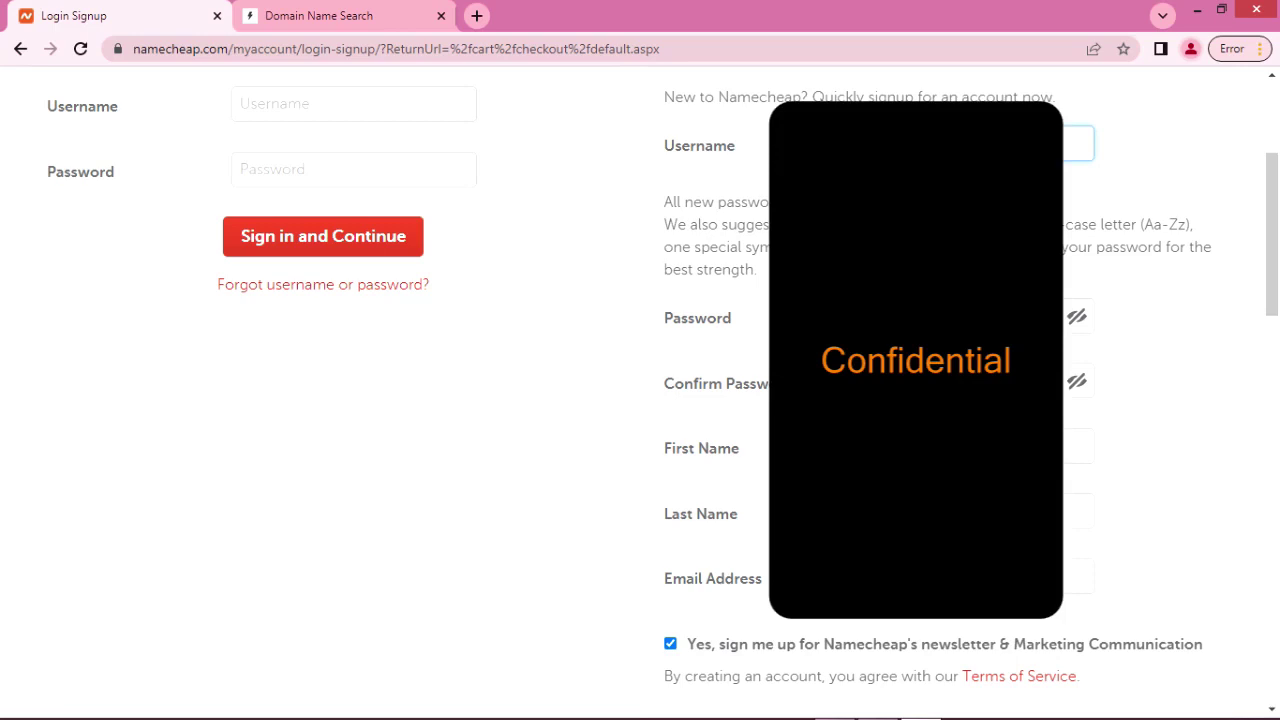
left_click(948, 316)
left_click(1076, 316)
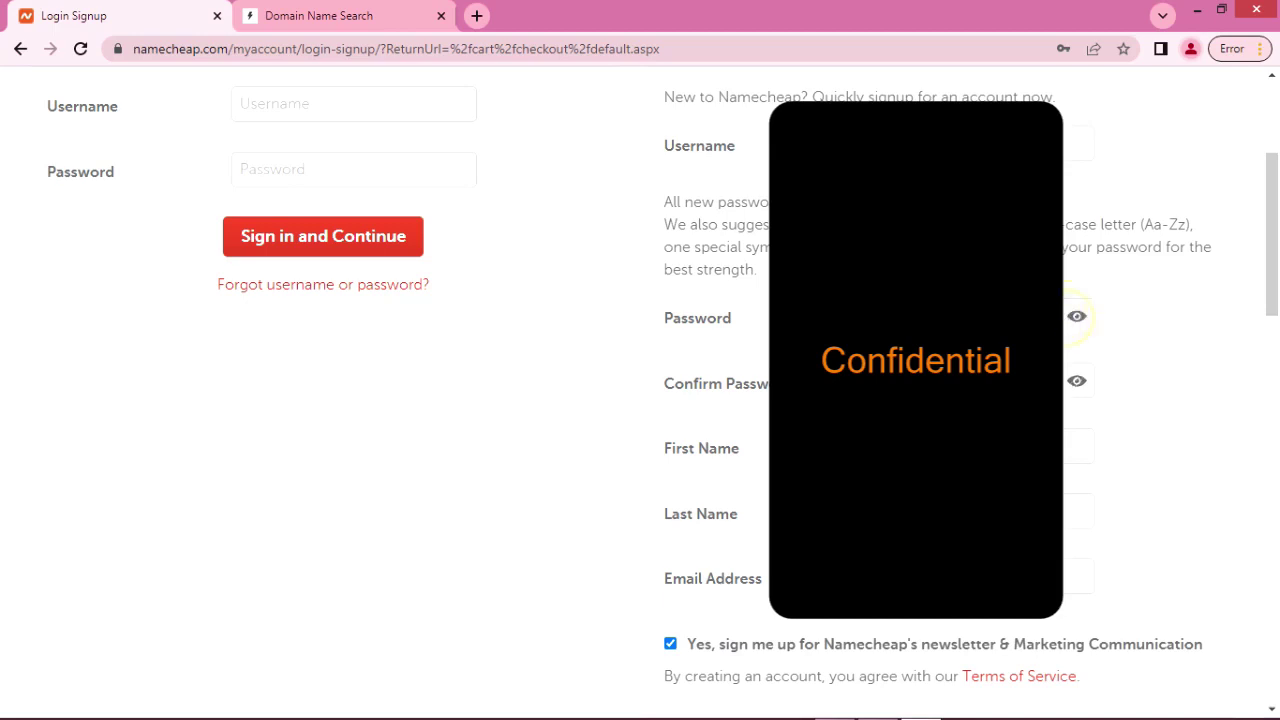
left_click(1034, 319)
key("Tab")
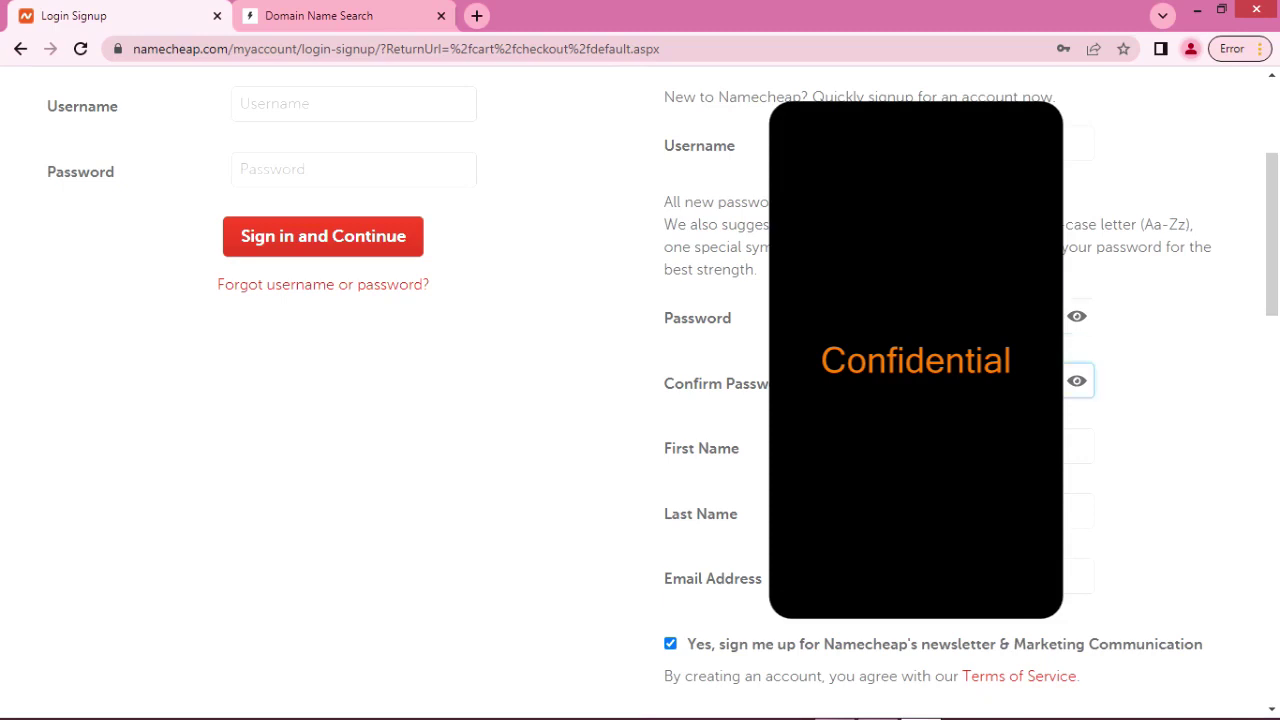
key("Tab")
Fill in the last name and e-mail address, then create the account and continue
left_click(972, 511)
left_click(916, 576)
scroll(791, 631, "down", 1)
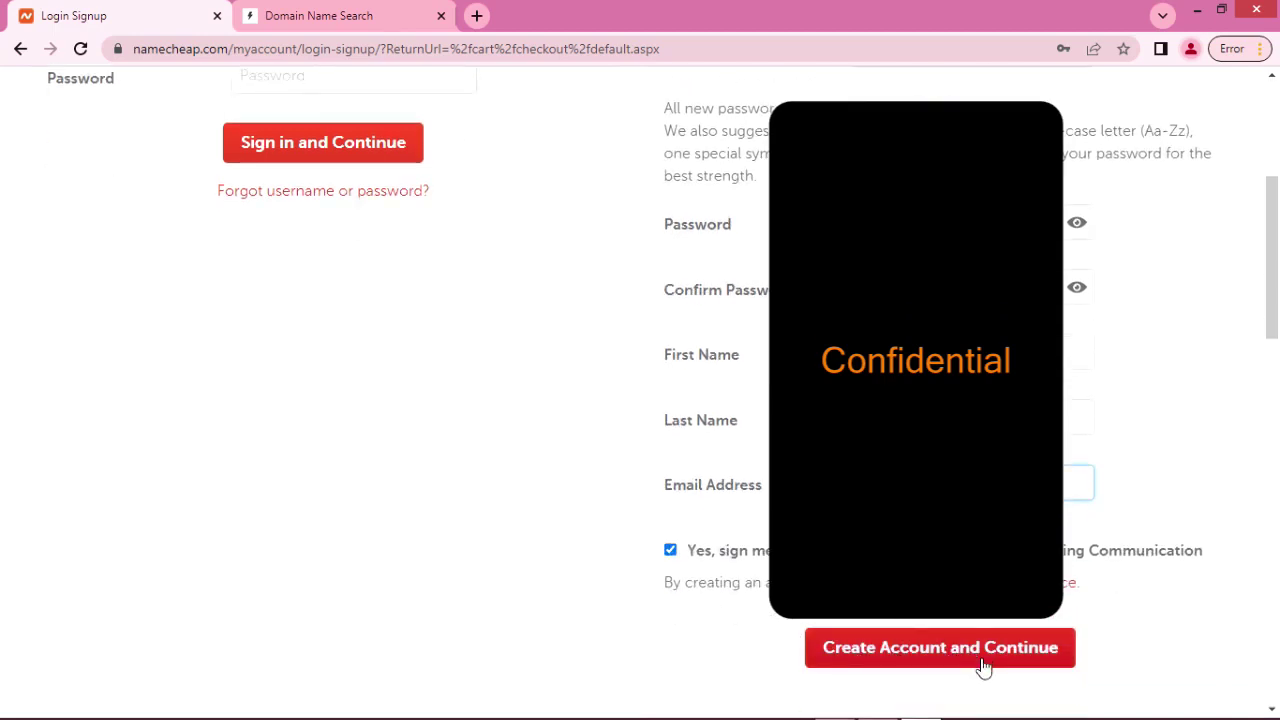
left_click(921, 668)
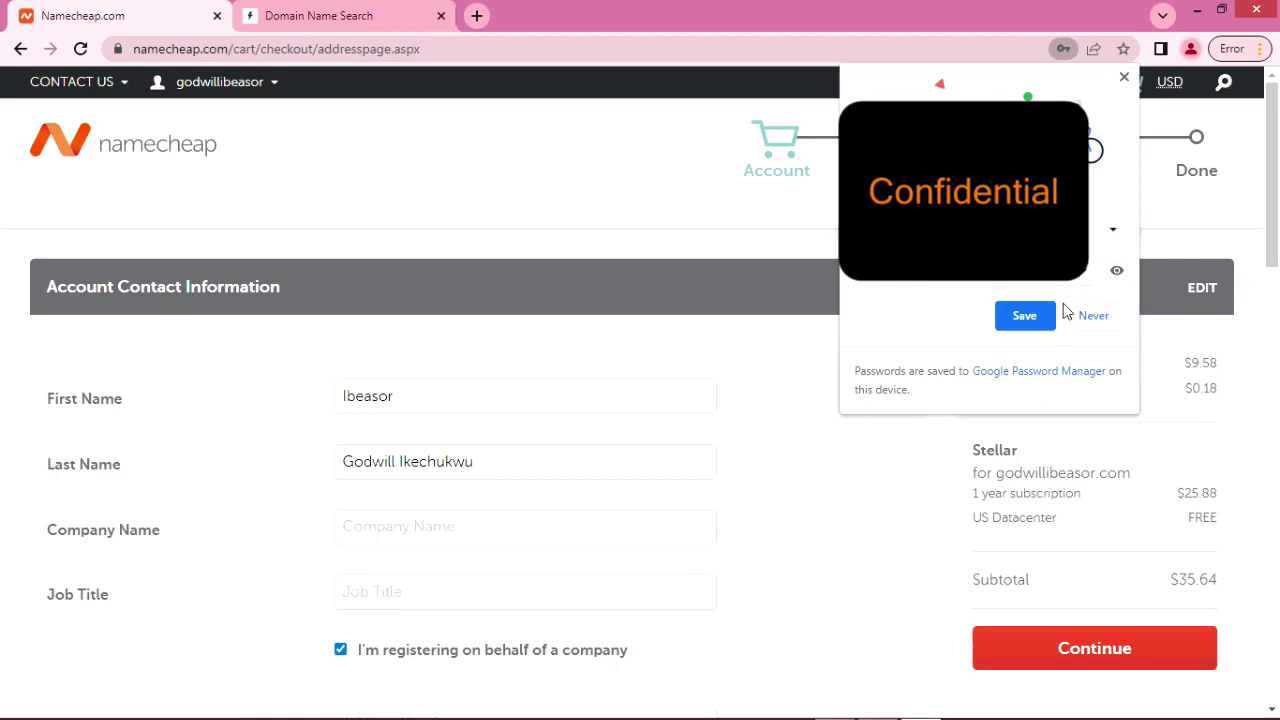
Save the new password in the browser and mark the registration as not for a company
left_click(1042, 316)
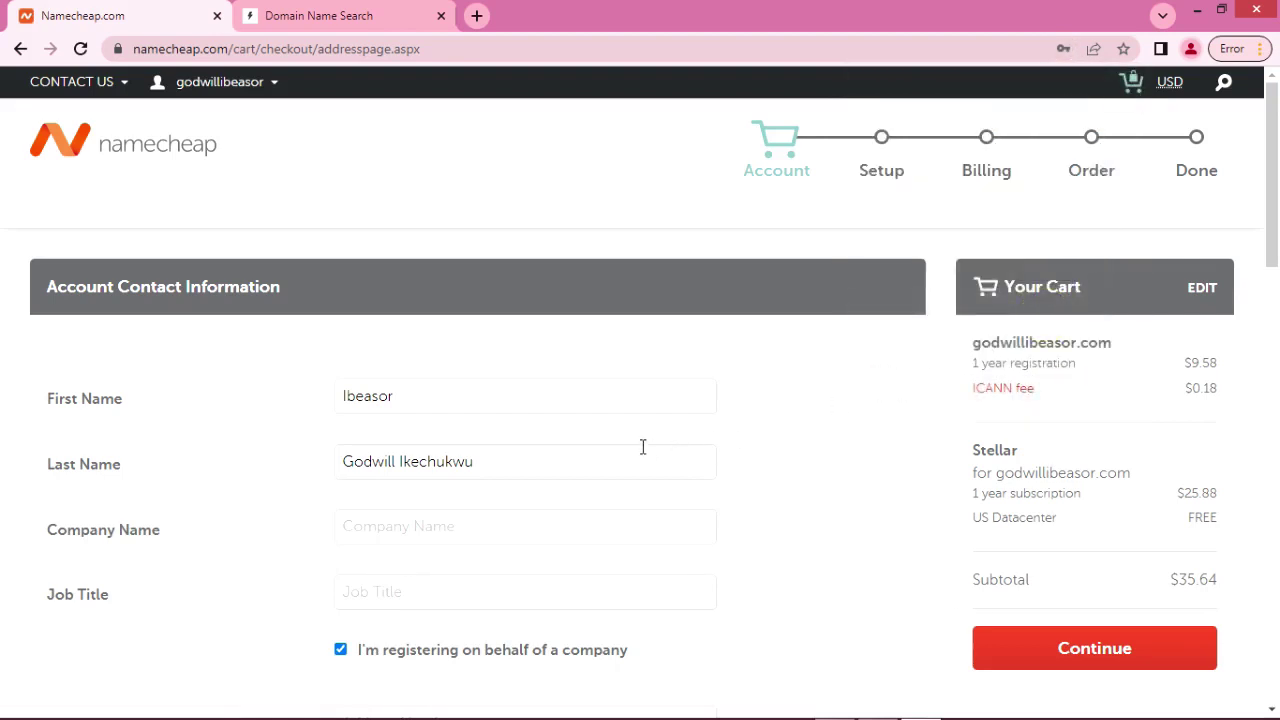
scroll(643, 447, "down", 1)
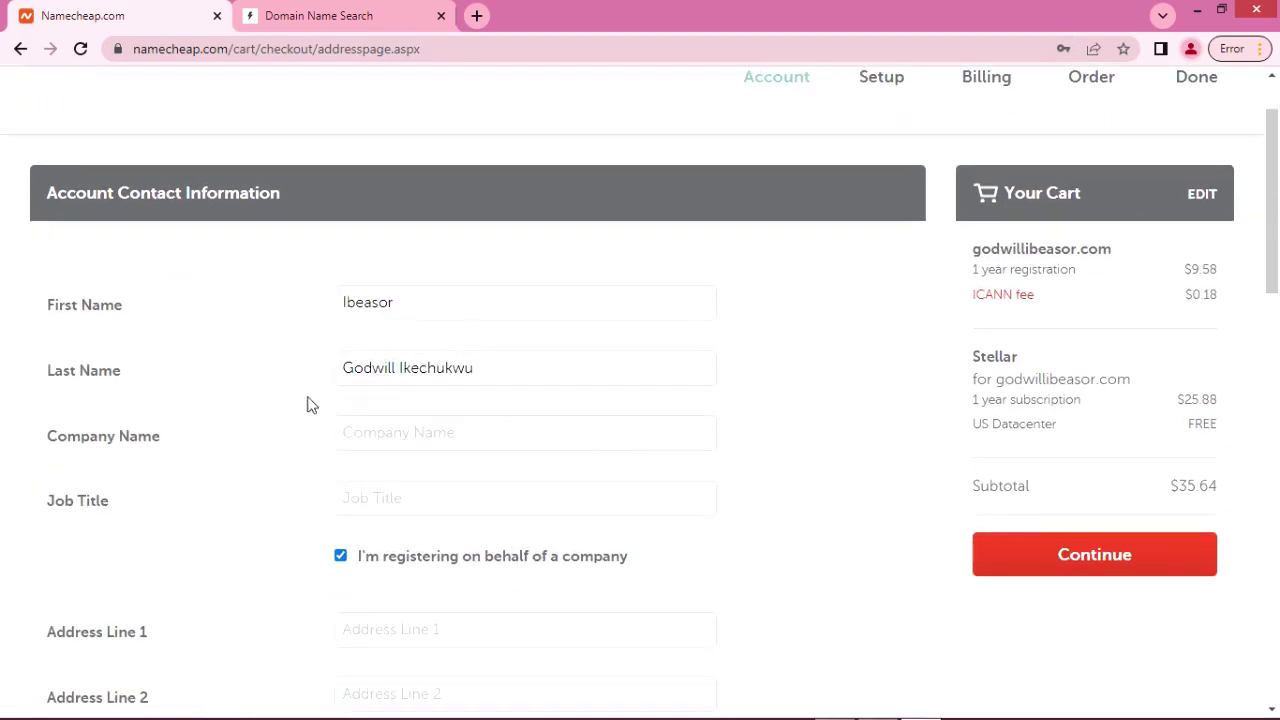
scroll(400, 472, "down", 1)
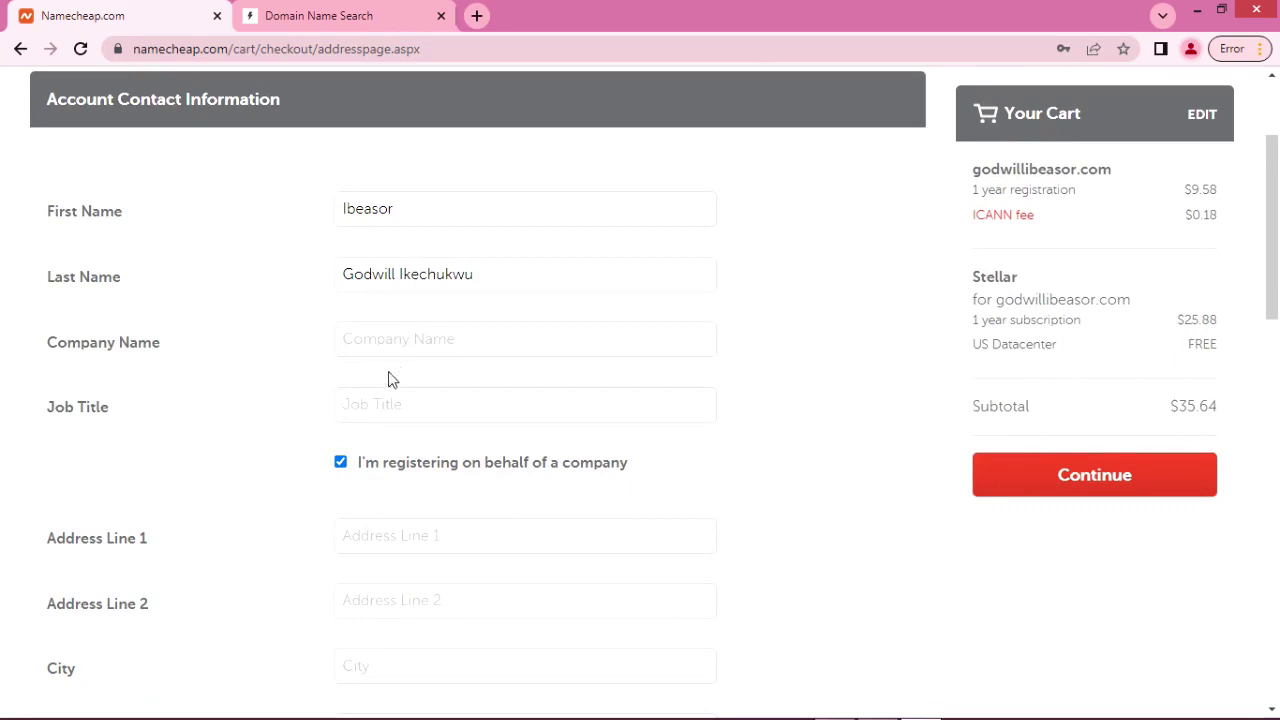
left_click(380, 343)
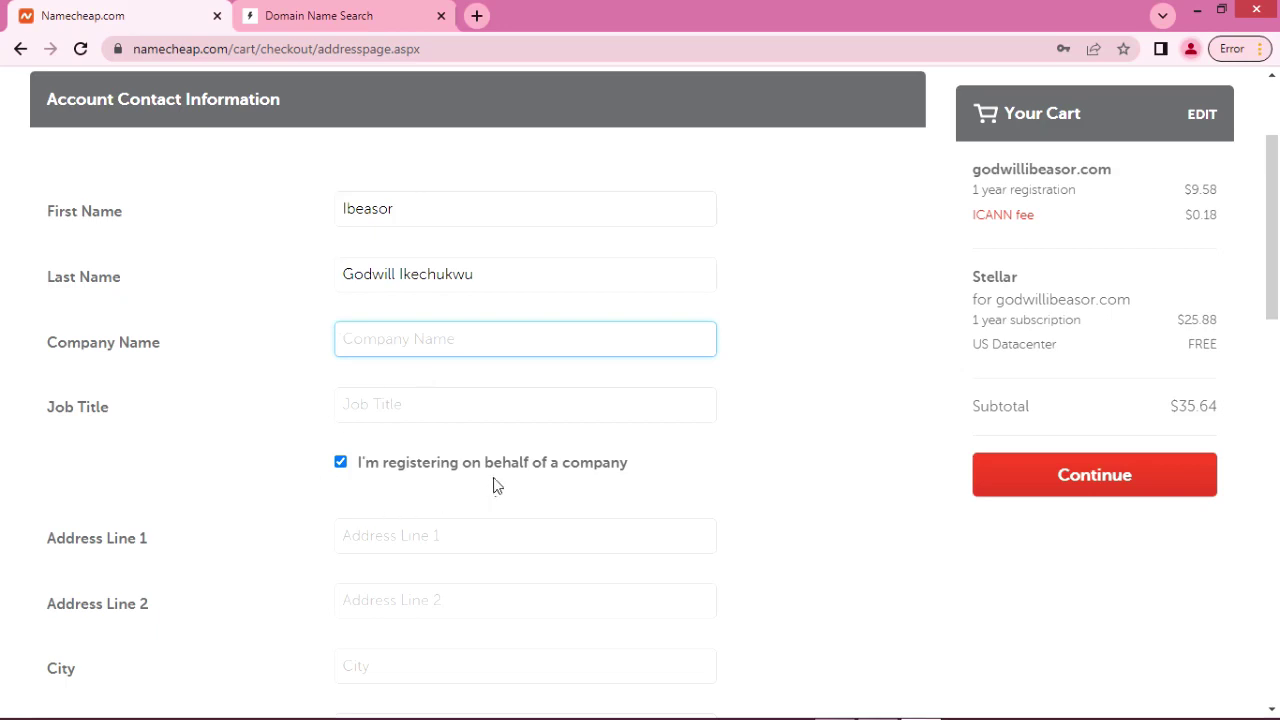
left_click(341, 463)
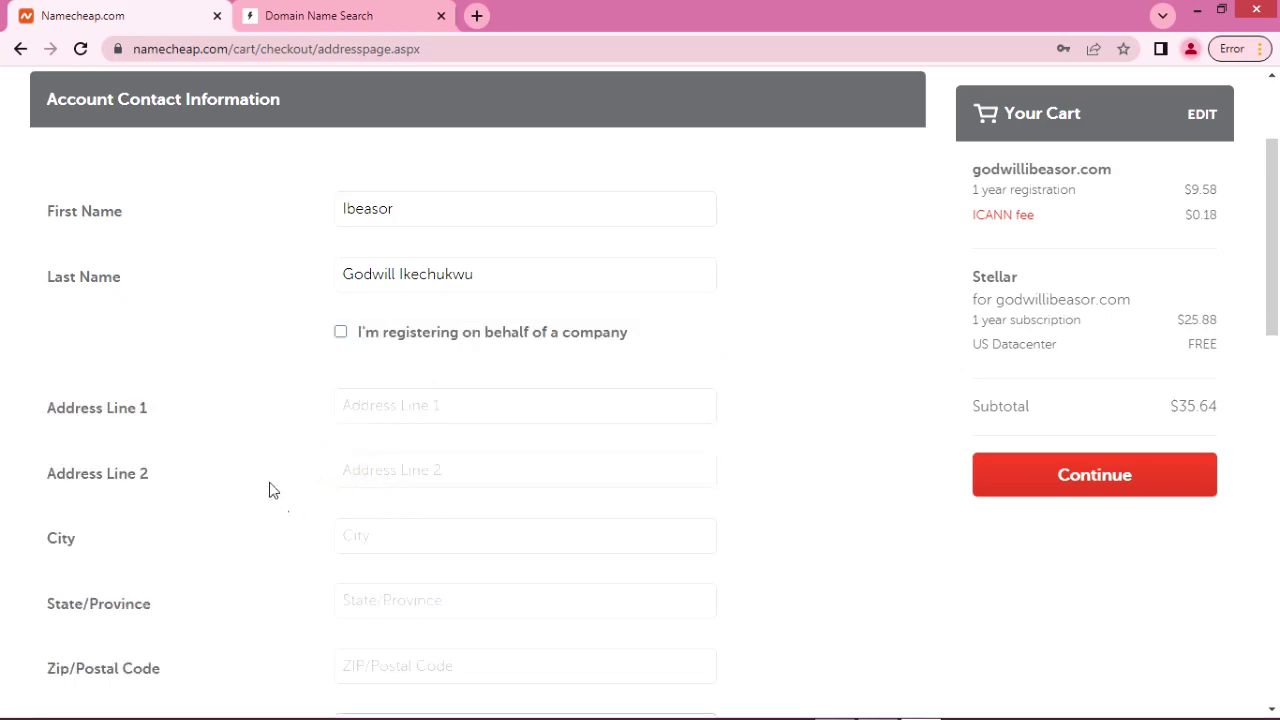
Enter the contact's street address, city, state/province and postal code
scroll(376, 368, "down", 1)
left_click(397, 317)
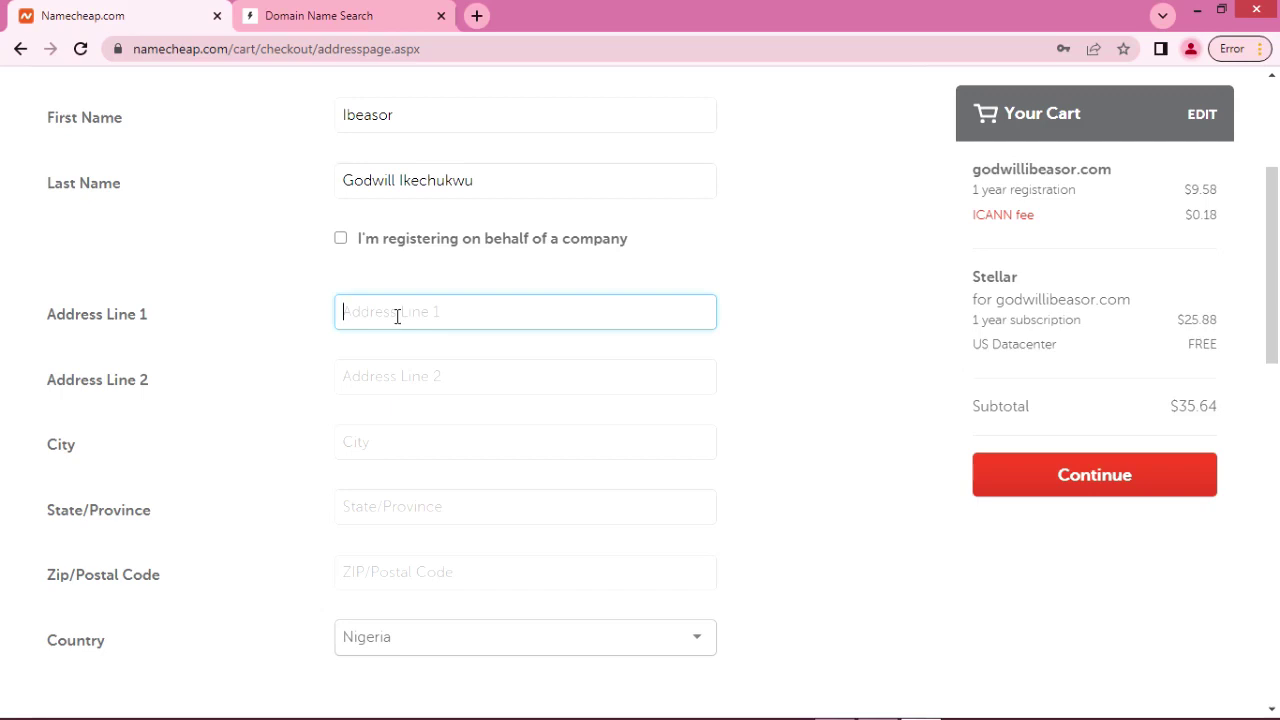
left_click(397, 316)
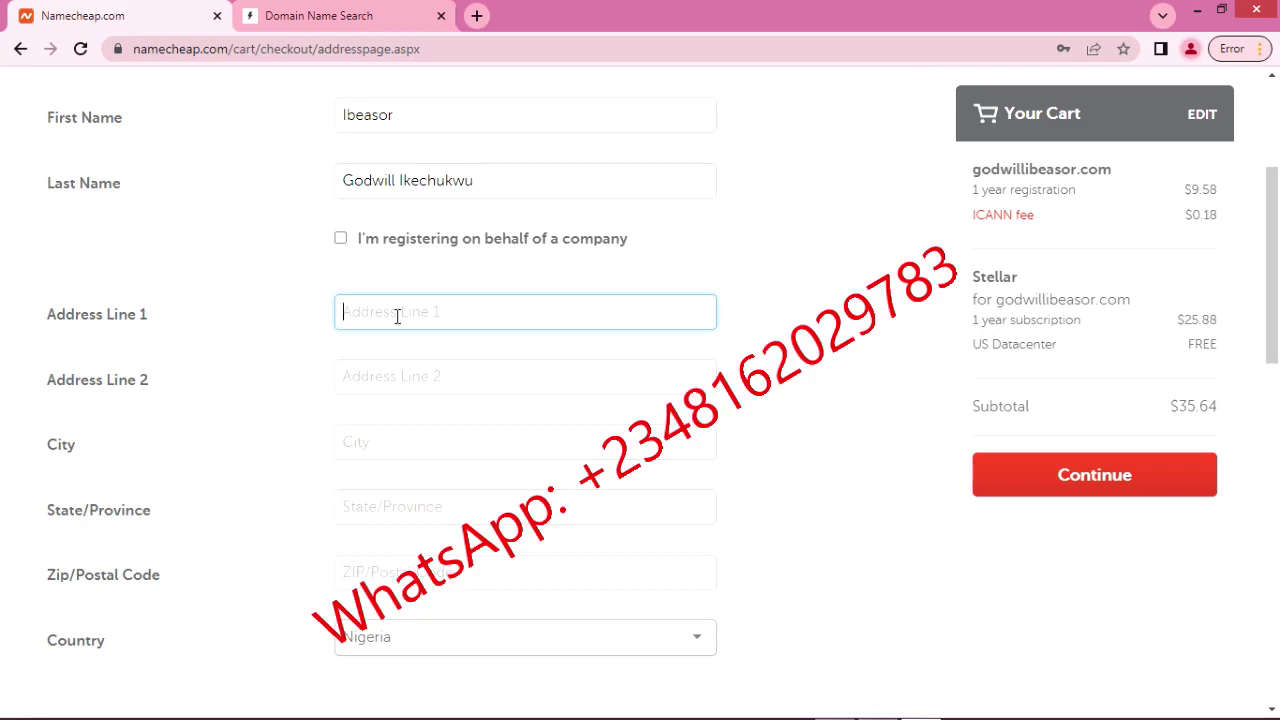
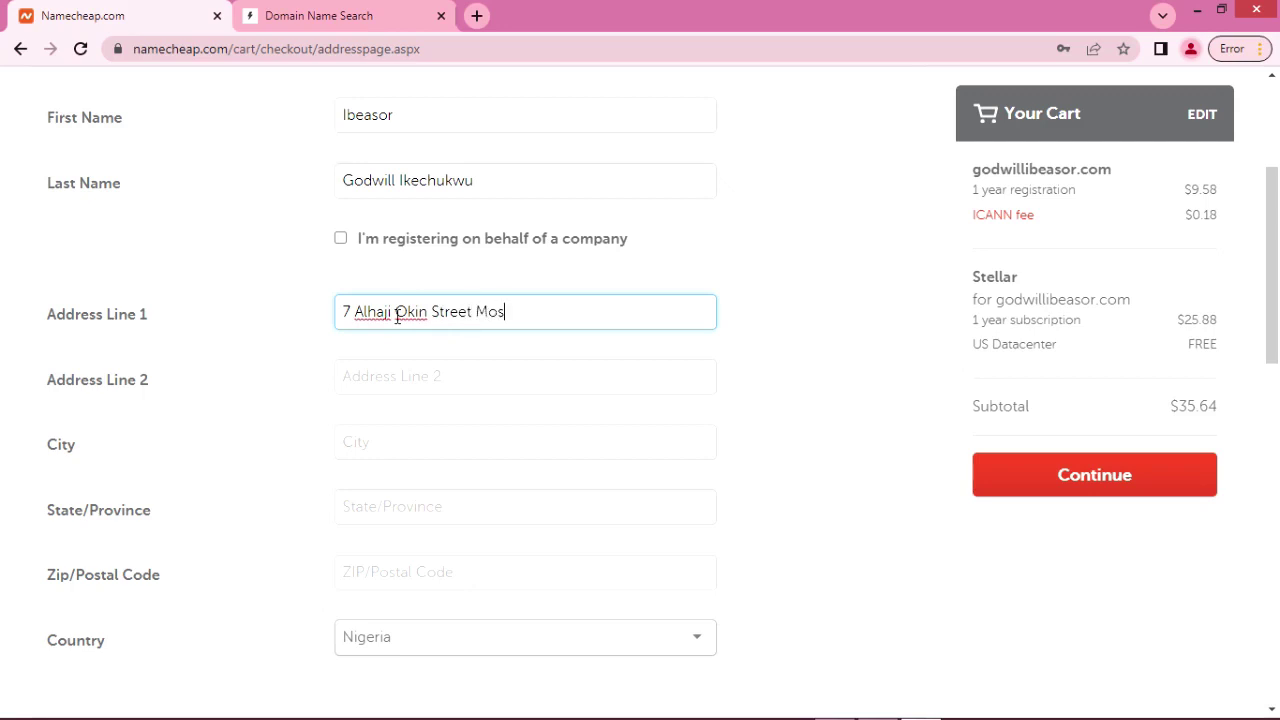
left_click(443, 442)
type("o")
key("BackSpace")
type("Ojo")
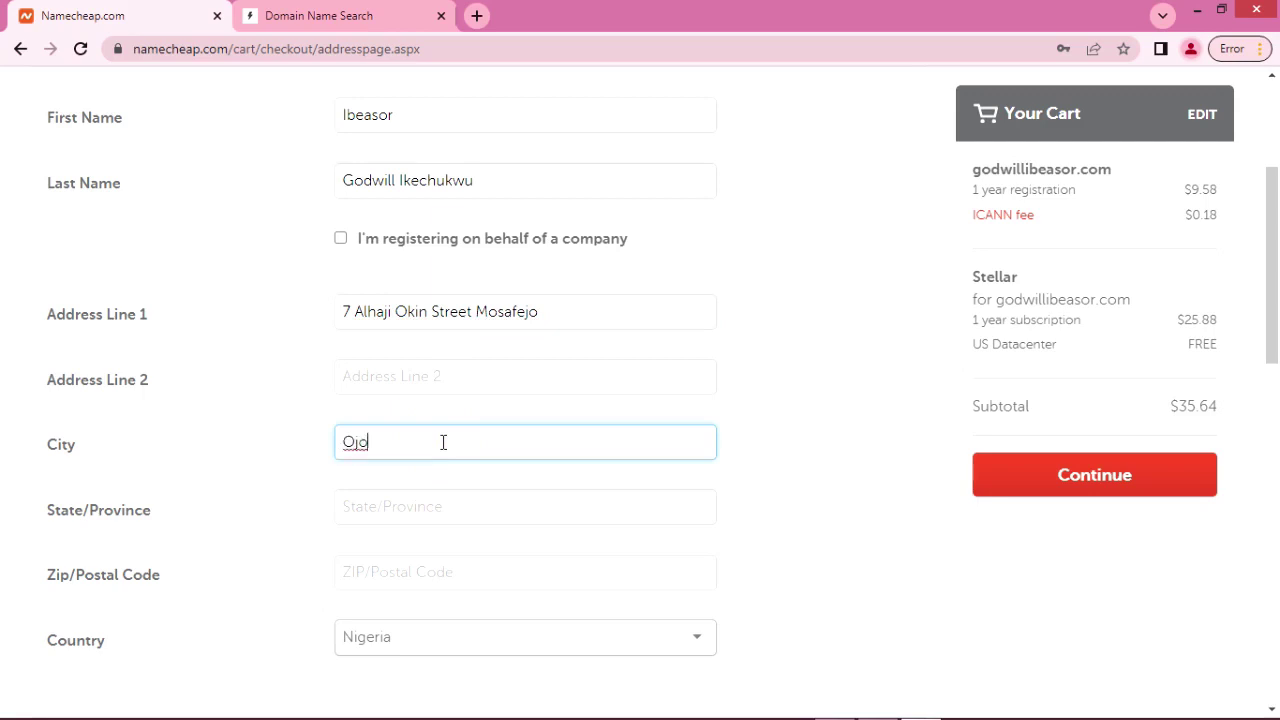
left_click(458, 493)
type("Lagos")
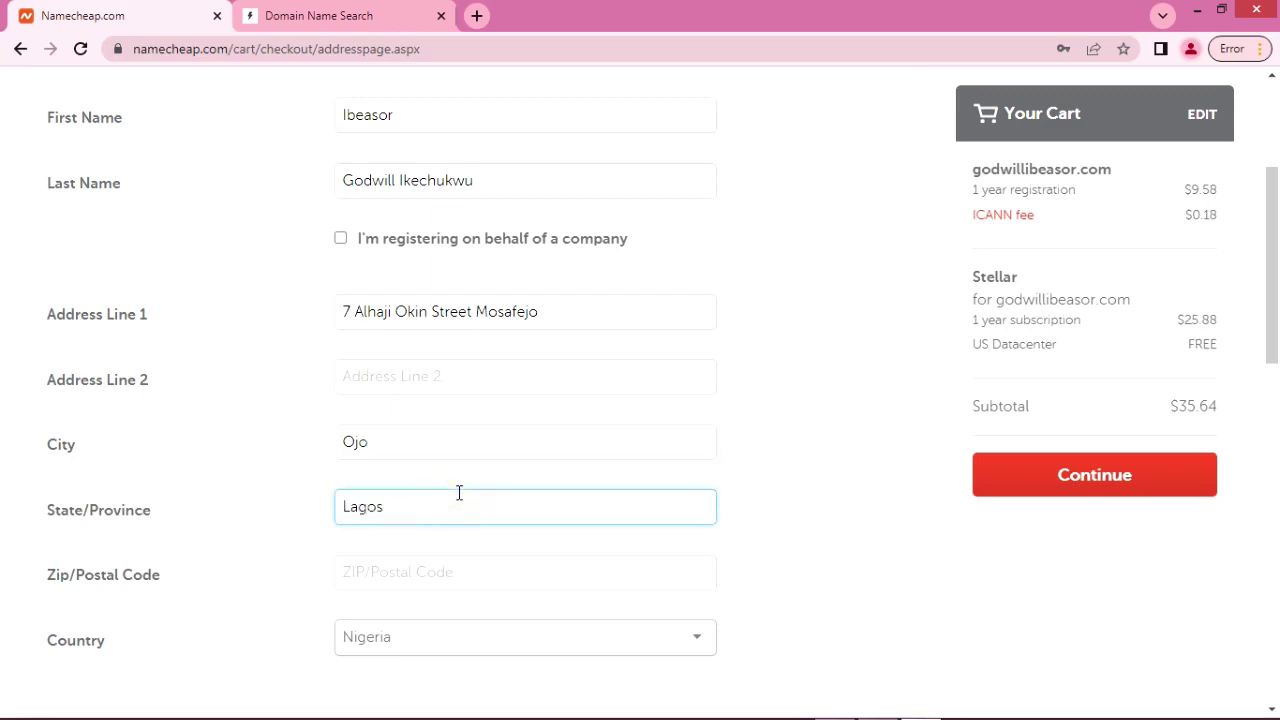
left_click(434, 569)
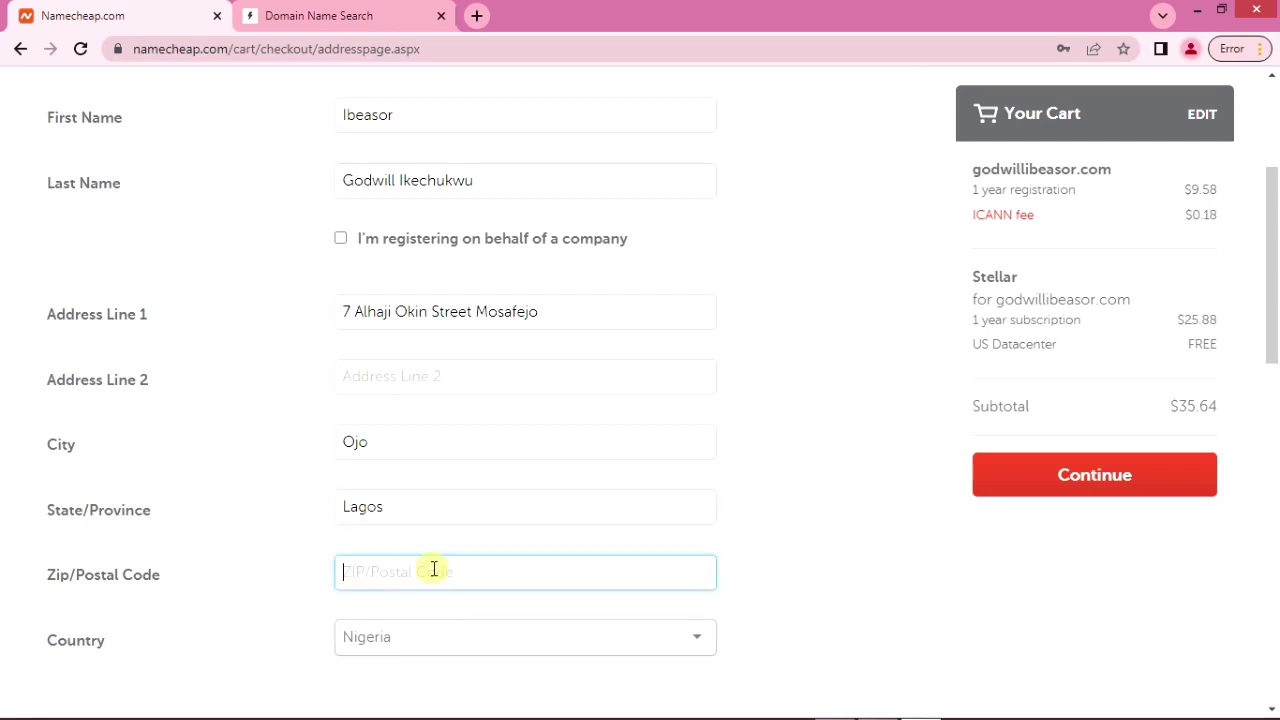
type("480250")
Set the phone country code to +234 (Nigeria) and enter the contact's phone number
scroll(434, 516, "down", 4)
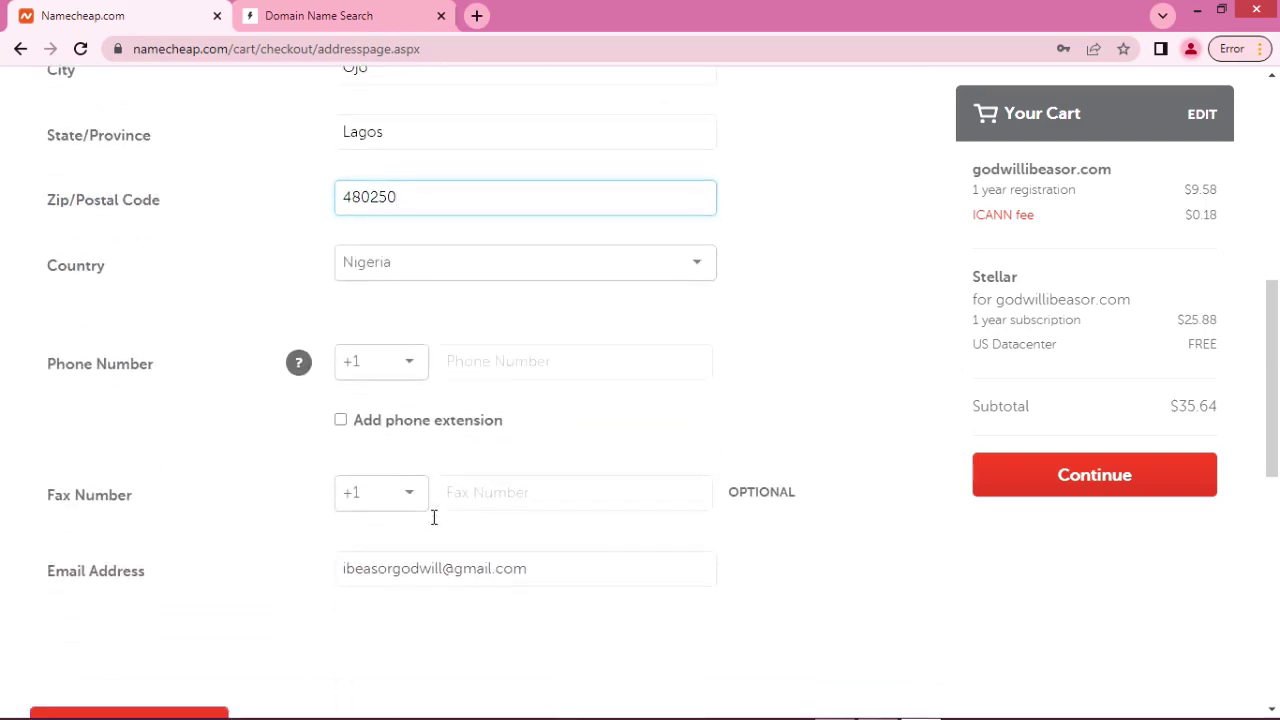
left_click(363, 269)
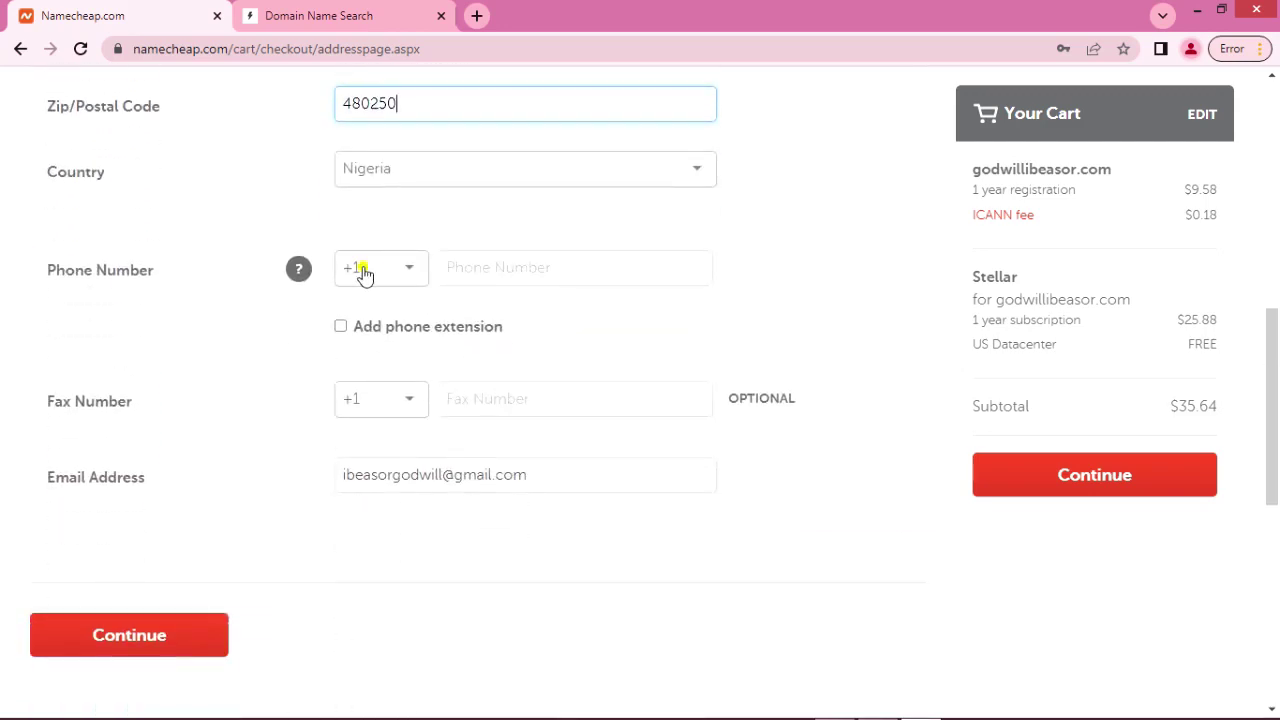
scroll(380, 391, "down", 3)
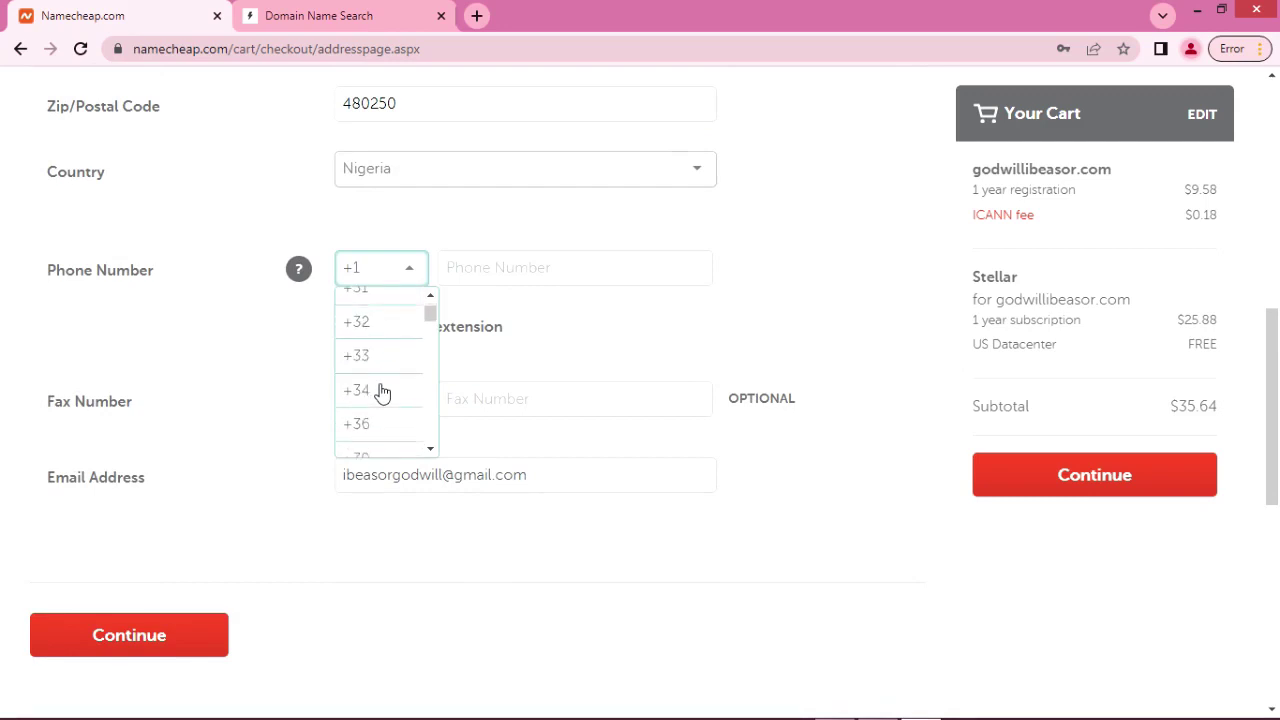
scroll(380, 391, "down", 10)
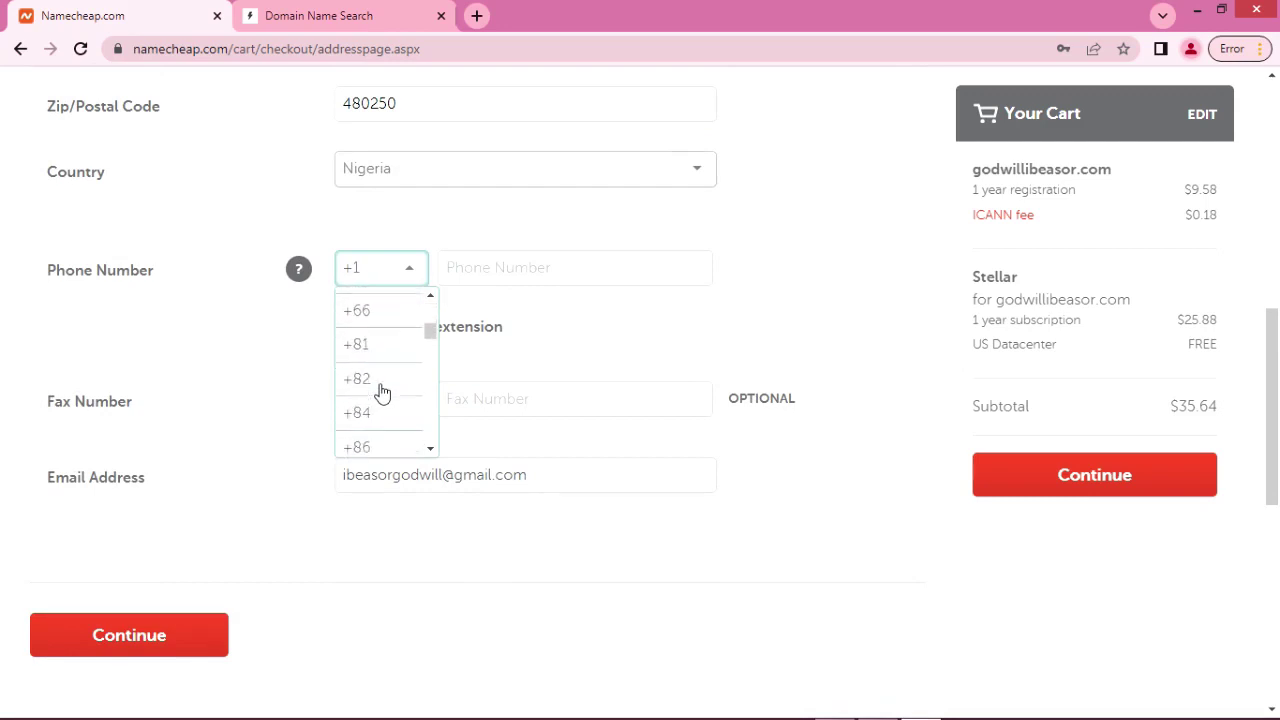
scroll(380, 391, "down", 5)
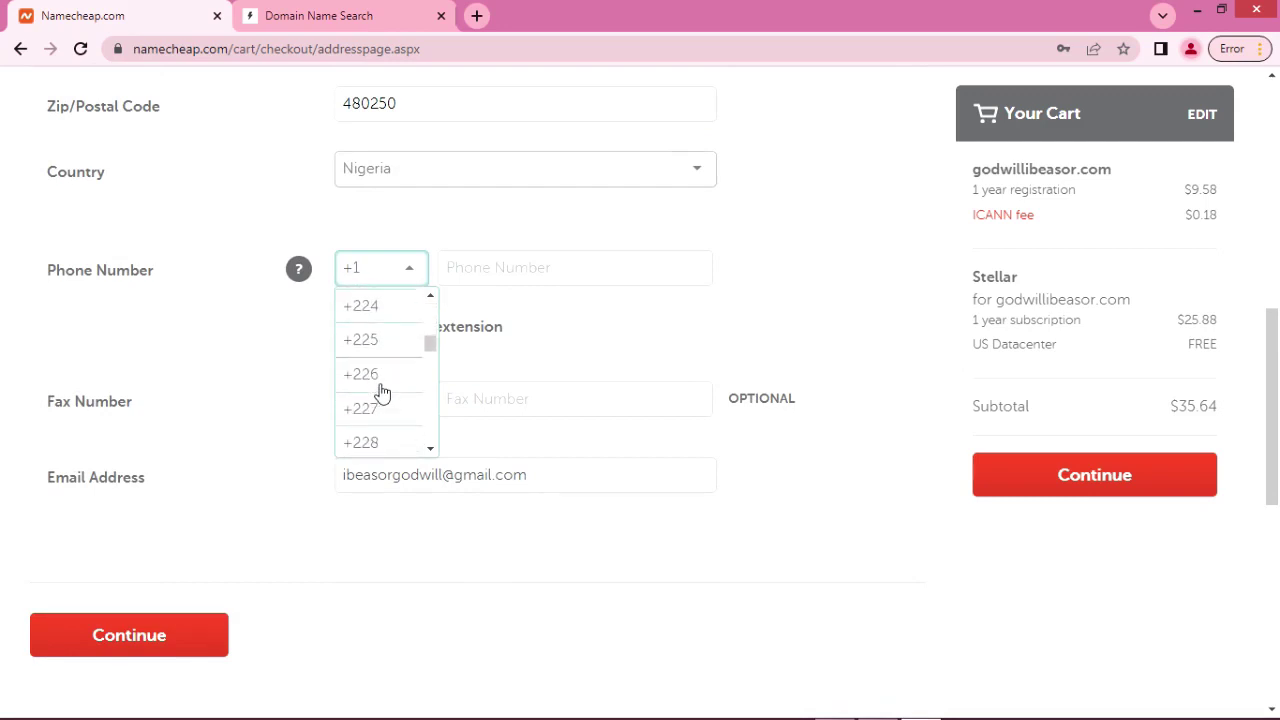
scroll(375, 388, "down", 3)
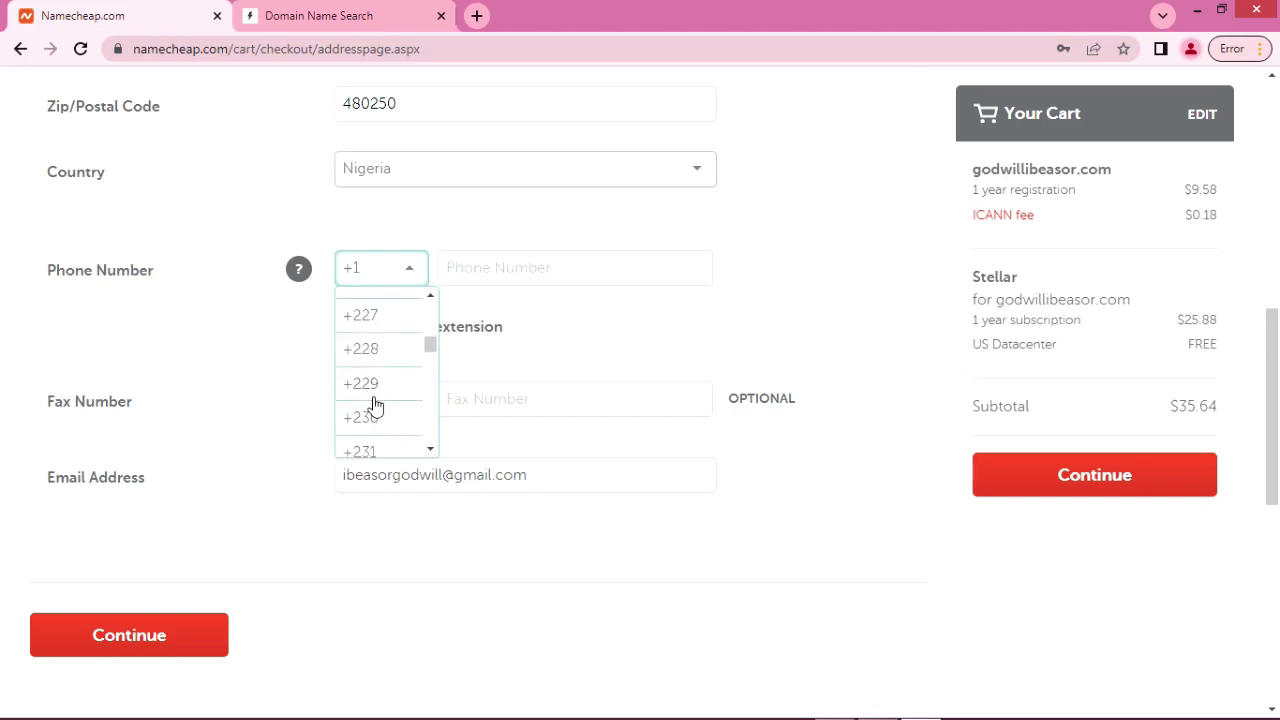
left_click(372, 368)
left_click(491, 272)
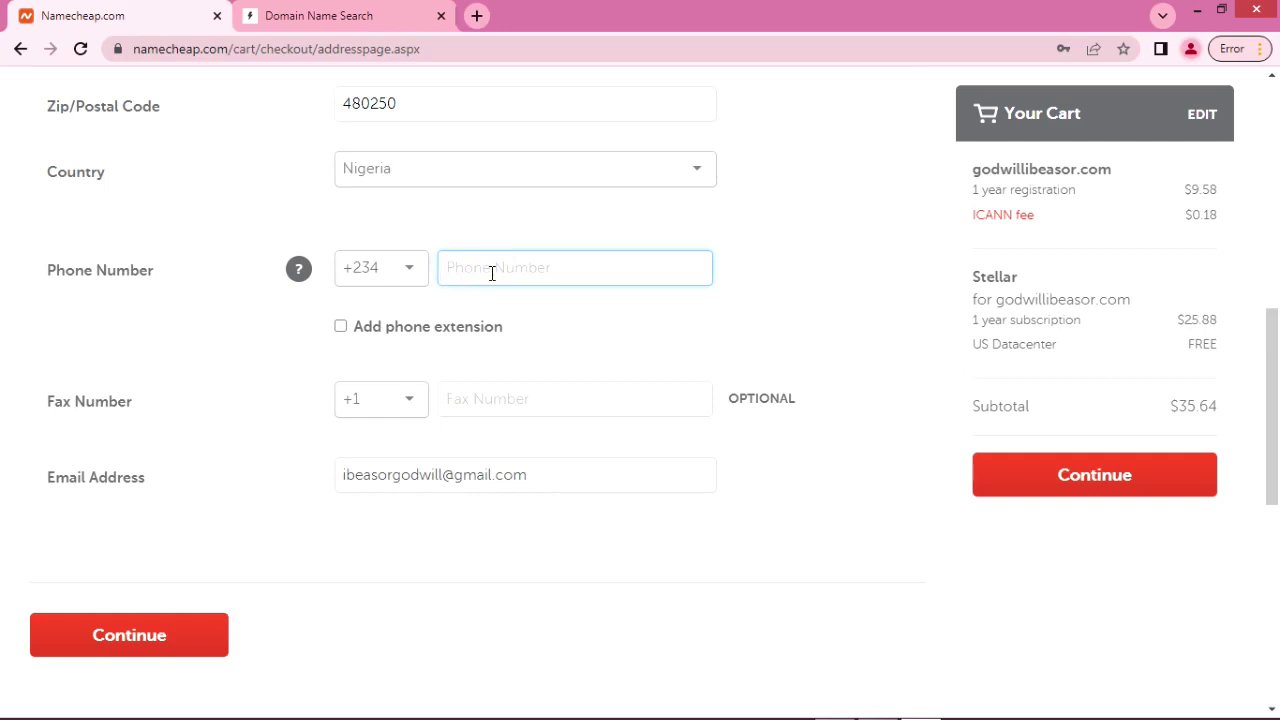
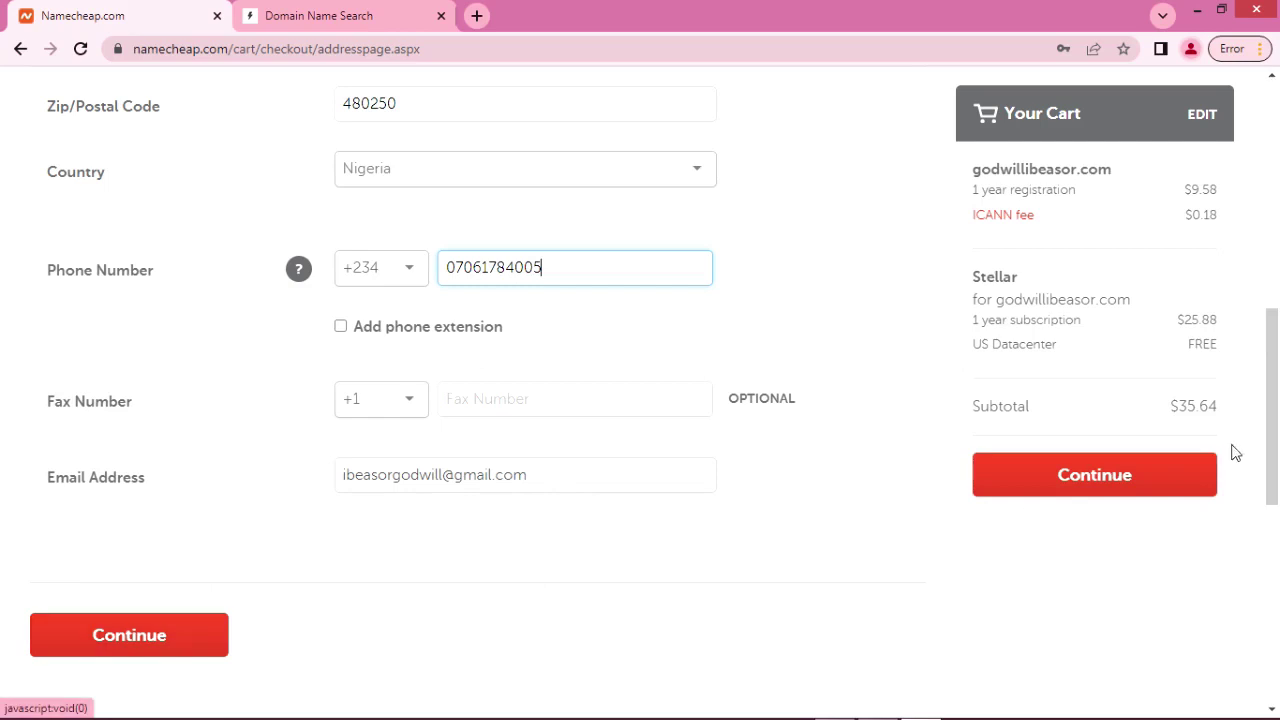
Check the $35.64 cart subtotal and submit the contact details
left_click_drag(1171, 406, 1200, 404)
left_click(1226, 405)
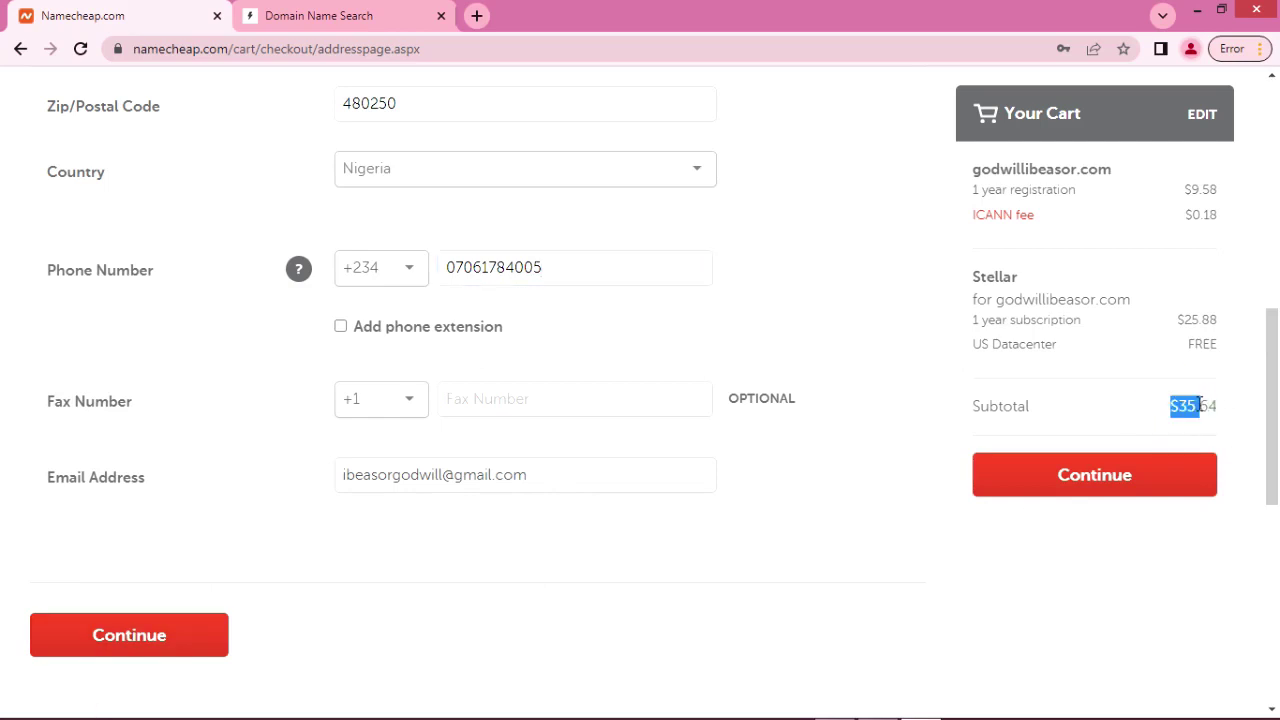
left_click(166, 634)
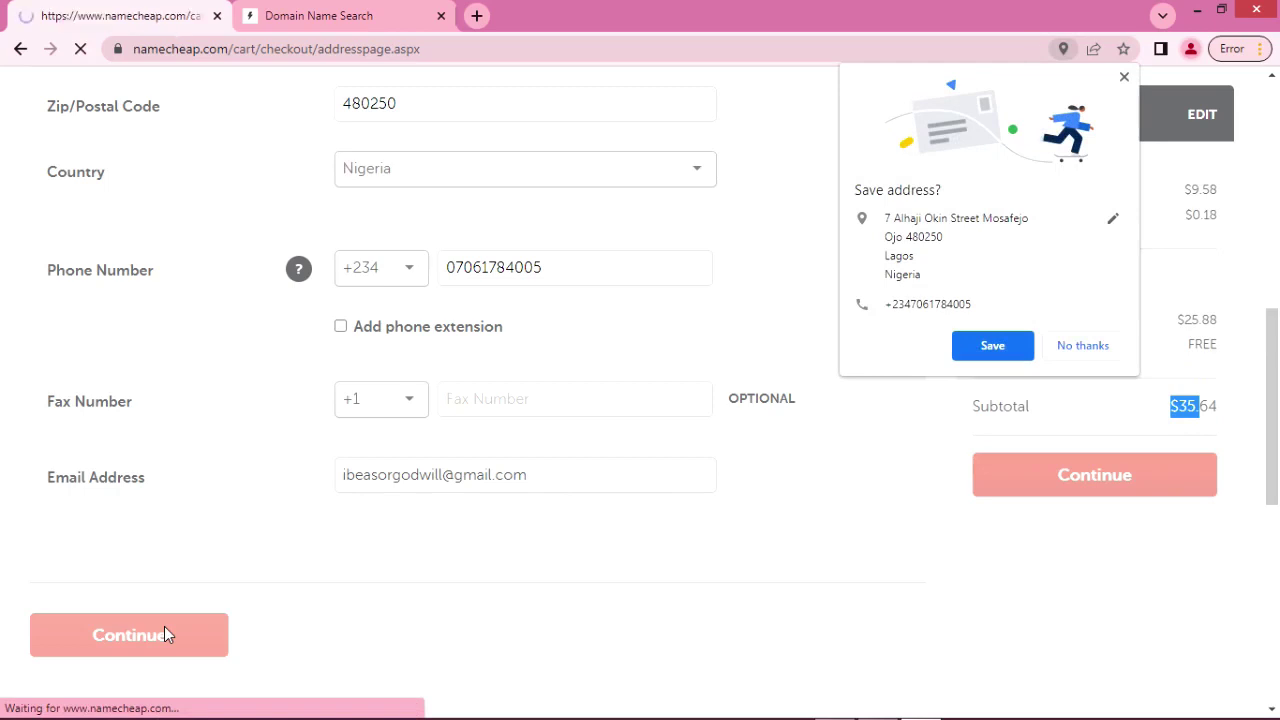
Decline Chrome's Save address offer, review the Whois contacts, and continue to Billing
left_click(1080, 348)
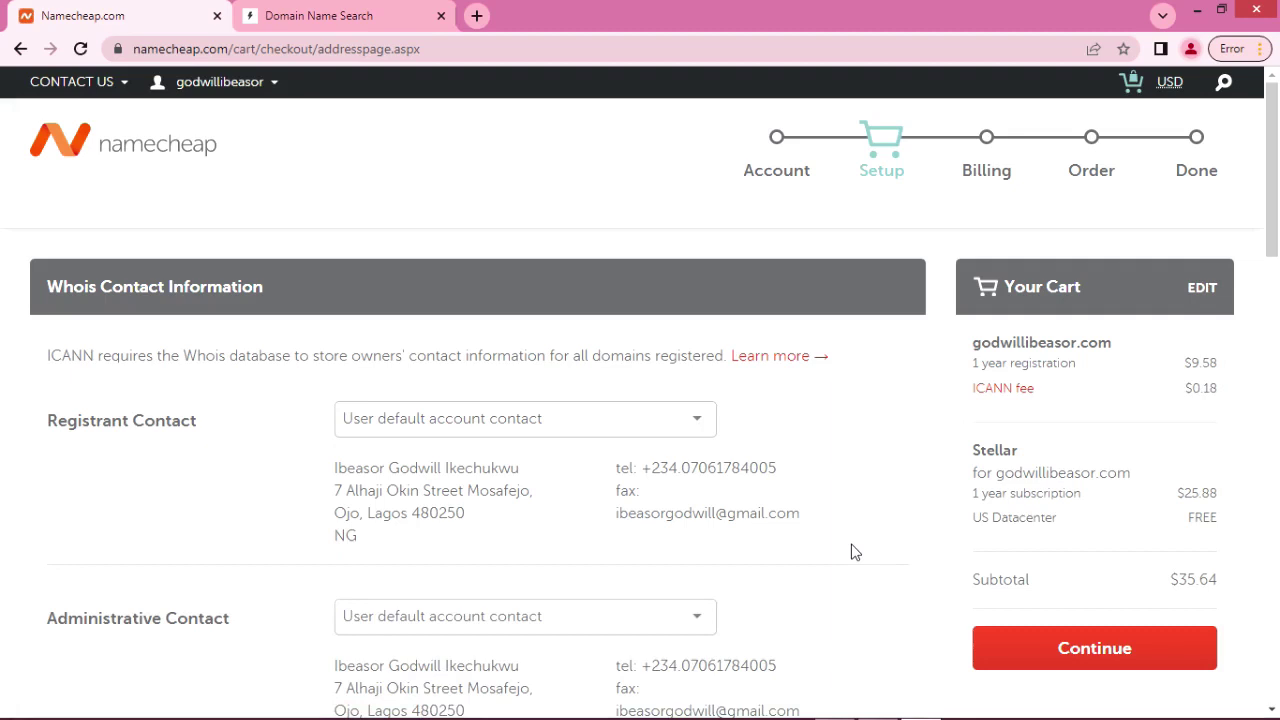
scroll(680, 526, "down", 3)
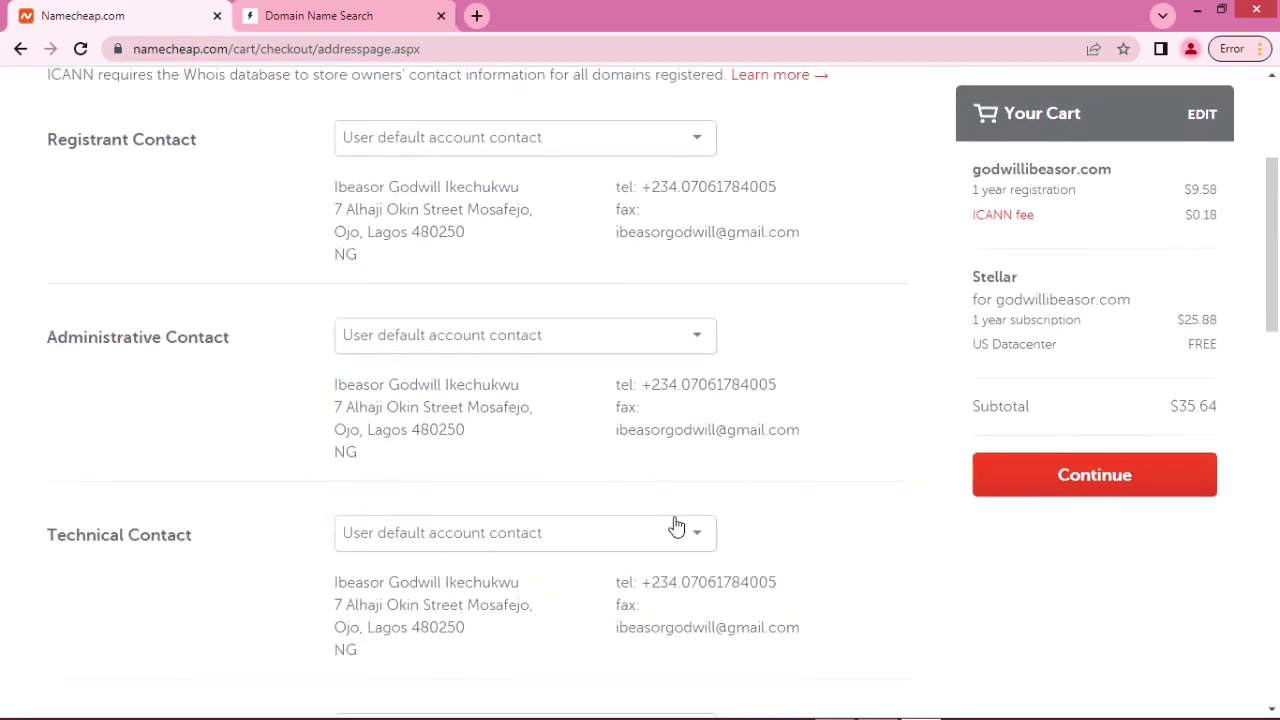
scroll(676, 525, "down", 4)
scroll(677, 520, "down", 2)
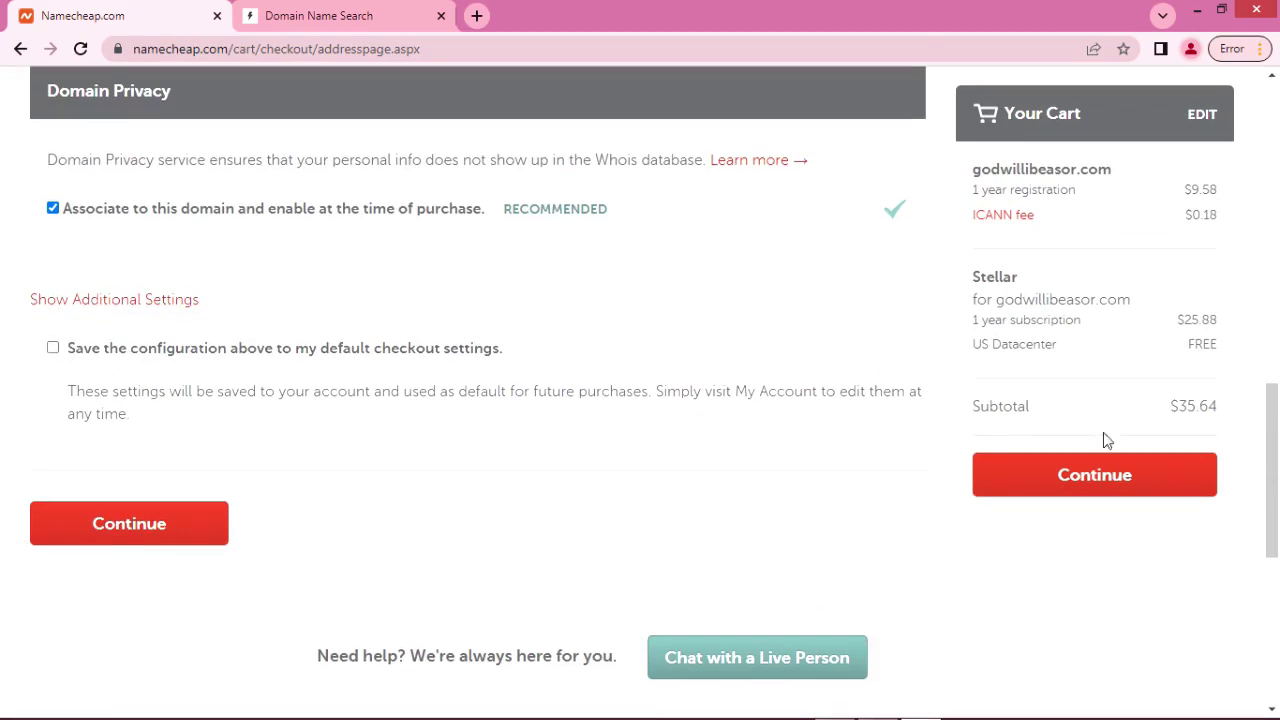
left_click(1129, 491)
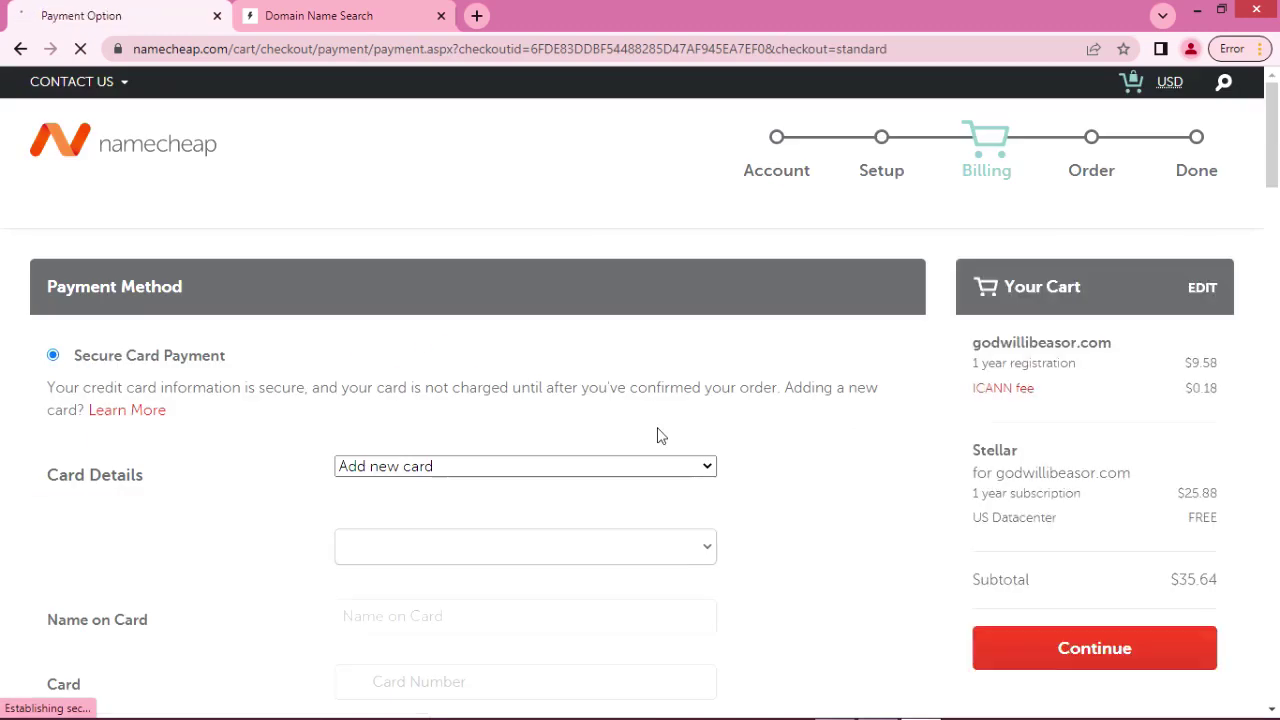
Enter the name on the card and card details, and untick Remember this card for later use
scroll(486, 510, "down", 2)
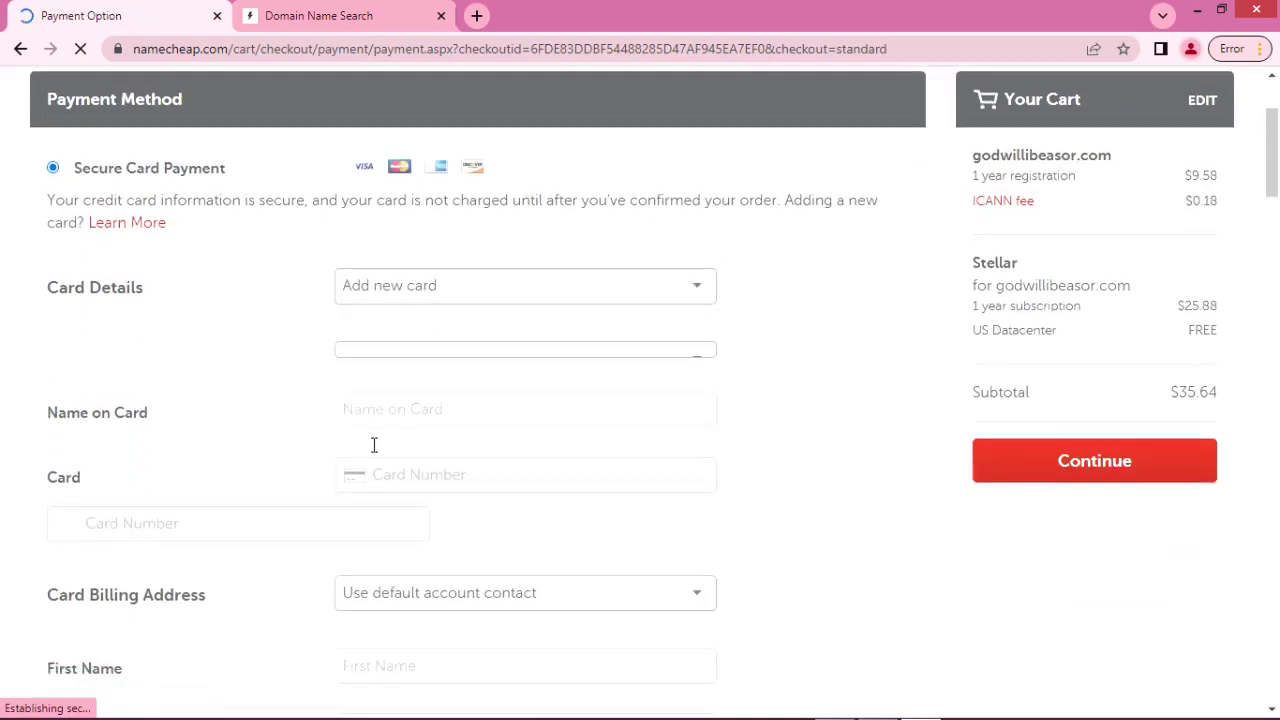
scroll(400, 414, "down", 1)
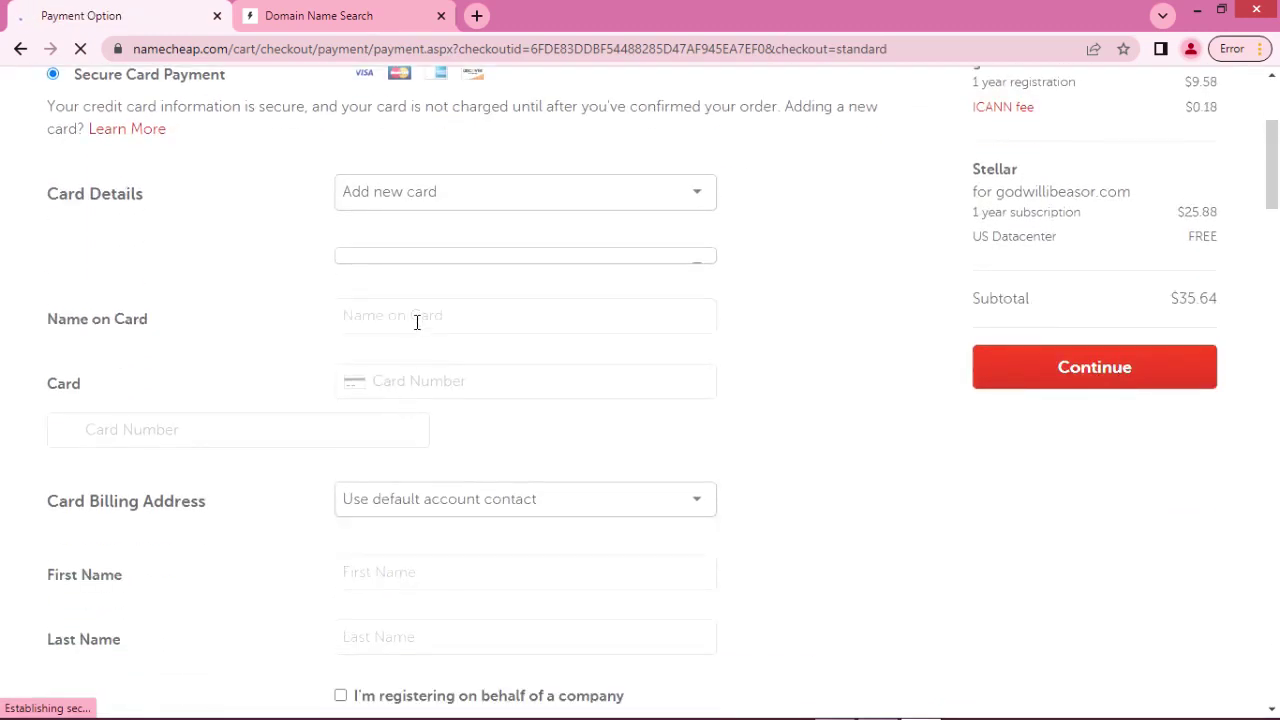
left_click(456, 266)
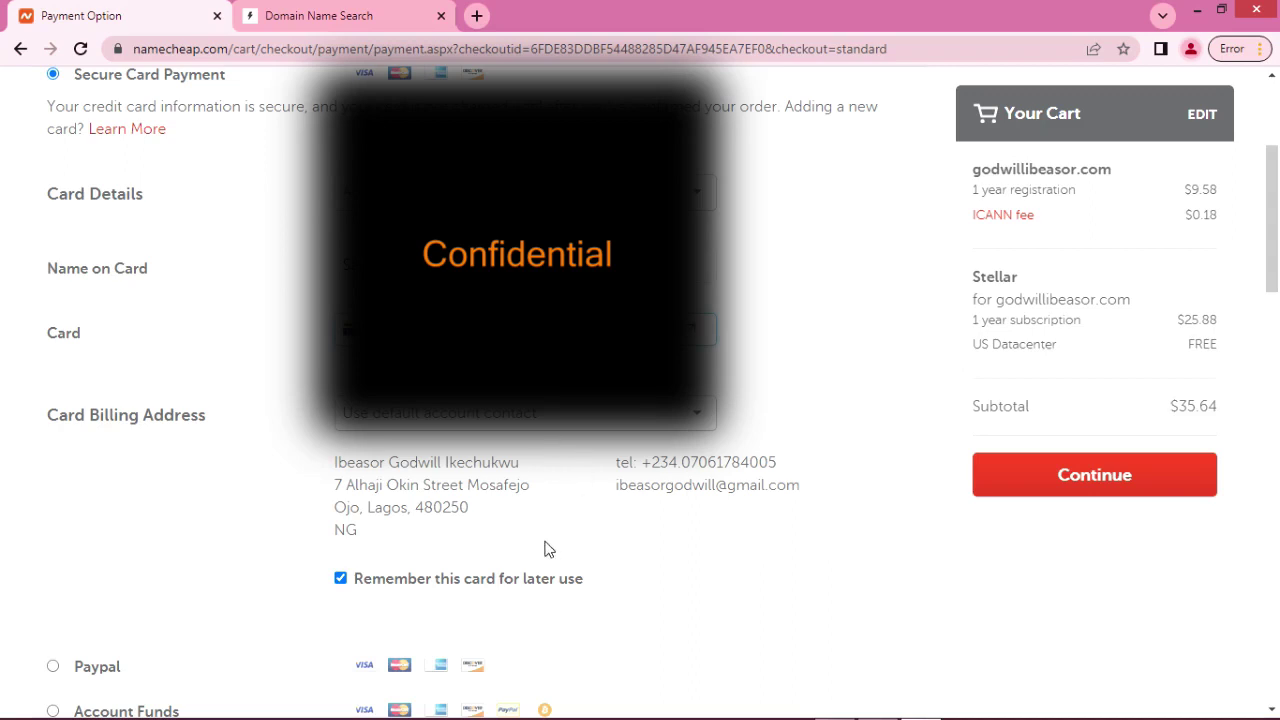
left_click(340, 578)
Accept the payment and renewal options (auto-renew off) and dismiss Chrome's Save card prompt
scroll(468, 546, "down", 5)
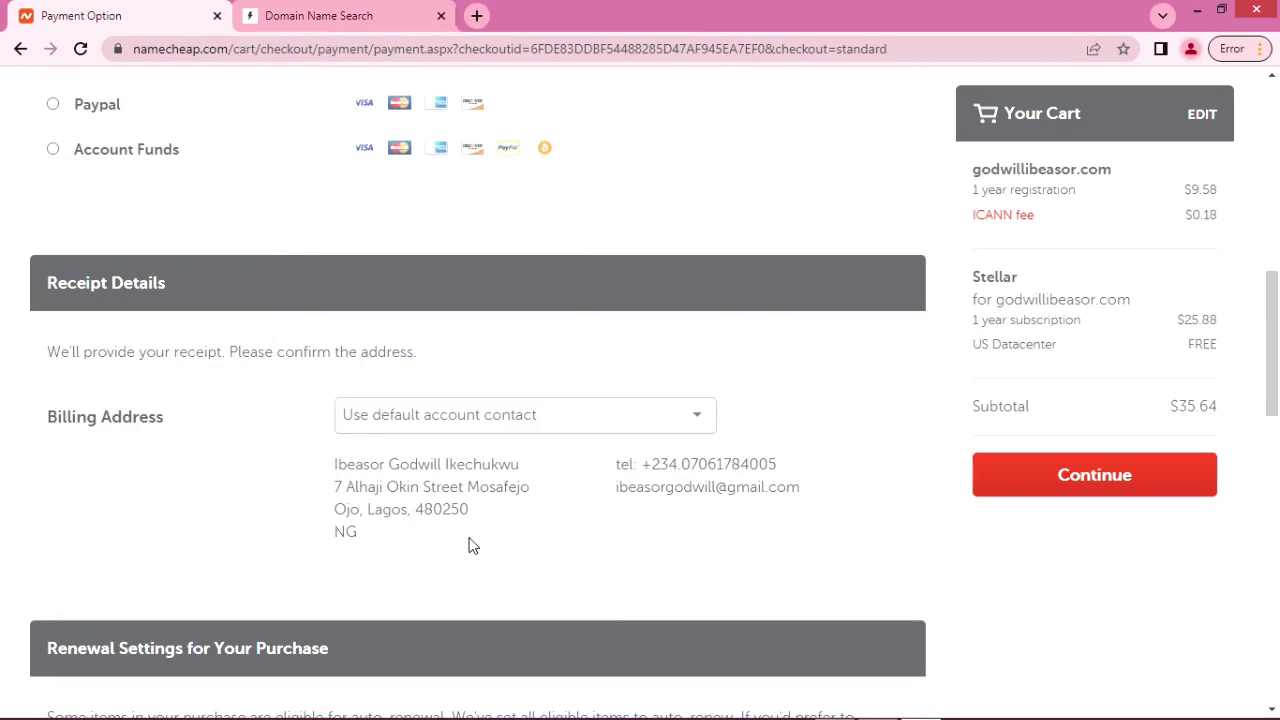
scroll(473, 545, "down", 5)
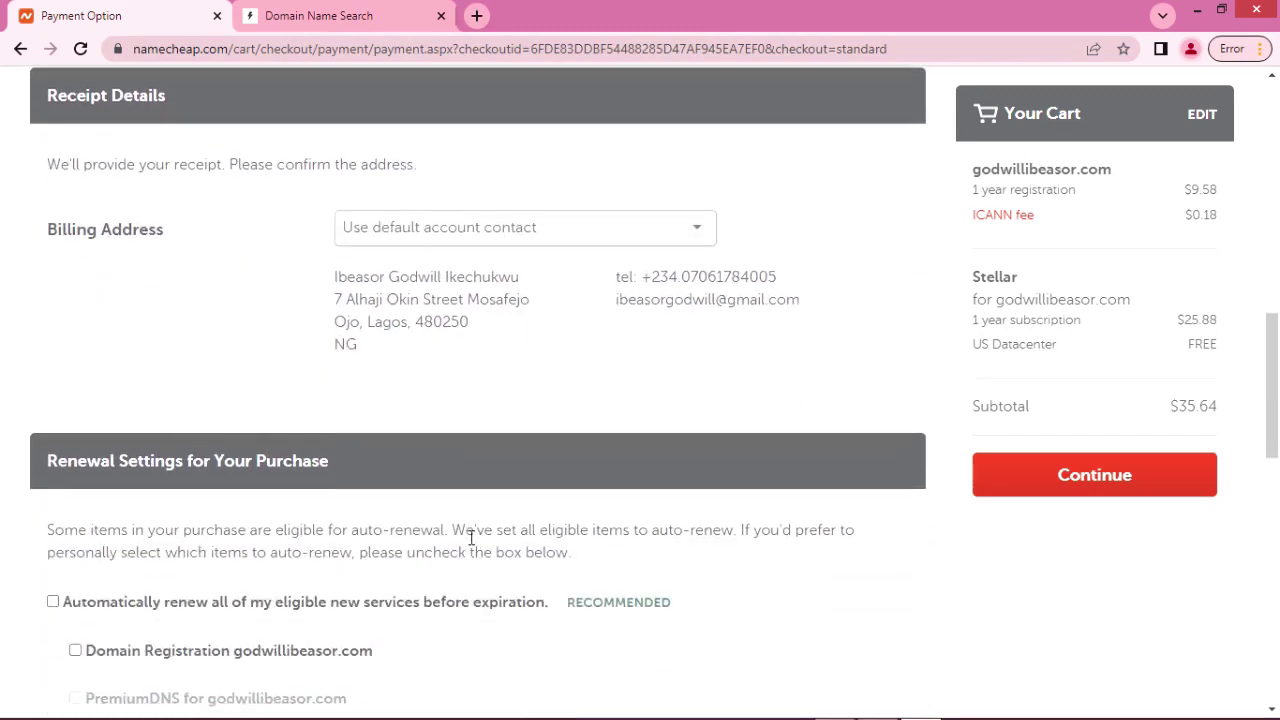
scroll(465, 540, "down", 3)
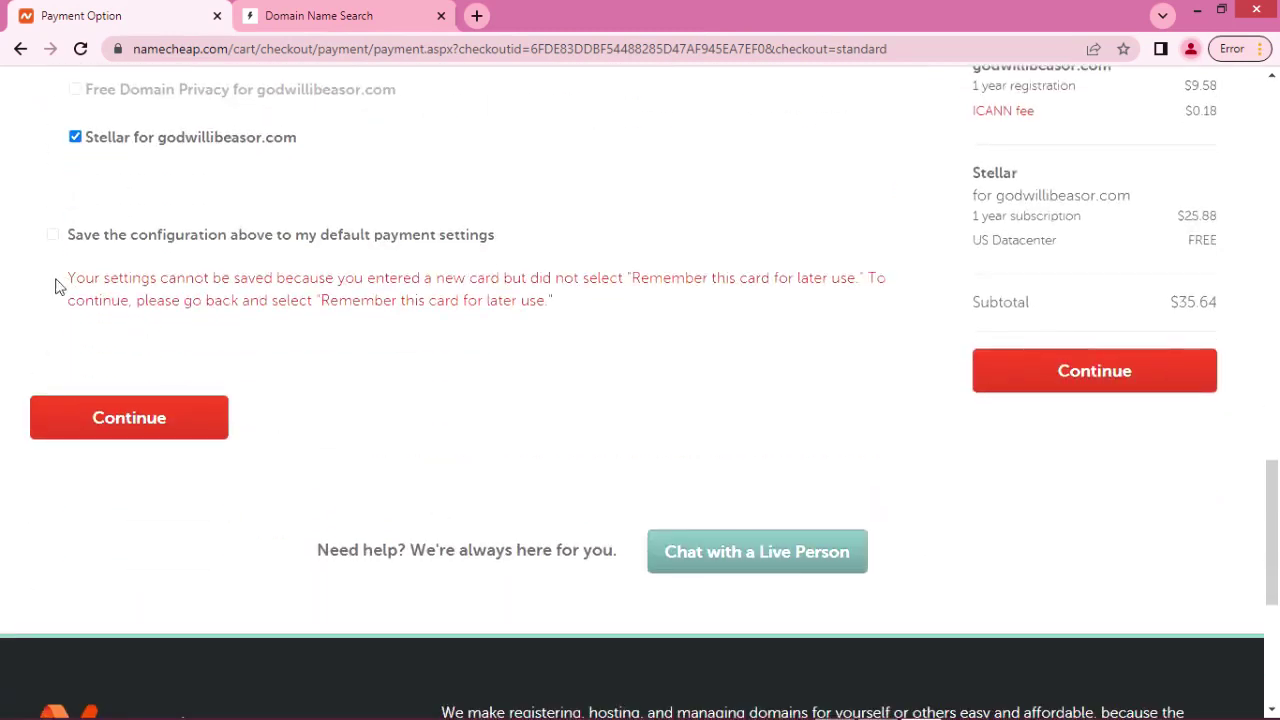
scroll(351, 408, "up", 4)
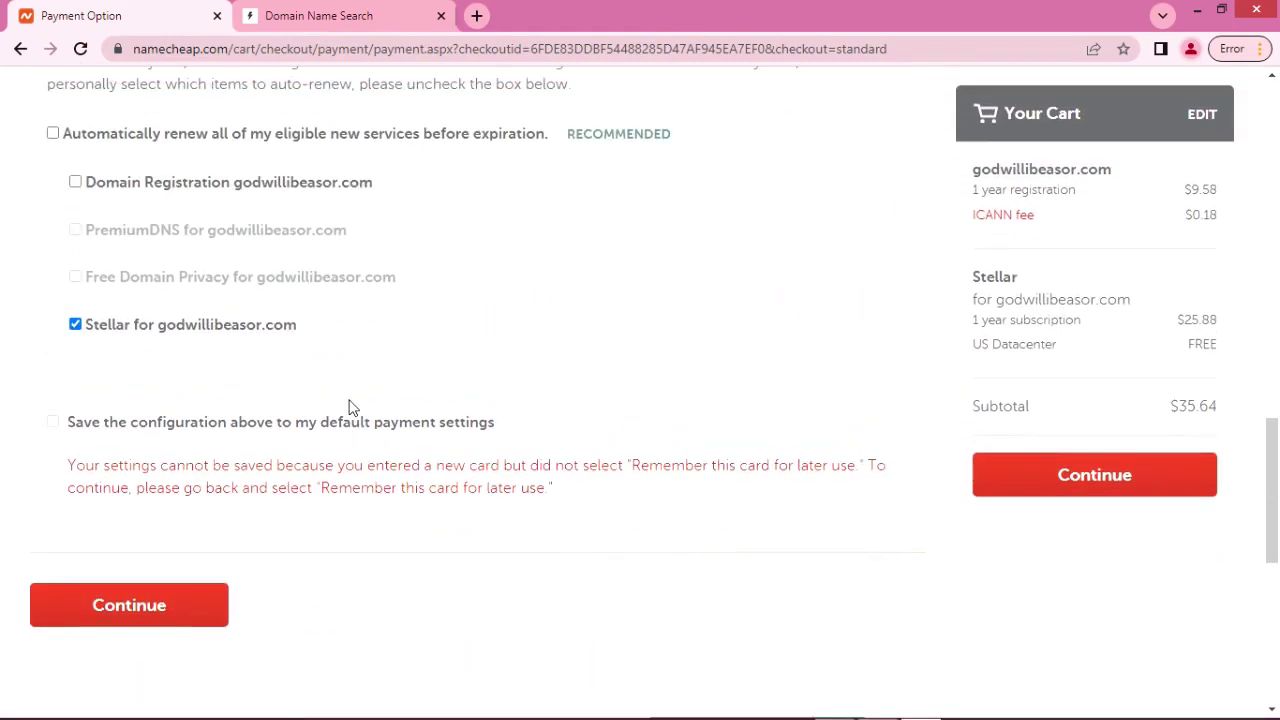
scroll(351, 408, "up", 5)
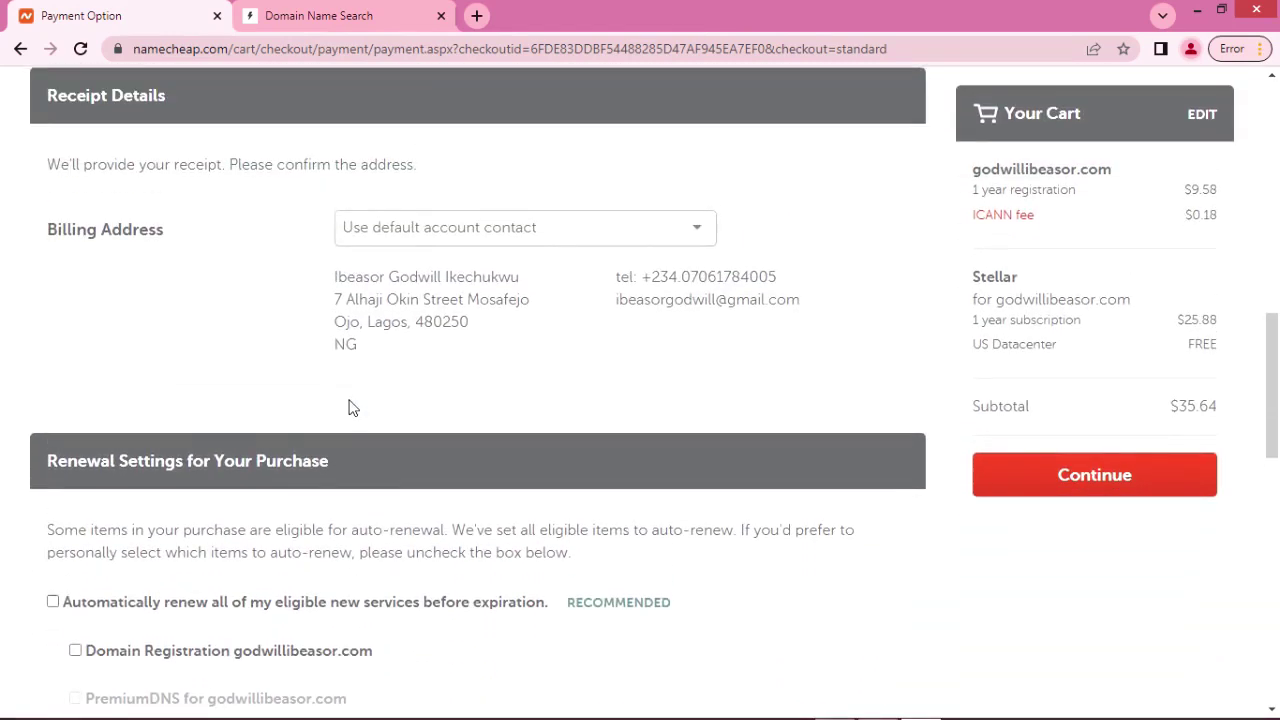
scroll(351, 408, "down", 4)
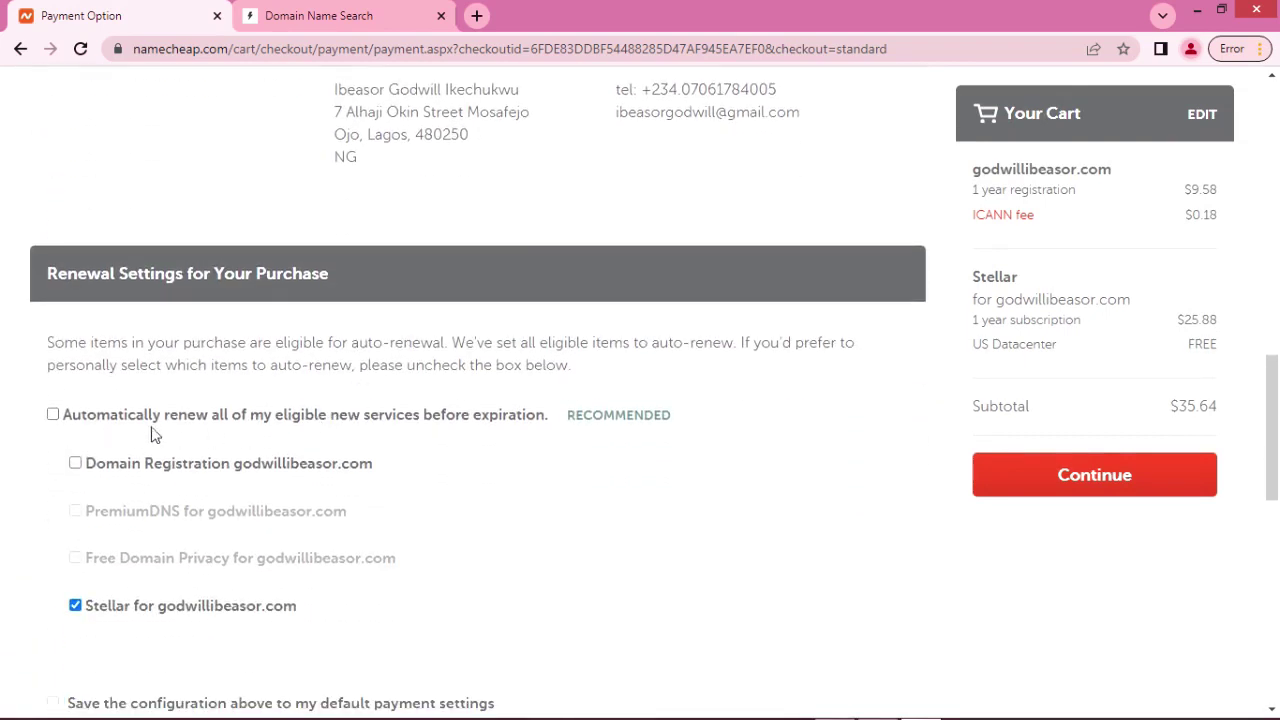
scroll(84, 418, "down", 1)
scroll(88, 522, "down", 2)
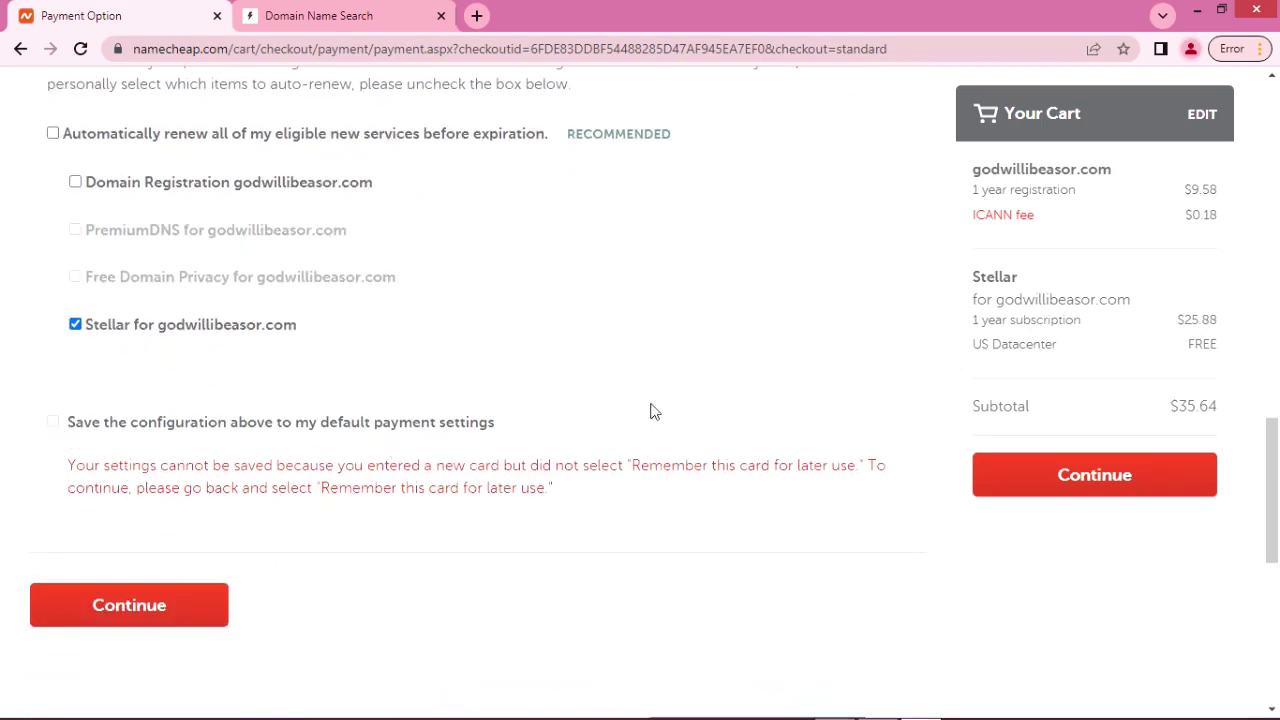
scroll(535, 388, "up", 2)
scroll(500, 382, "down", 2)
scroll(200, 182, "up", 1)
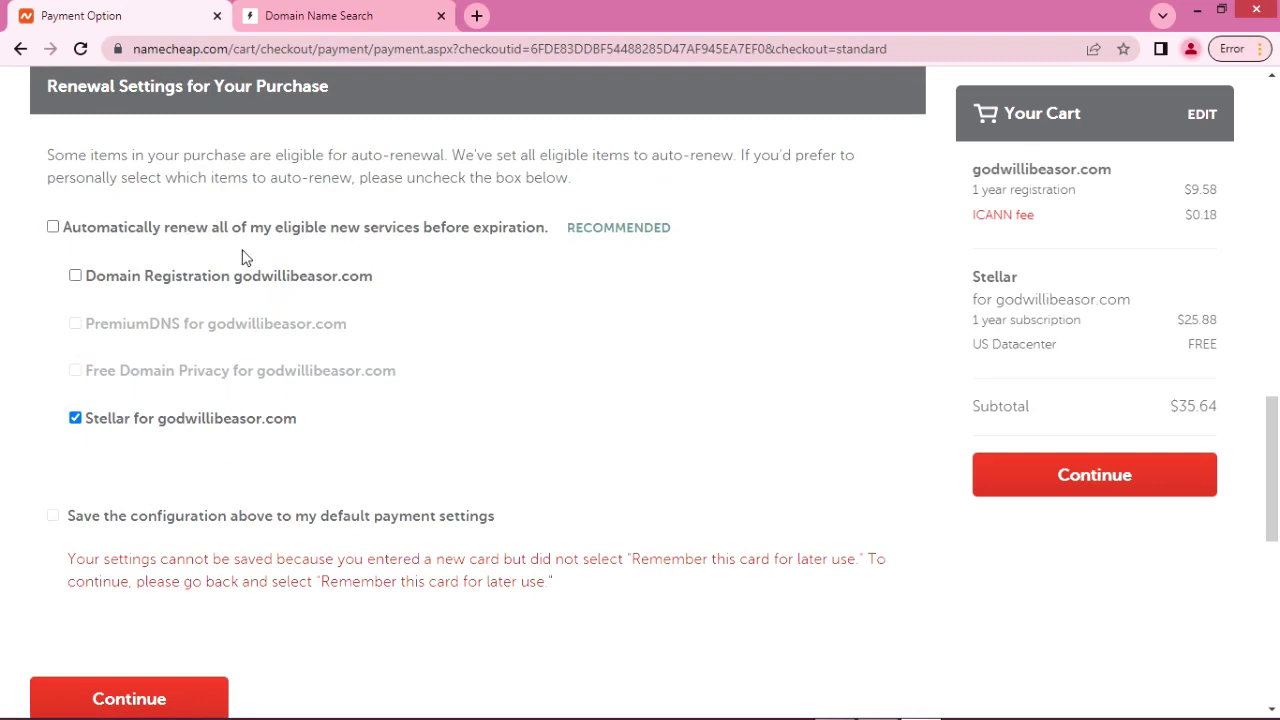
scroll(243, 257, "down", 2)
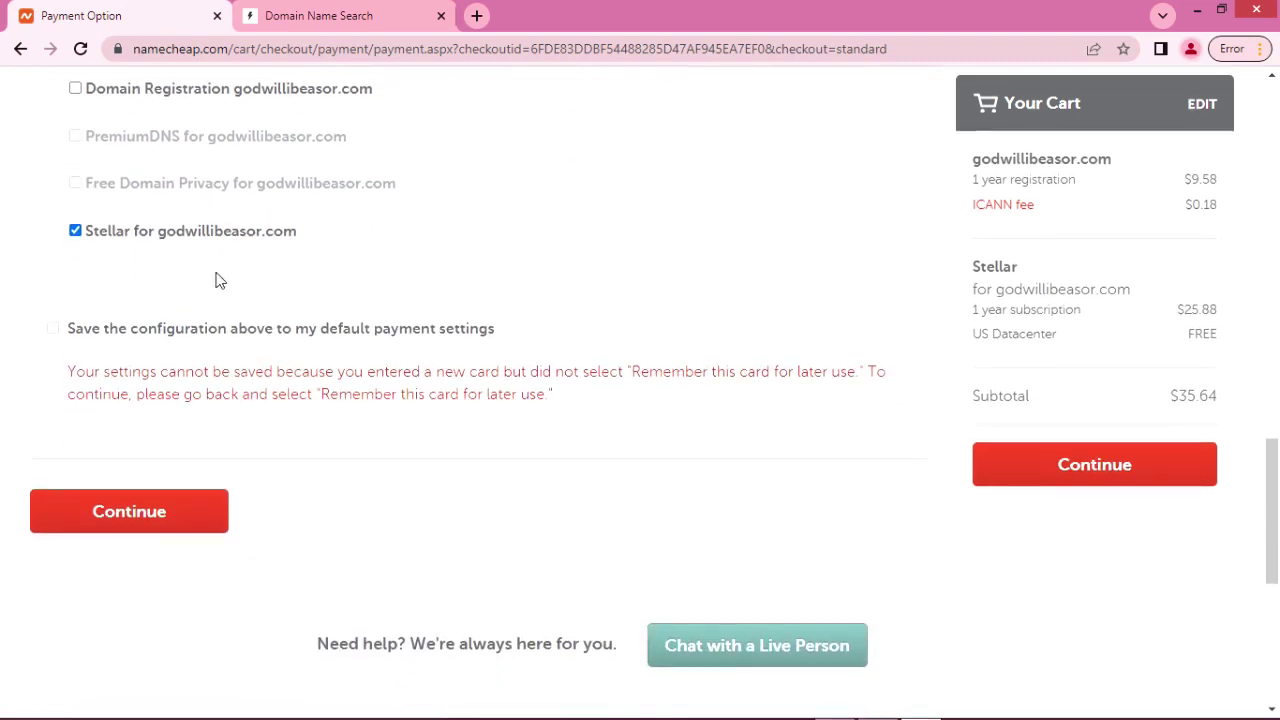
left_click(186, 512)
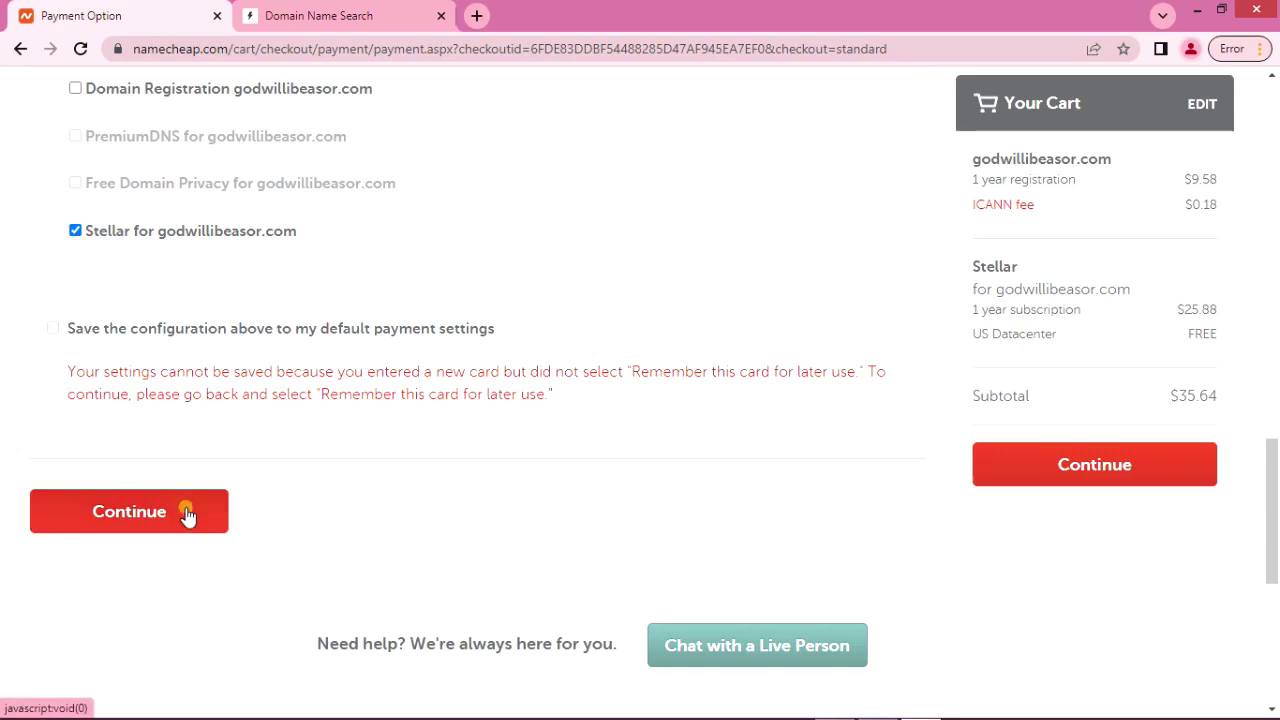
scroll(583, 494, "up", 4)
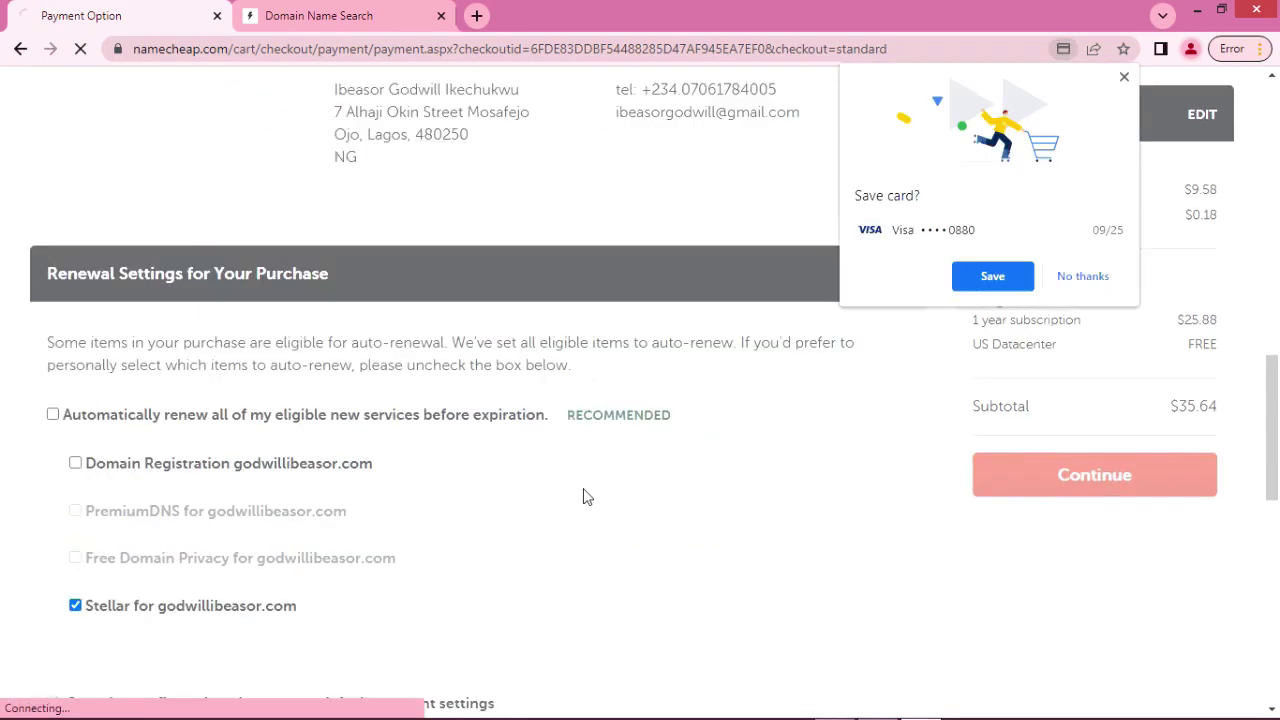
left_click(1124, 77)
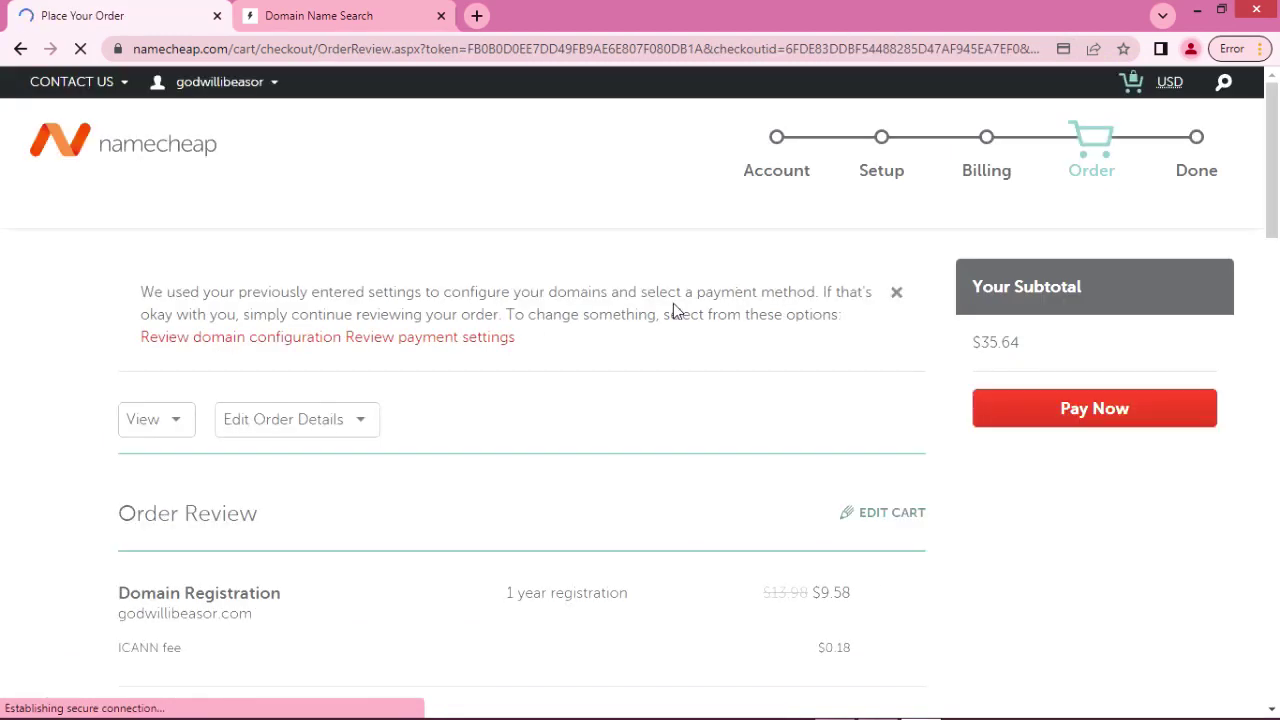
Agree to the Terms of Service and pay the $35.64 order with Pay Now
scroll(673, 303, "down", 1)
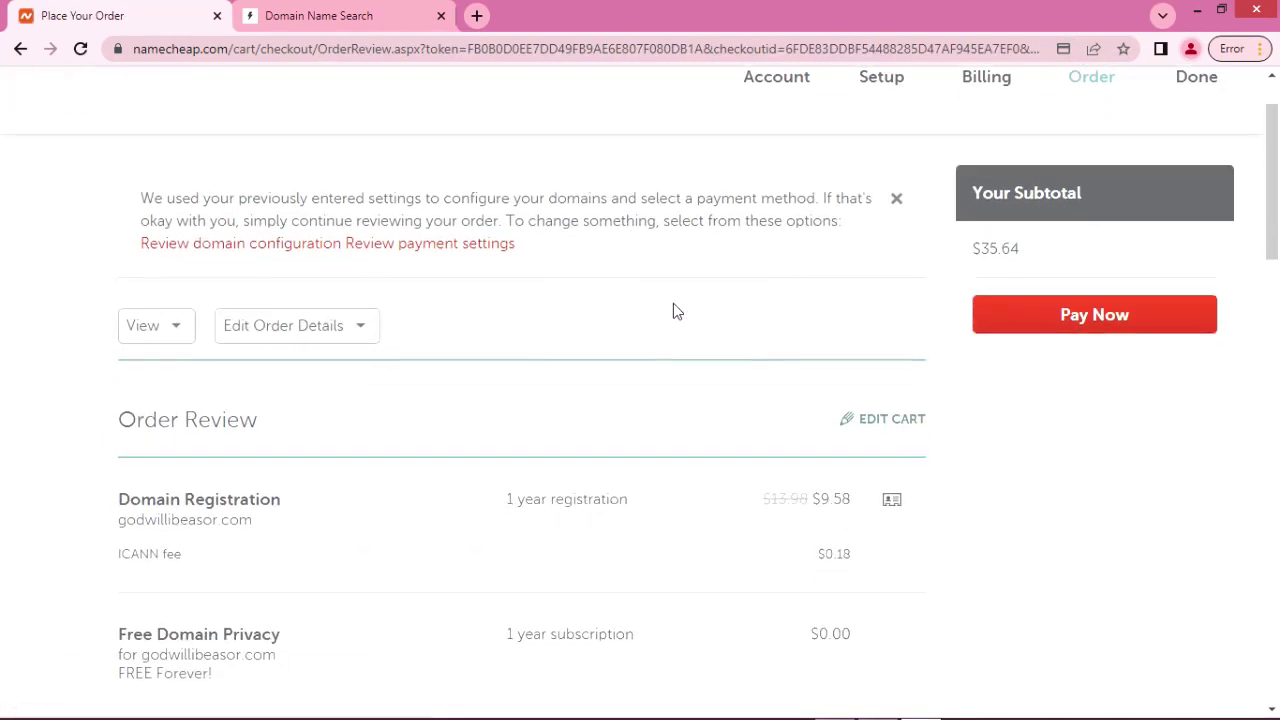
scroll(673, 303, "down", 2)
scroll(673, 303, "down", 1)
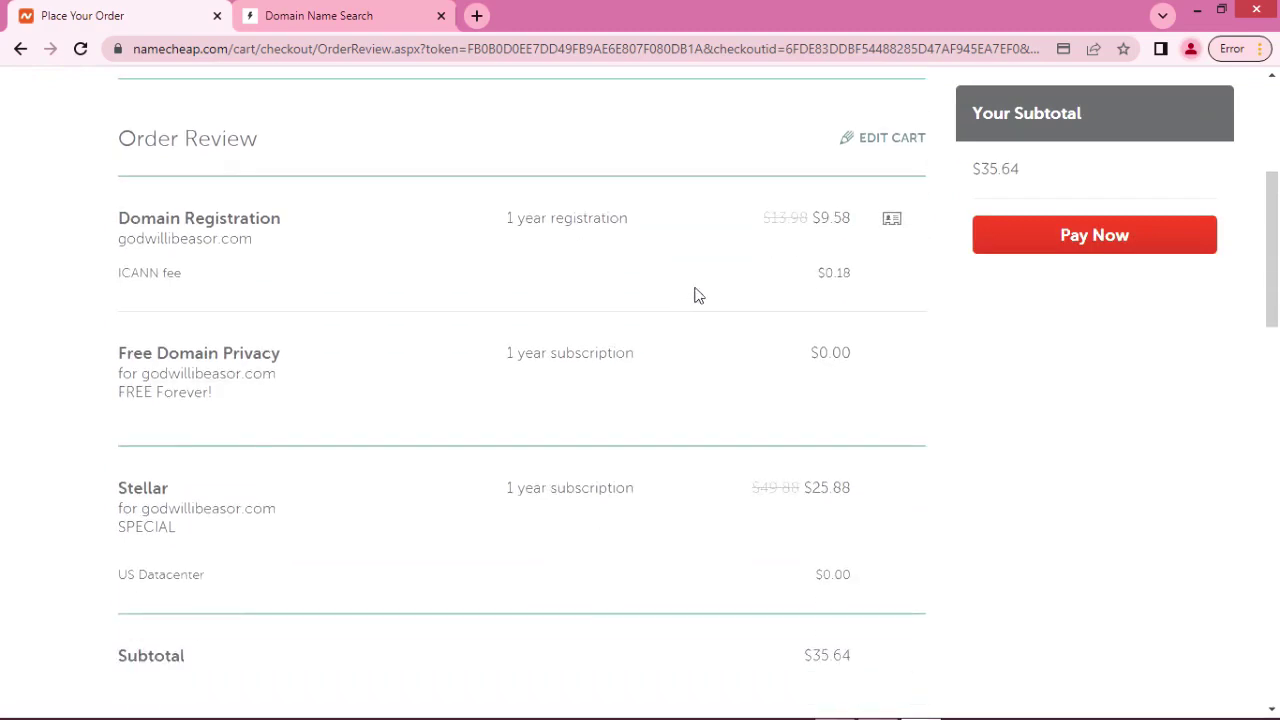
scroll(614, 271, "down", 4)
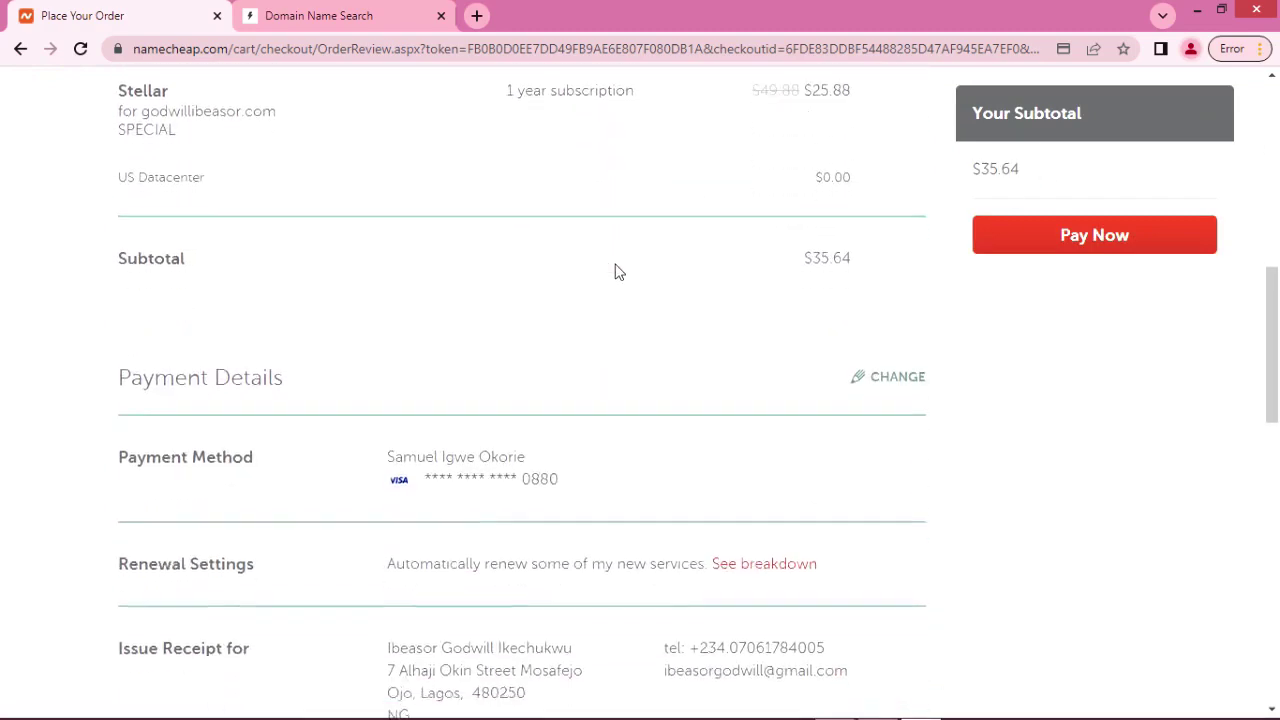
scroll(617, 271, "down", 6)
scroll(616, 271, "down", 1)
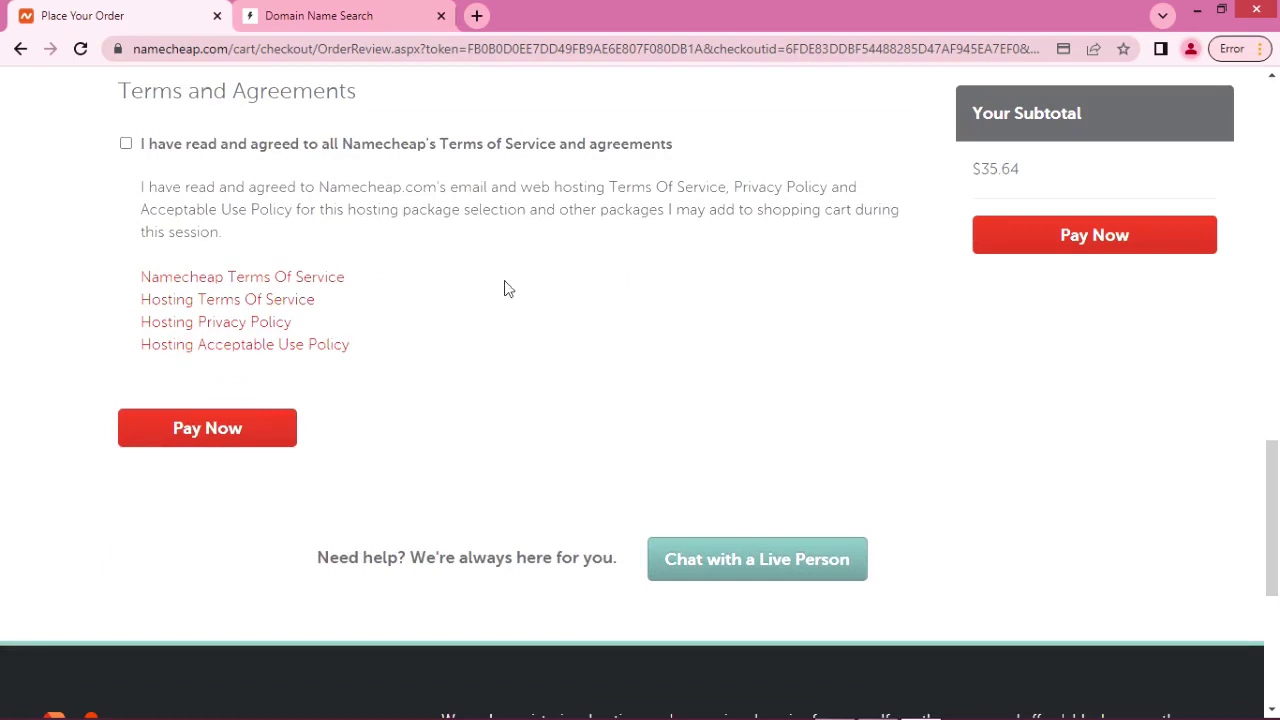
scroll(543, 286, "up", 2)
left_click(126, 332)
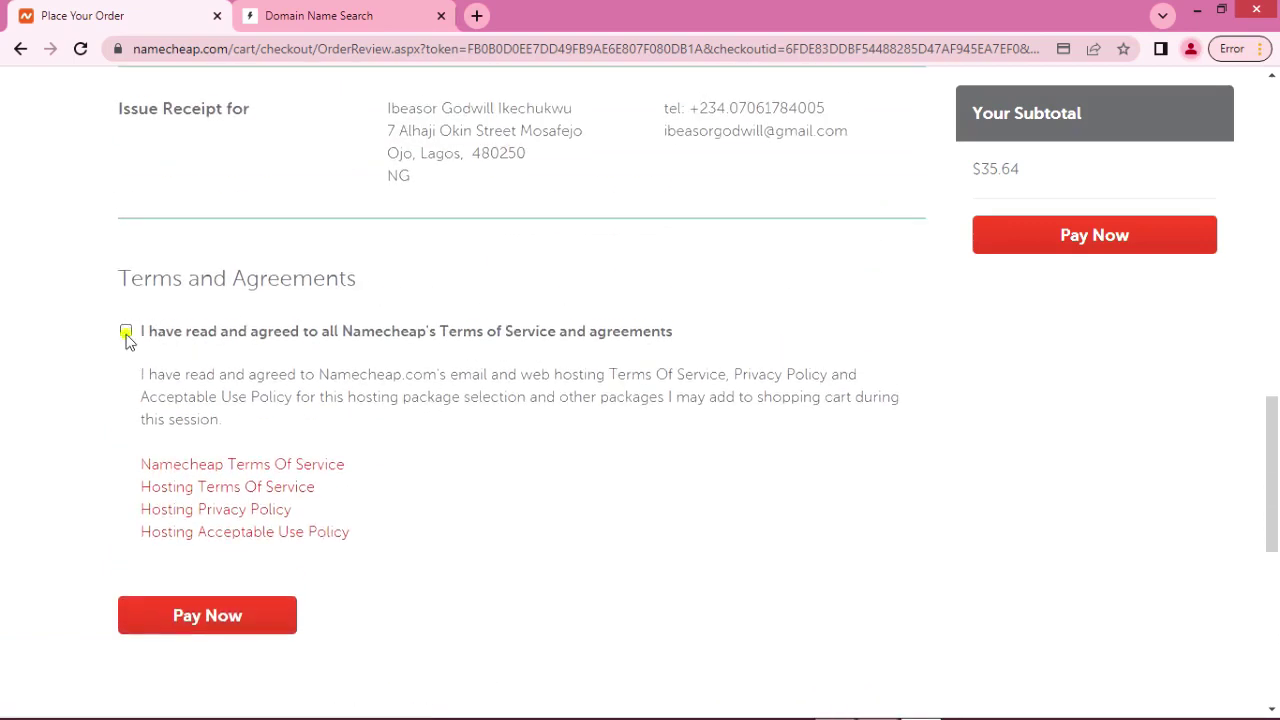
scroll(230, 360, "down", 2)
left_click(224, 438)
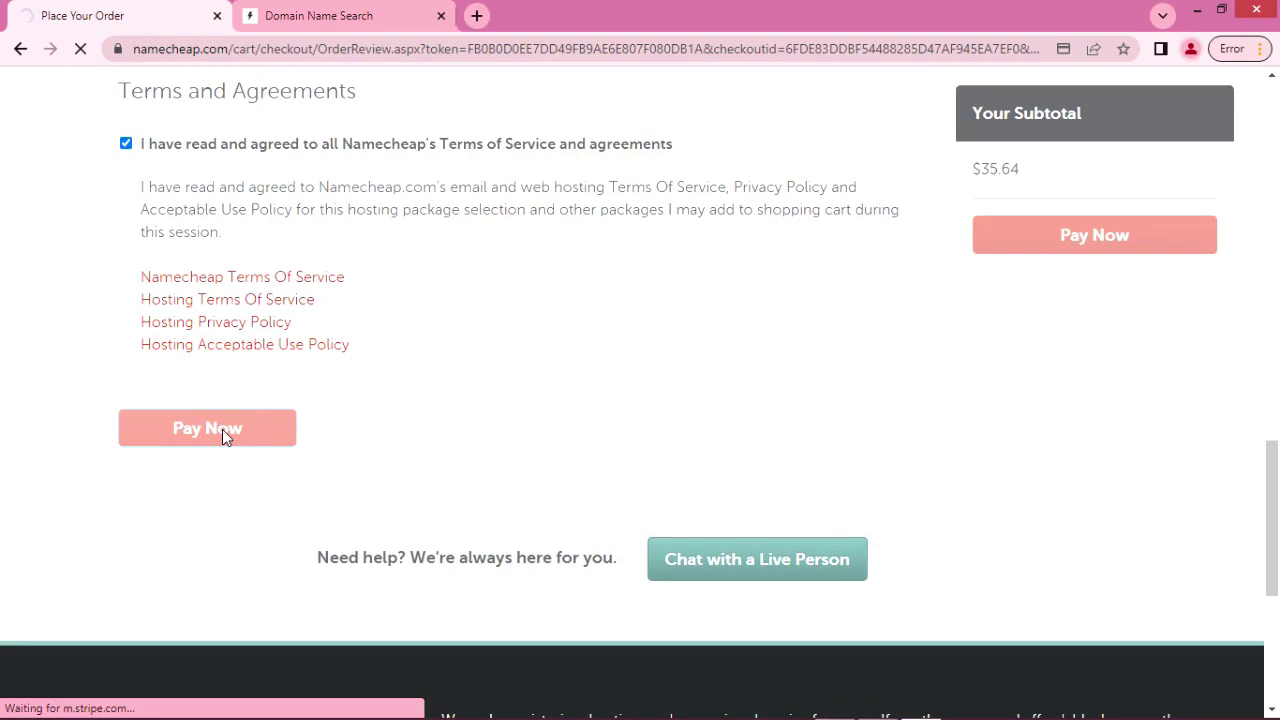
scroll(551, 380, "up", 8)
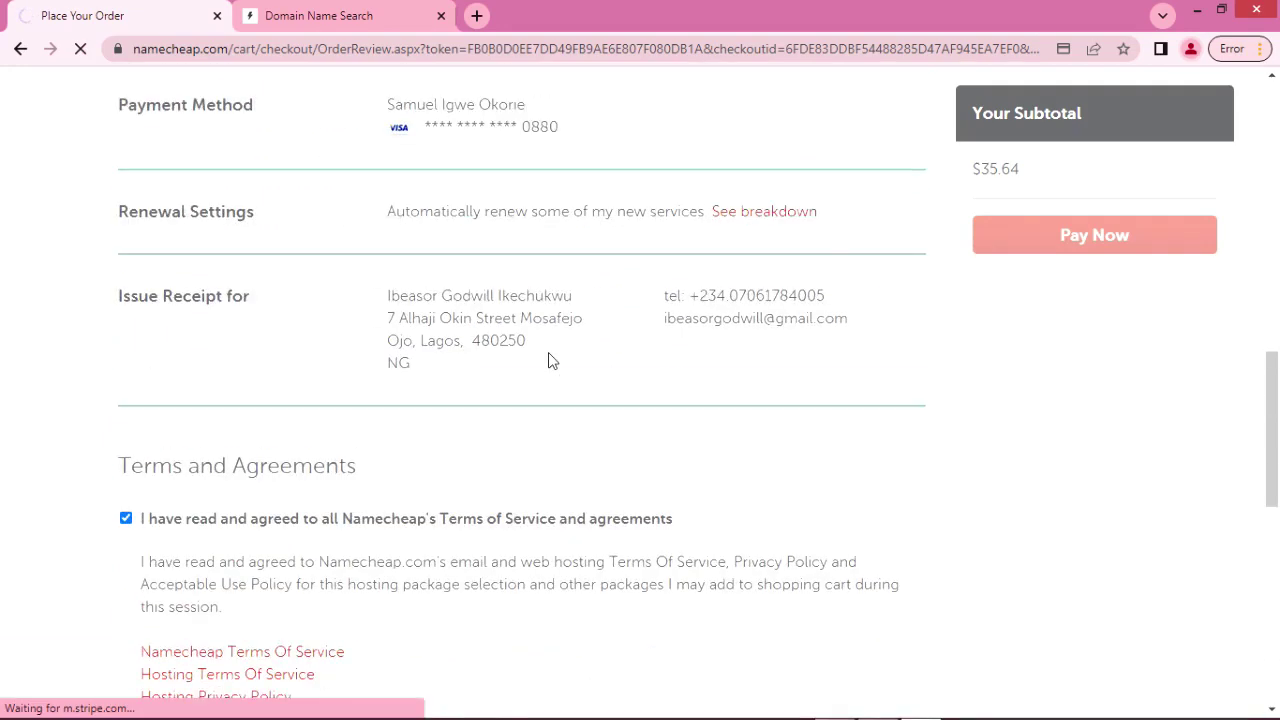
scroll(551, 360, "down", 4)
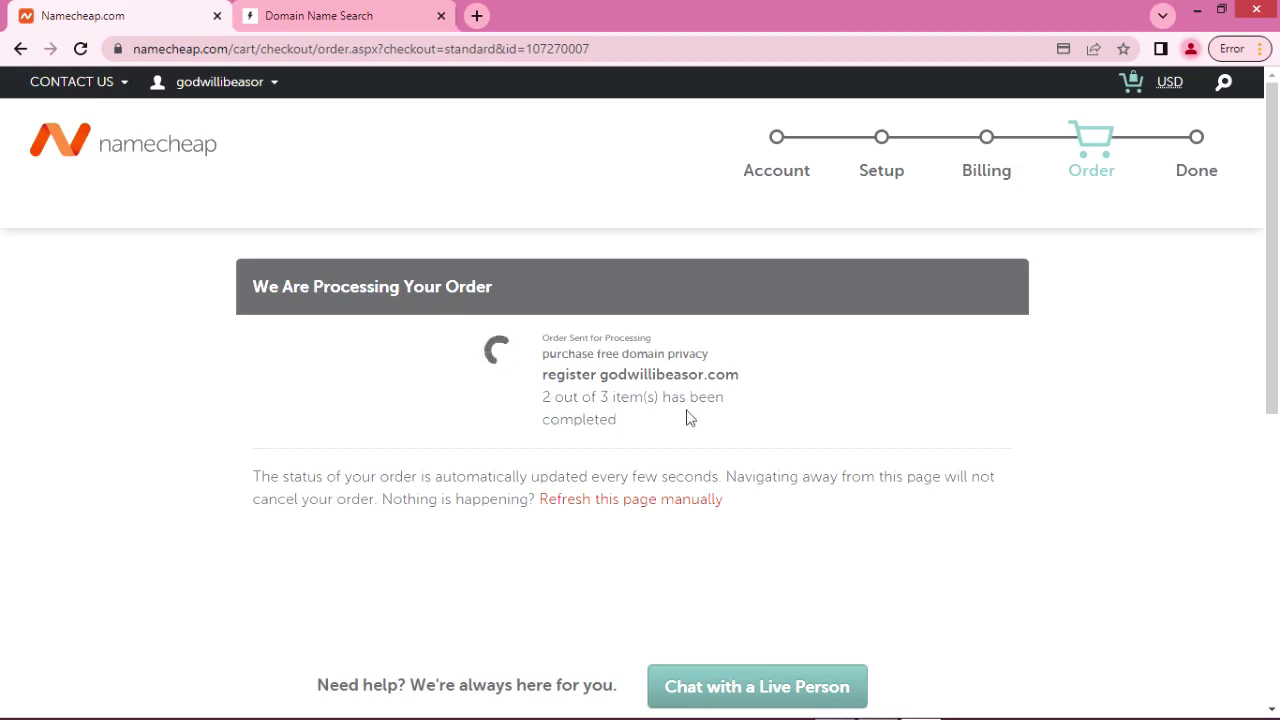
scroll(597, 449, "down", 1)
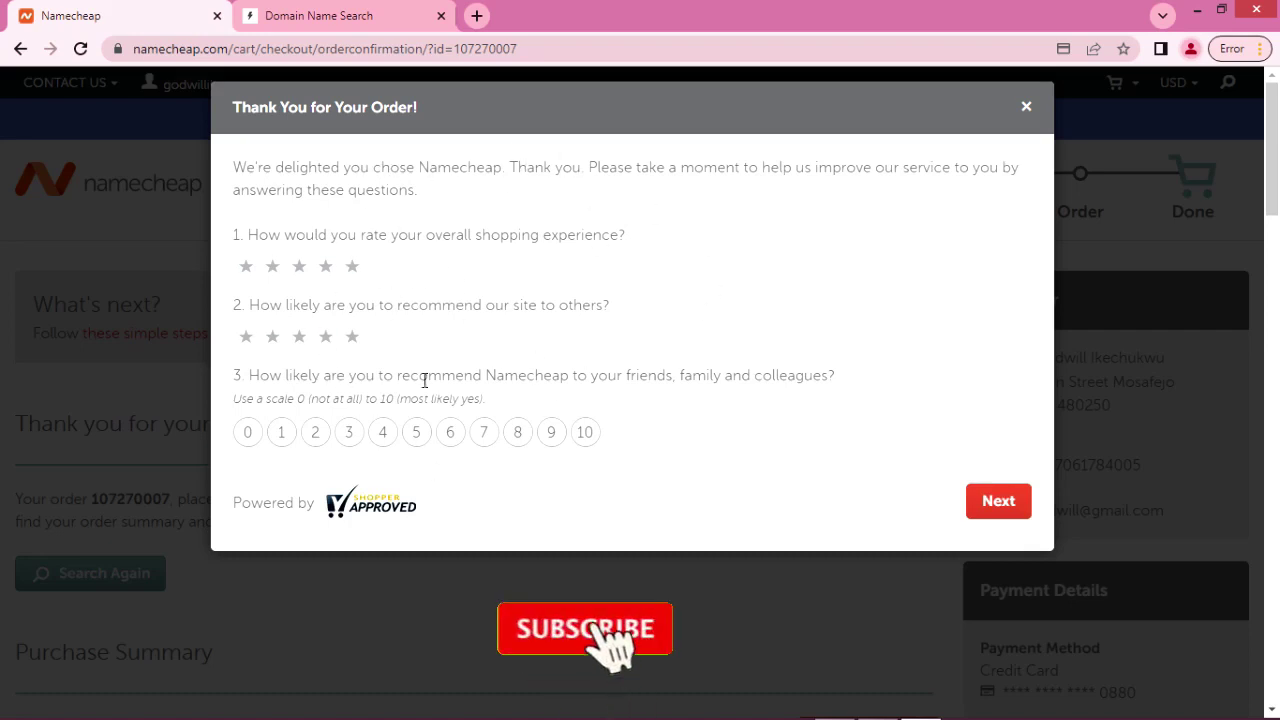
Skip the Thank You for Your Order survey, dismissing its unrated-criteria warning and closing it
left_click(1000, 502)
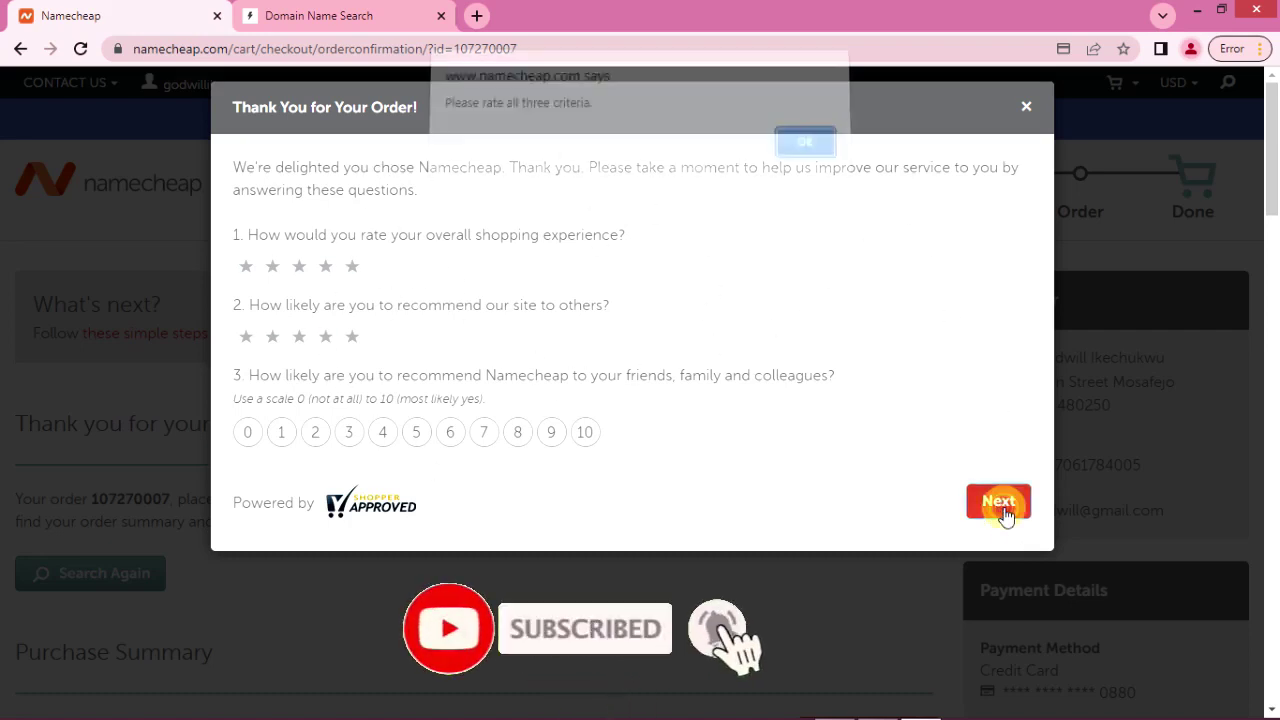
left_click(810, 150)
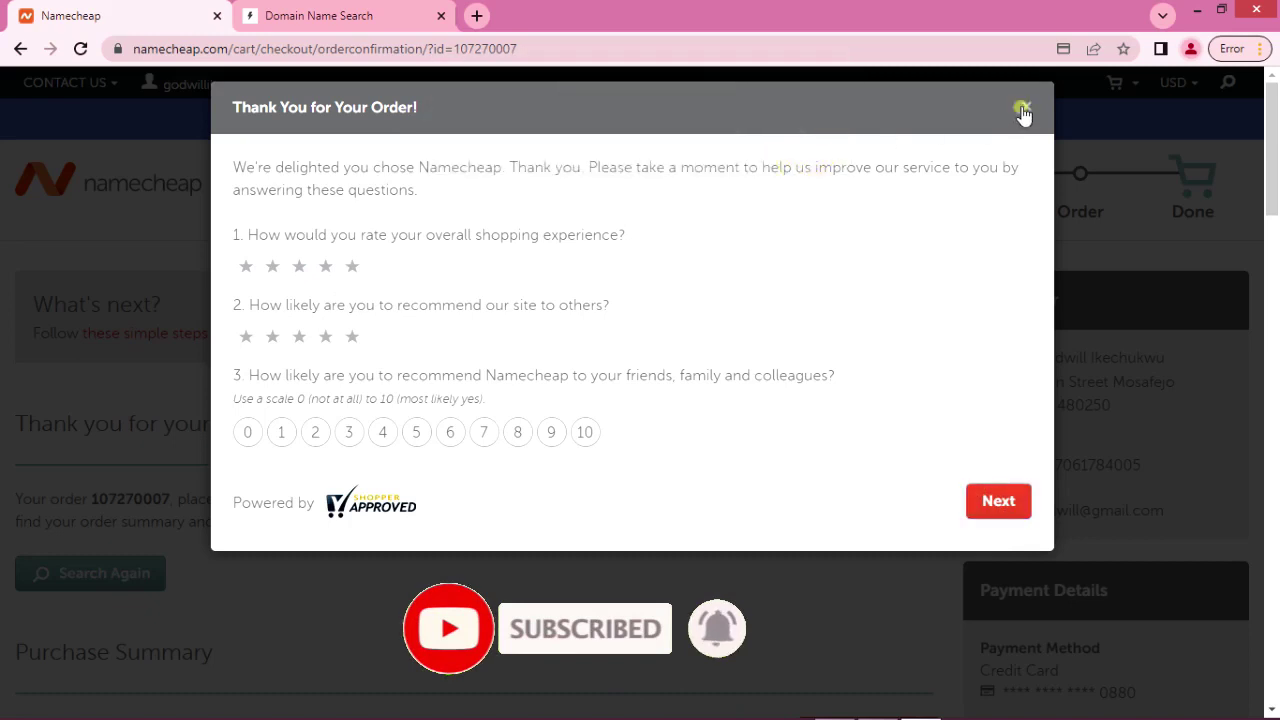
left_click(1025, 107)
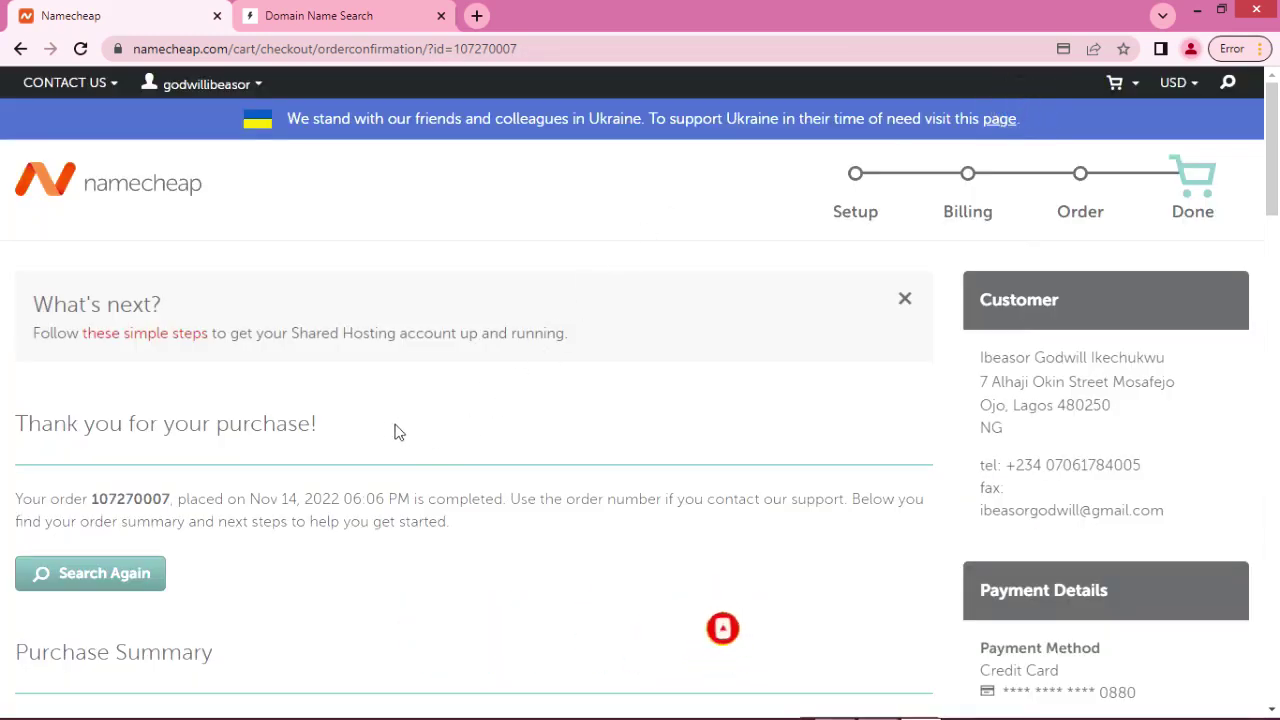
scroll(300, 405, "down", 2)
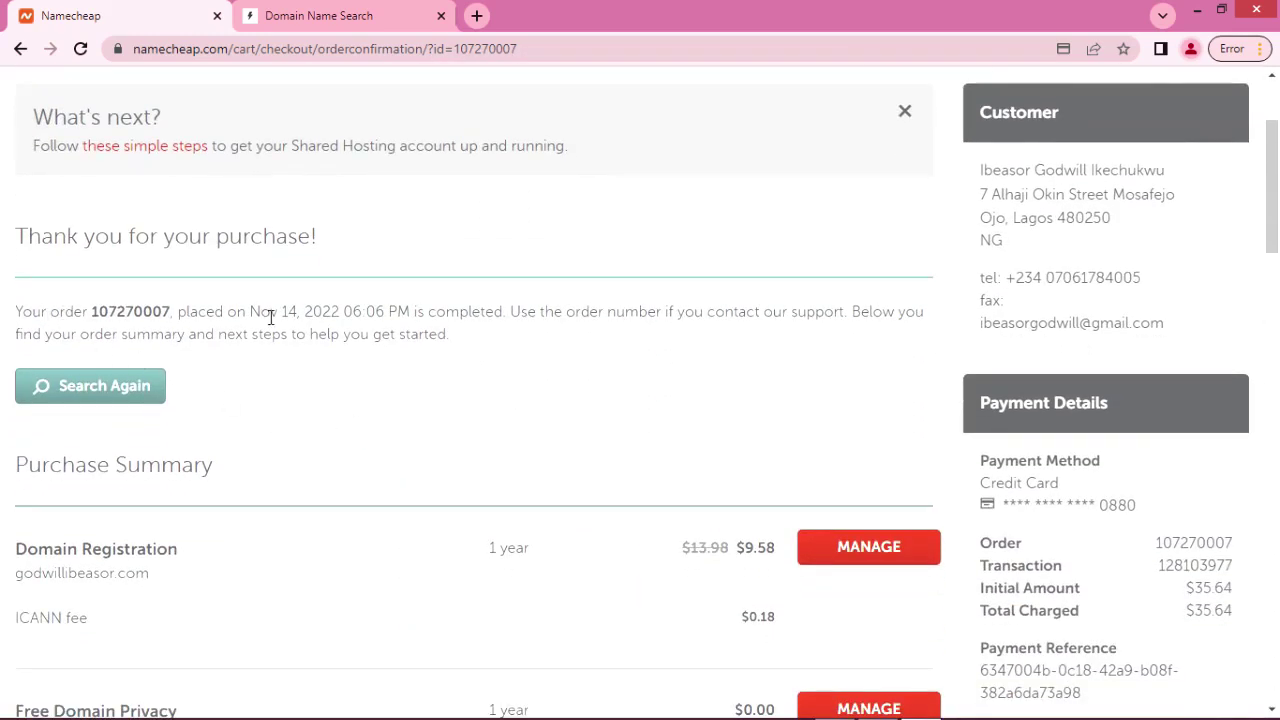
left_click_drag(505, 316, 430, 313)
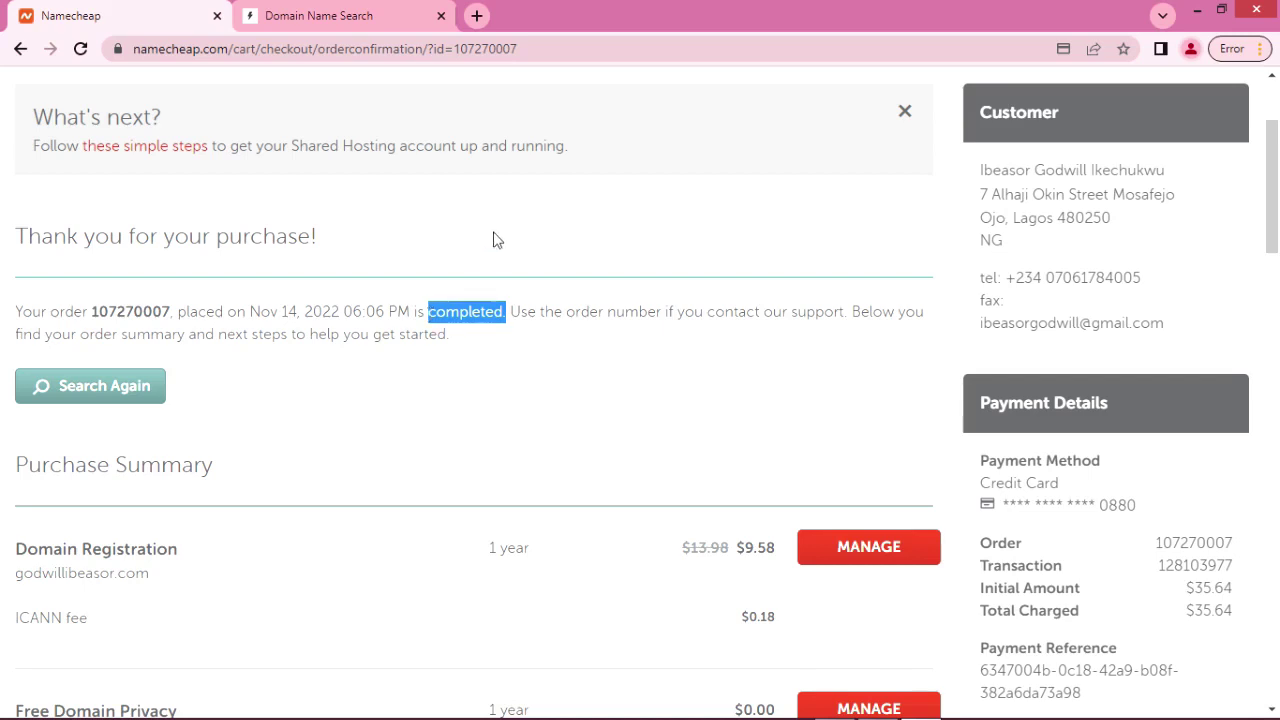
scroll(346, 340, "down", 4)
scroll(347, 345, "down", 4)
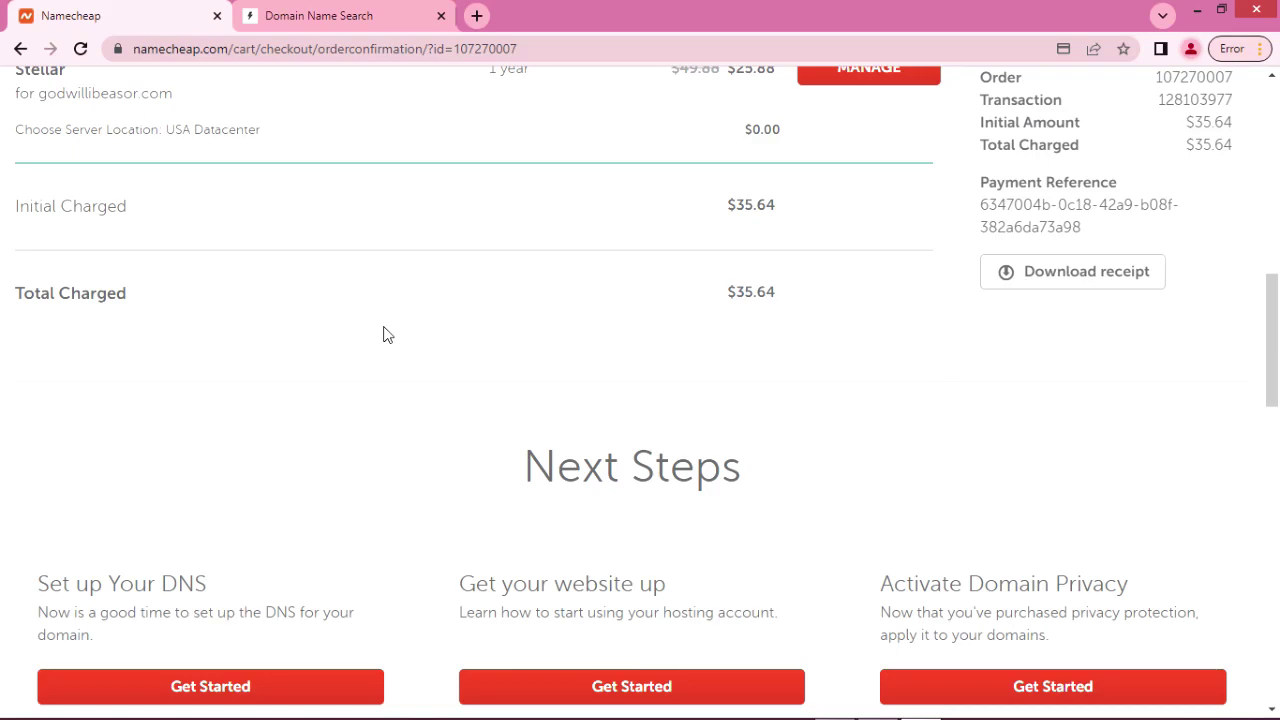
scroll(388, 335, "up", 7)
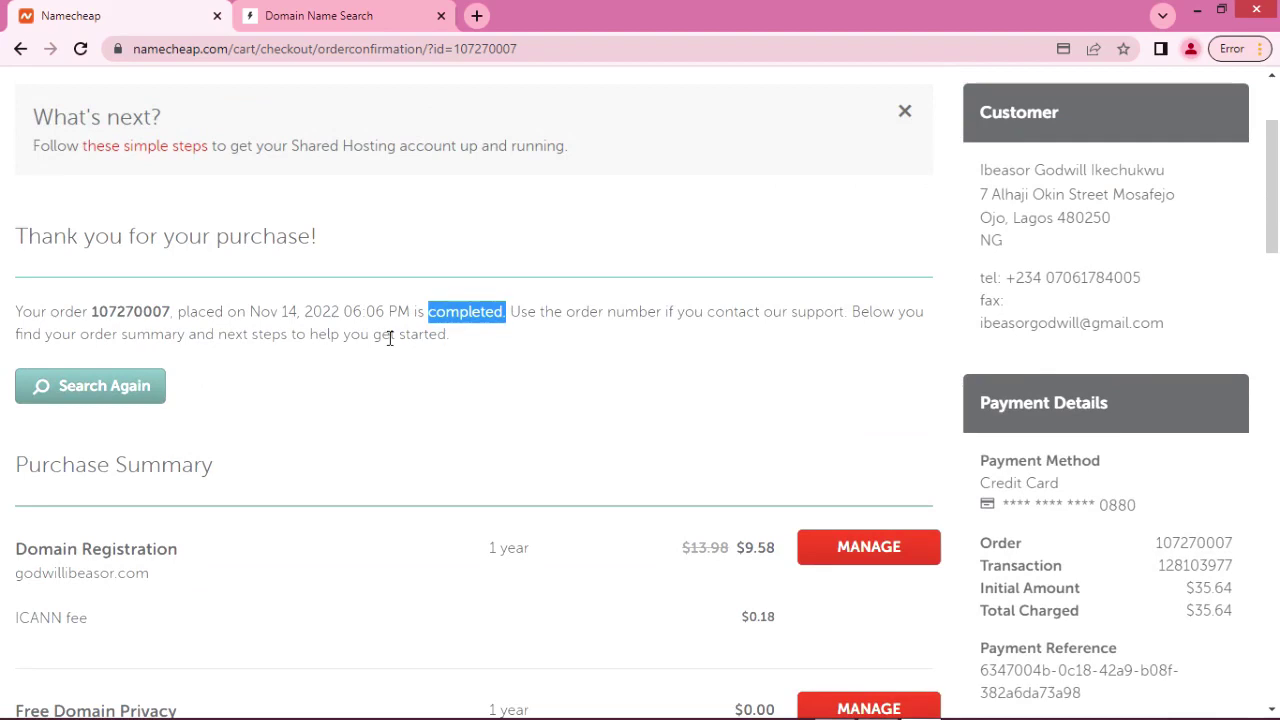
scroll(390, 338, "up", 3)
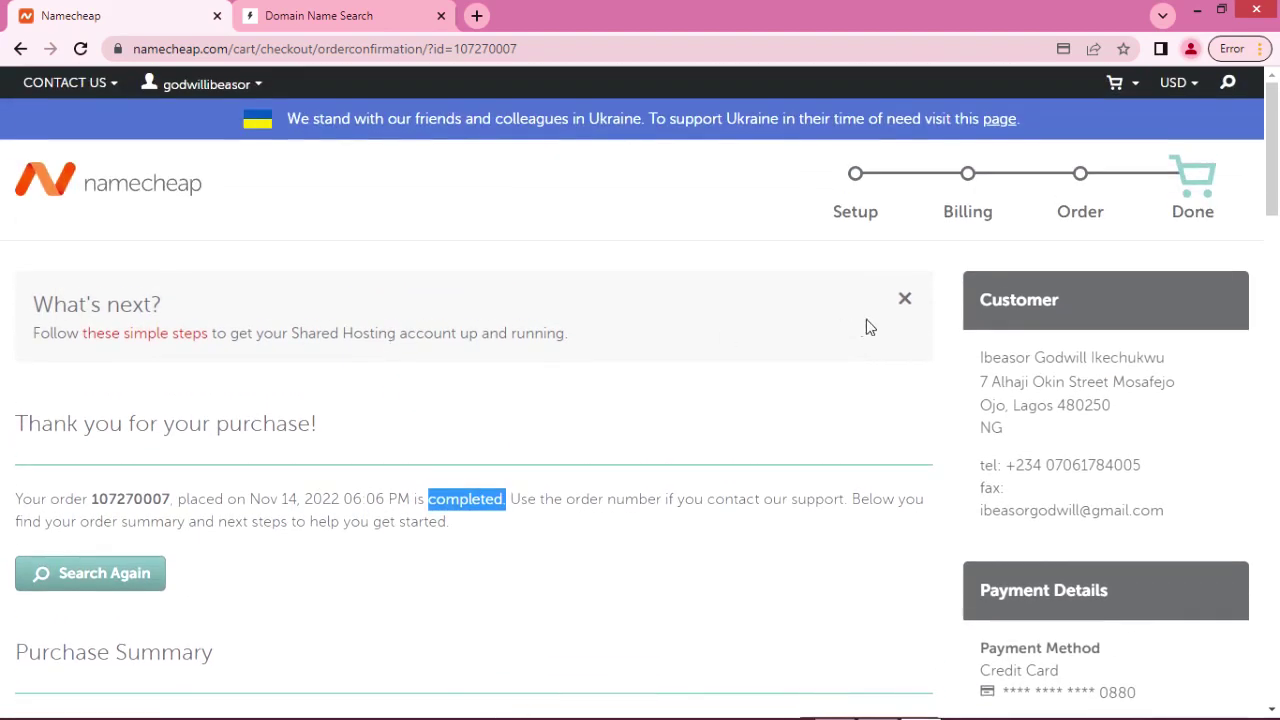
Dismiss the What's next? notice and go via the Dashboard to the Domain List
left_click(907, 301)
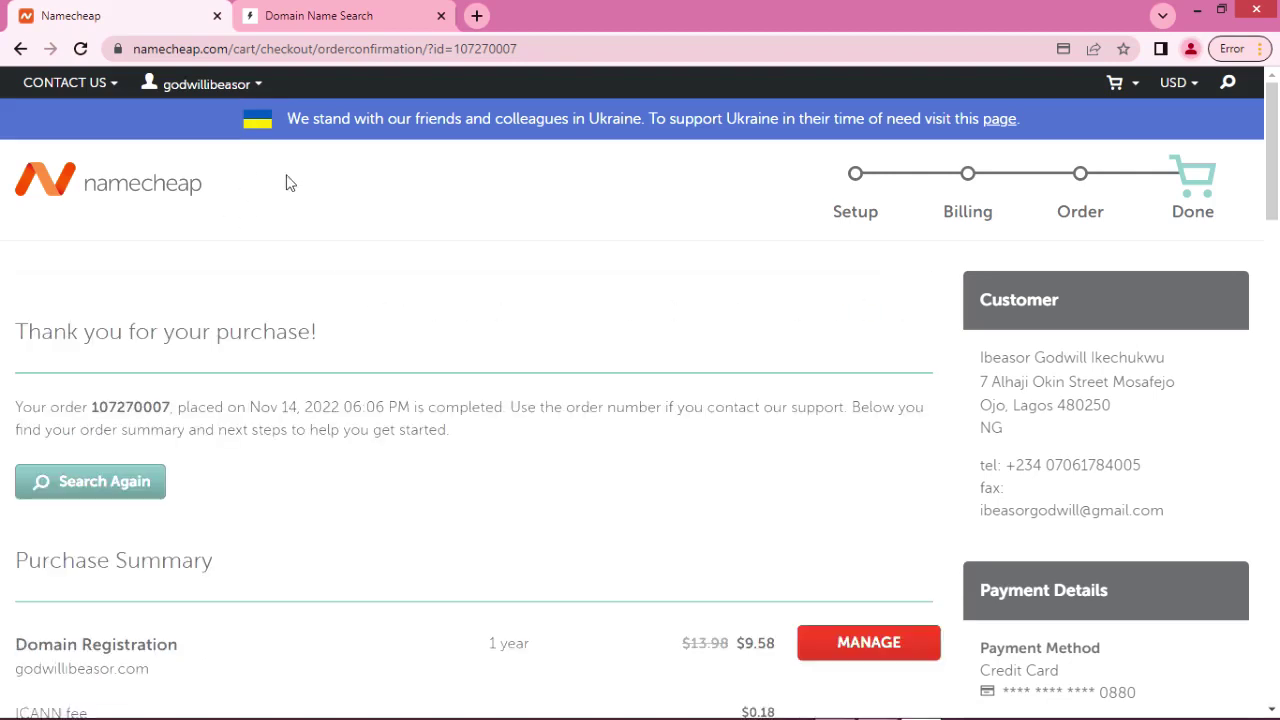
mouse_move(211, 94)
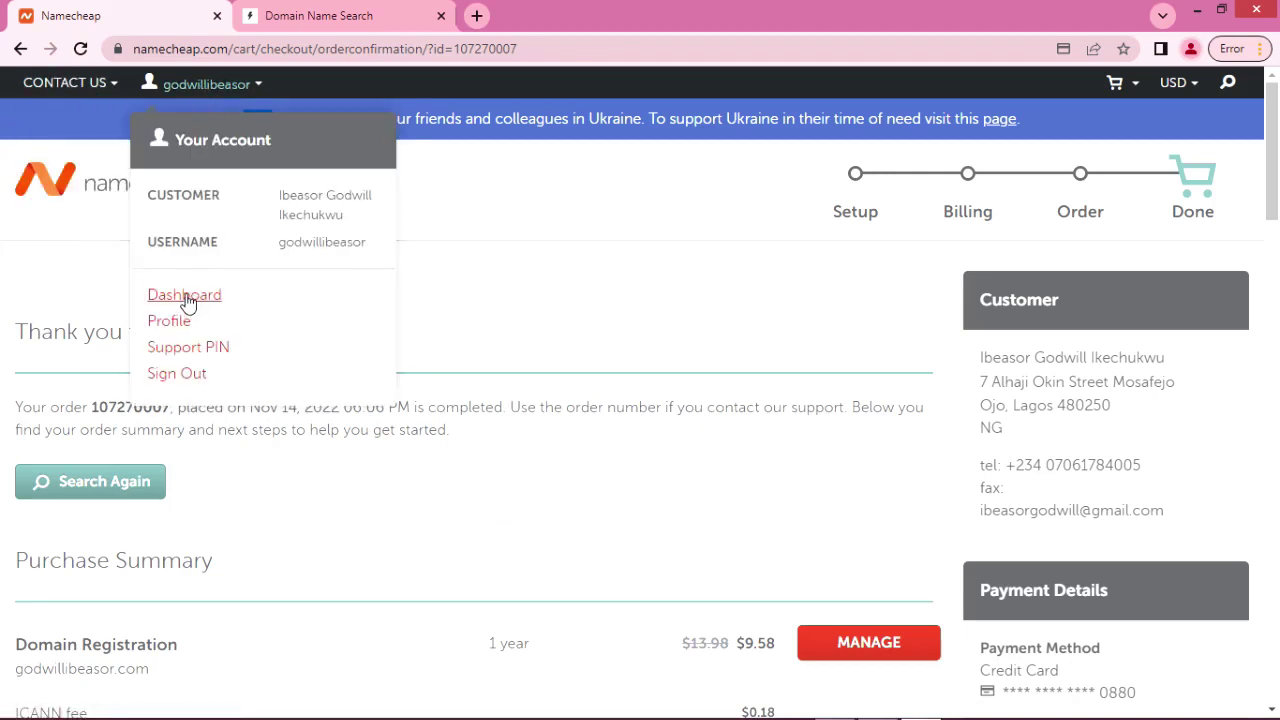
left_click(187, 298)
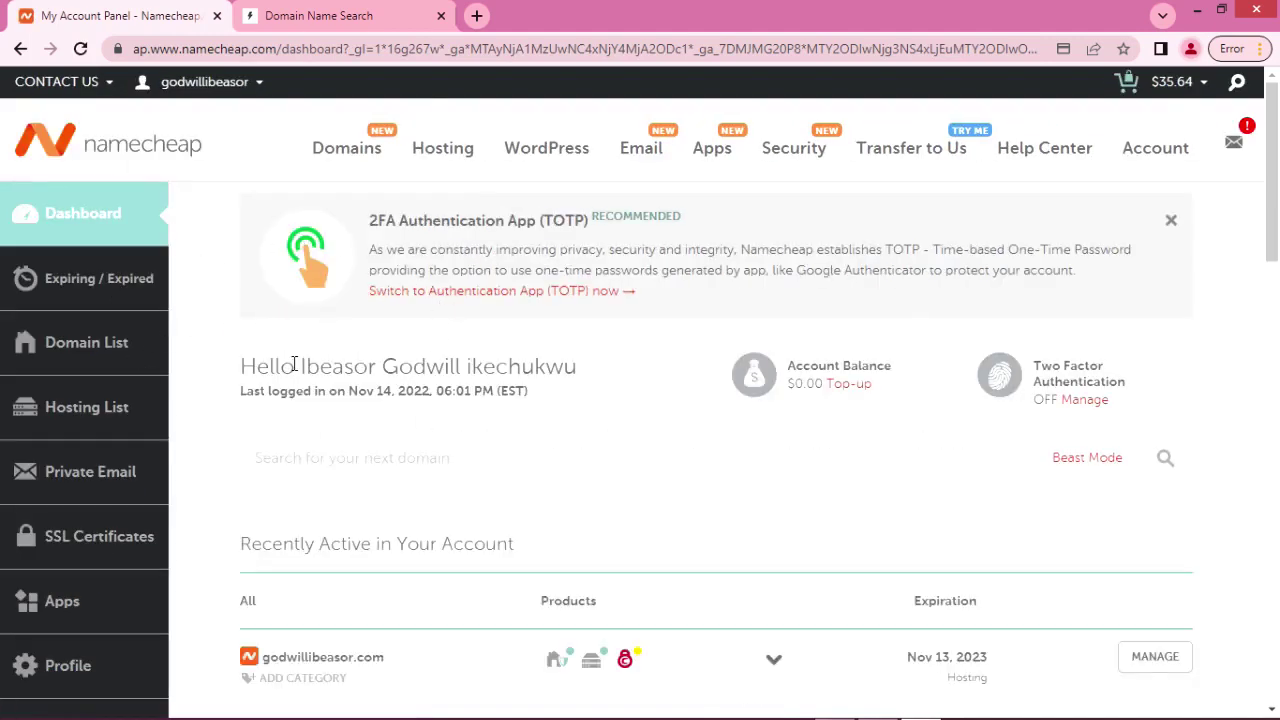
scroll(294, 364, "down", 2)
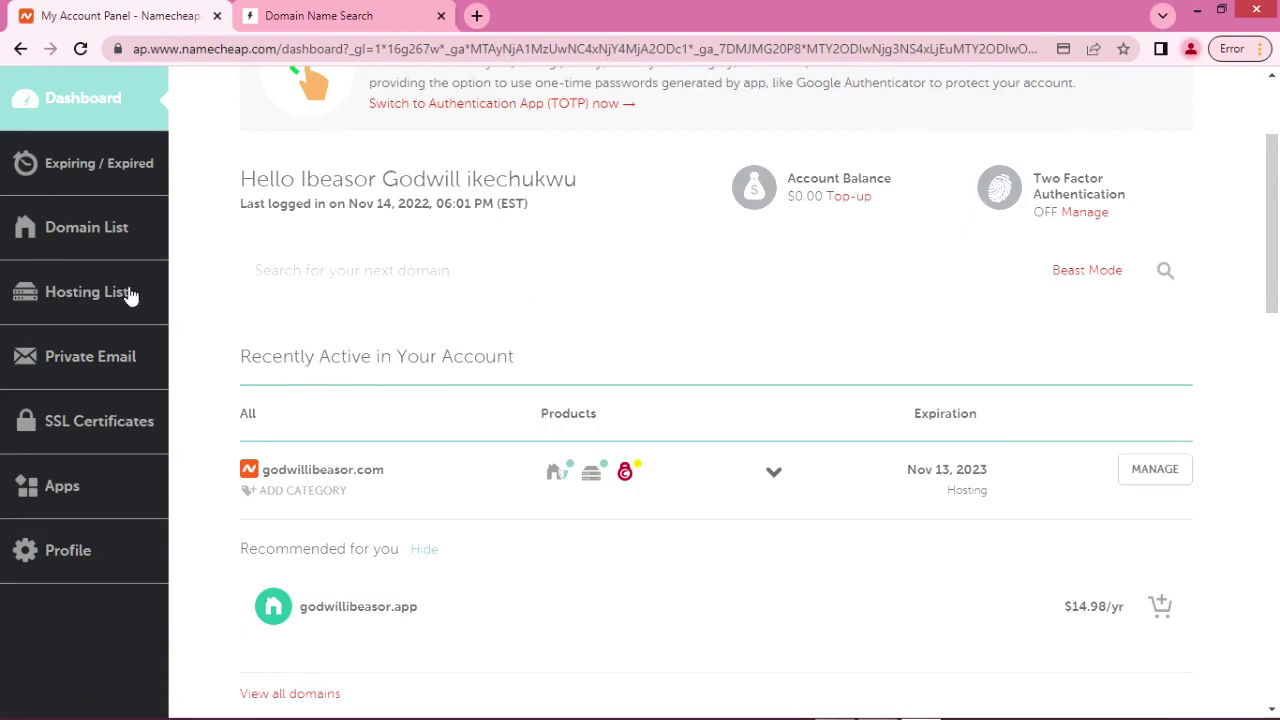
scroll(91, 340, "up", 1)
left_click(91, 264)
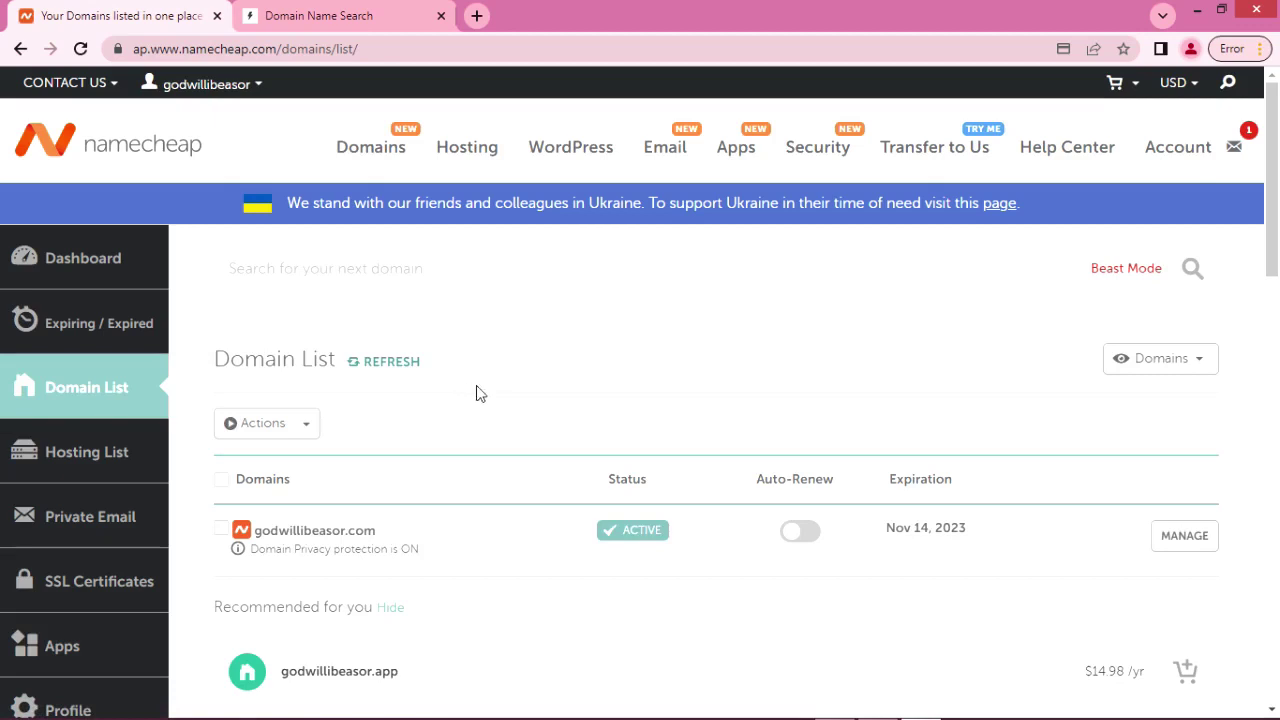
Open the Hosting List to view the Stellar plan for godwillibeasor.com
scroll(980, 468, "down", 1)
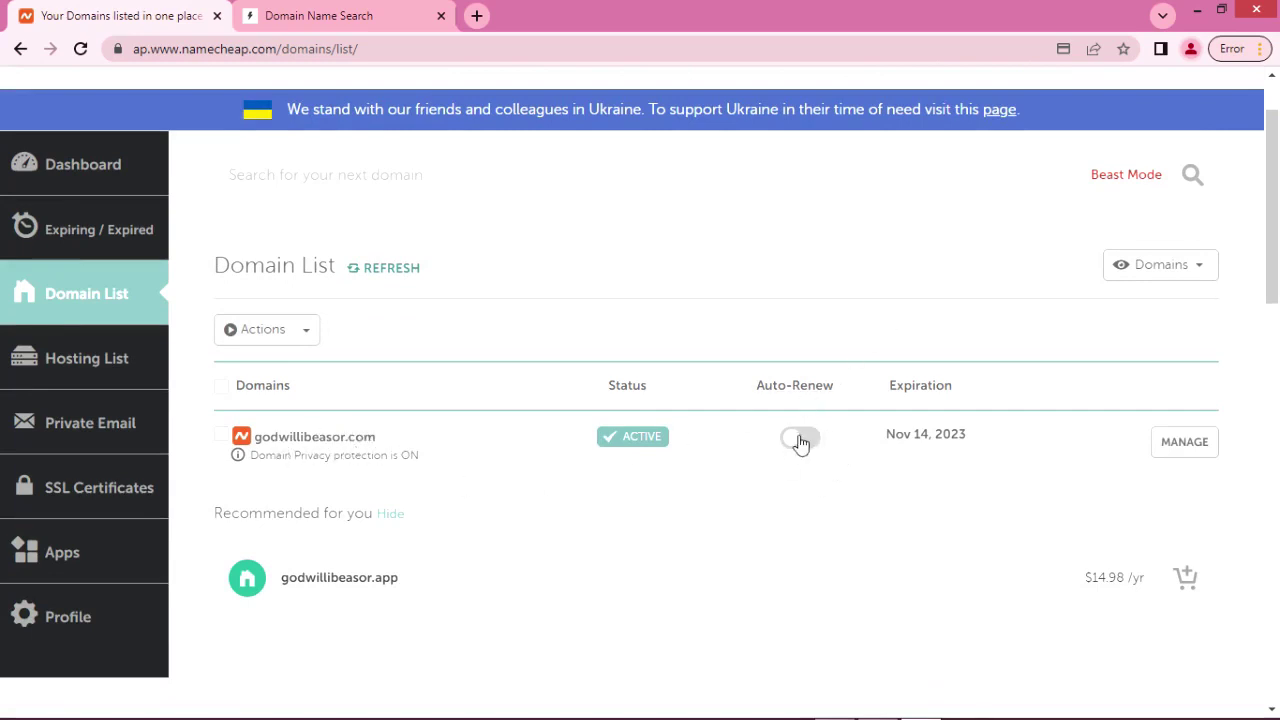
scroll(270, 450, "up", 1)
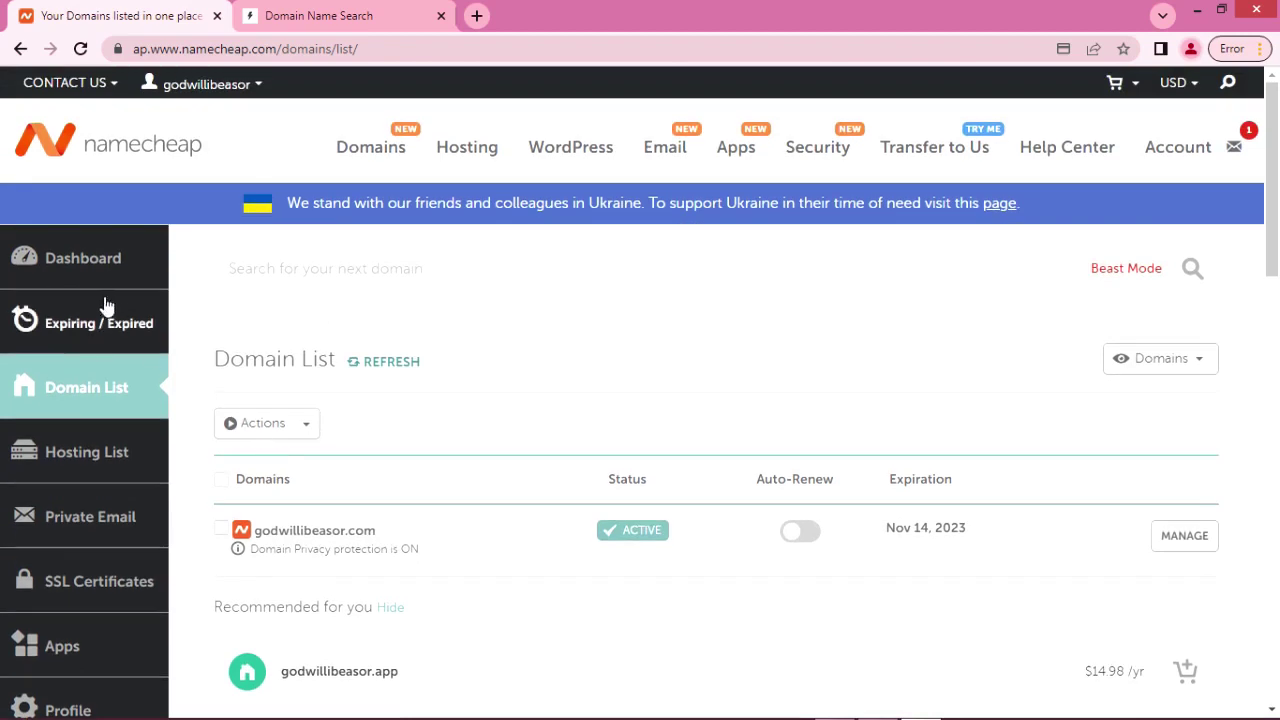
left_click(72, 462)
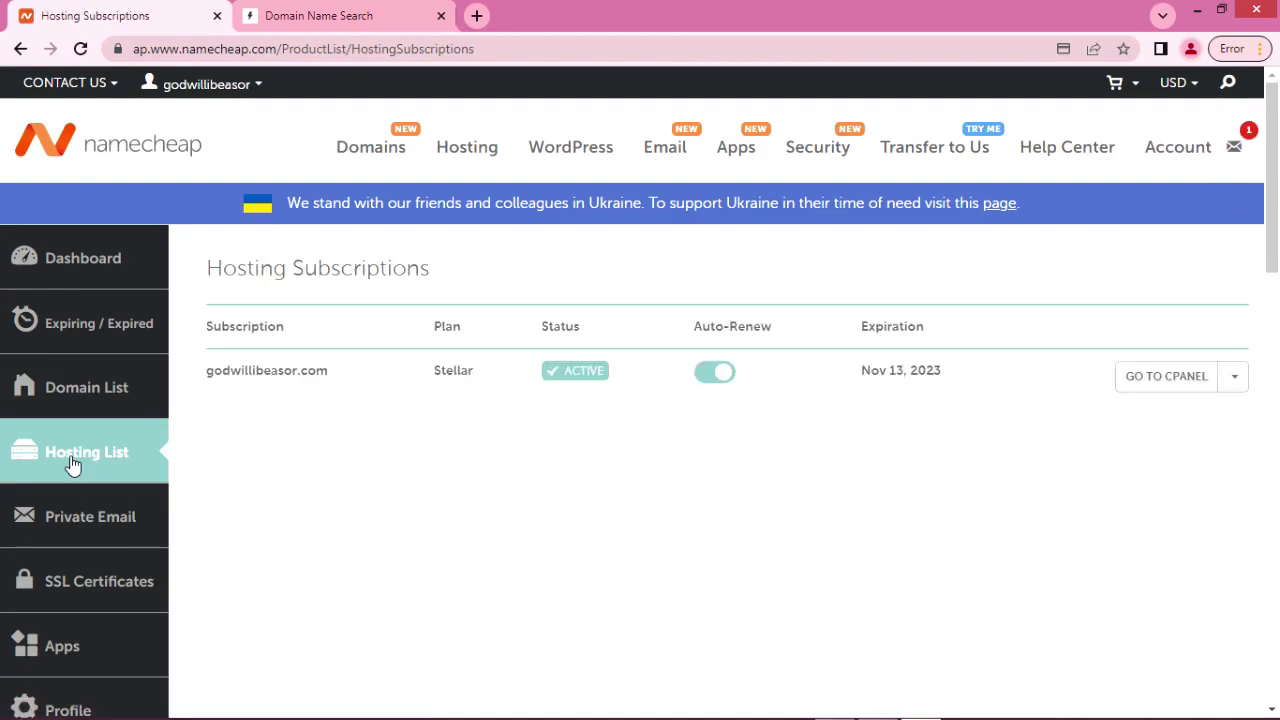
Open cPanel for godwillibeasor.com, then return to the Domain Name Search tab and select its URL
left_click(1164, 387)
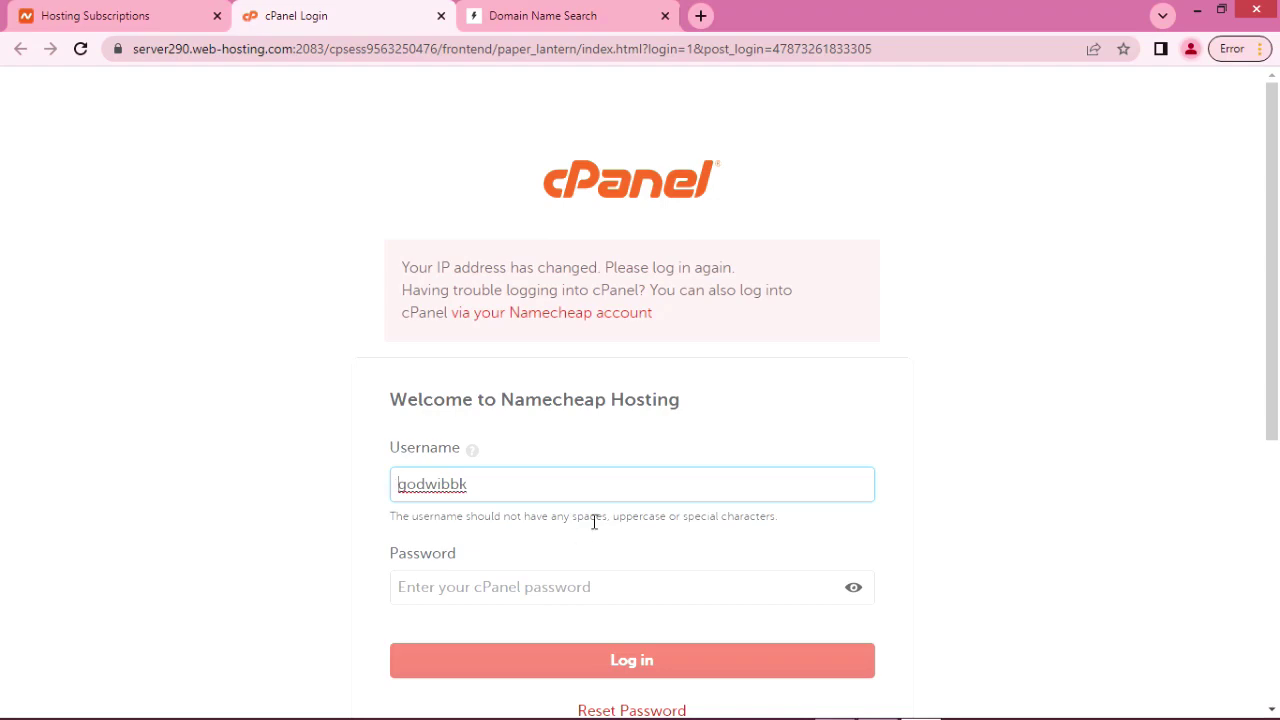
left_click(100, 15)
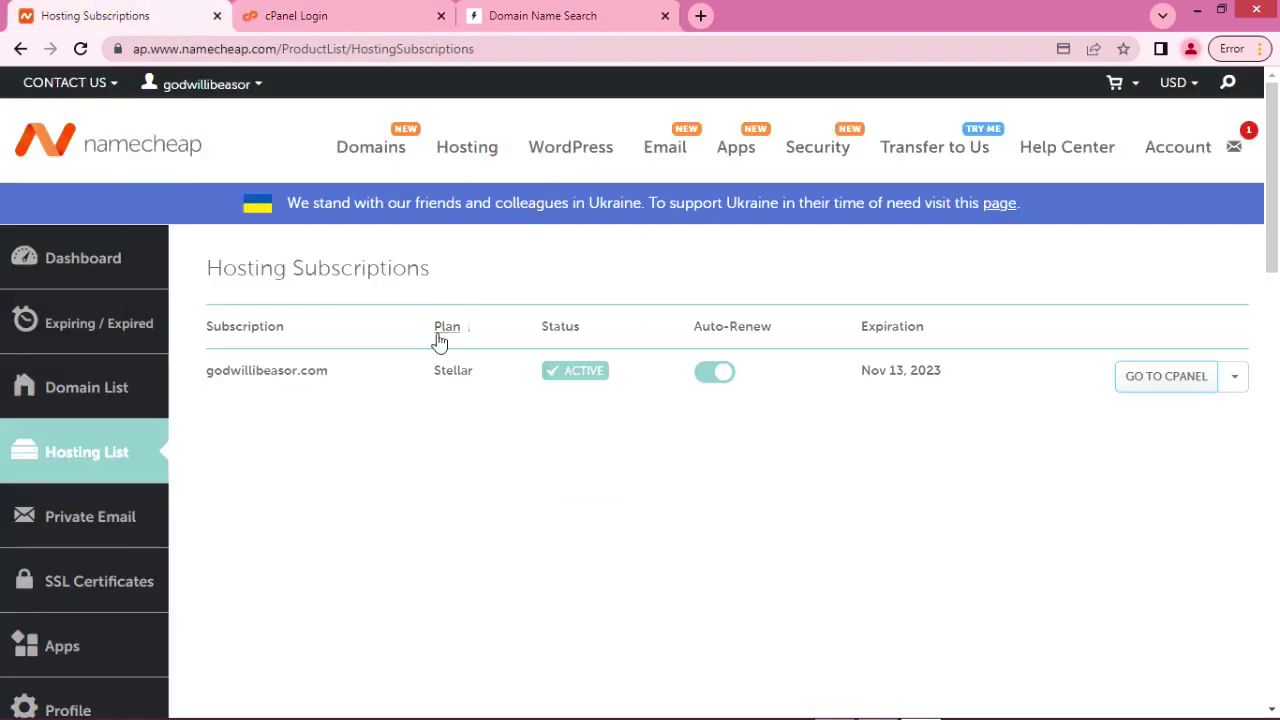
left_click(594, 12)
left_click(552, 48)
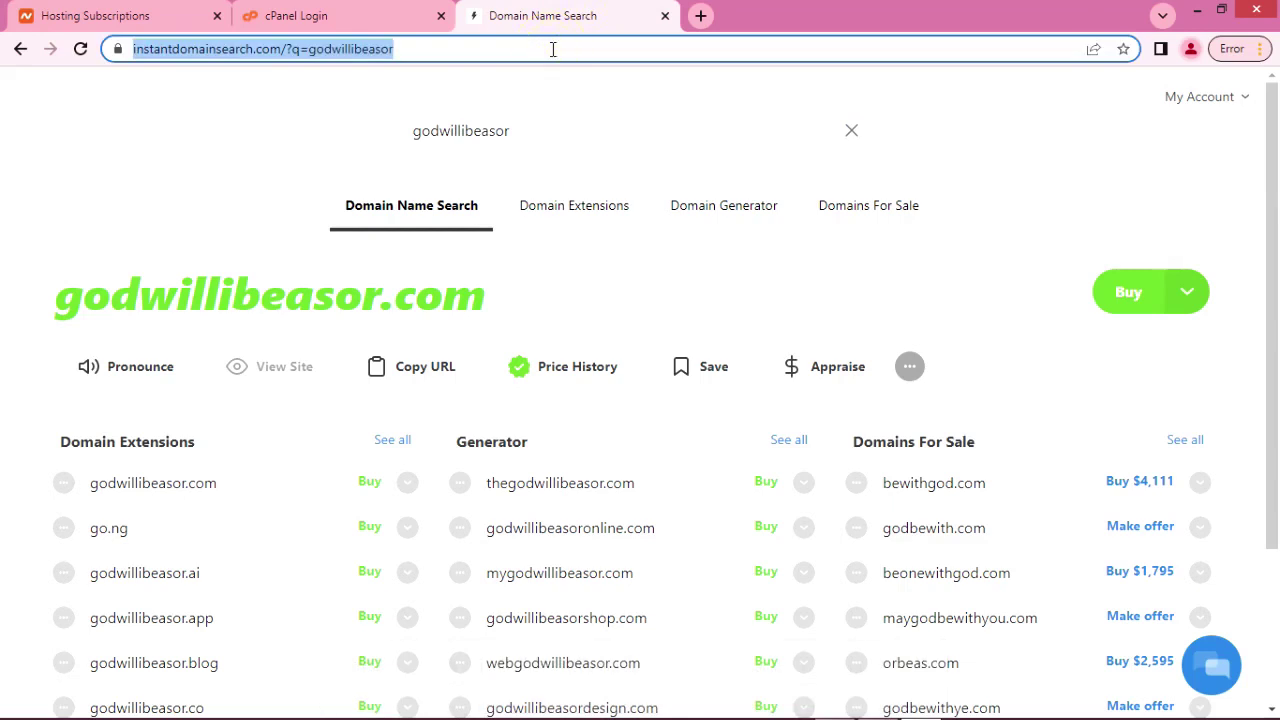
Load godwillibeasor.com/cpanel in the browser to reach the cPanel login page
type("gi")
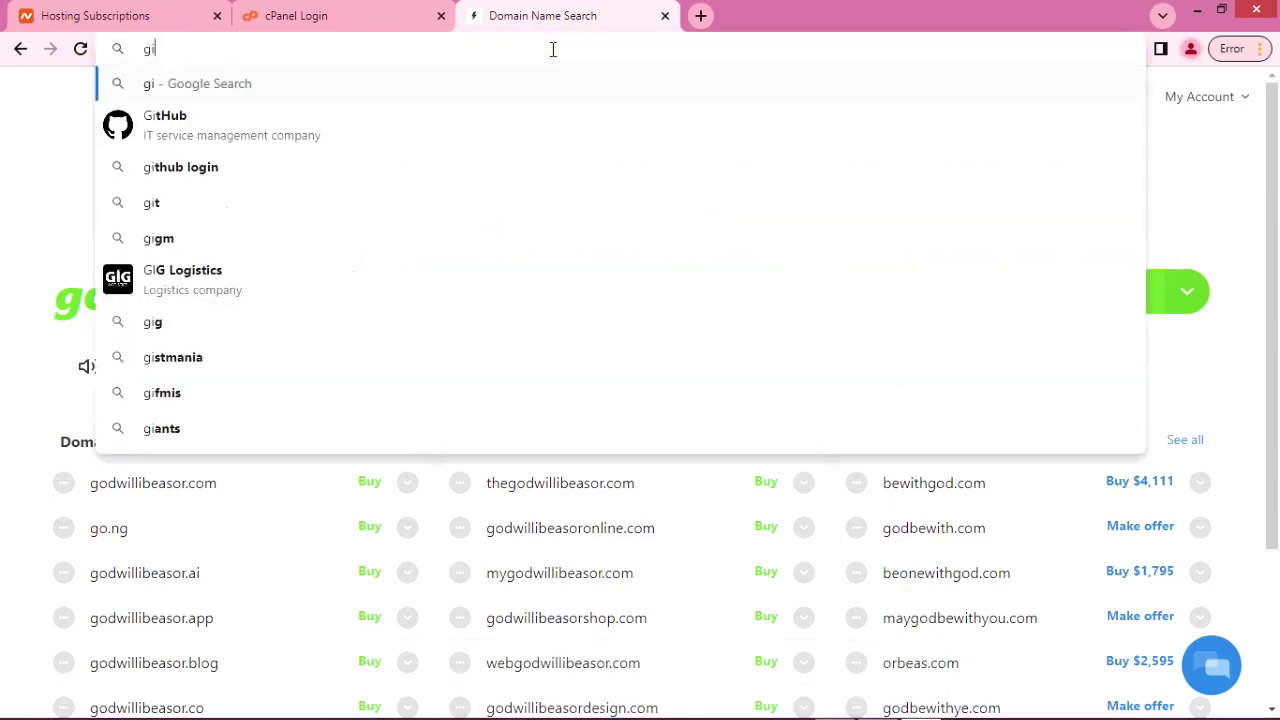
key("BackSpace")
type("od")
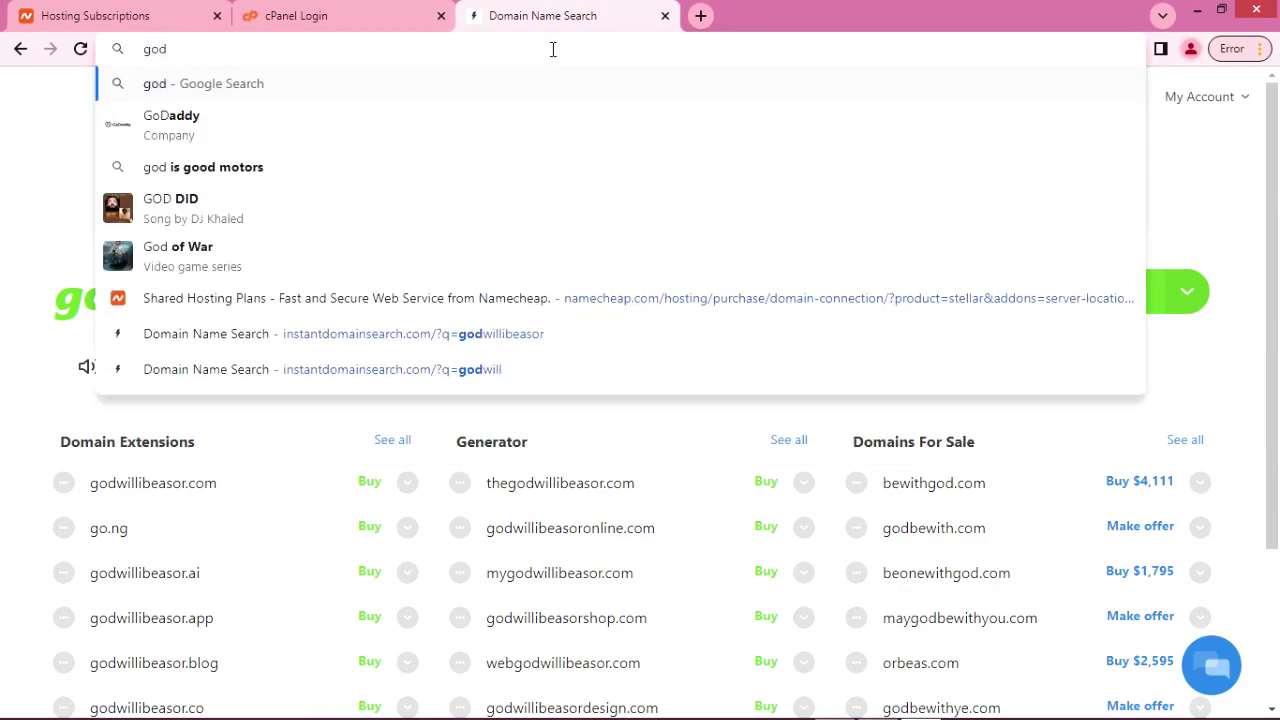
type("willi")
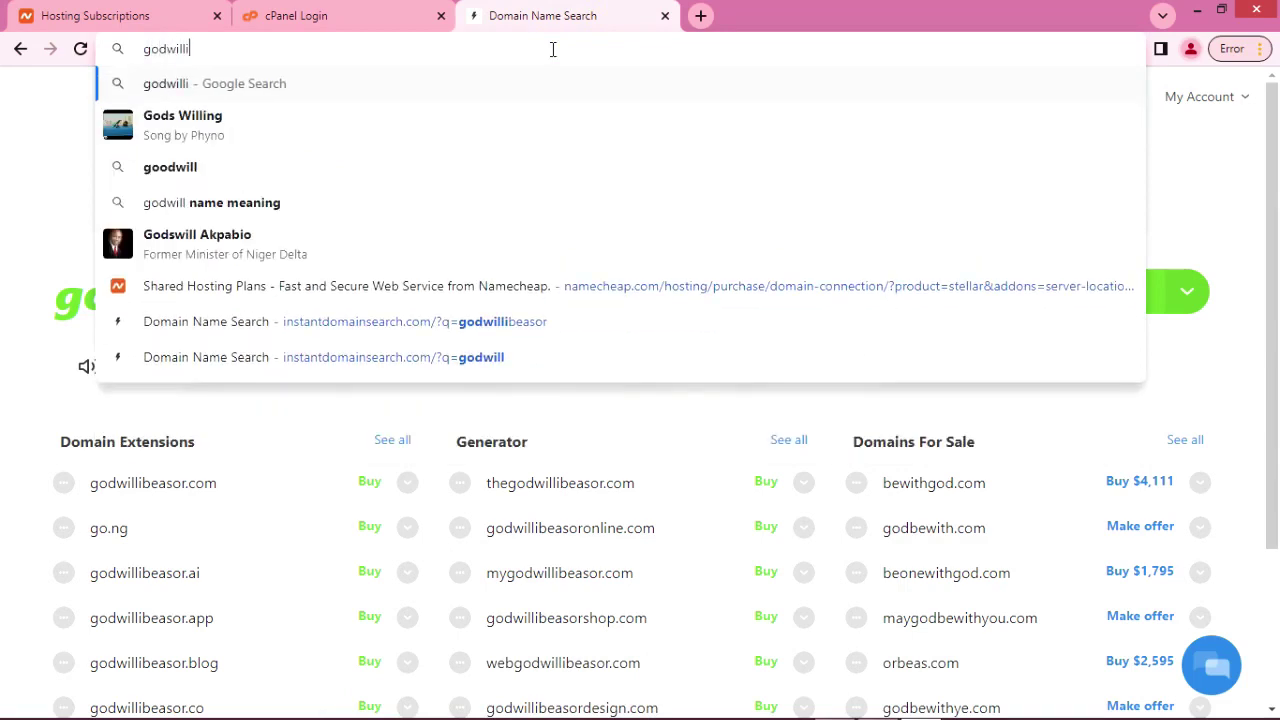
type("be")
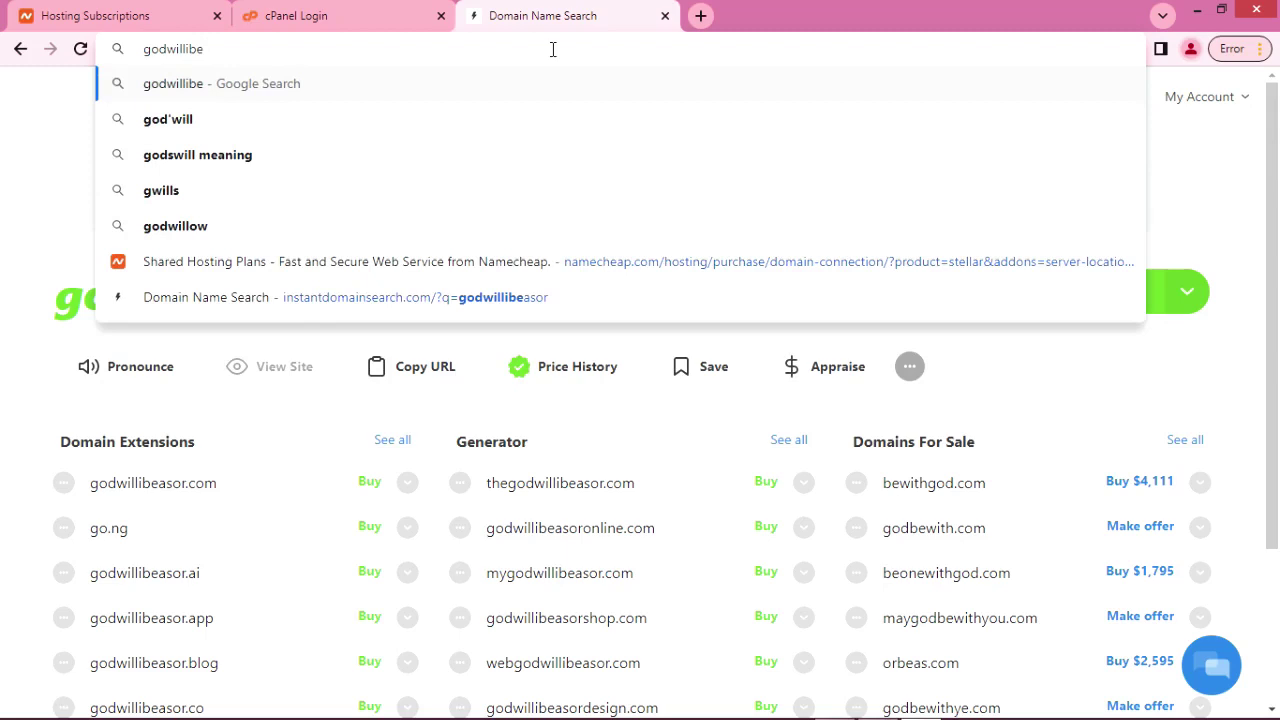
type("as")
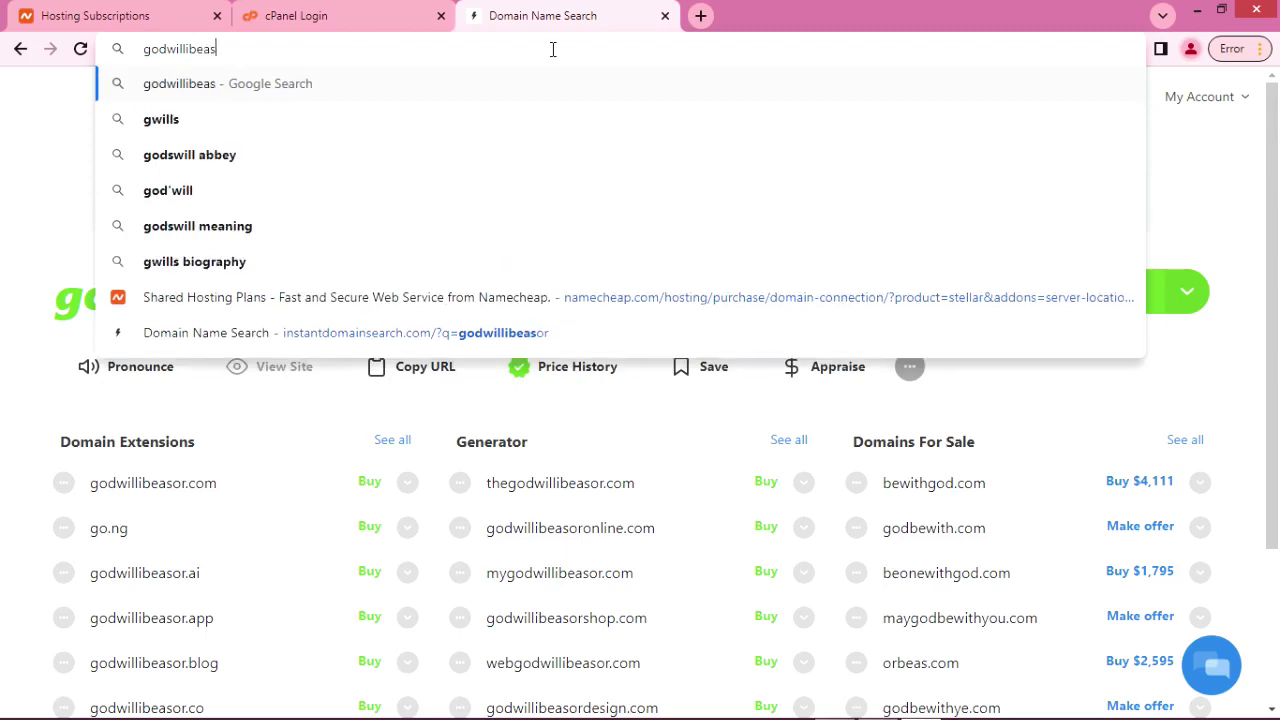
type("or.com")
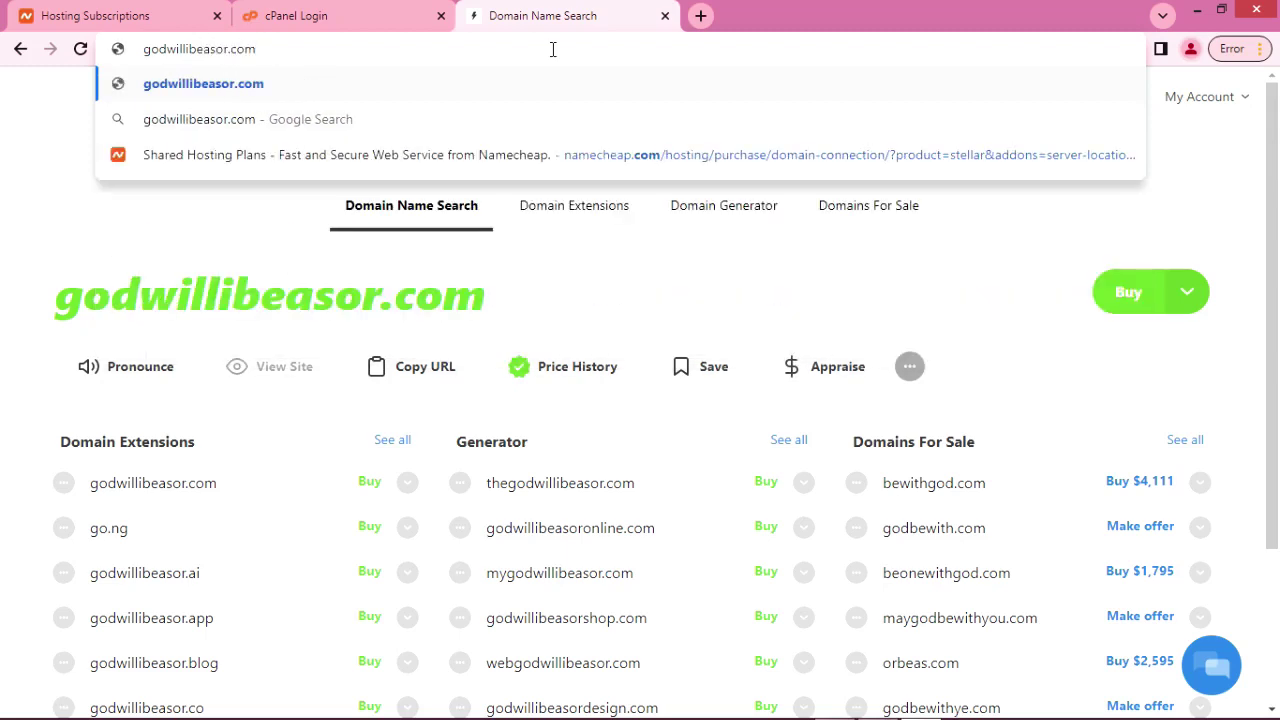
type("/c")
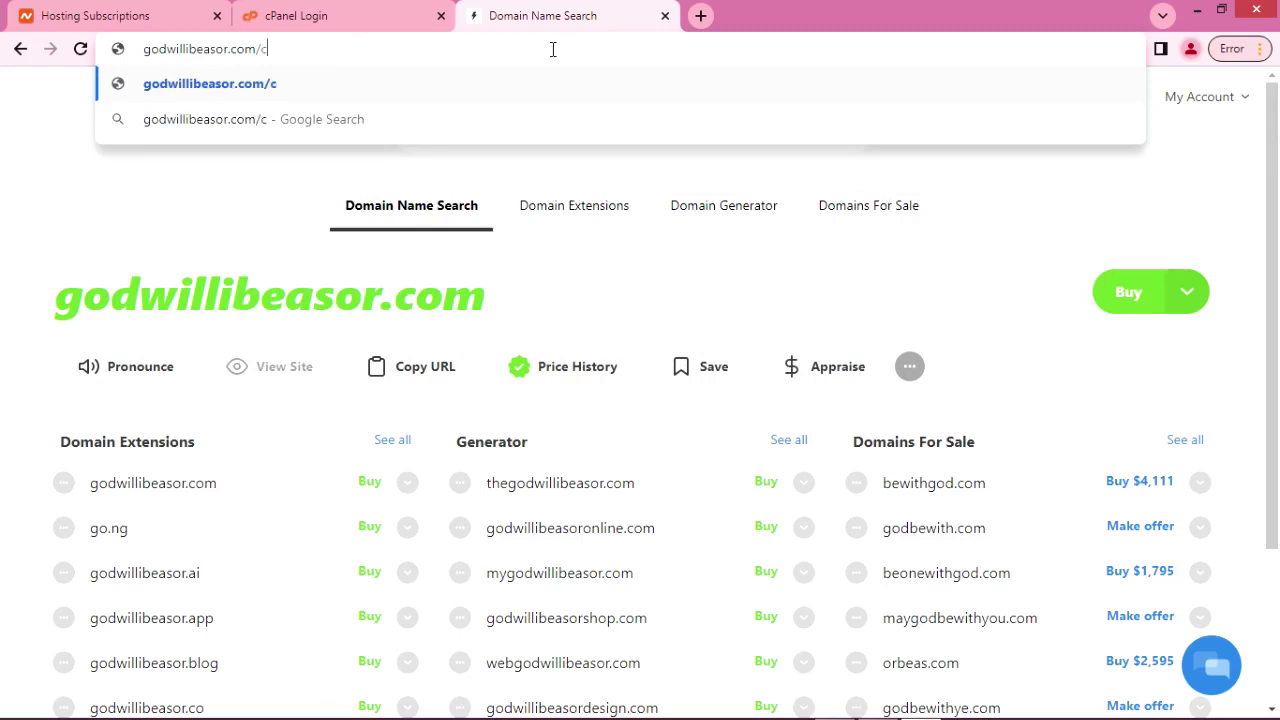
type("panel")
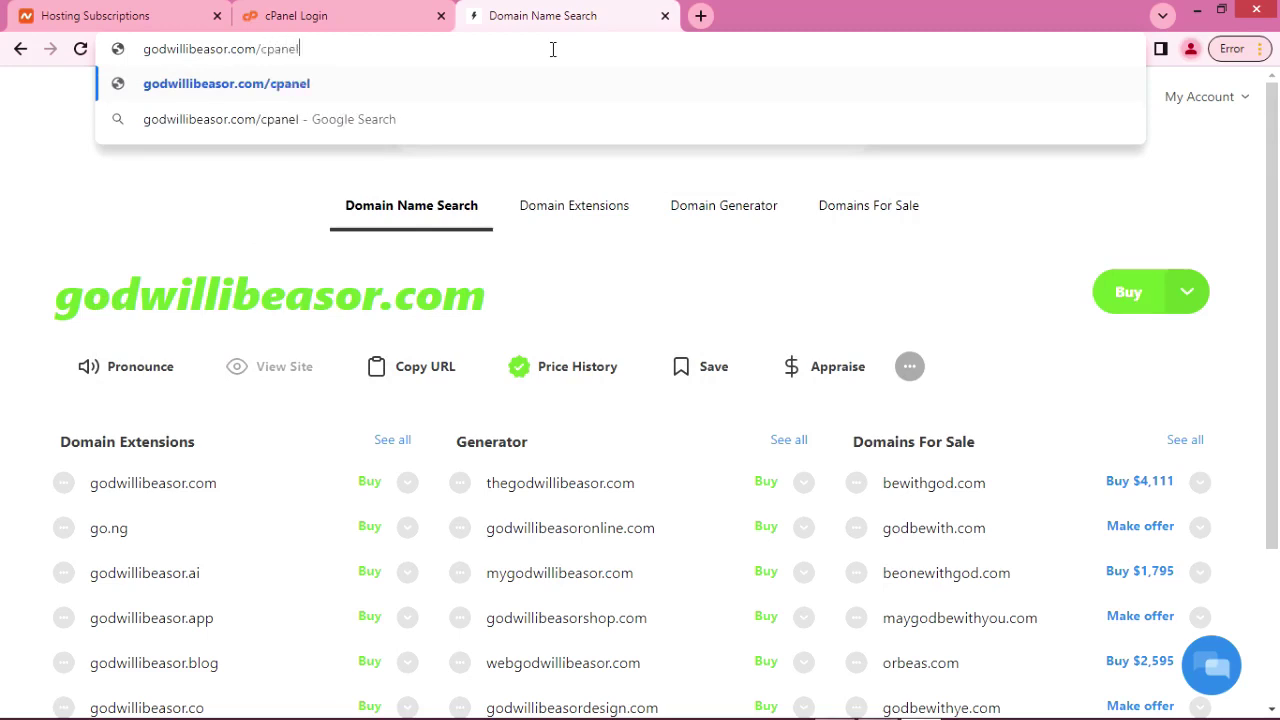
key("Return")
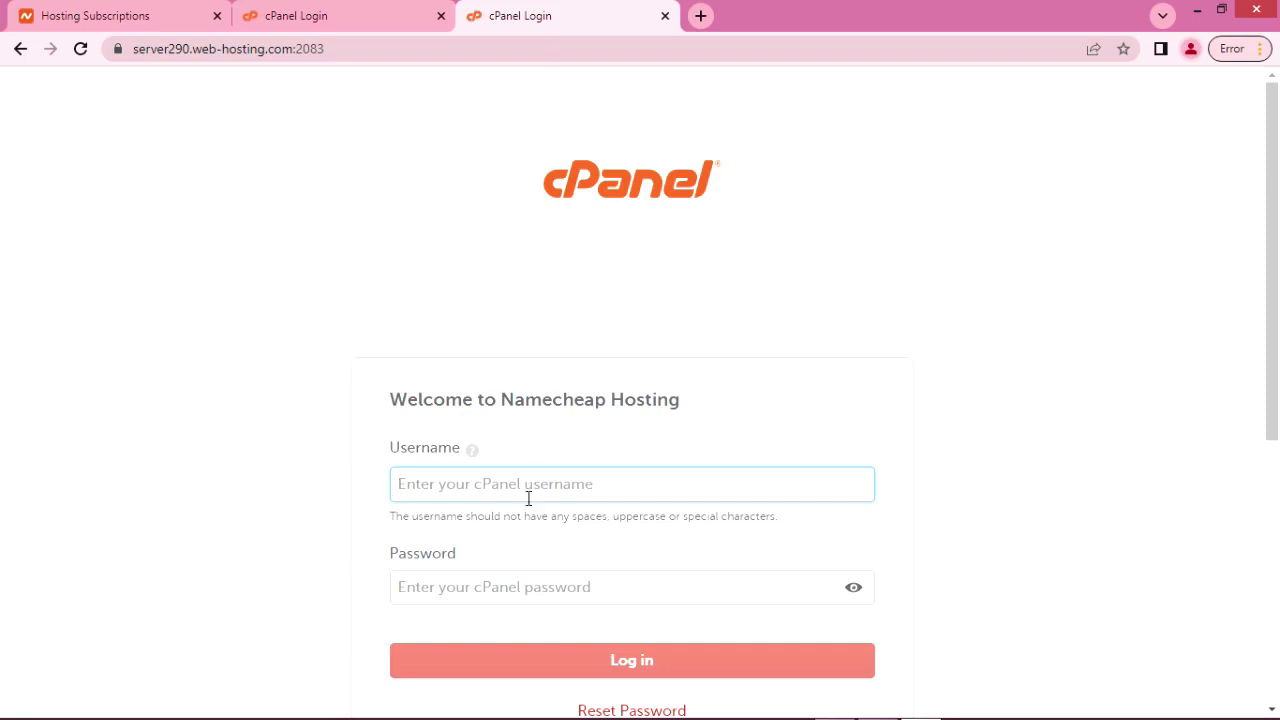
Close both cPanel login tabs after reviewing the IP-address-changed warning
scroll(539, 490, "down", 3)
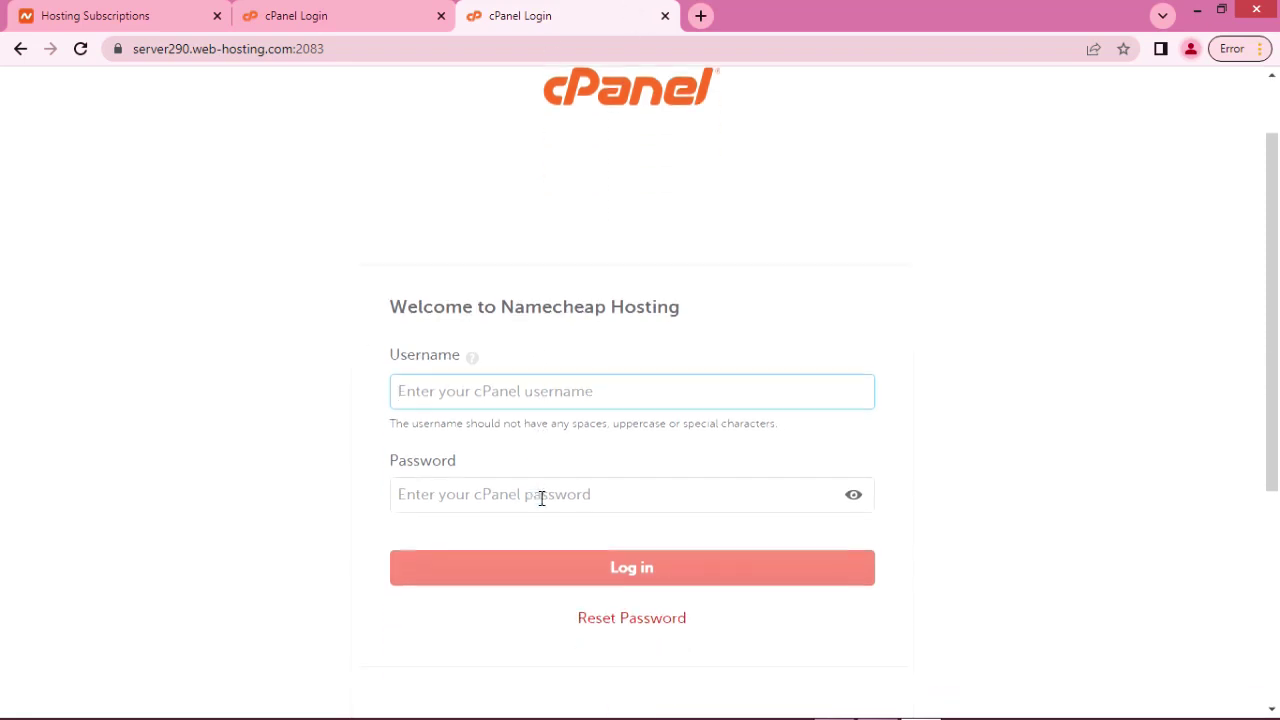
left_click(665, 16)
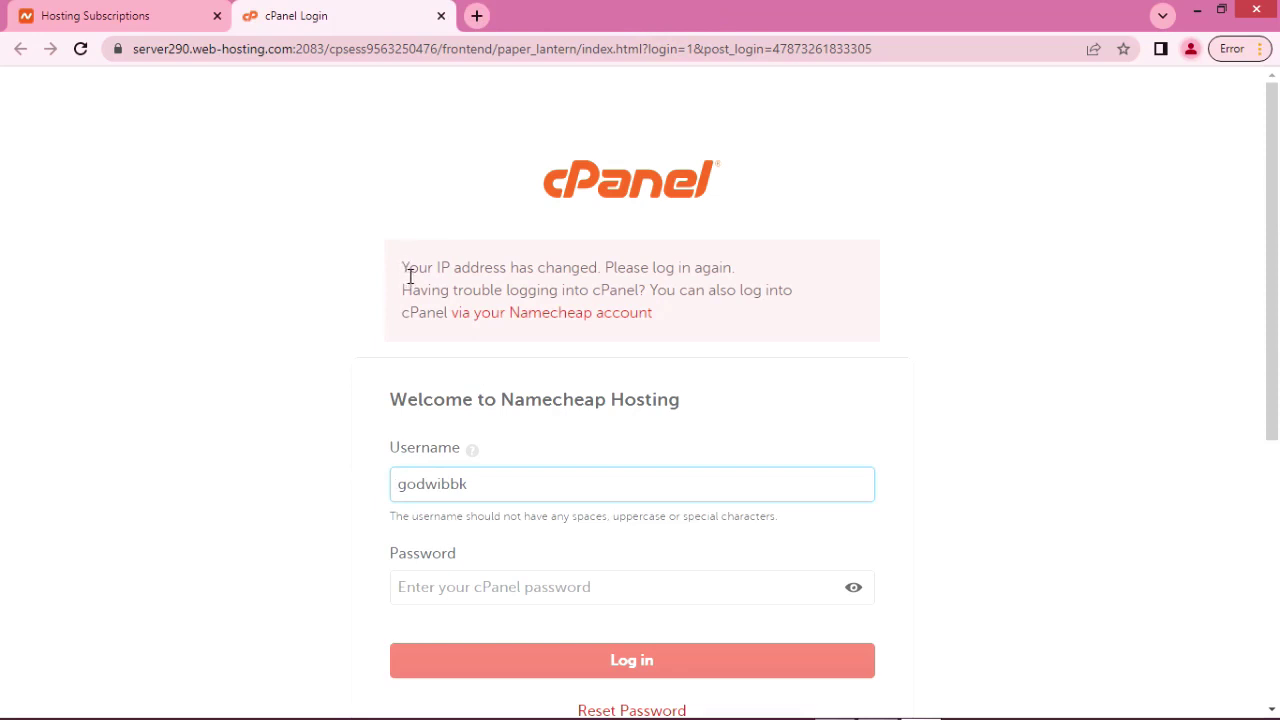
left_click_drag(403, 267, 740, 329)
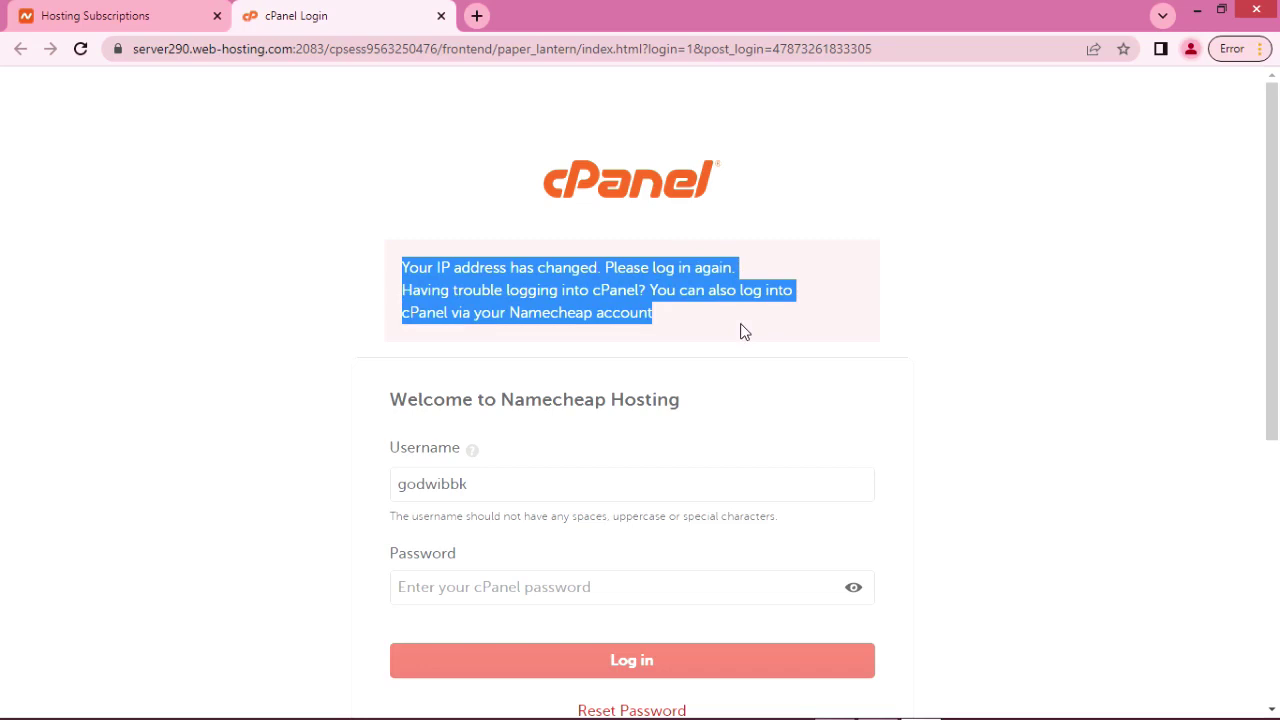
left_click(610, 447)
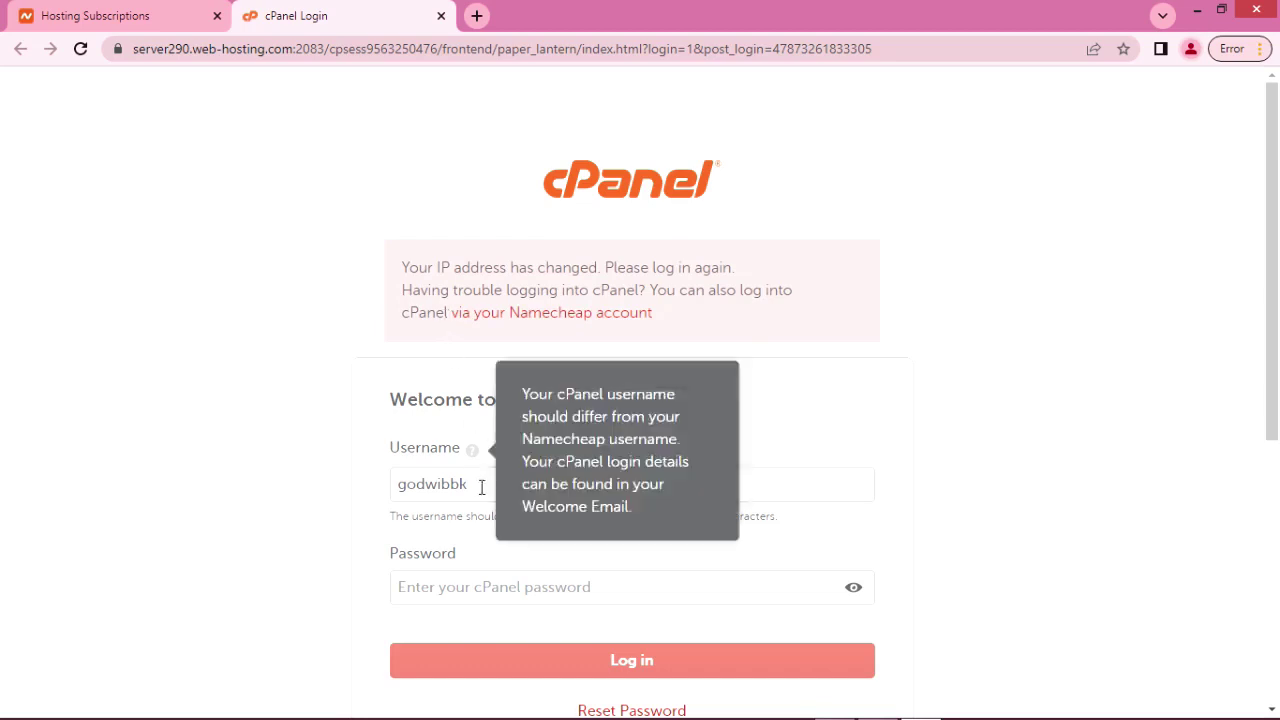
scroll(486, 475, "down", 2)
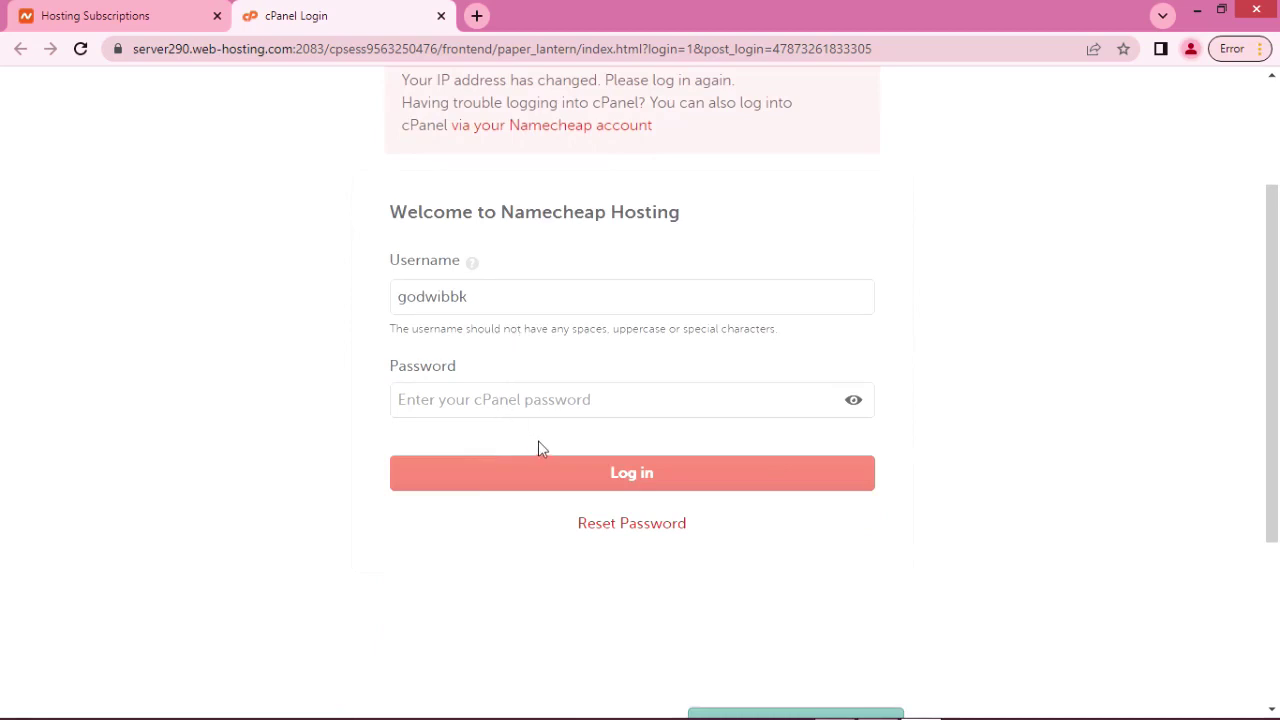
scroll(538, 441, "up", 2)
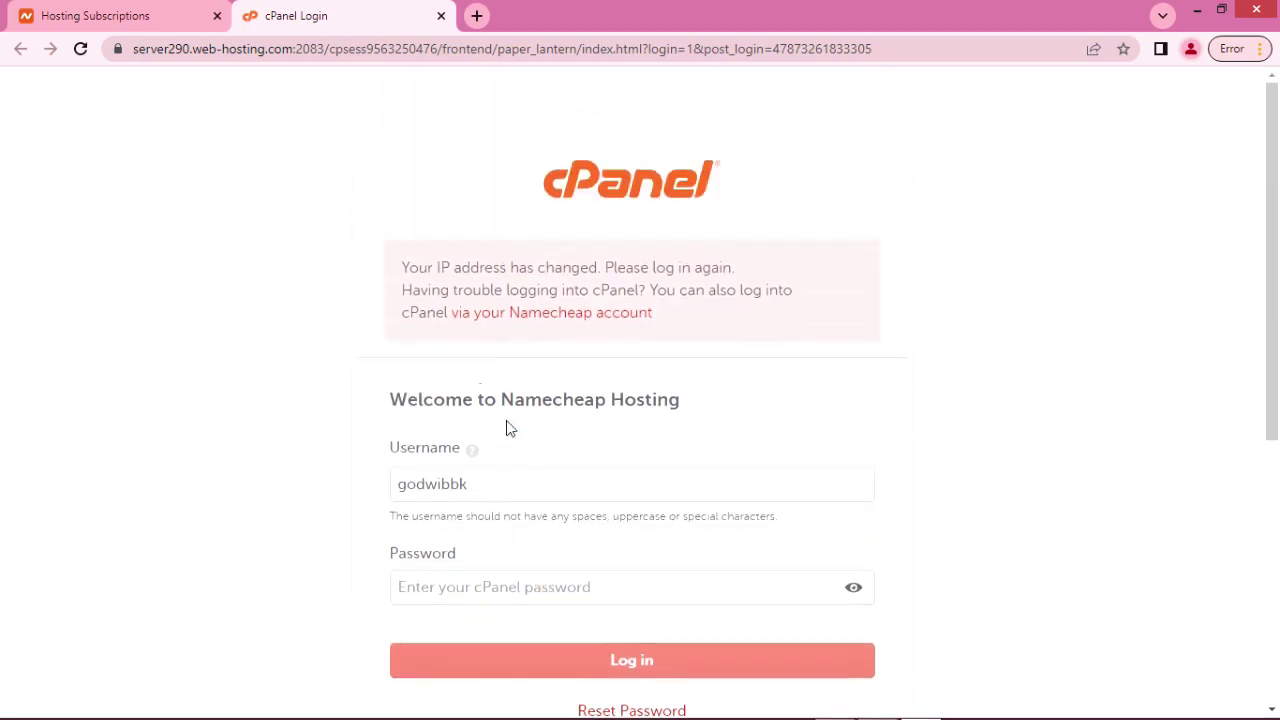
left_click(441, 16)
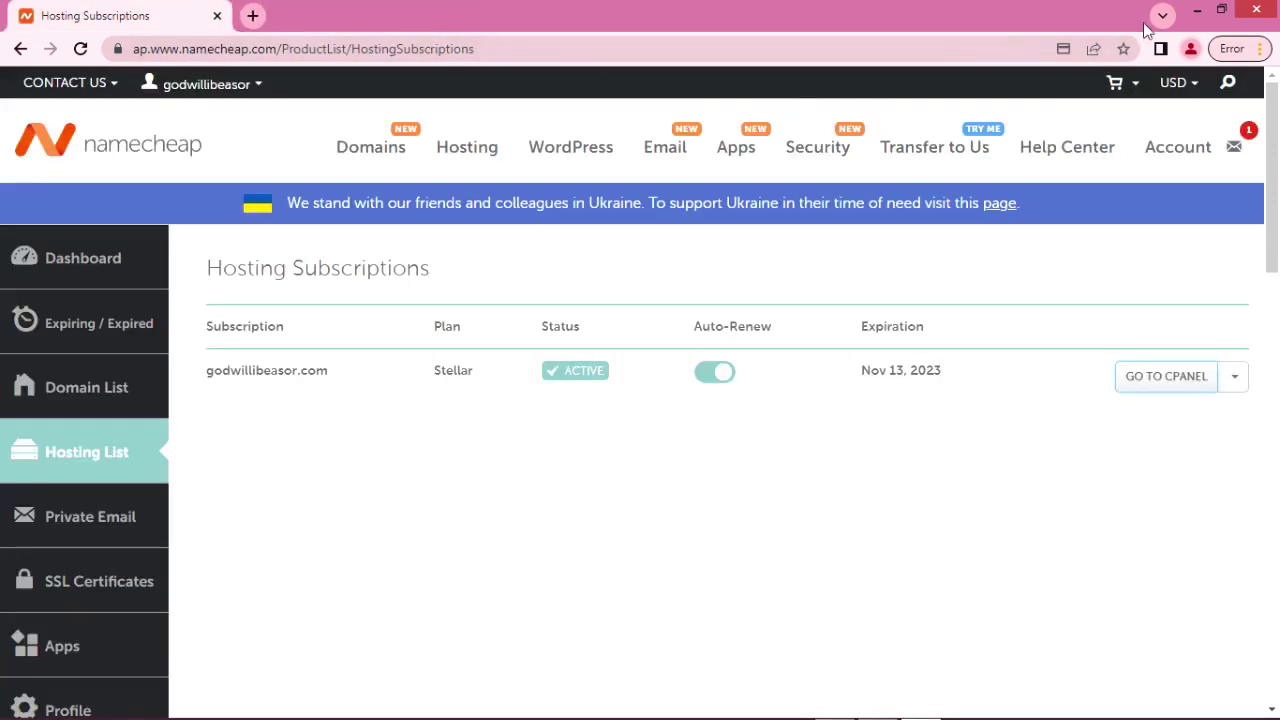
Minimize both Chrome windows, refresh the desktop and launch Hotspot Shield
left_click(1197, 11)
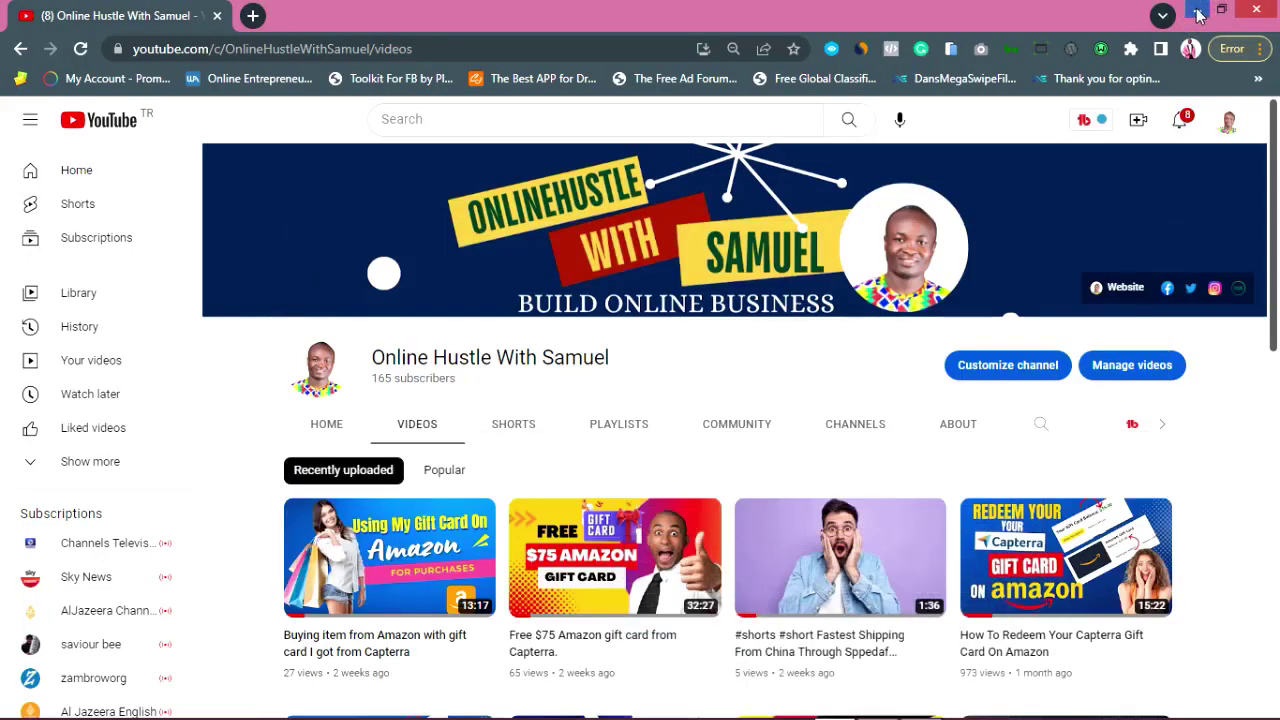
left_click(1199, 13)
right_click(874, 176)
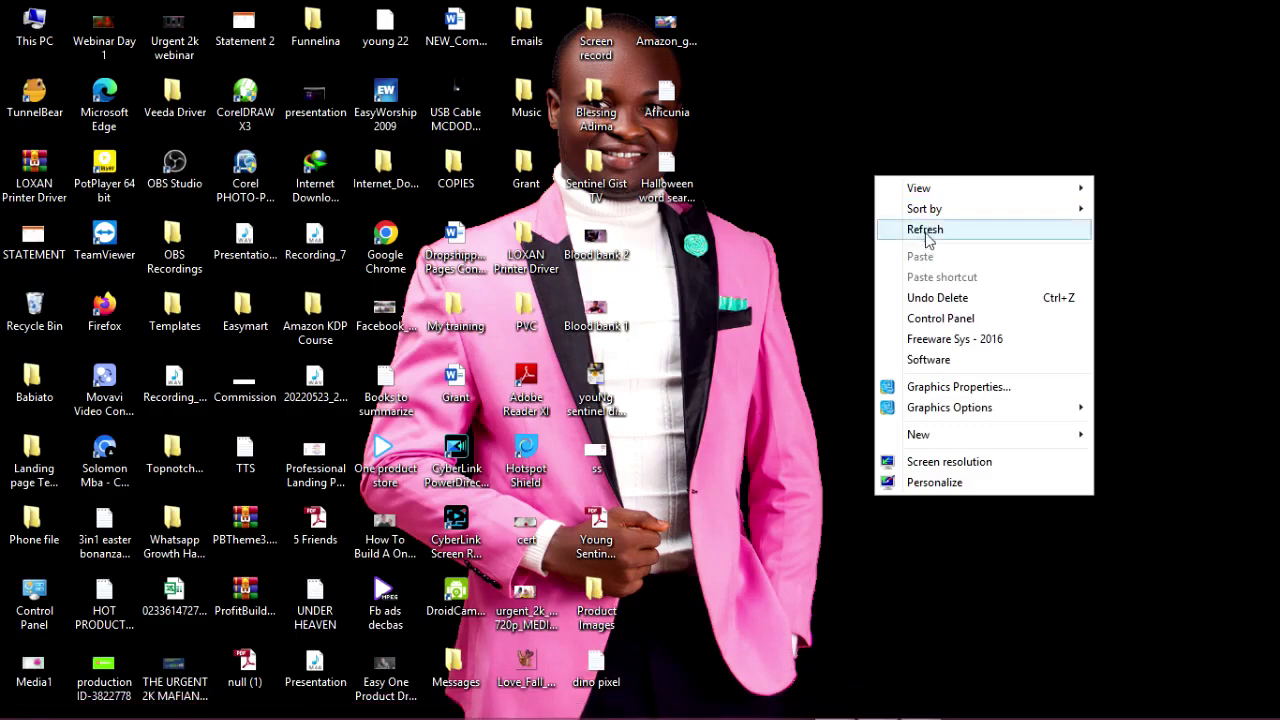
left_click(925, 231)
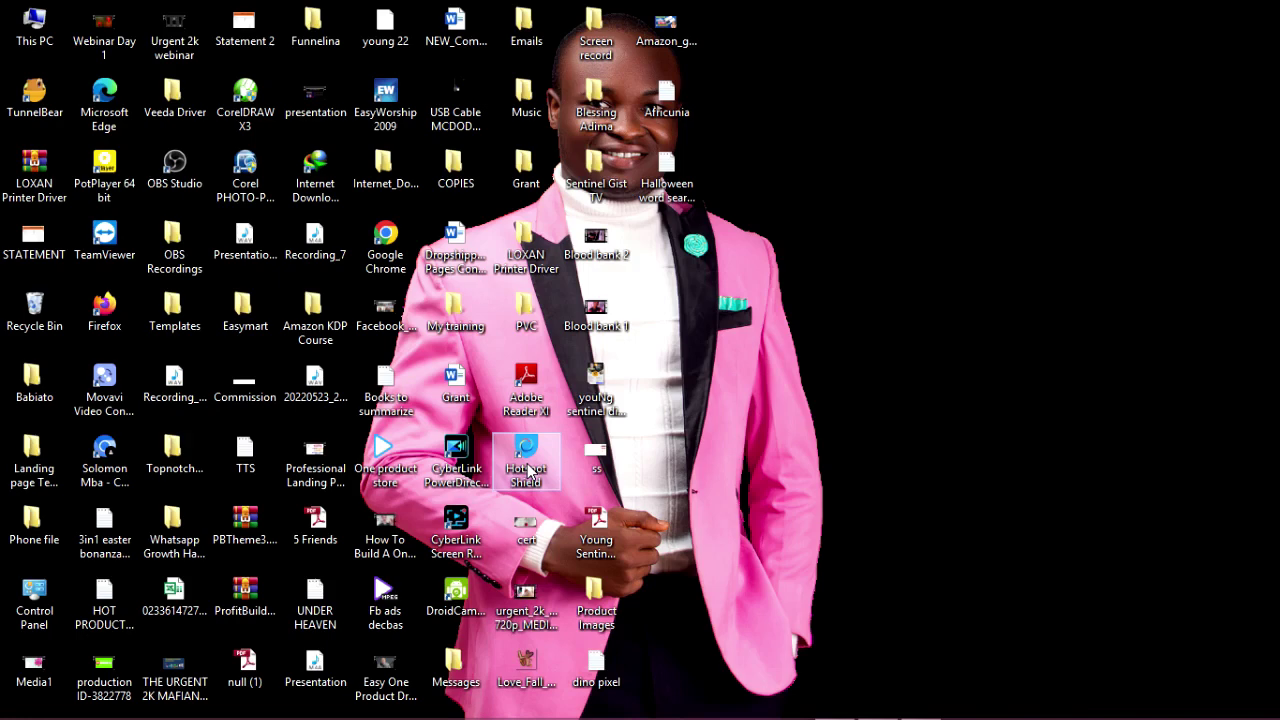
double_click(528, 468)
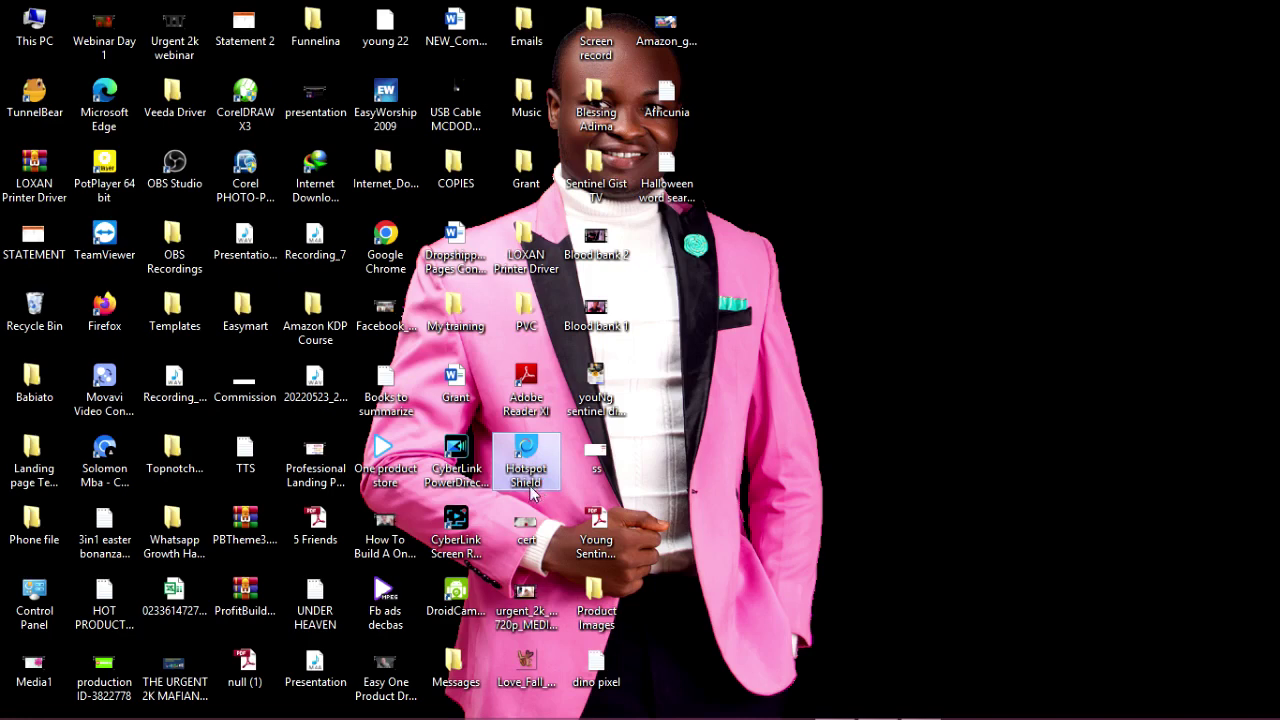
Refresh the desktop twice more, check the hidden tray apps, and relaunch Hotspot Shield
right_click(805, 201)
left_click(852, 255)
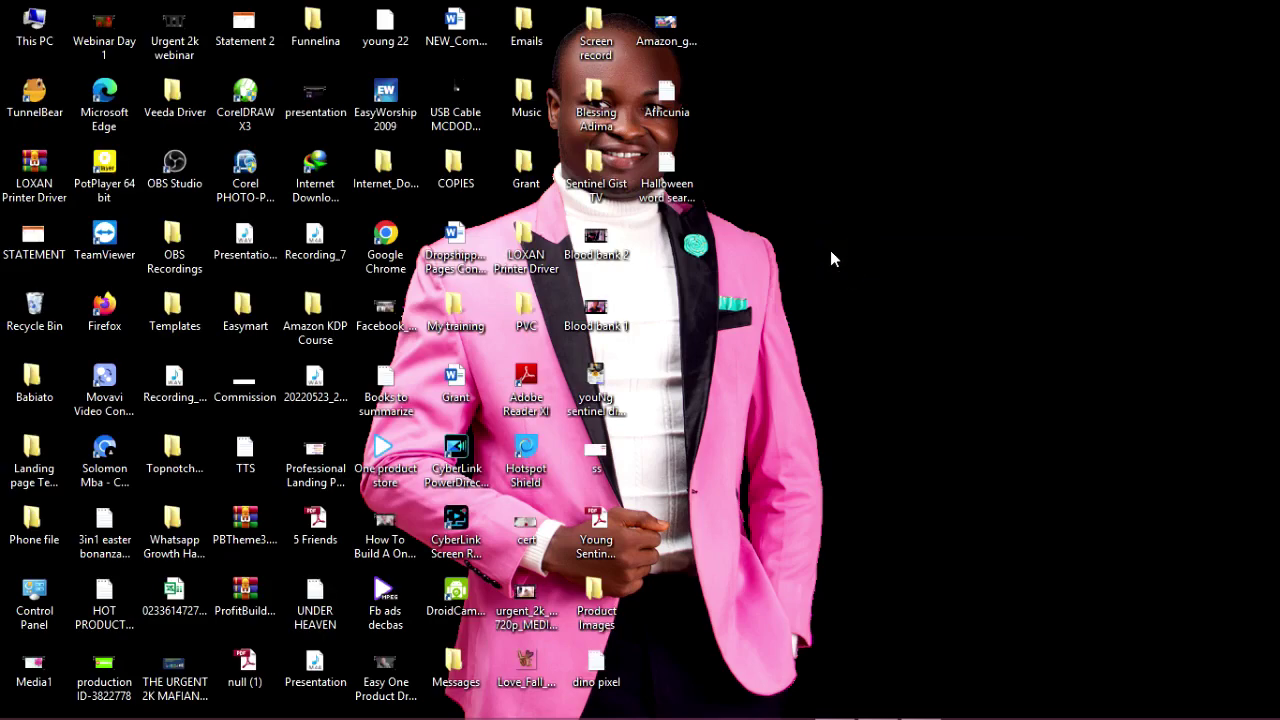
right_click(818, 96)
left_click(848, 151)
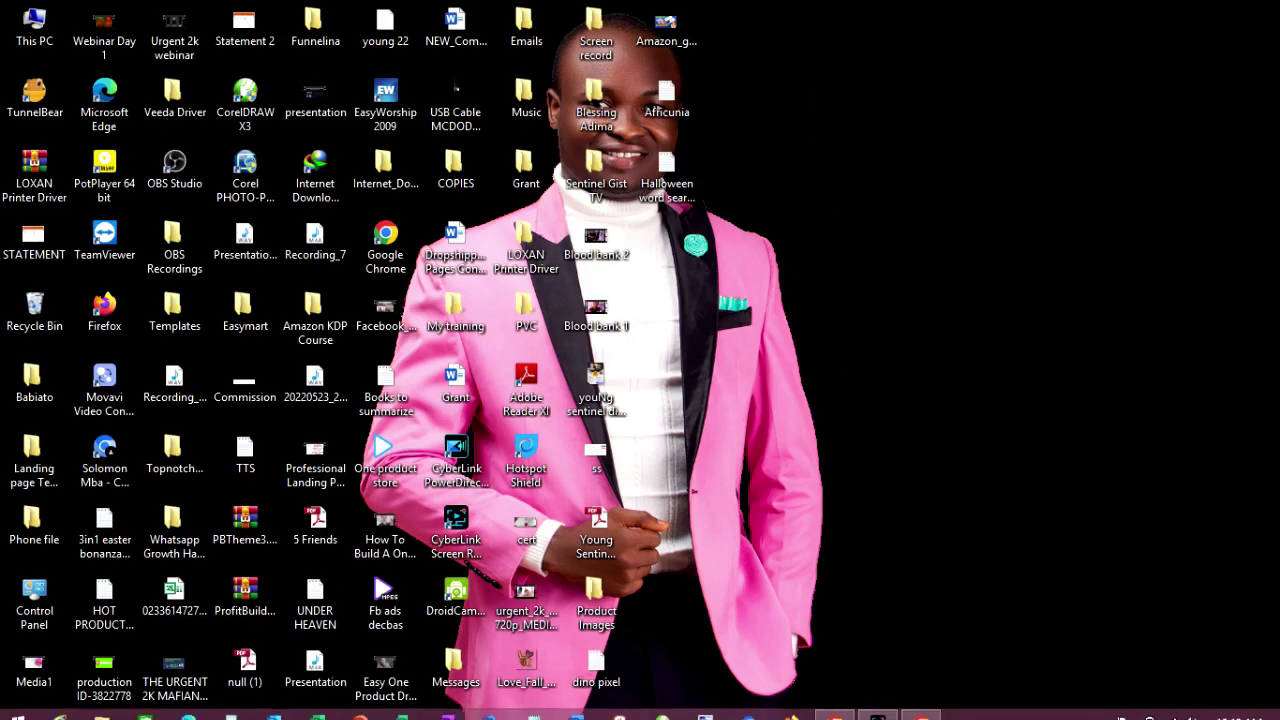
left_click(1101, 706)
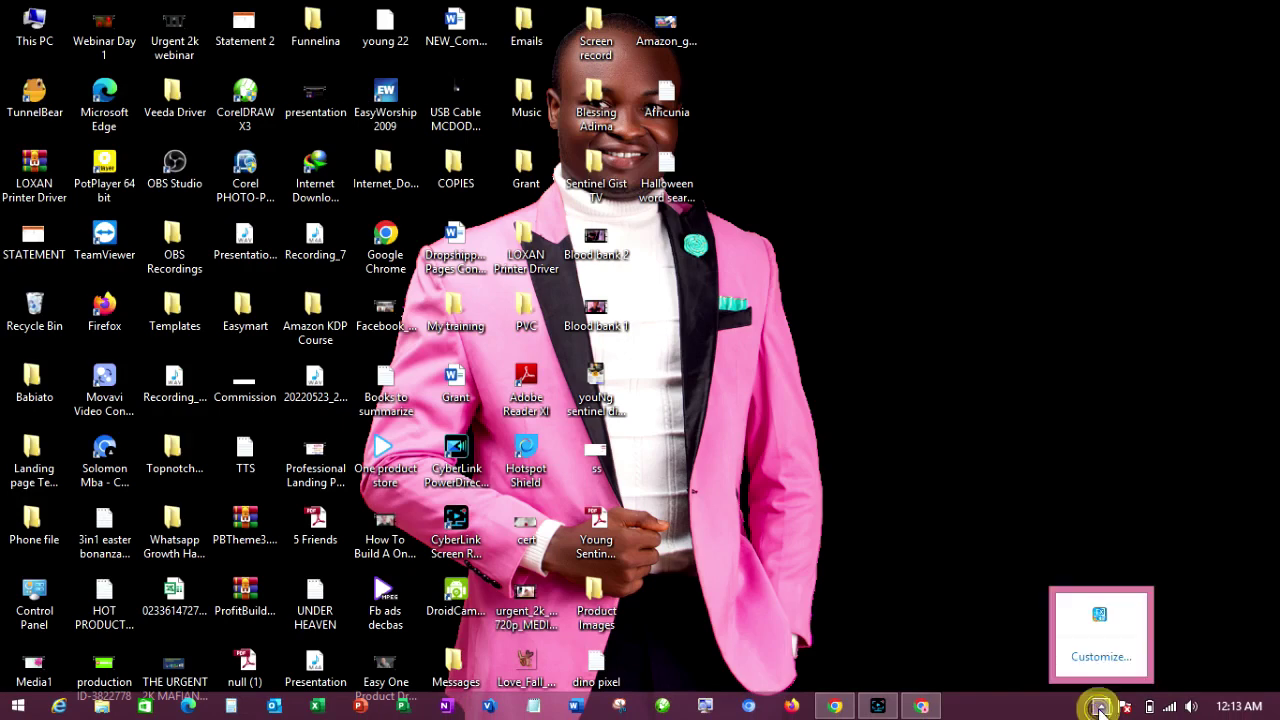
double_click(540, 458)
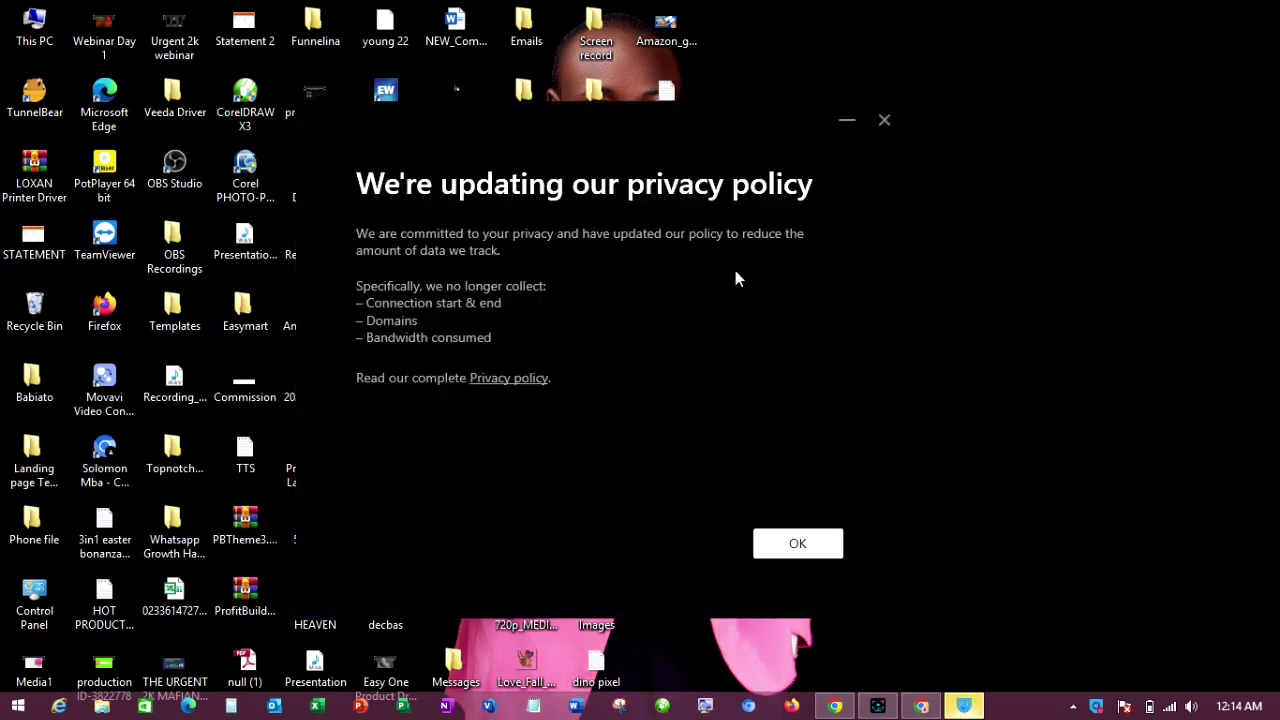
Acknowledge the privacy notice, connect the VPN on an Auto location, and dismiss the connected toast
left_click(789, 545)
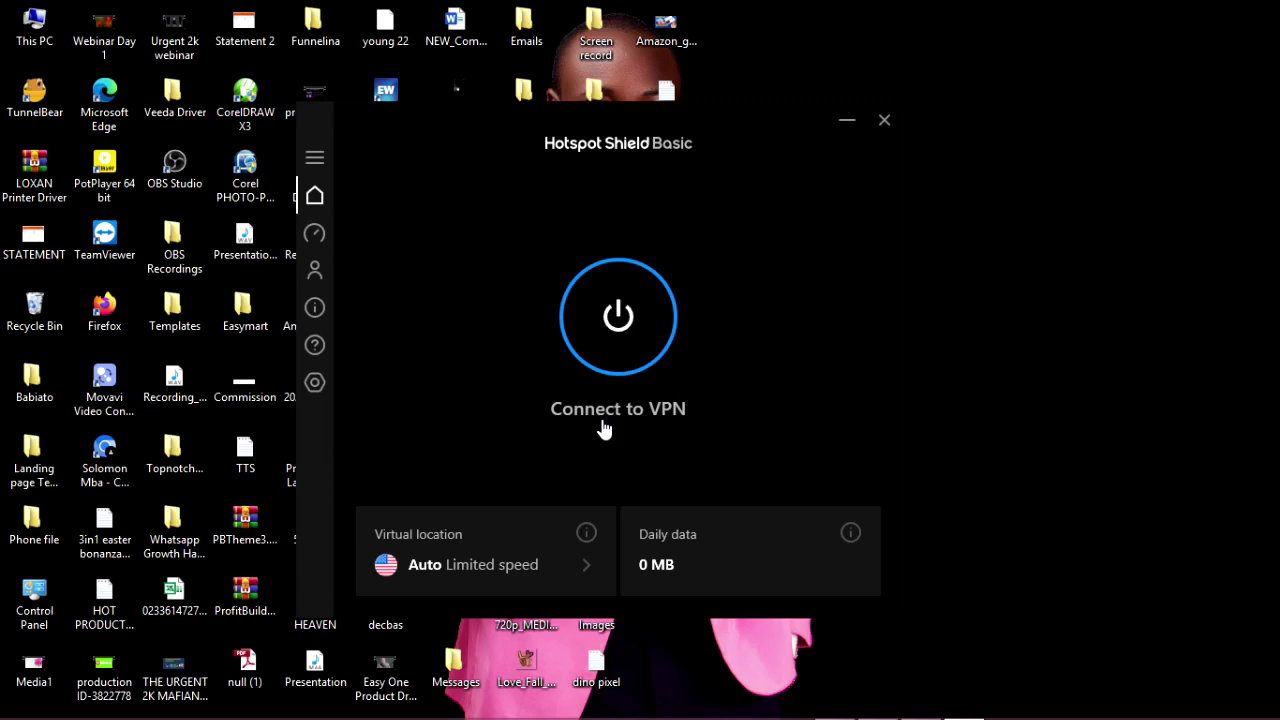
left_click(626, 330)
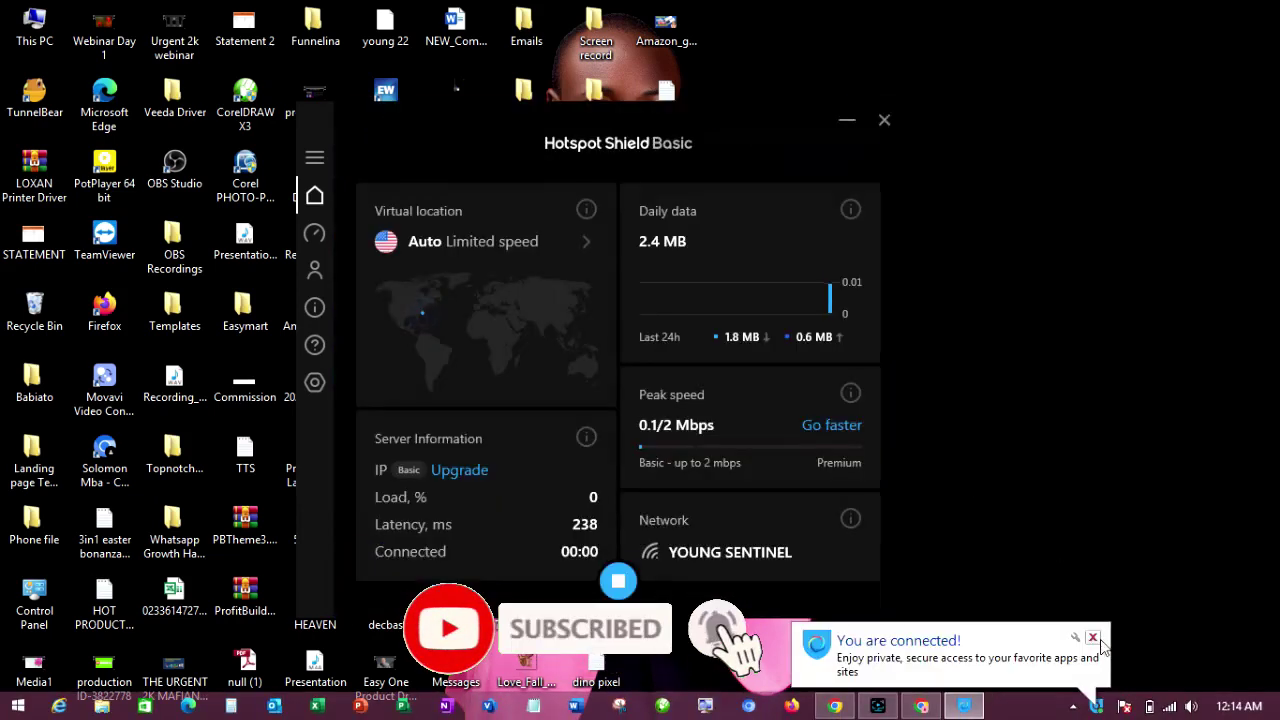
left_click(1093, 637)
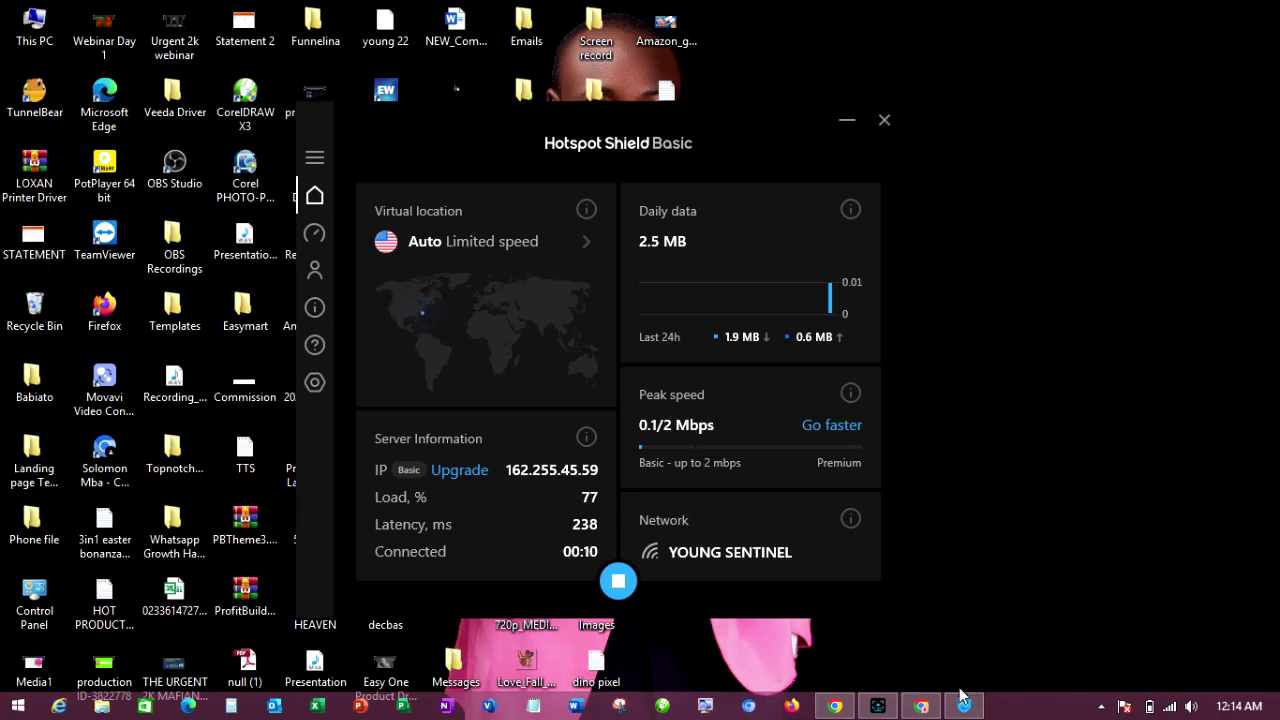
Open cPanel for the godwillibeasor.com hosting and scroll to the Softaculous Apps Installer
left_click(921, 706)
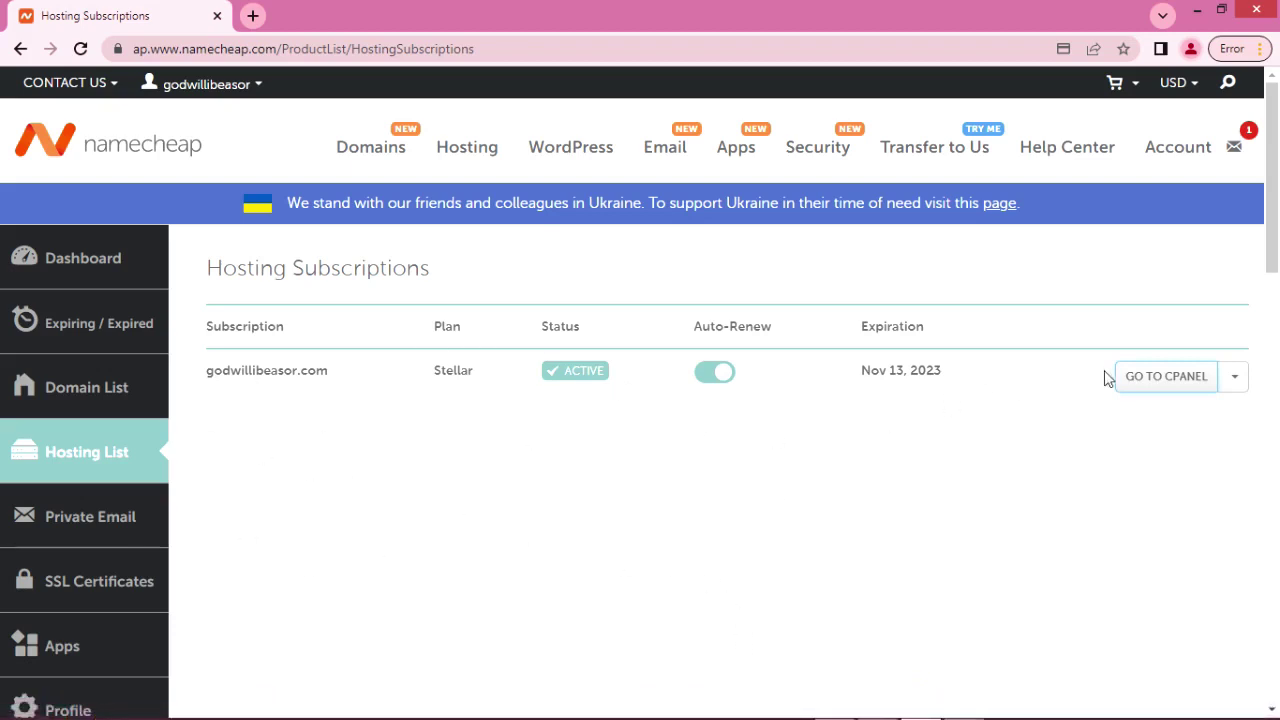
left_click(1160, 382)
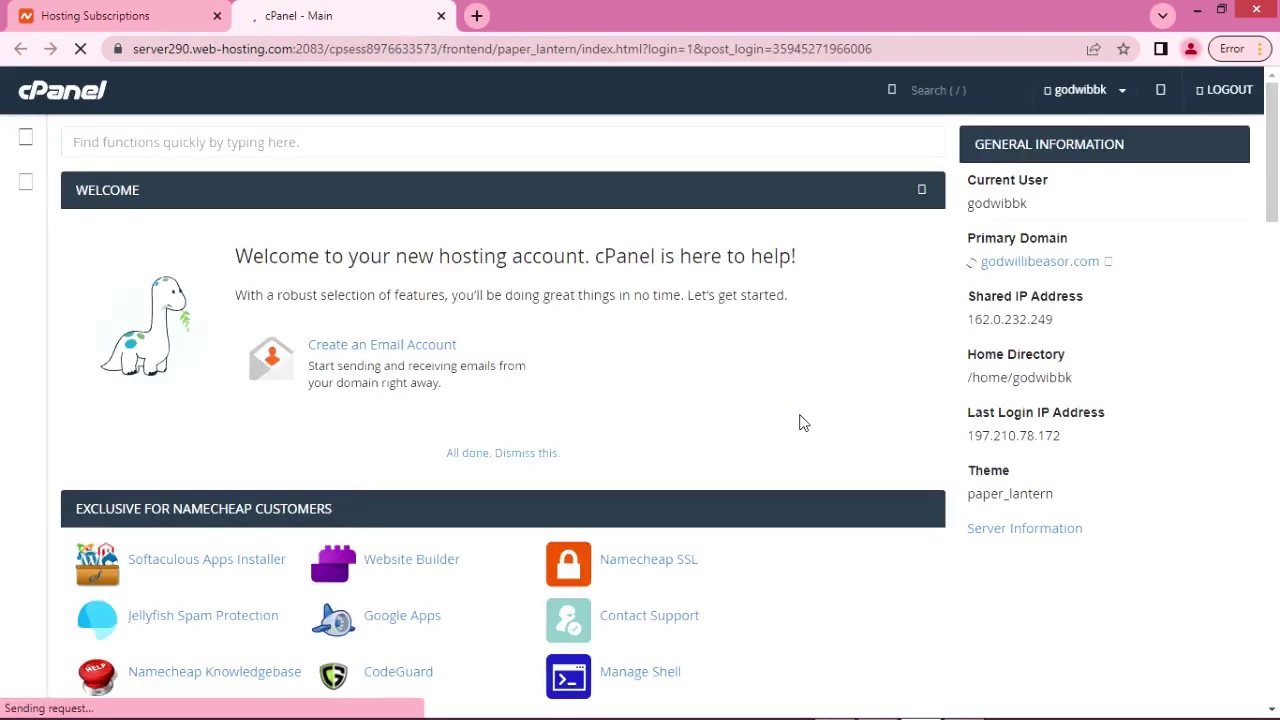
scroll(886, 277, "down", 5)
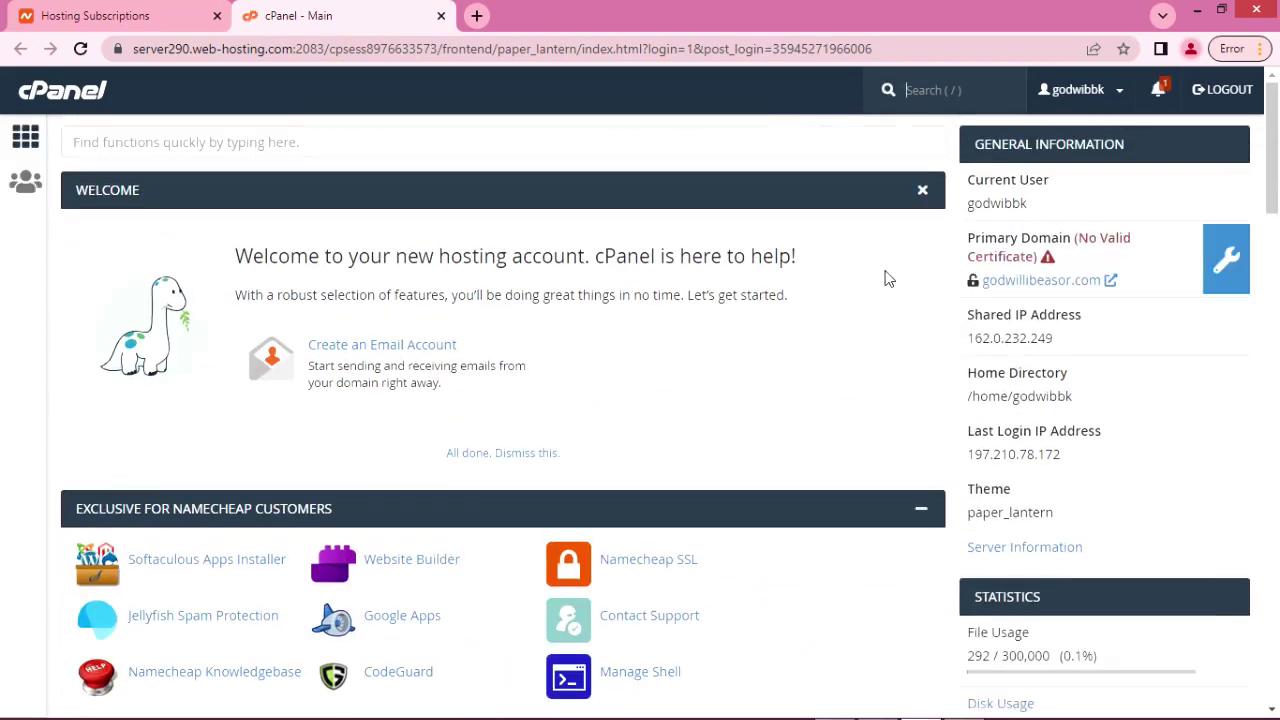
scroll(886, 277, "down", 4)
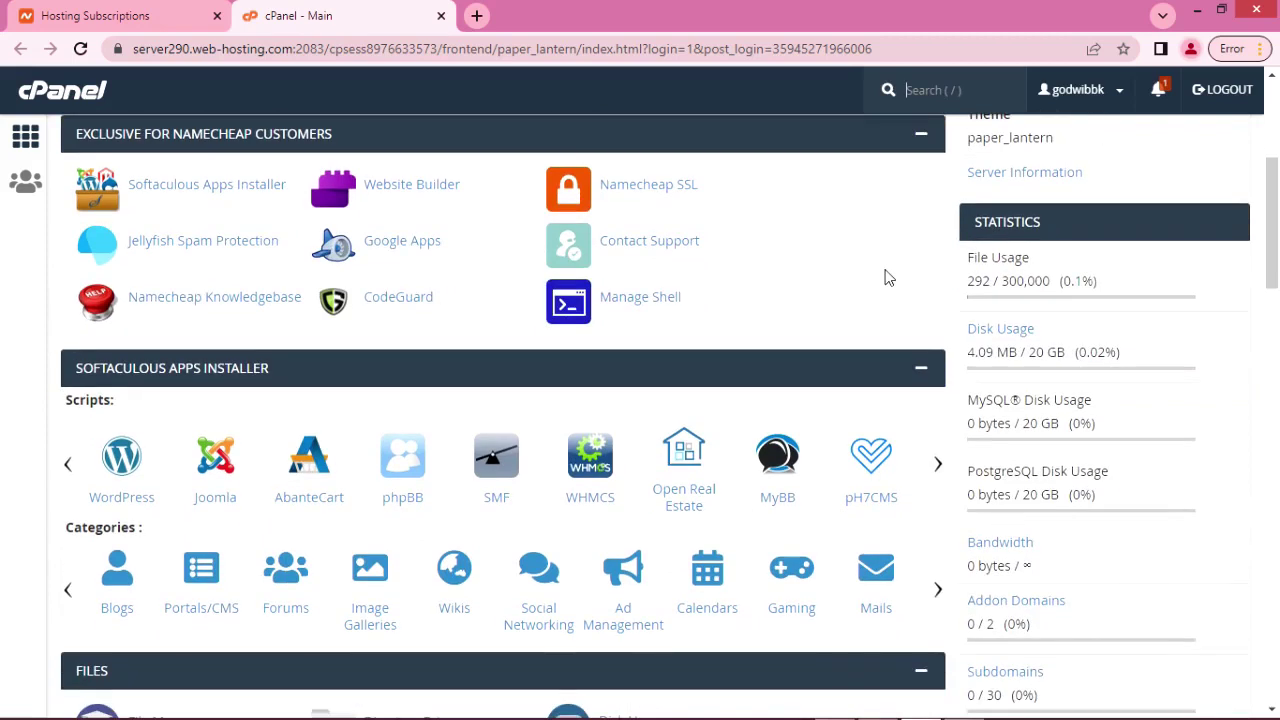
scroll(214, 209, "up", 2)
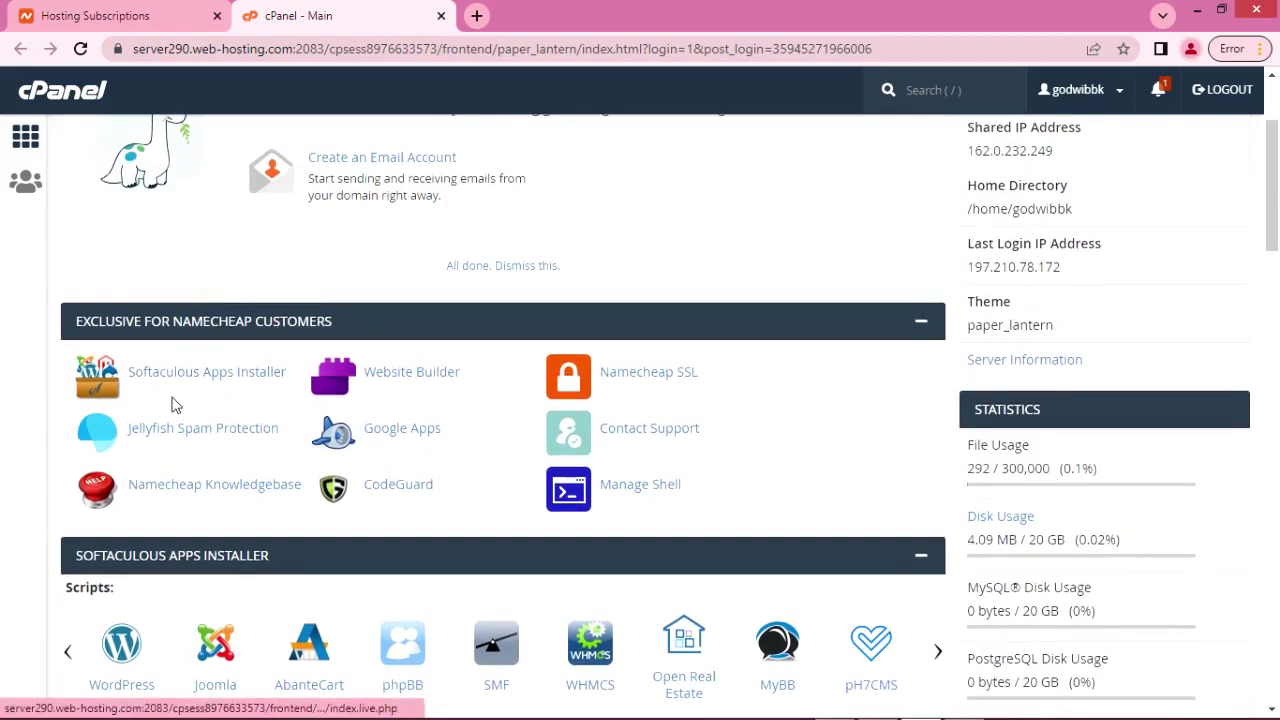
Open Softaculous and start a new WordPress installation
left_click(220, 376)
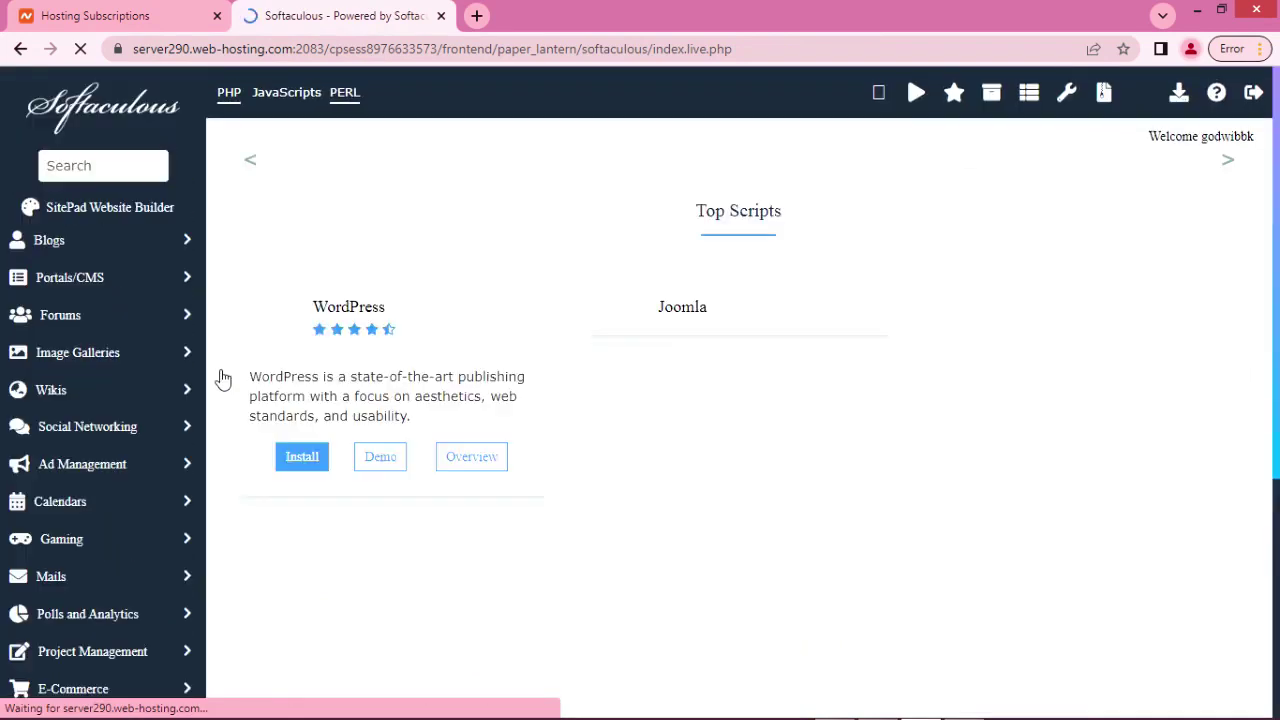
scroll(275, 310, "down", 1)
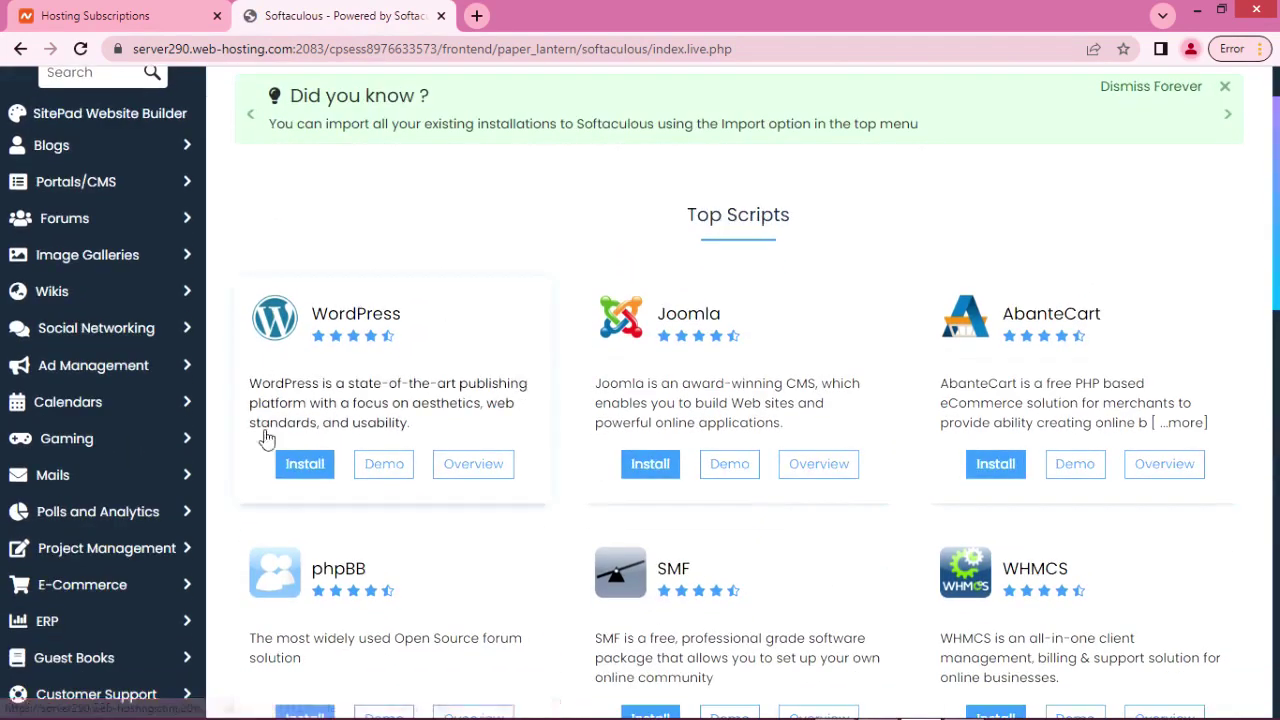
left_click(307, 467)
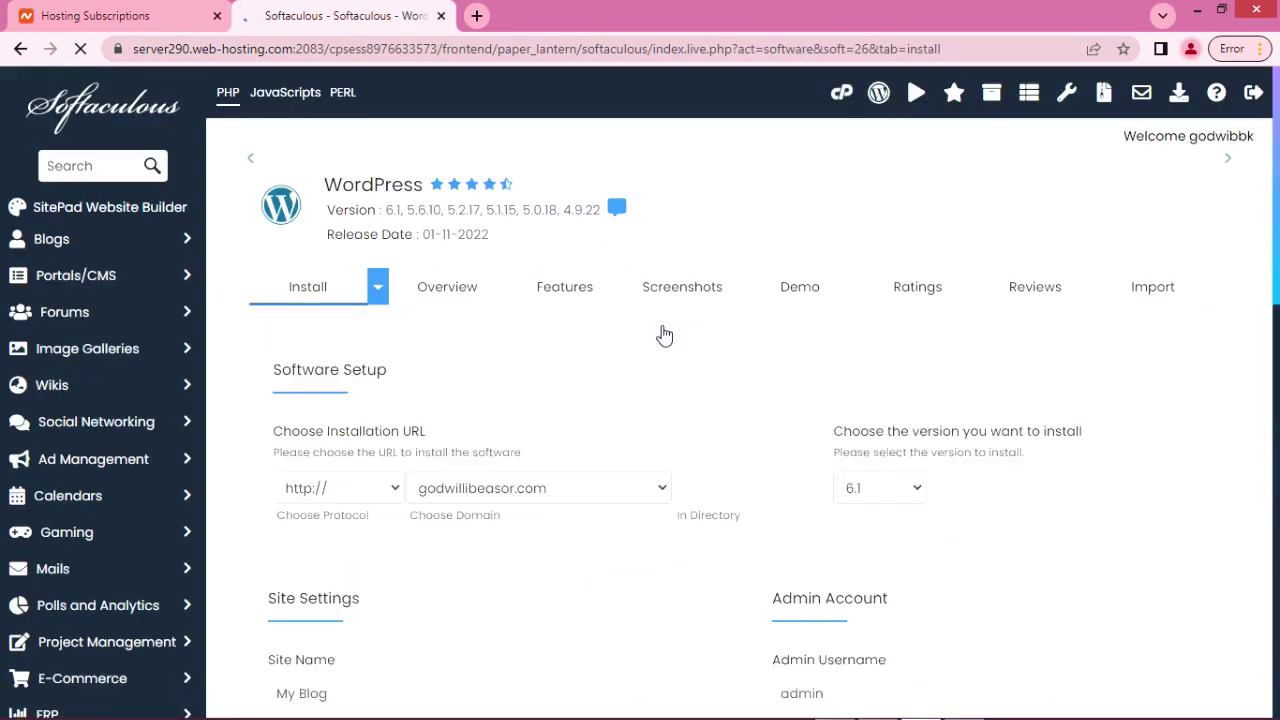
scroll(660, 318, "down", 2)
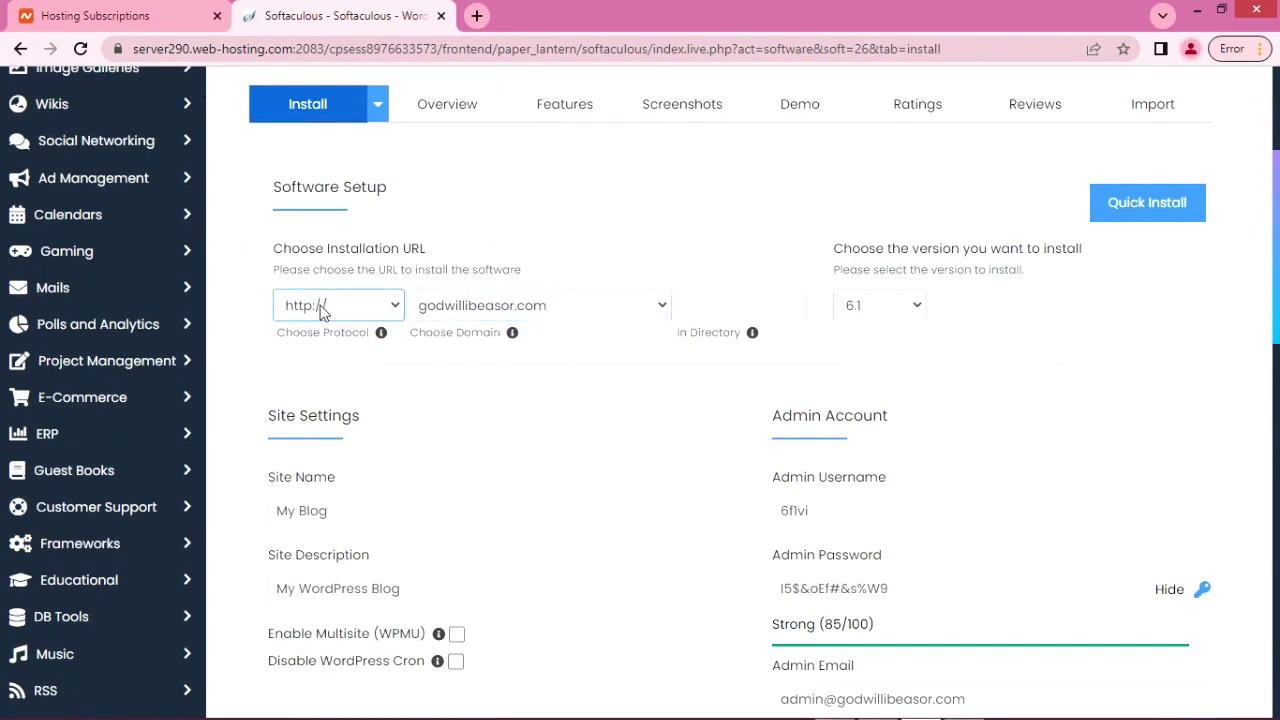
left_click(466, 314)
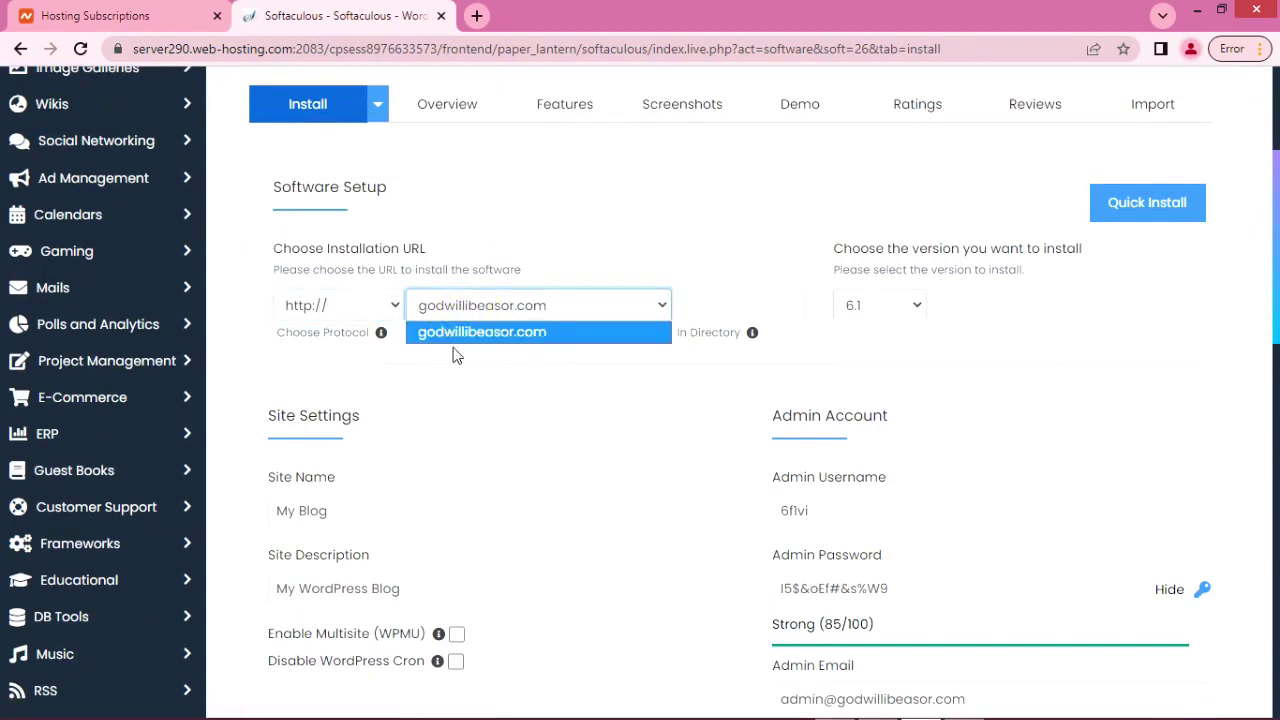
left_click(497, 332)
left_click(504, 305)
left_click(510, 330)
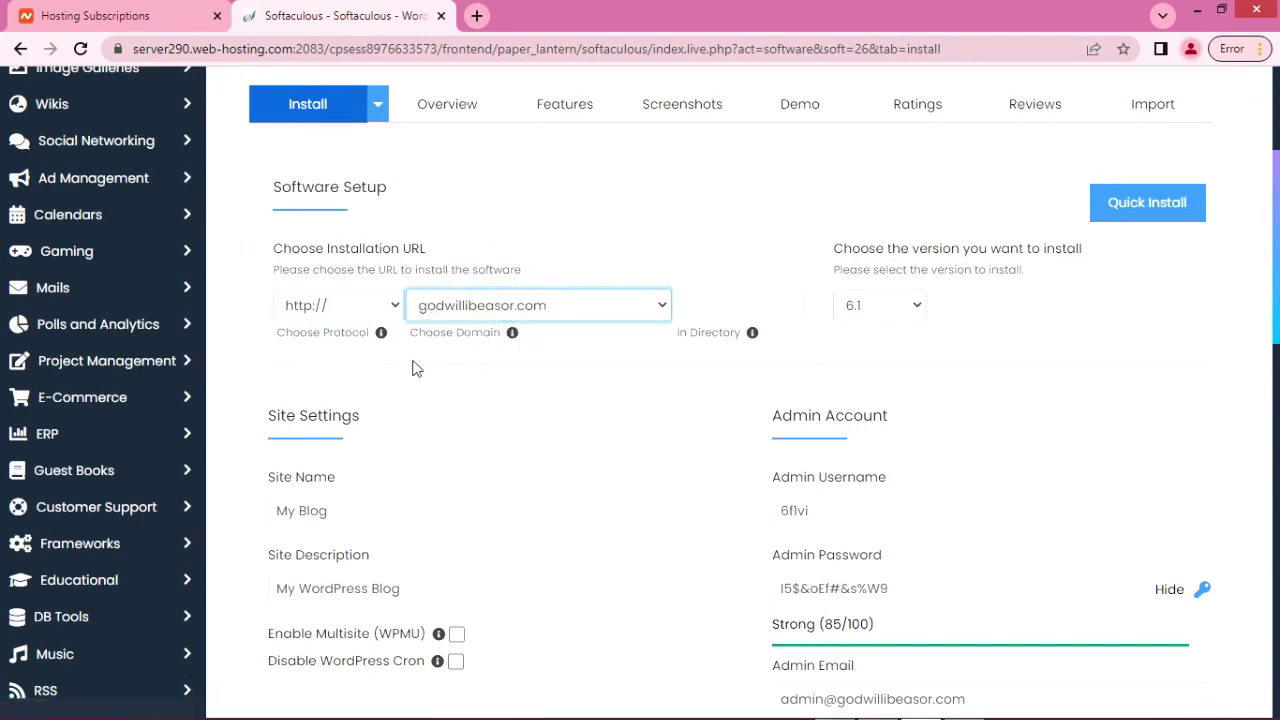
left_click(494, 300)
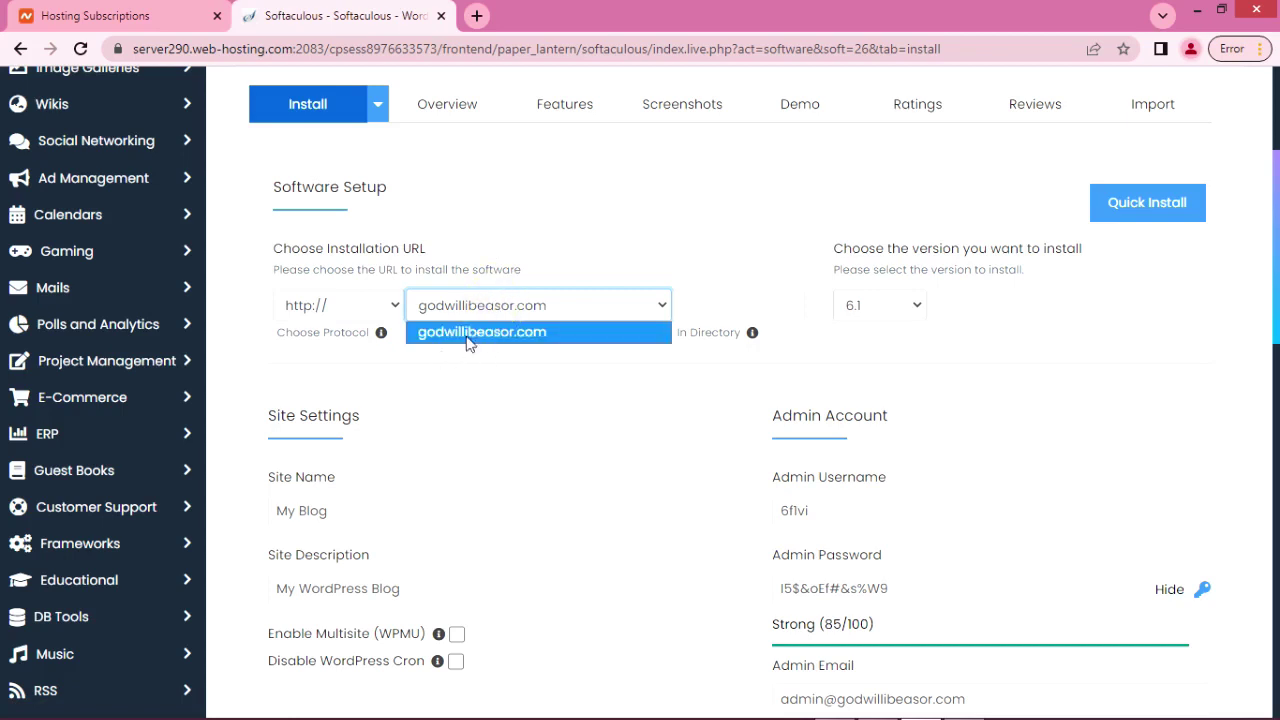
left_click(472, 328)
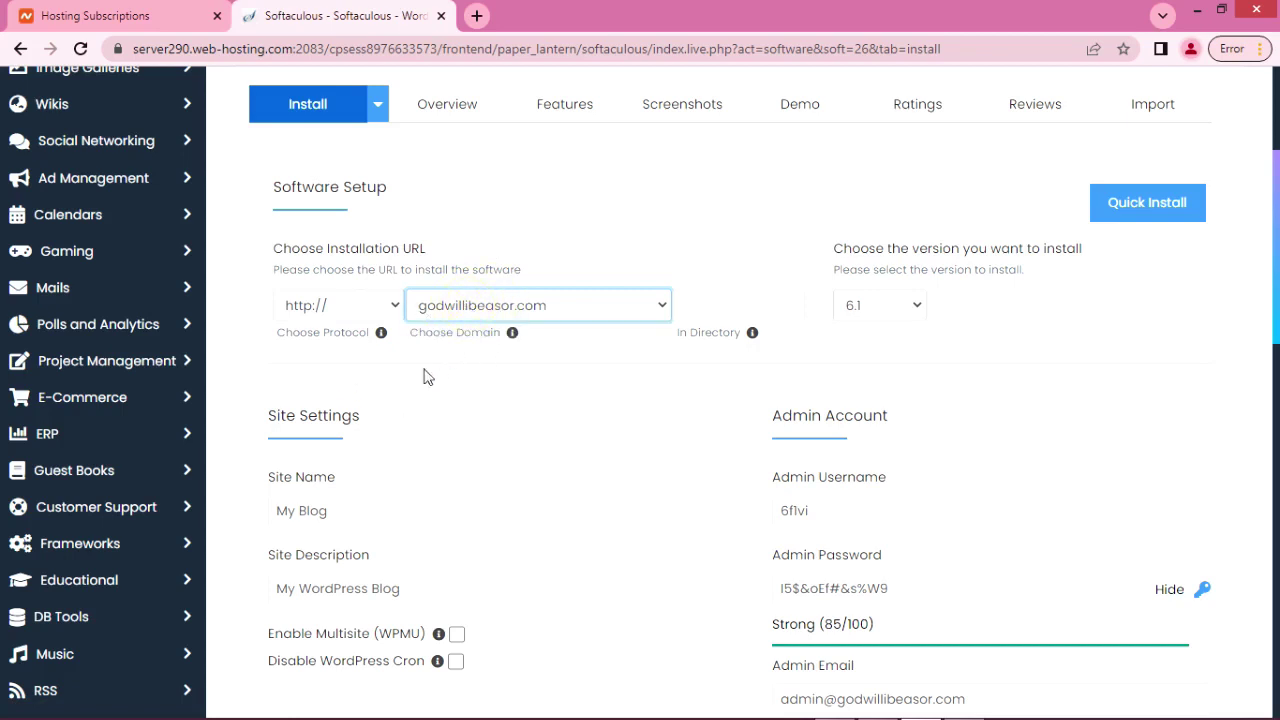
left_click(350, 305)
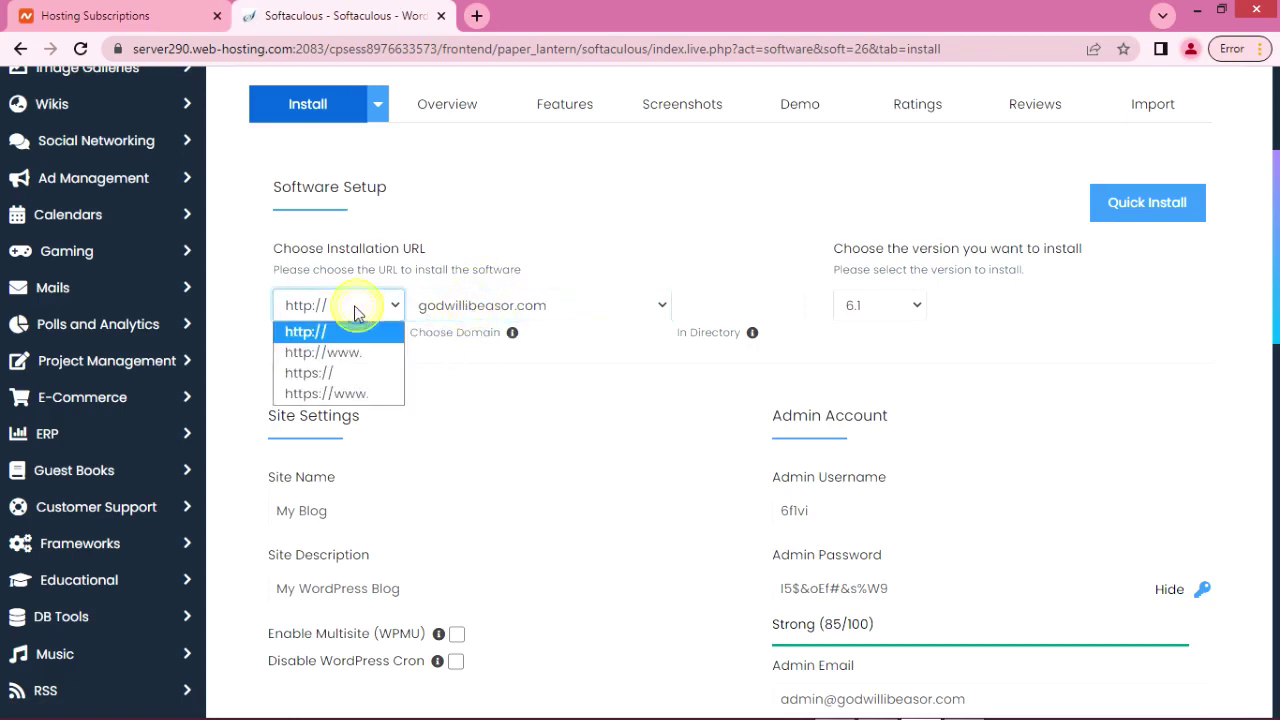
left_click(306, 372)
mouse_move(755, 345)
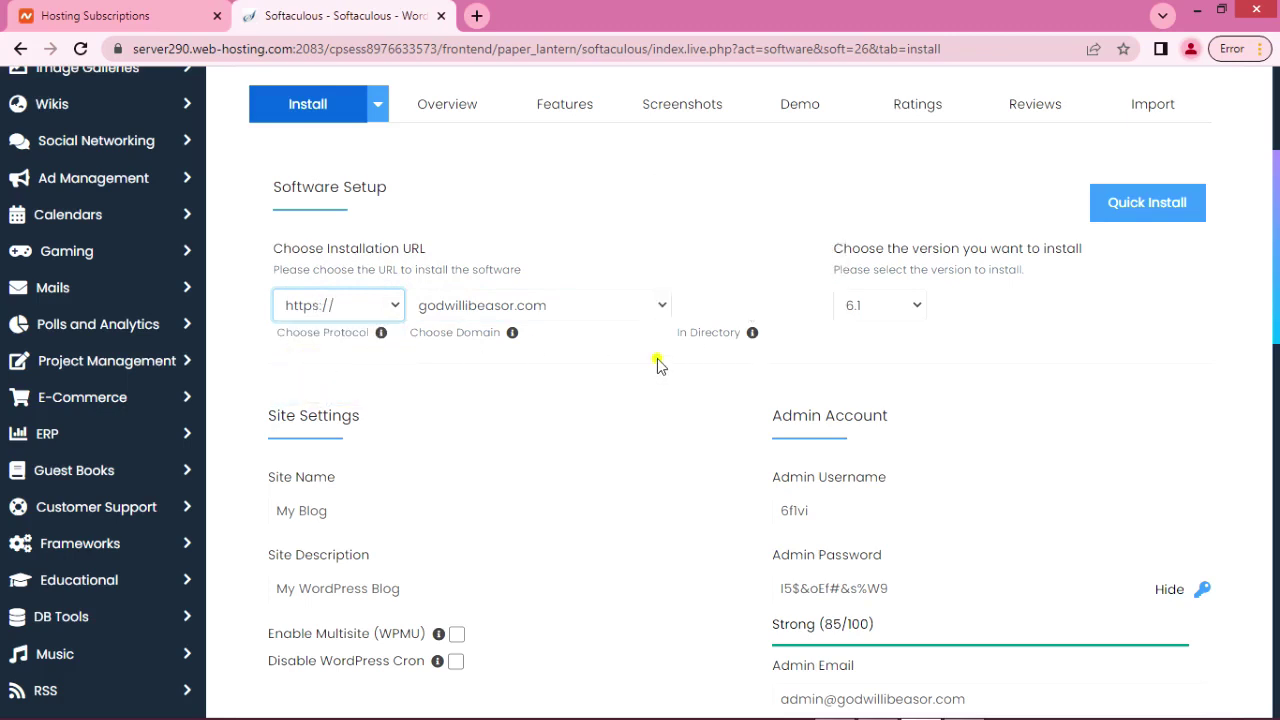
left_click(680, 308)
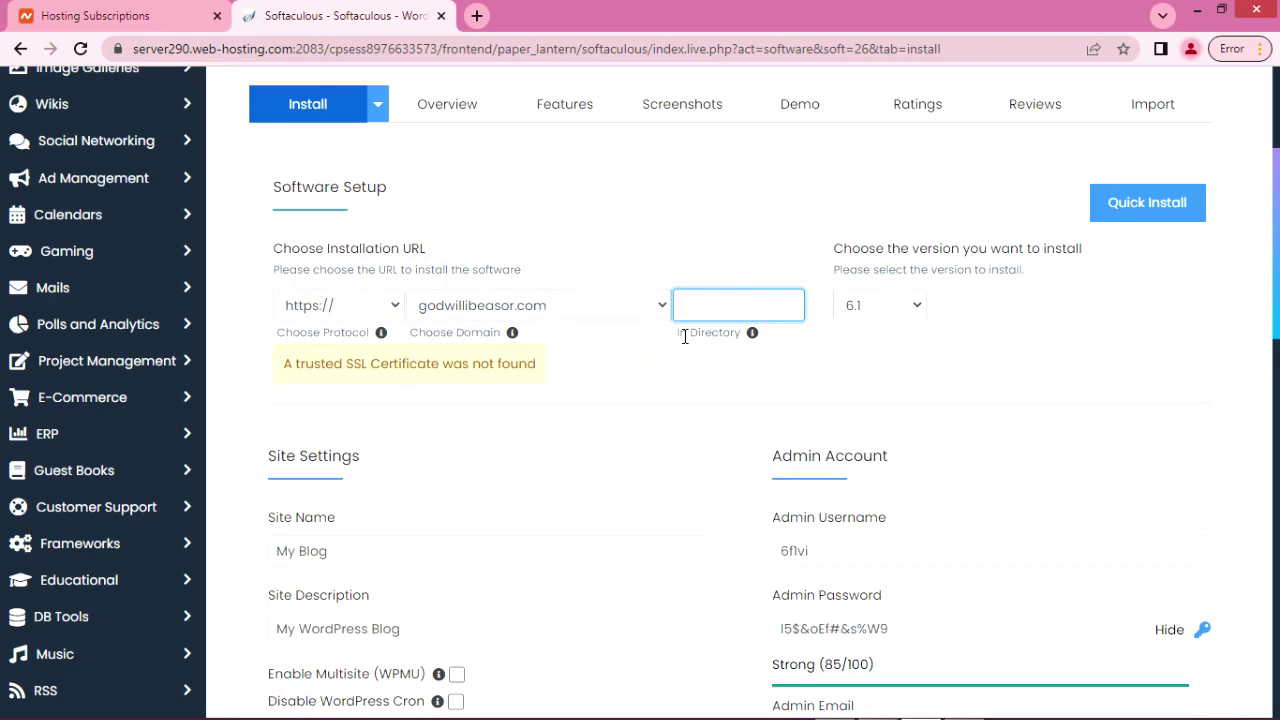
Leave the install directory empty and review the admin username, password and email fields
type("w")
left_click(716, 361)
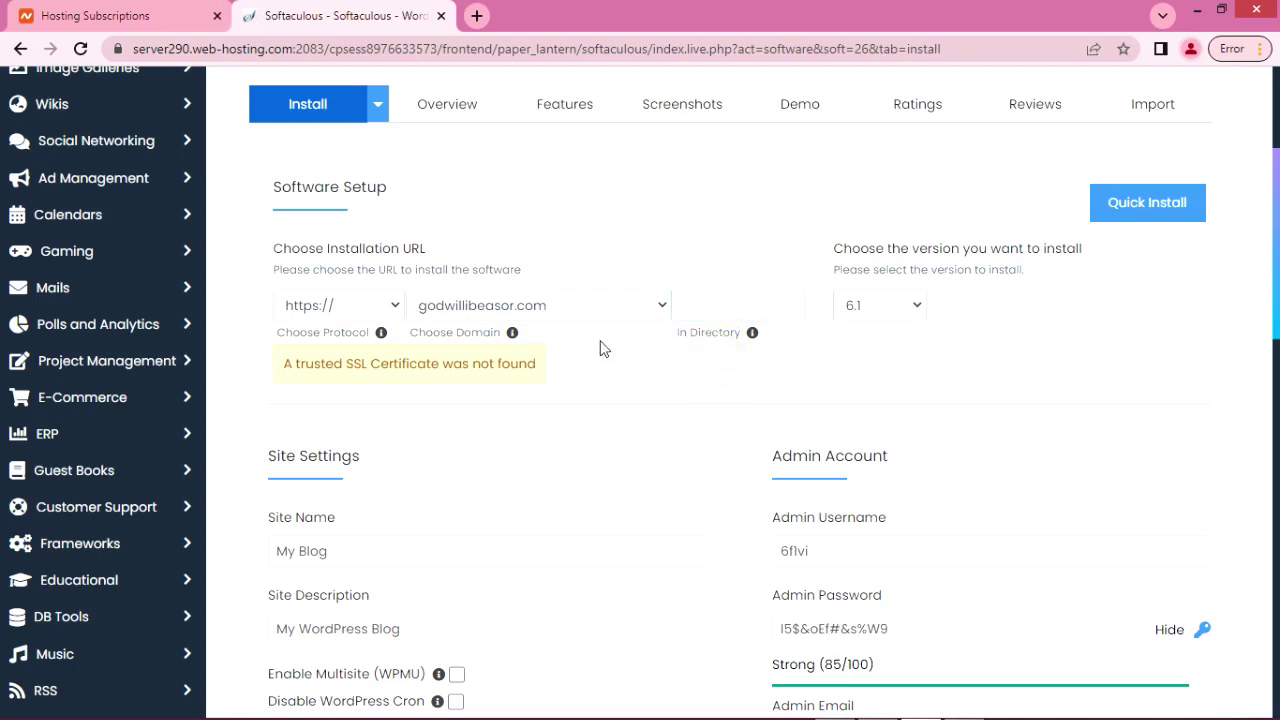
scroll(629, 446, "down", 2)
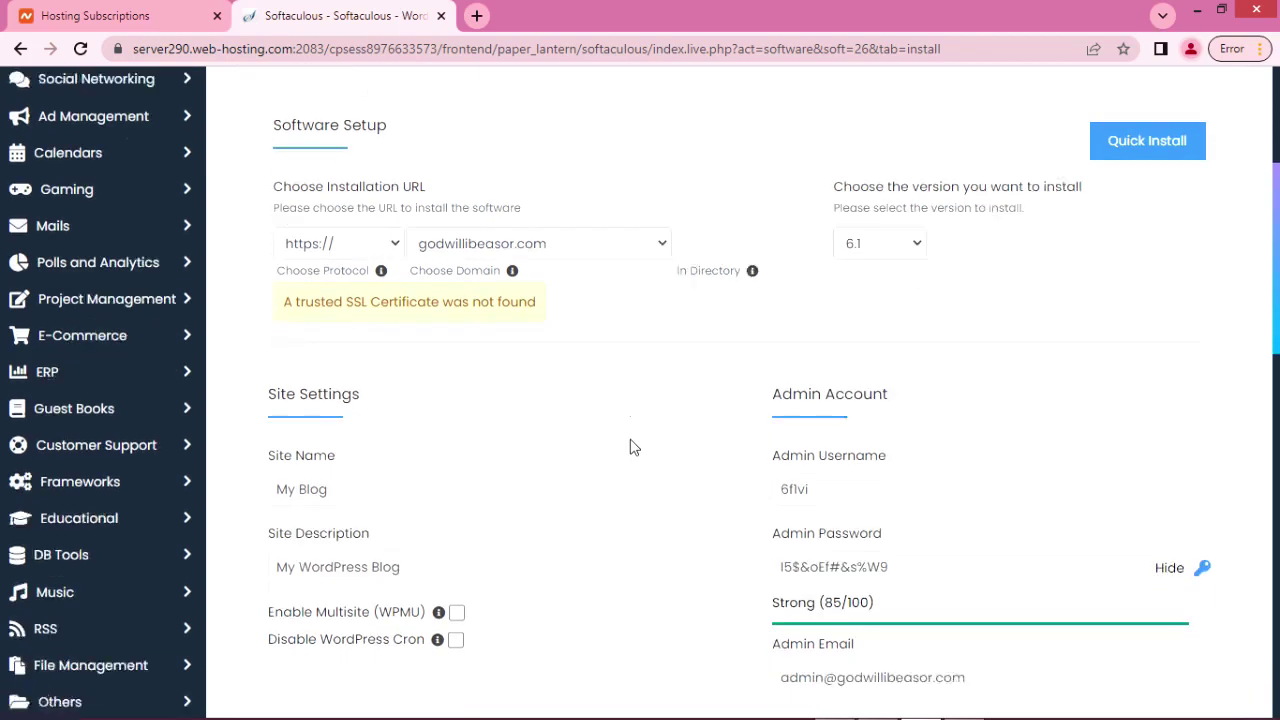
left_click(813, 362)
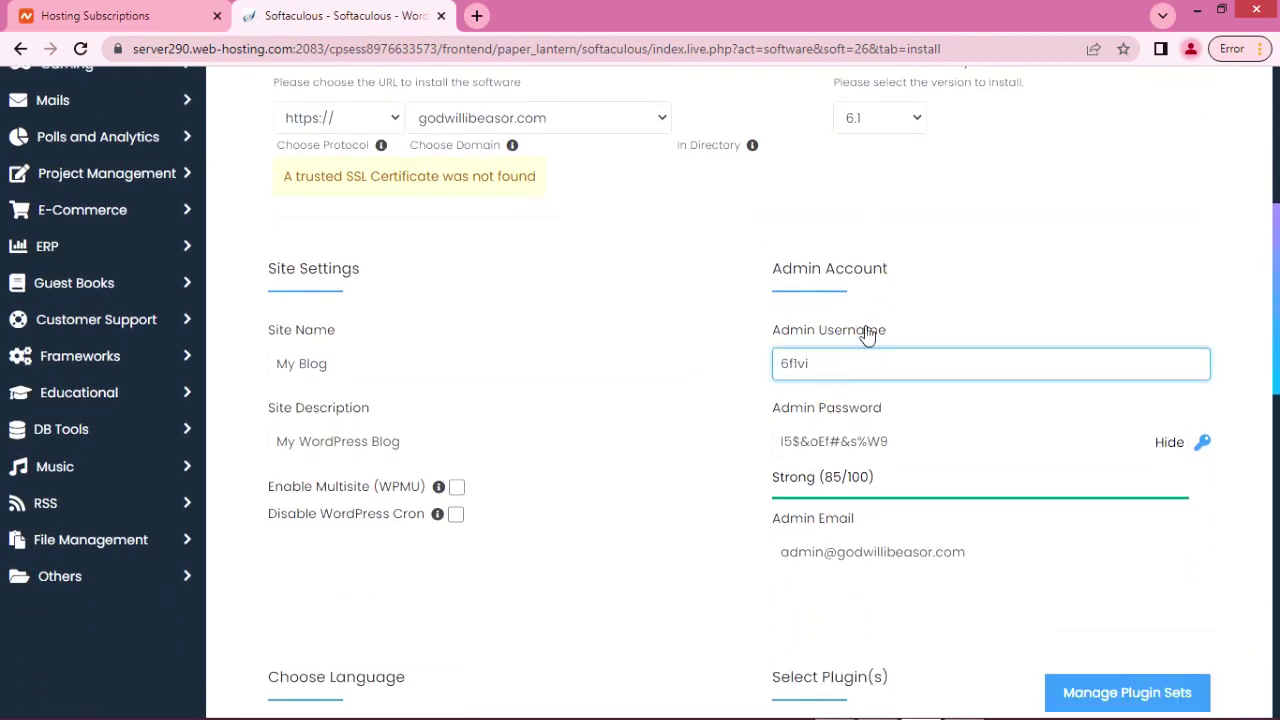
left_click(848, 441)
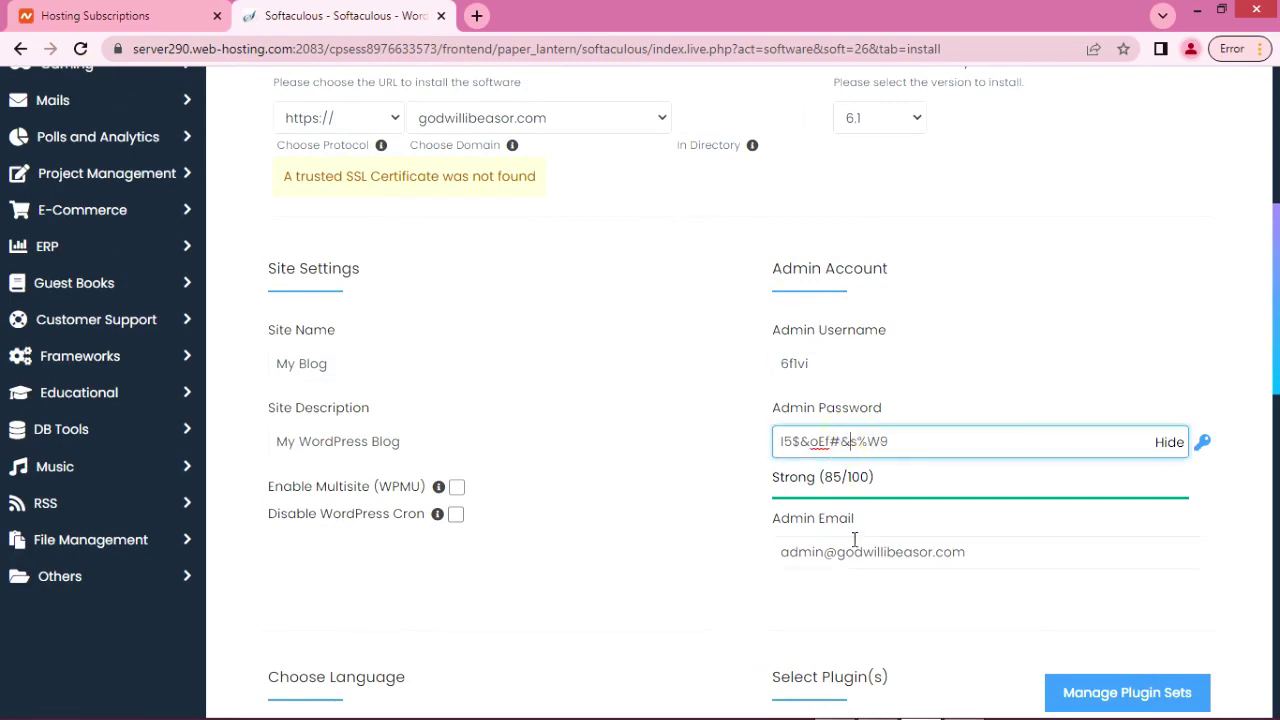
left_click(838, 556)
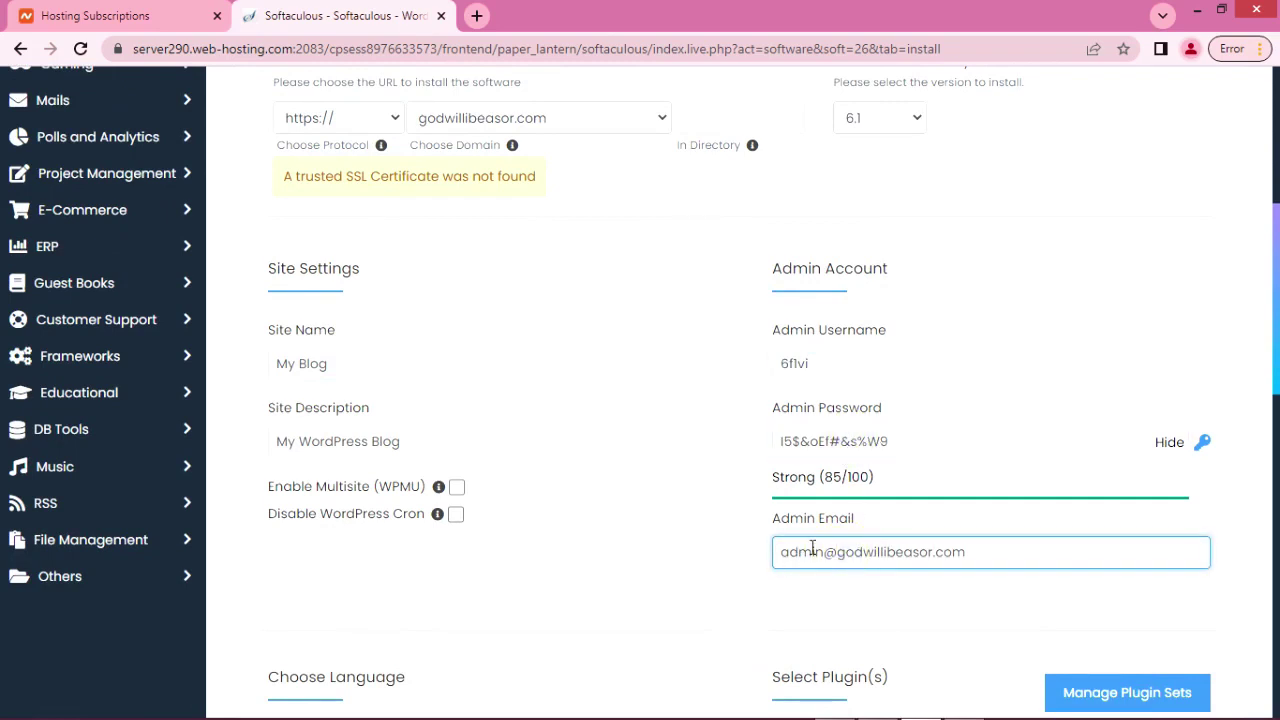
Select the default site name and admin username, then type a custom admin username
left_click(330, 358)
left_click_drag(357, 364, 274, 363)
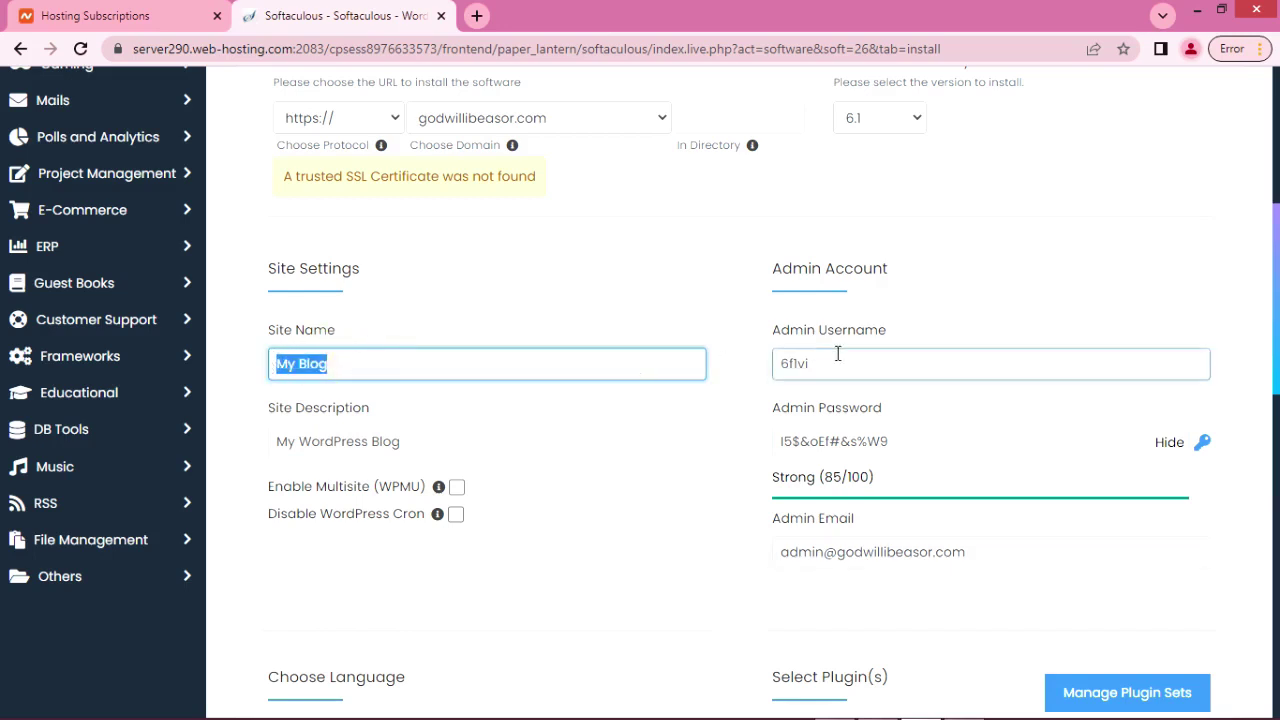
left_click_drag(851, 363, 757, 380)
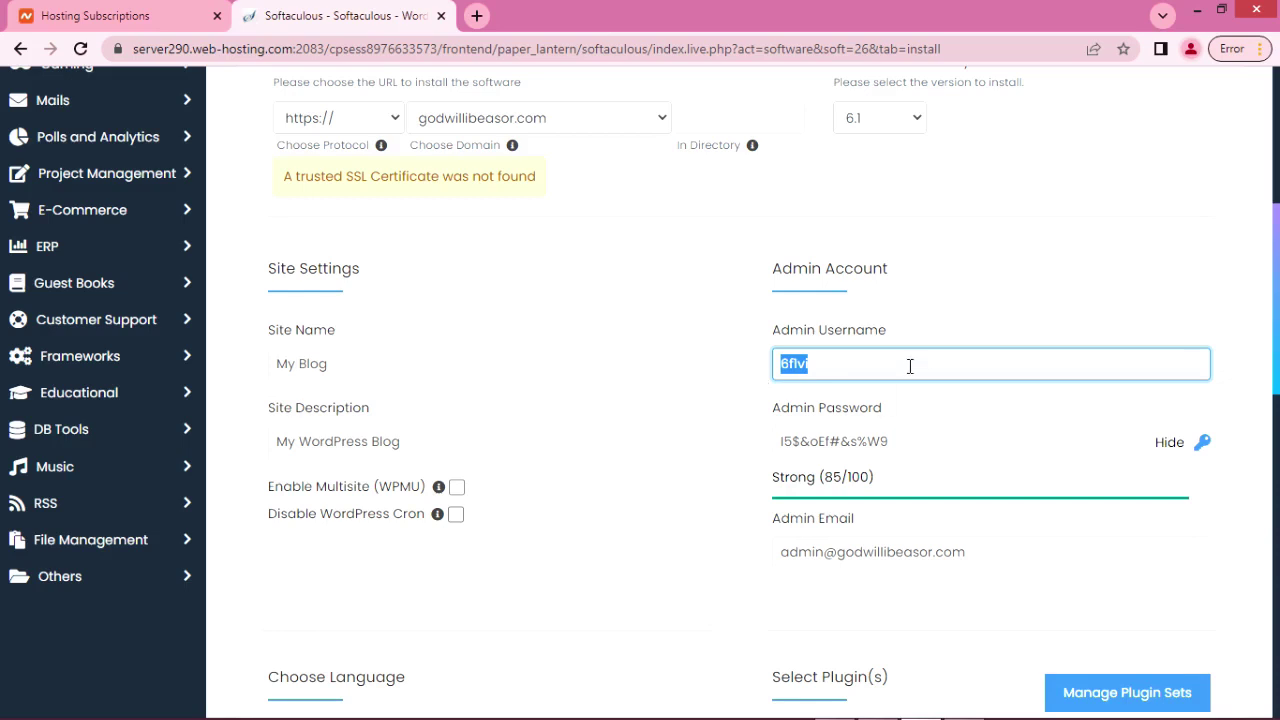
triple_click(430, 355)
left_click(409, 437)
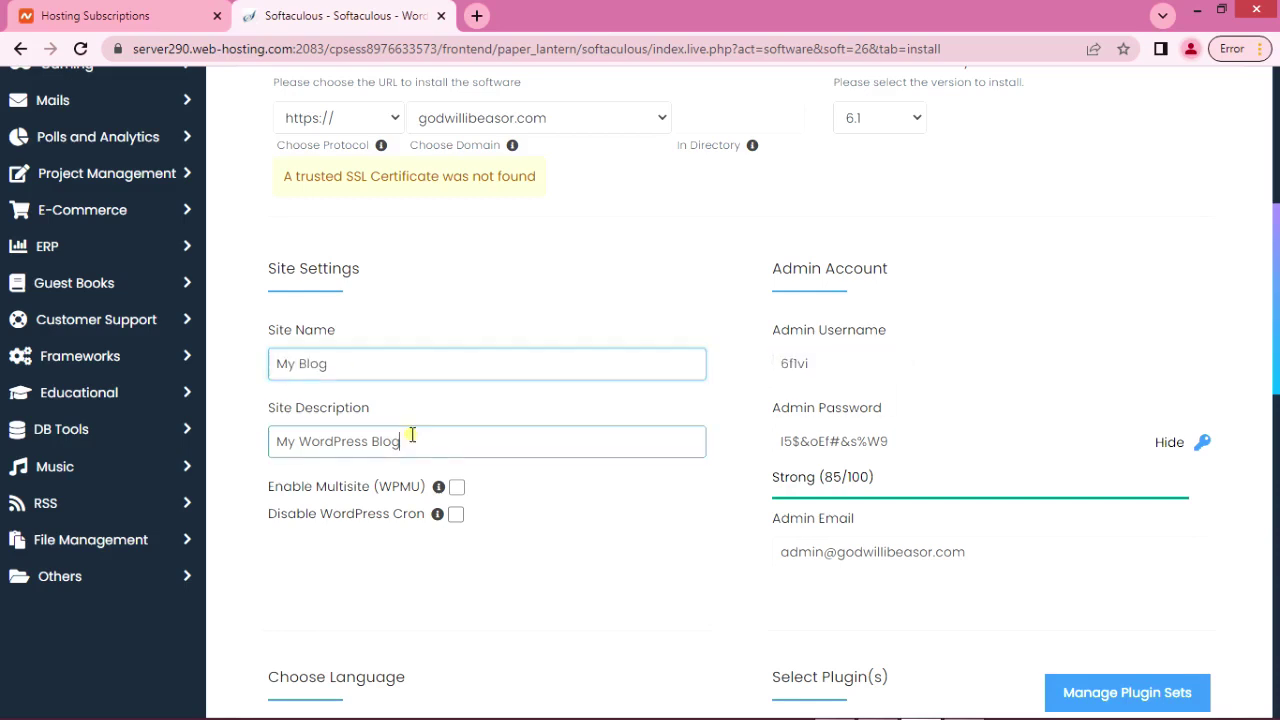
scroll(850, 430, "down", 1)
left_click(855, 268)
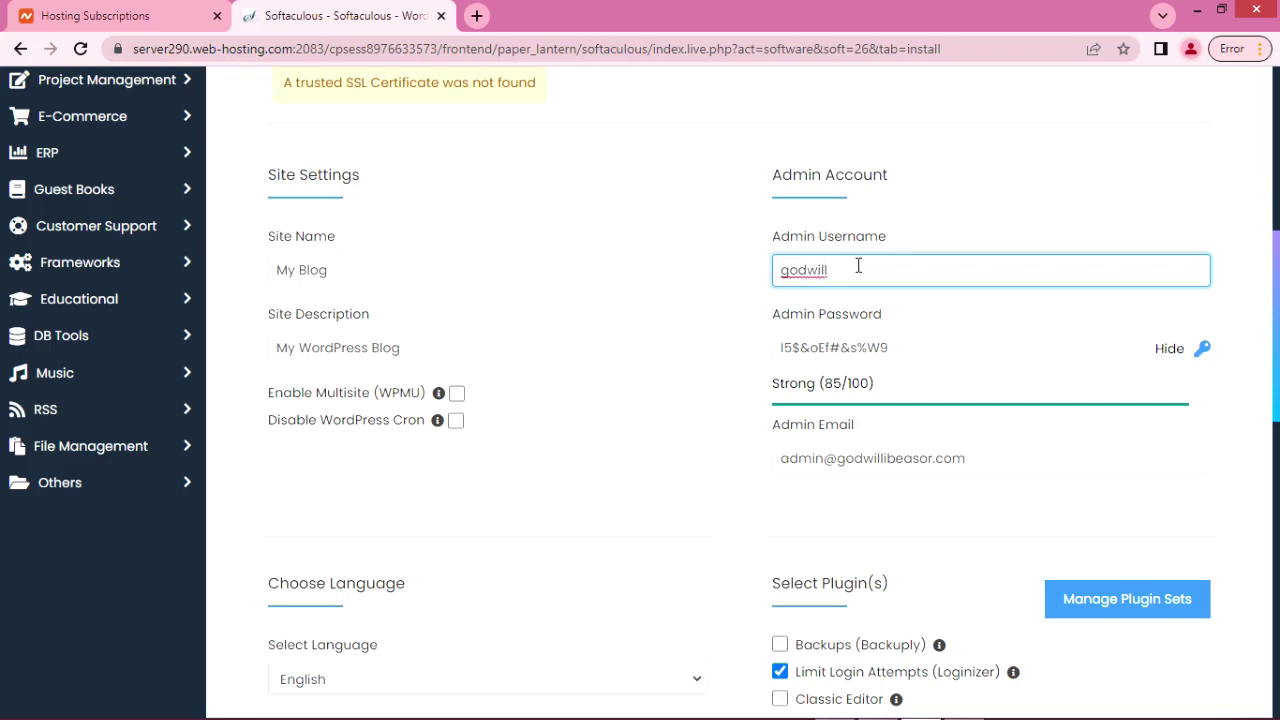
type("i")
type("or")
Replace the admin password with a custom strong one and enter the administrator's Gmail address
triple_click(905, 348)
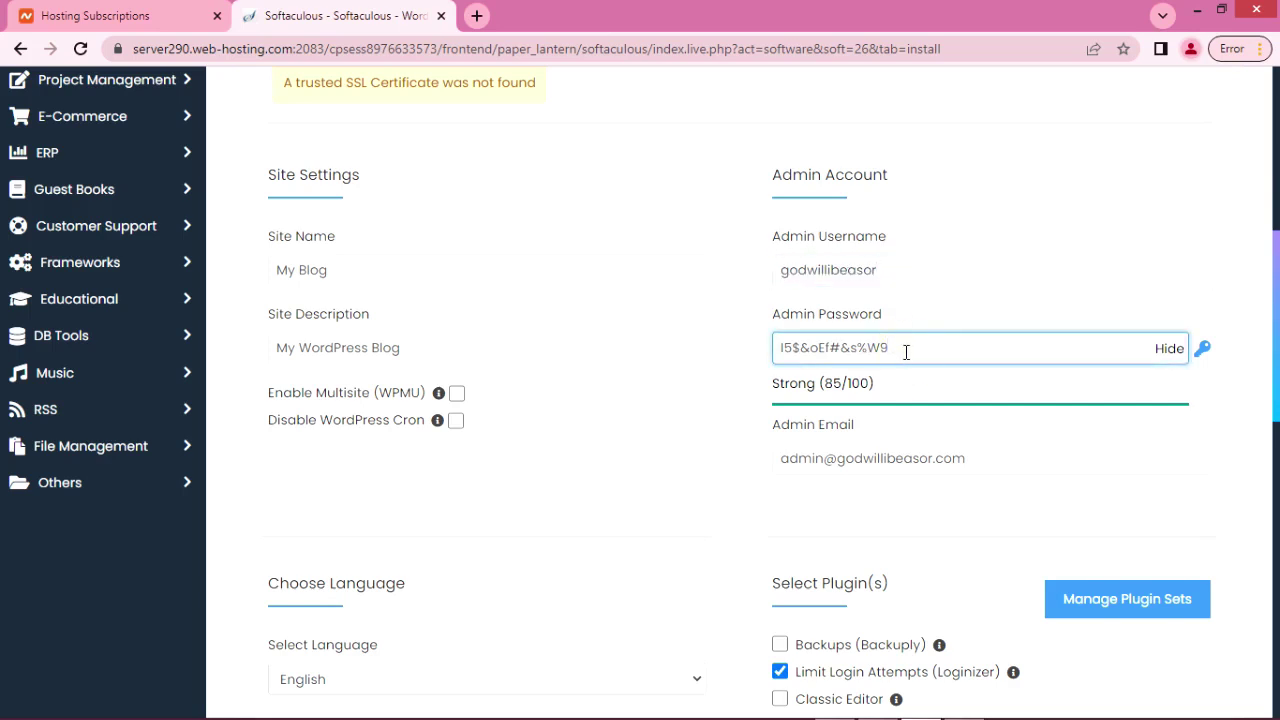
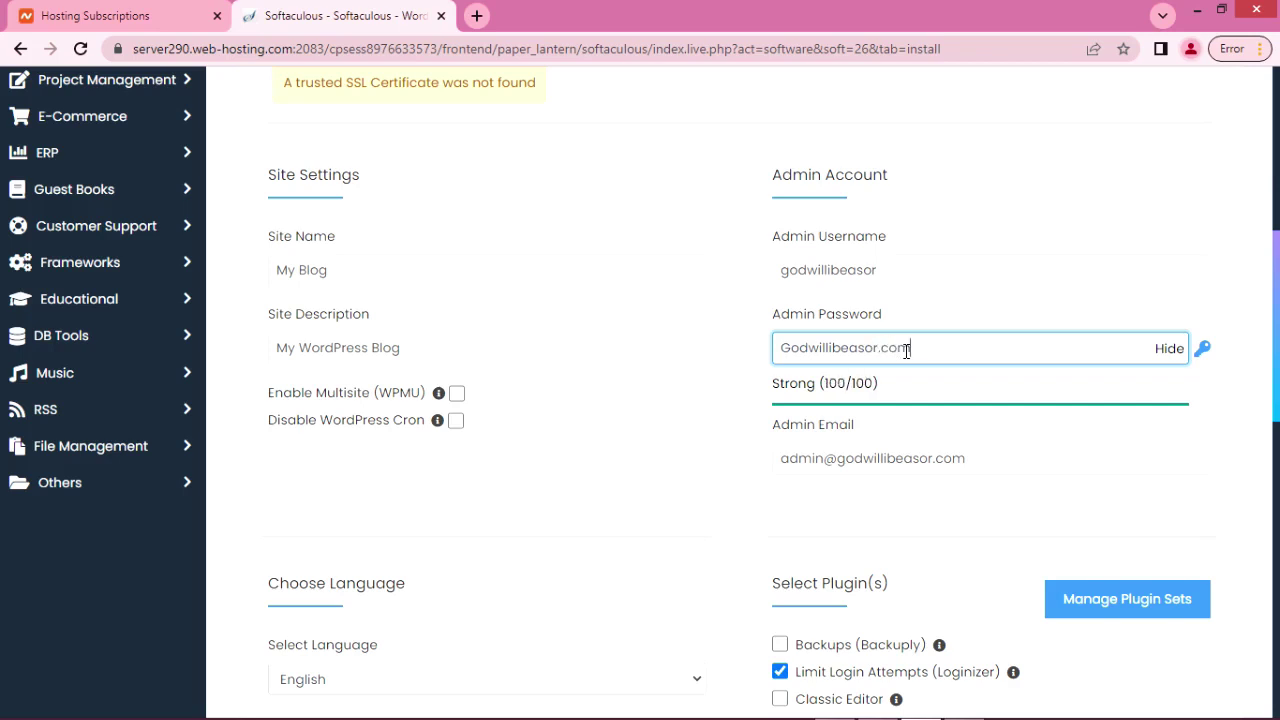
left_click(888, 463)
left_click_drag(966, 458, 750, 466)
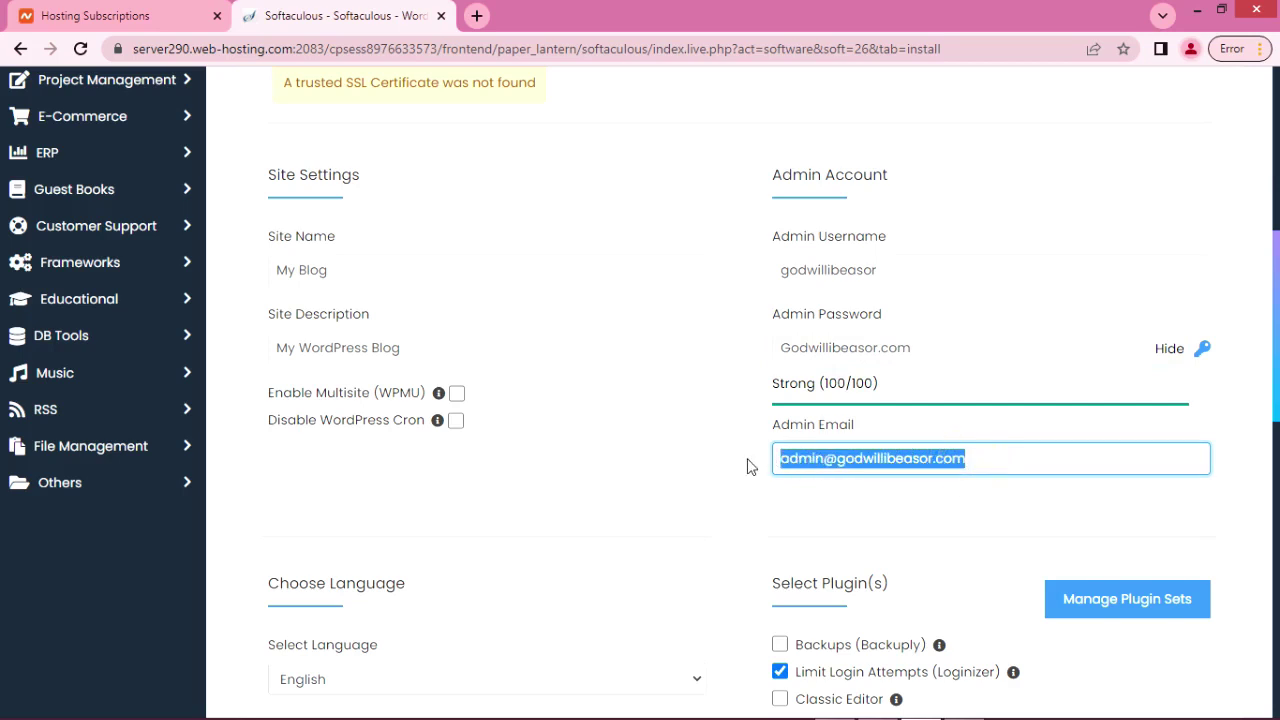
key("BackSpace")
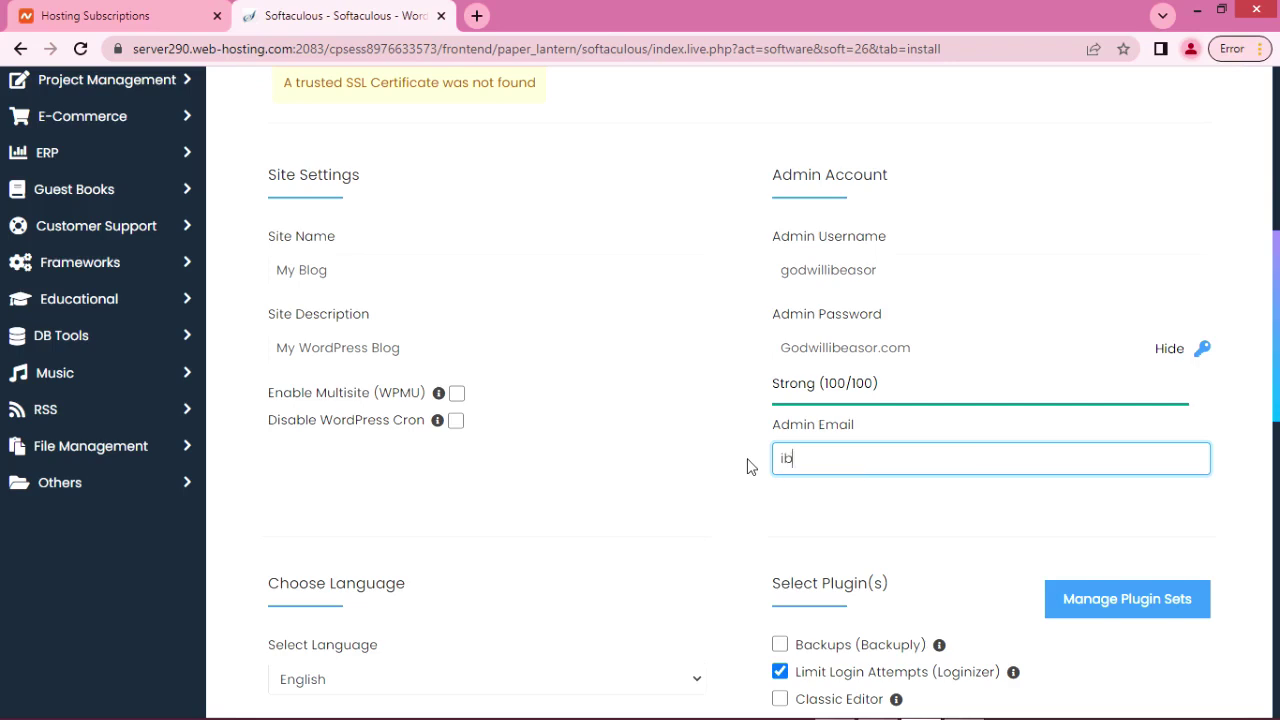
key("BackSpace")
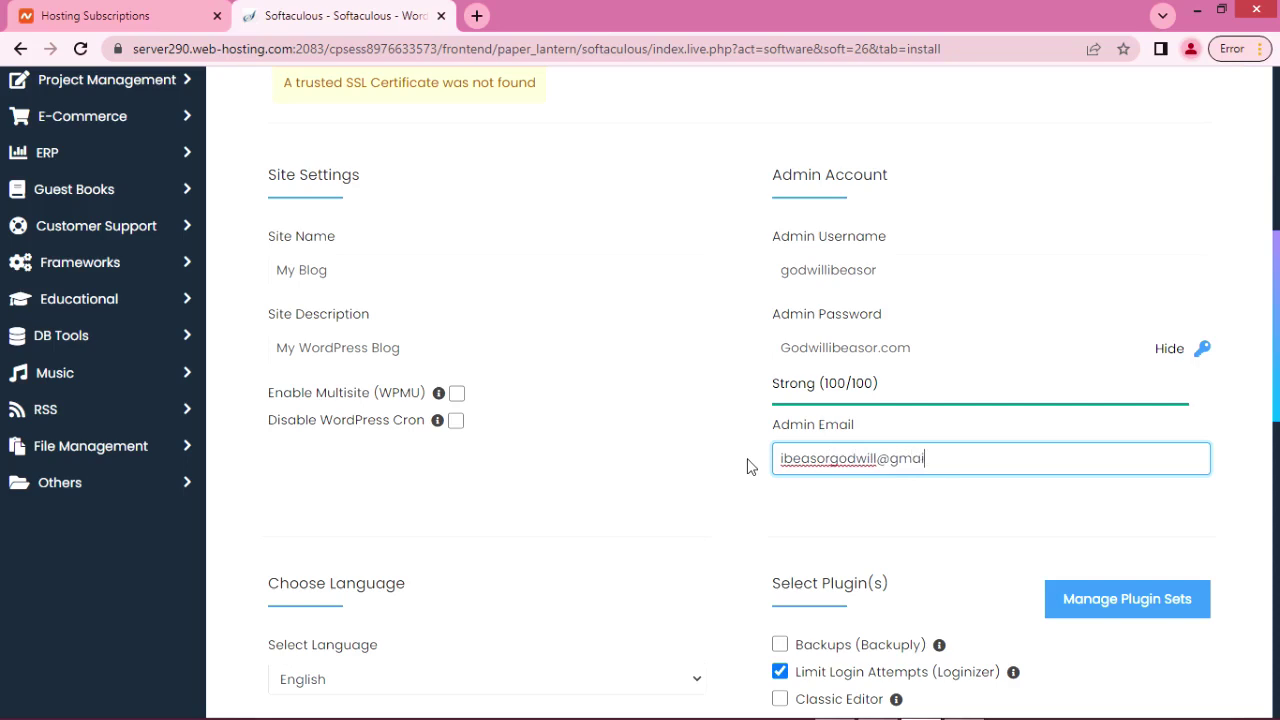
Untick the Limit Login Attempts plugin option in the WordPress install form
left_click(781, 672)
scroll(820, 588, "down", 5)
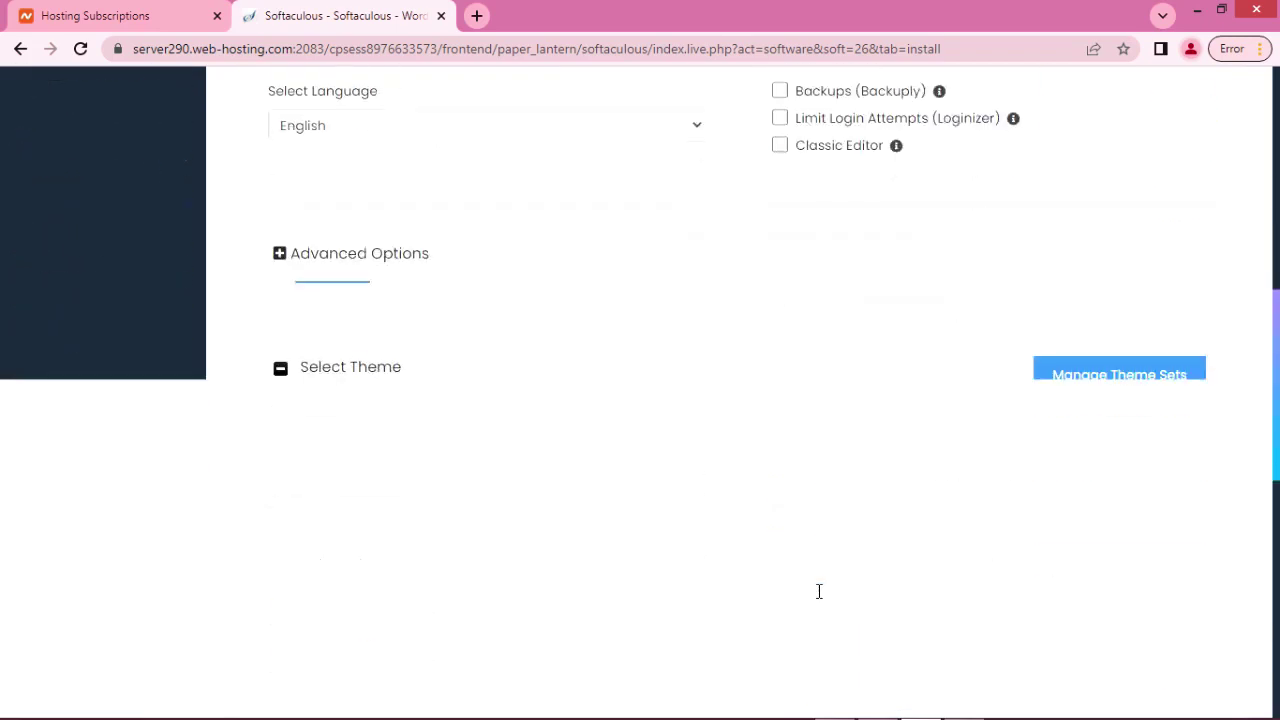
scroll(821, 590, "down", 4)
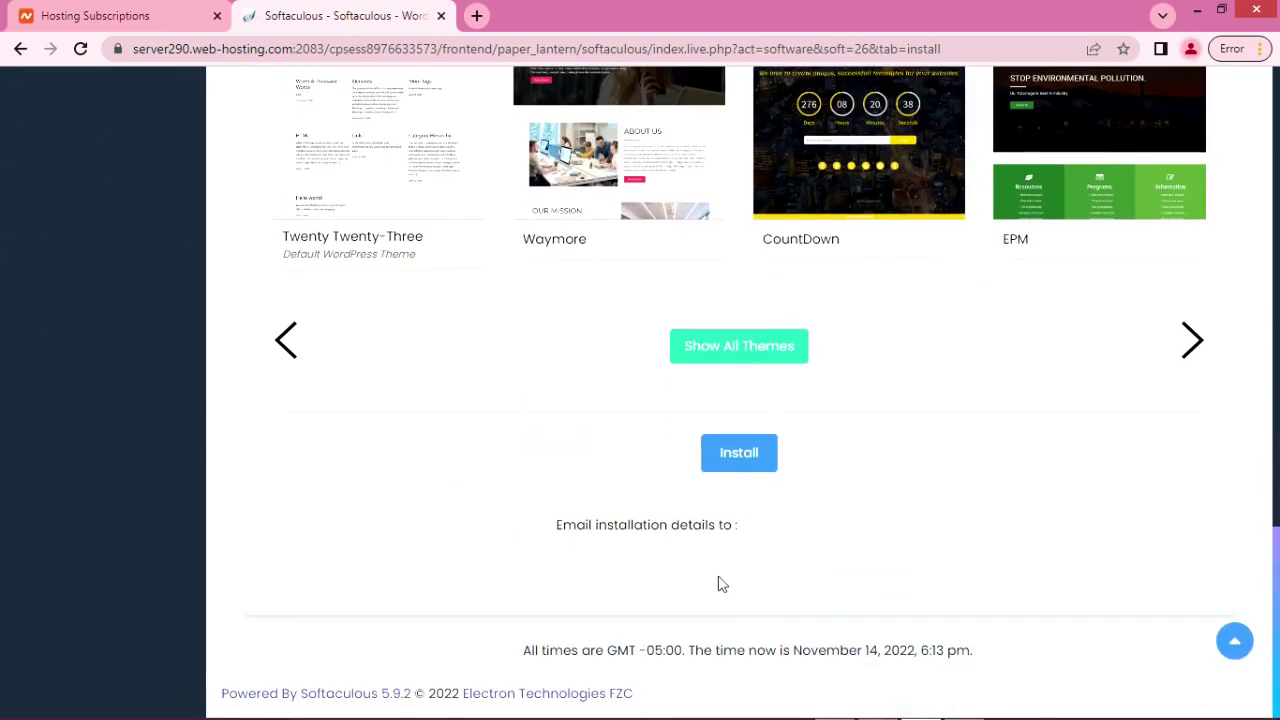
Enter the e-mail address for installation details and install WordPress at godwillibeasor.com
left_click(785, 534)
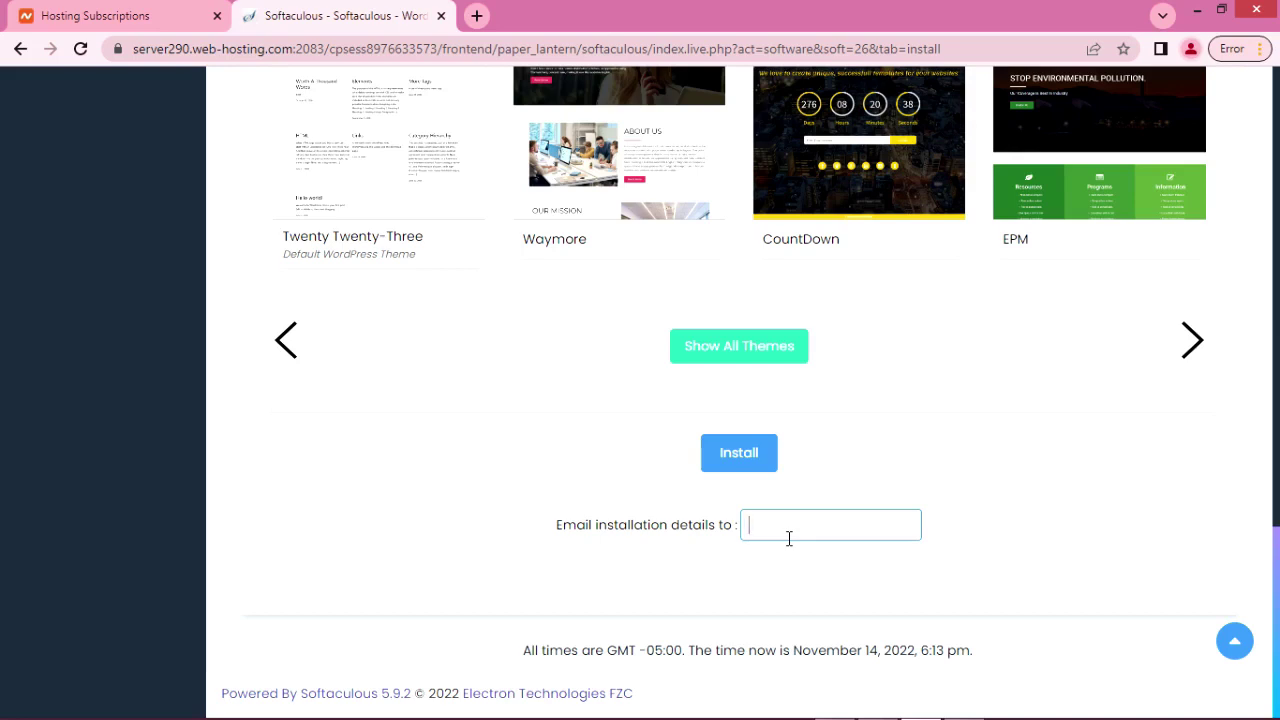
left_click(791, 525)
left_click(738, 452)
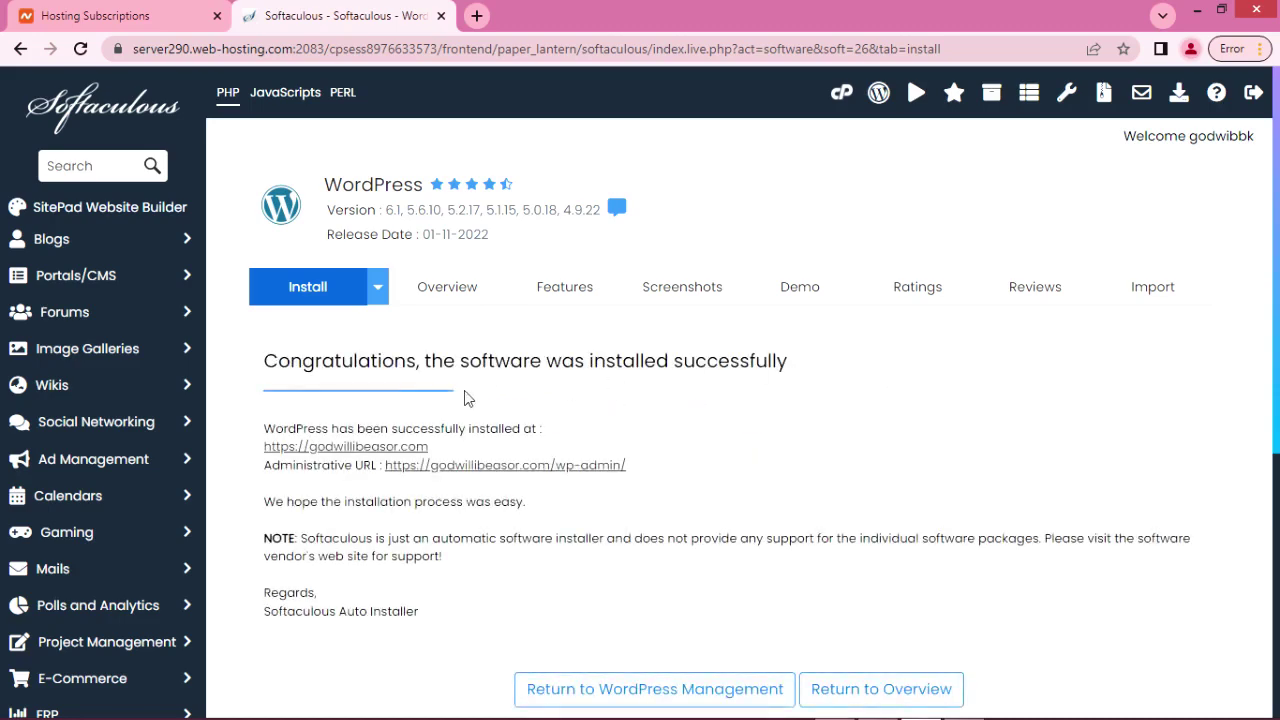
scroll(545, 412, "down", 2)
scroll(545, 412, "up", 2)
scroll(545, 412, "down", 4)
scroll(545, 412, "up", 3)
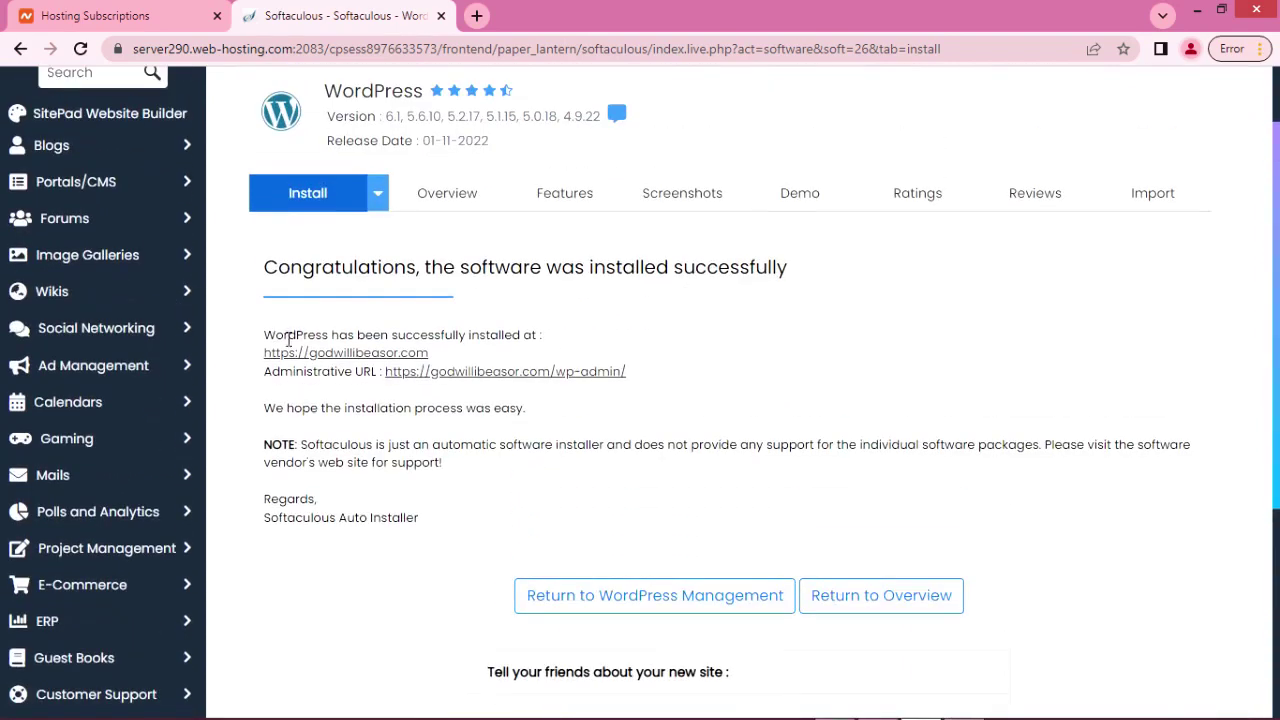
left_click(356, 355)
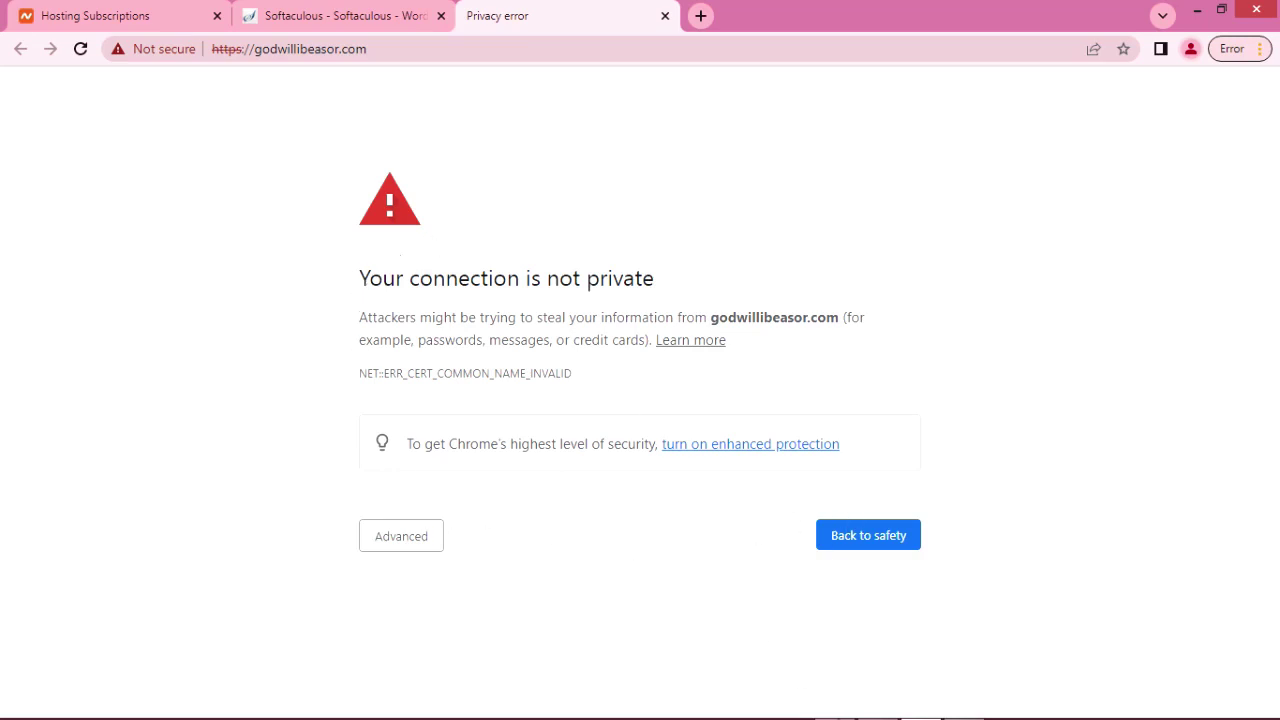
Get past the certificate warning via Advanced and 'Proceed to godwillibeasor.com (unsafe)'
left_click(874, 706)
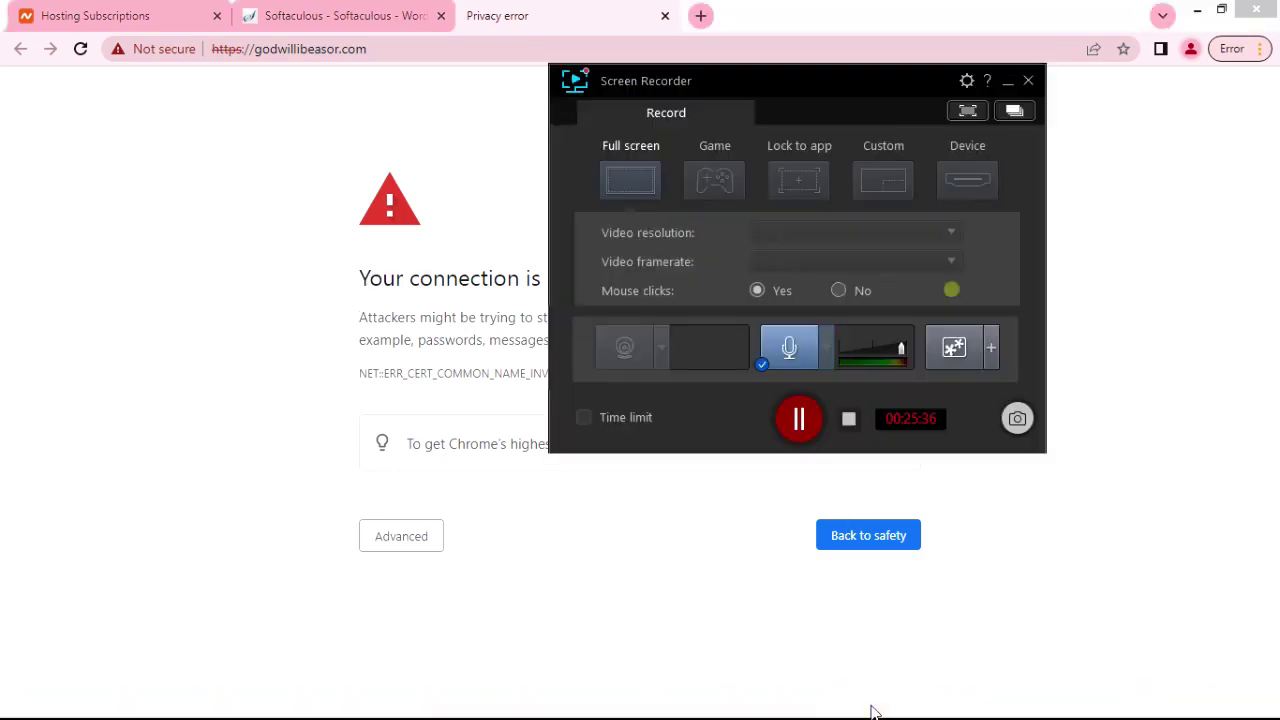
left_click(640, 537)
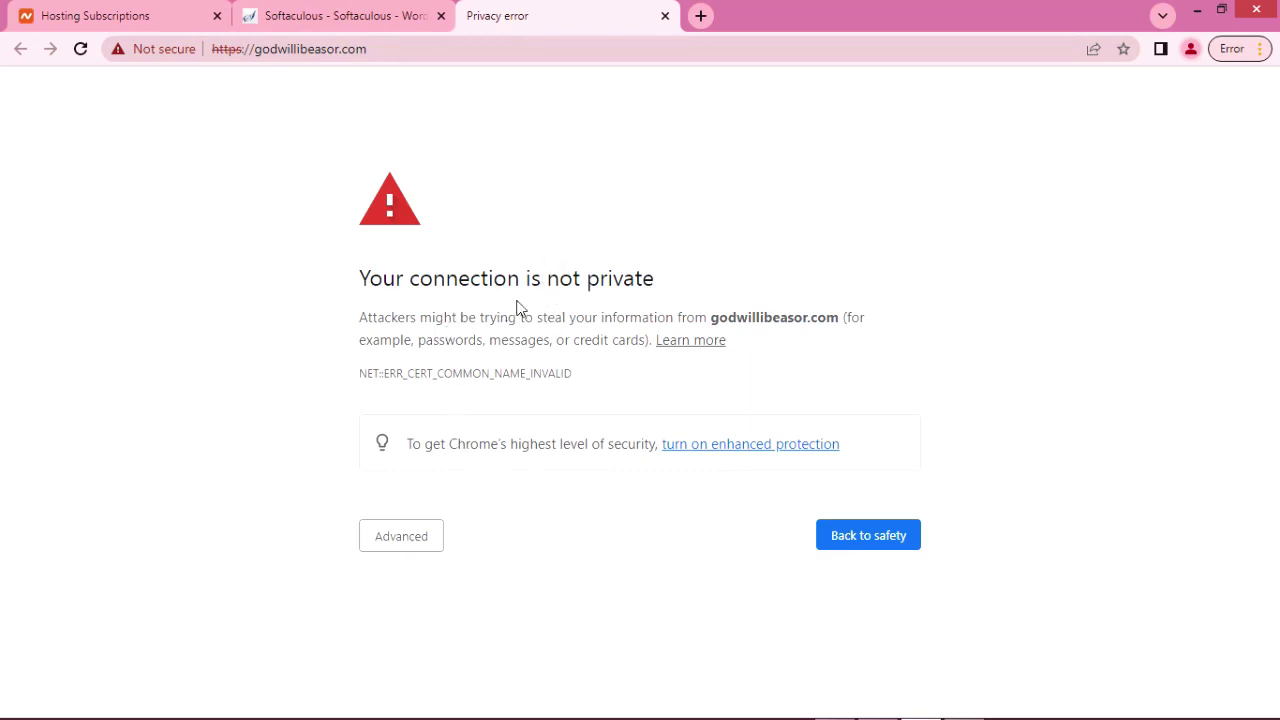
left_click(403, 539)
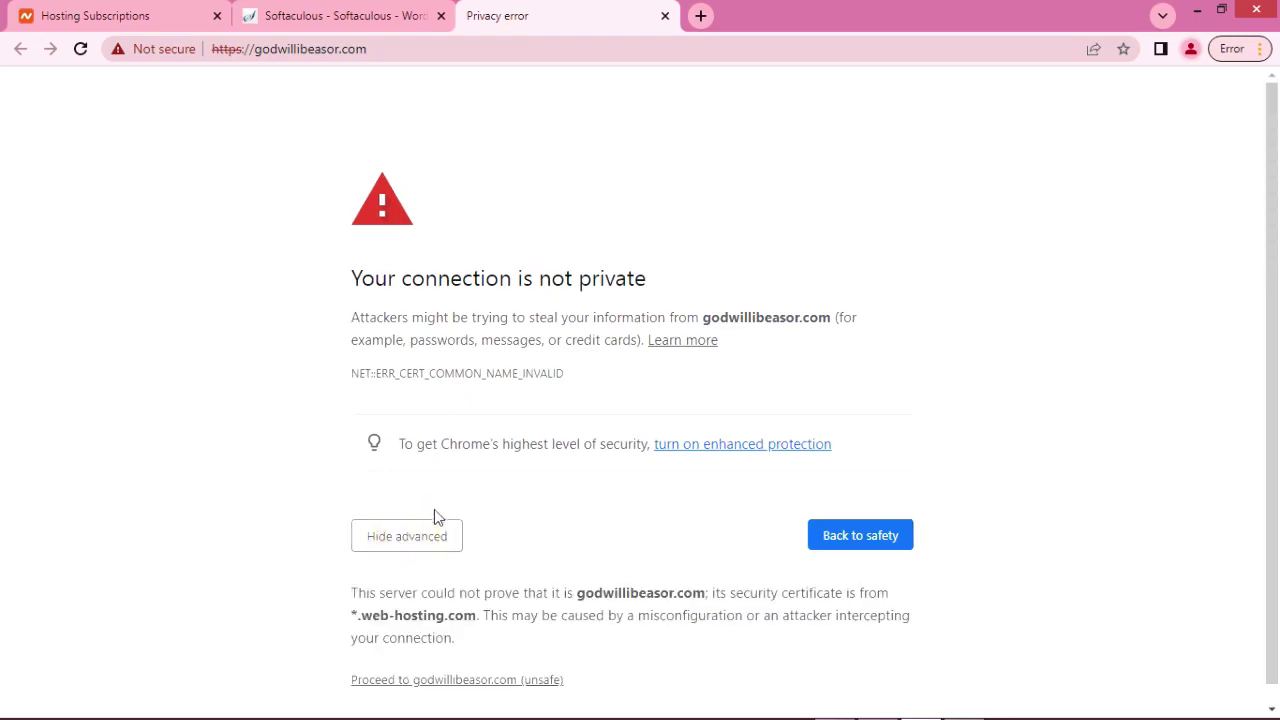
left_click(473, 663)
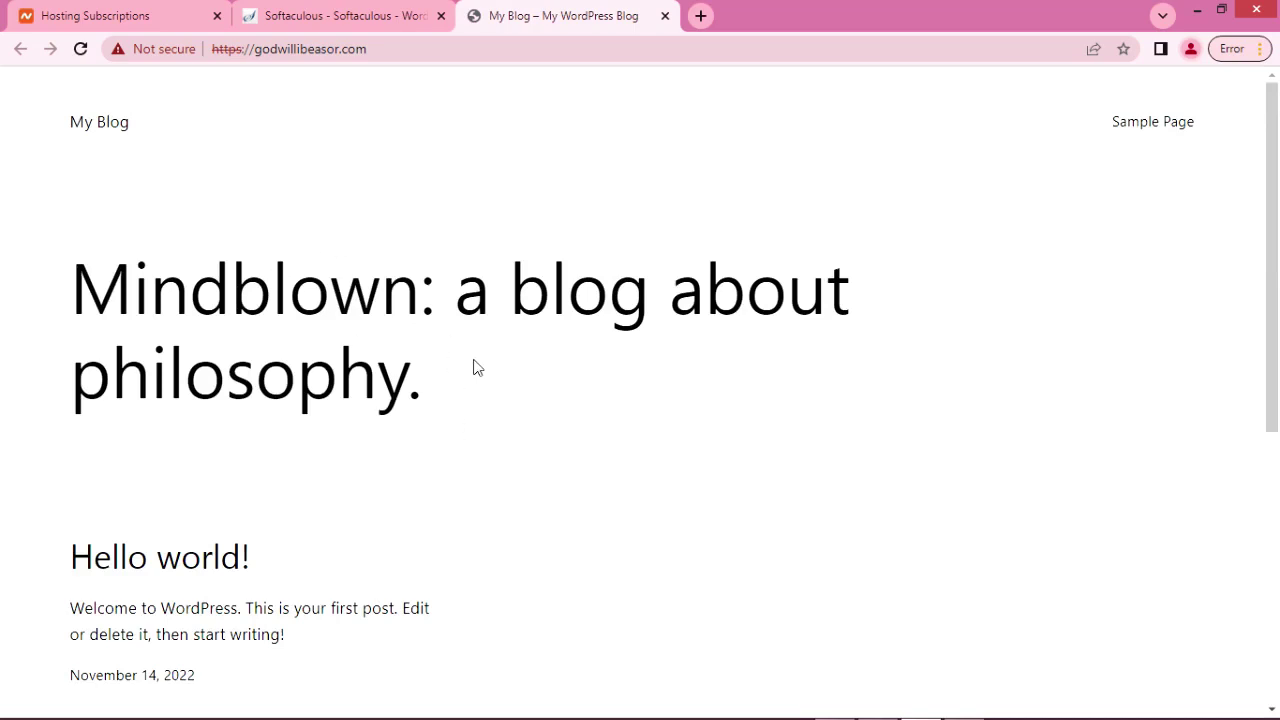
Browse the My Blog homepage and reload it from the My Blog title
scroll(476, 367, "down", 1)
scroll(476, 367, "down", 5)
scroll(476, 365, "up", 5)
scroll(474, 359, "up", 1)
left_click(90, 122)
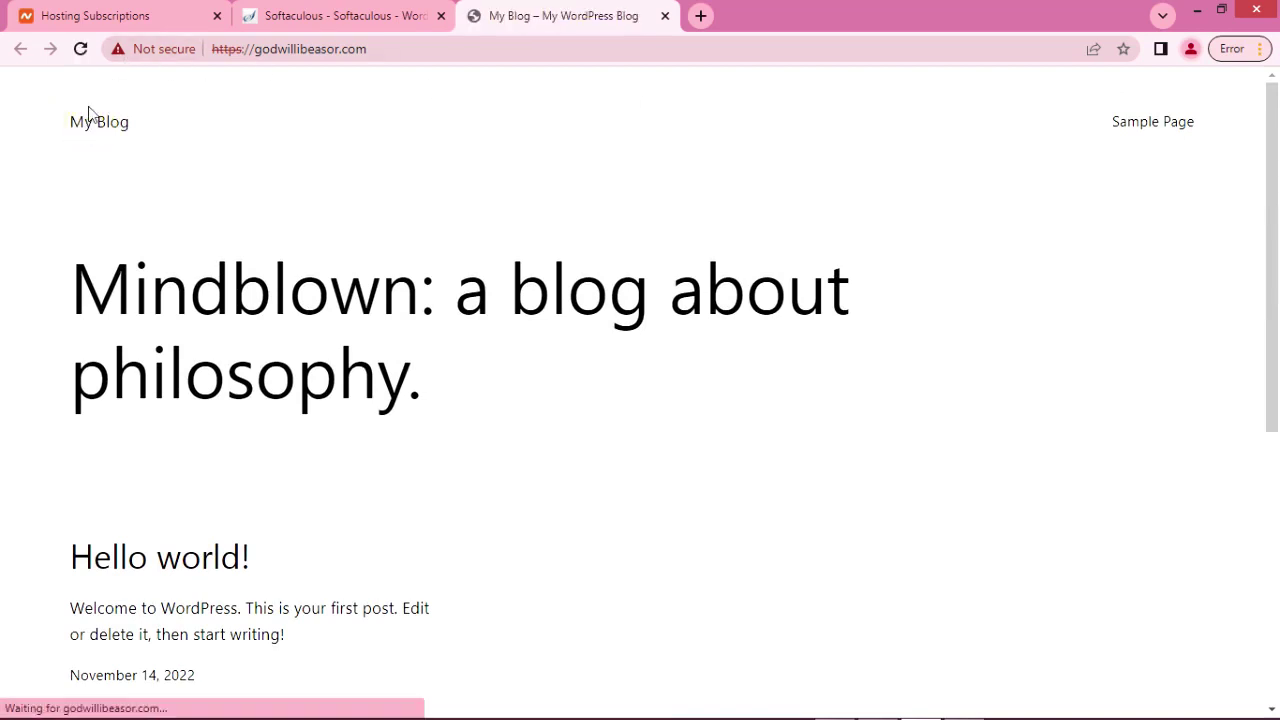
scroll(431, 314, "down", 5)
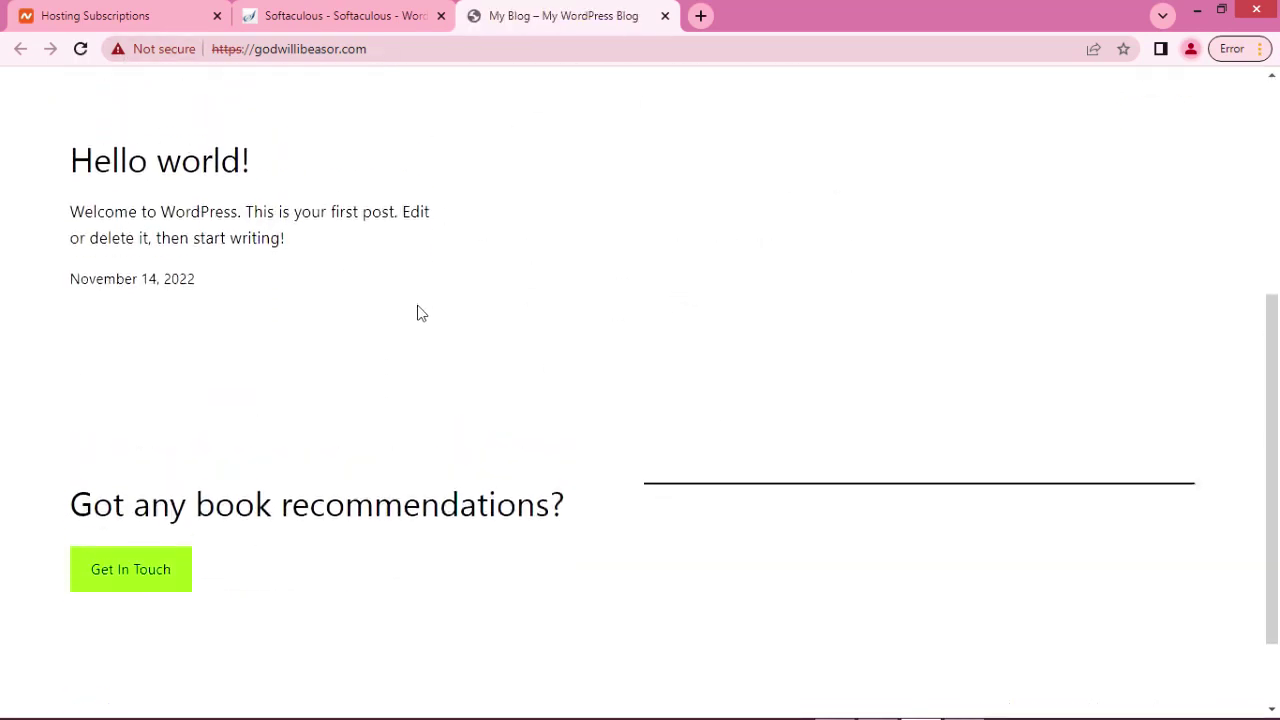
scroll(416, 312, "up", 5)
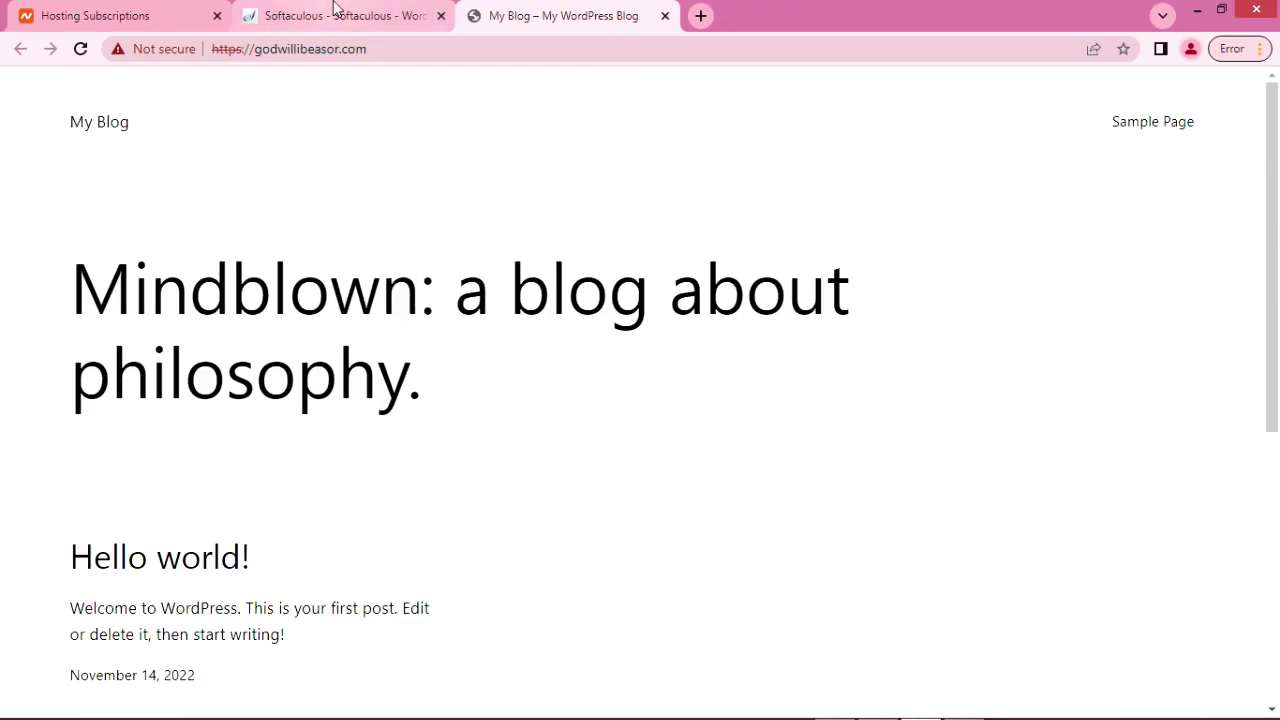
left_click(145, 8)
Go to cPanel from Softaculous, search 'ssl', and load the Namecheap SSL tool
left_click(323, 10)
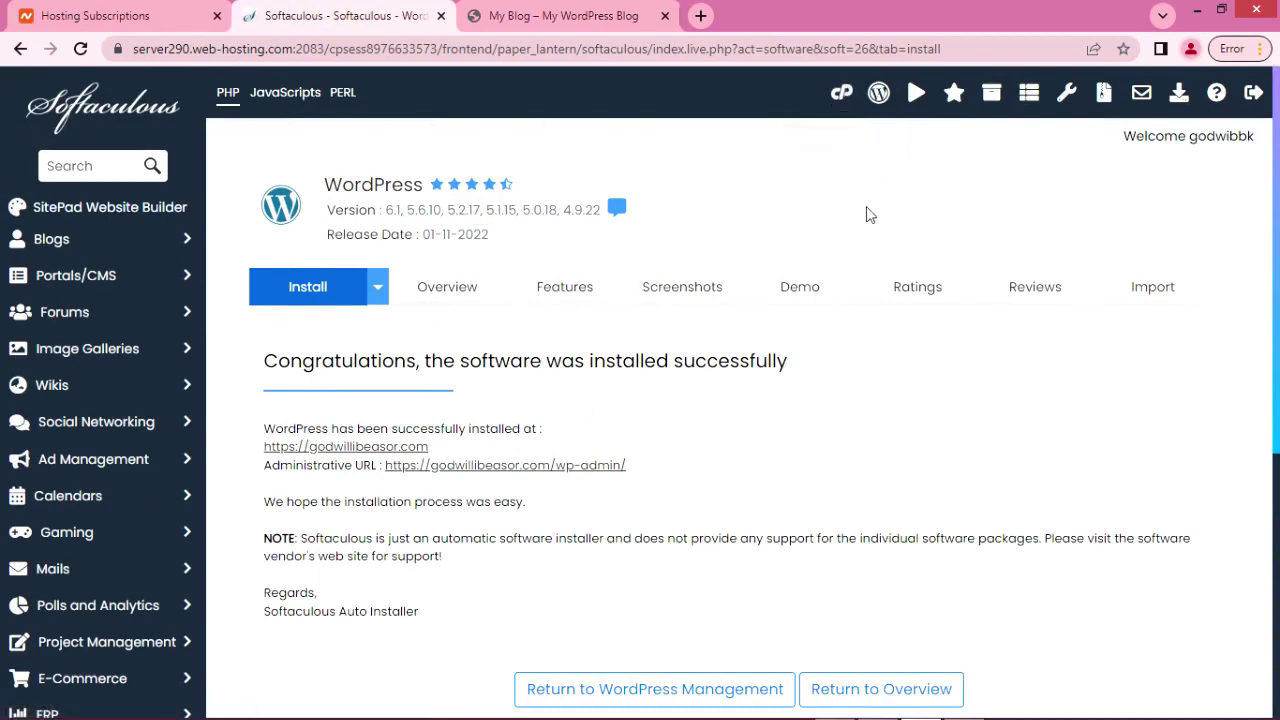
left_click(841, 93)
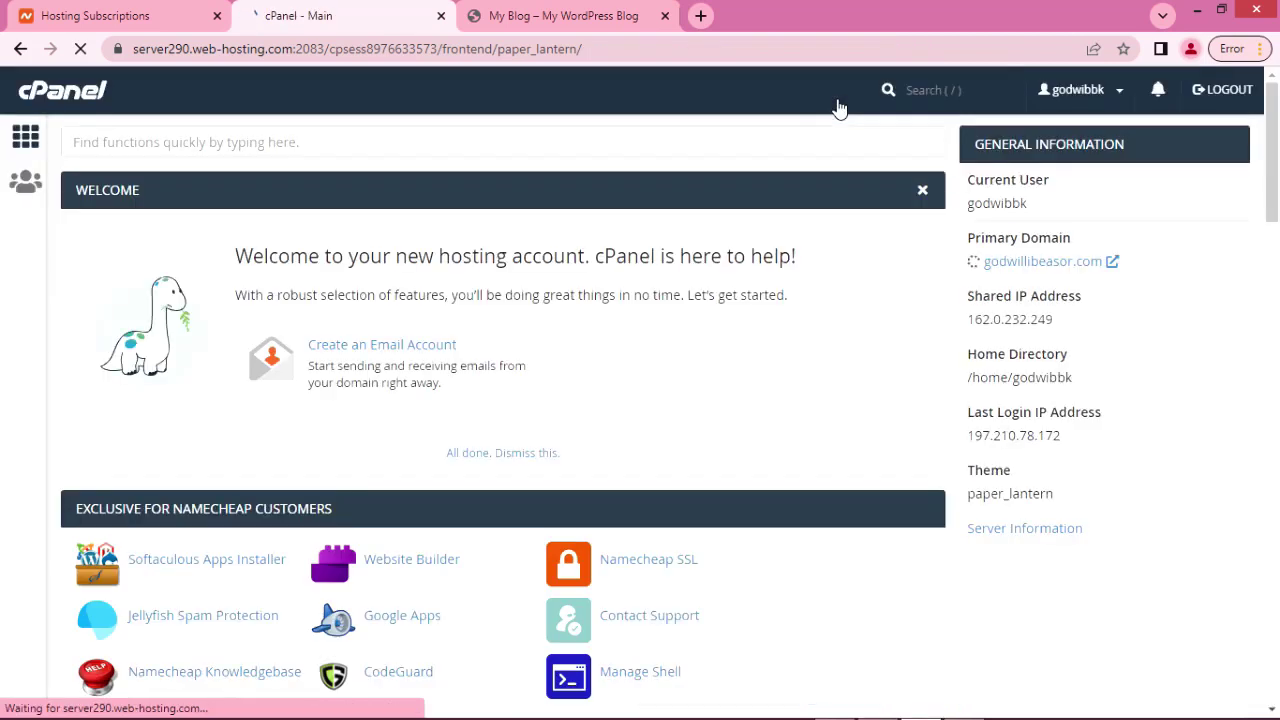
left_click(376, 137)
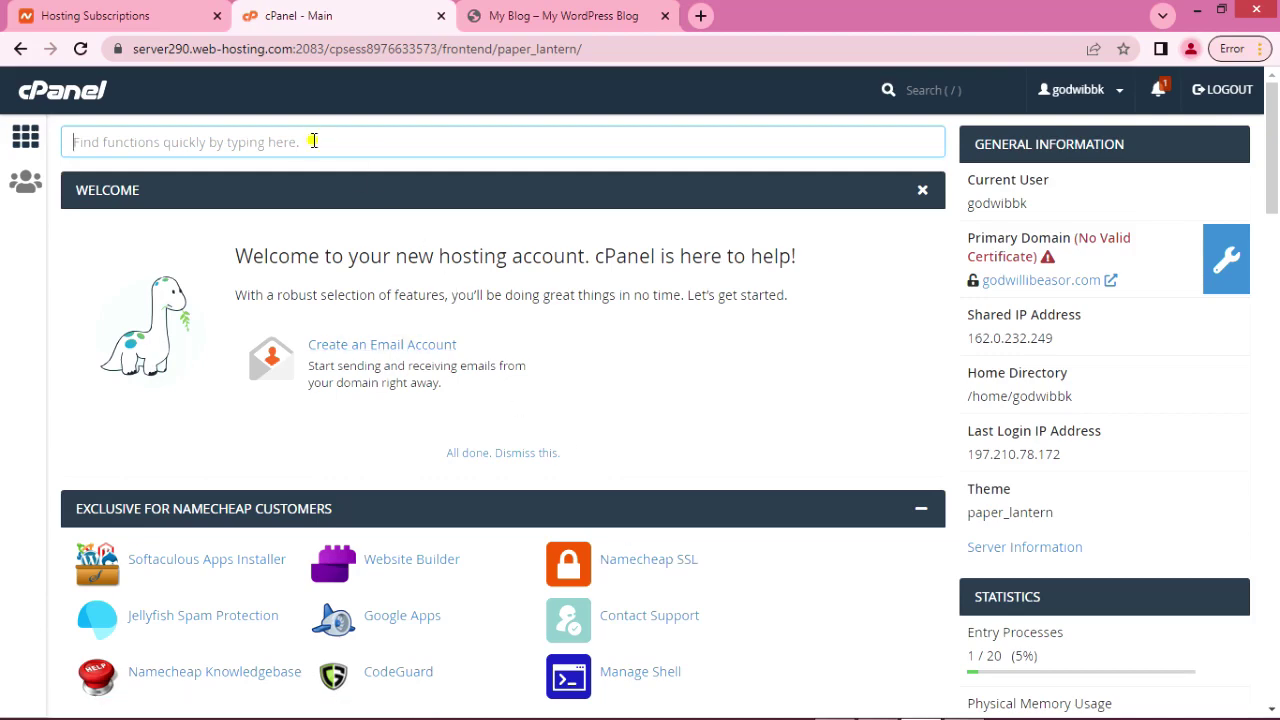
type("ssl")
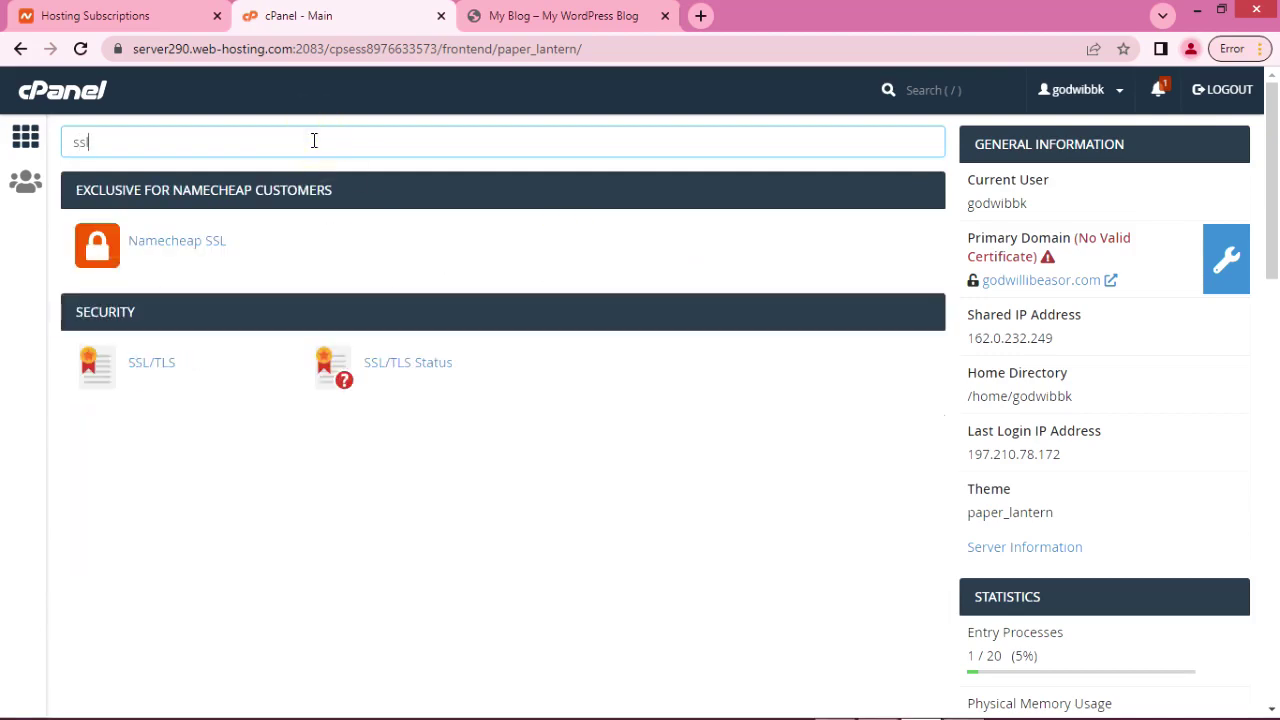
left_click(183, 247)
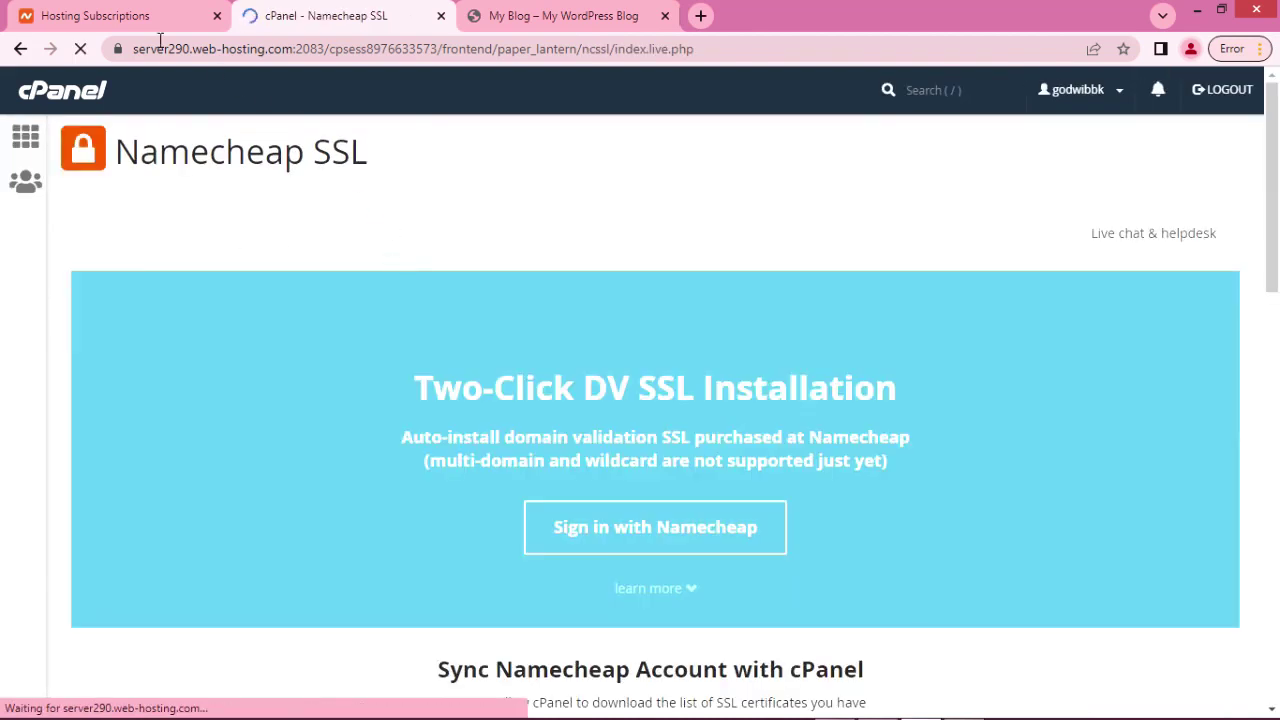
left_click(95, 15)
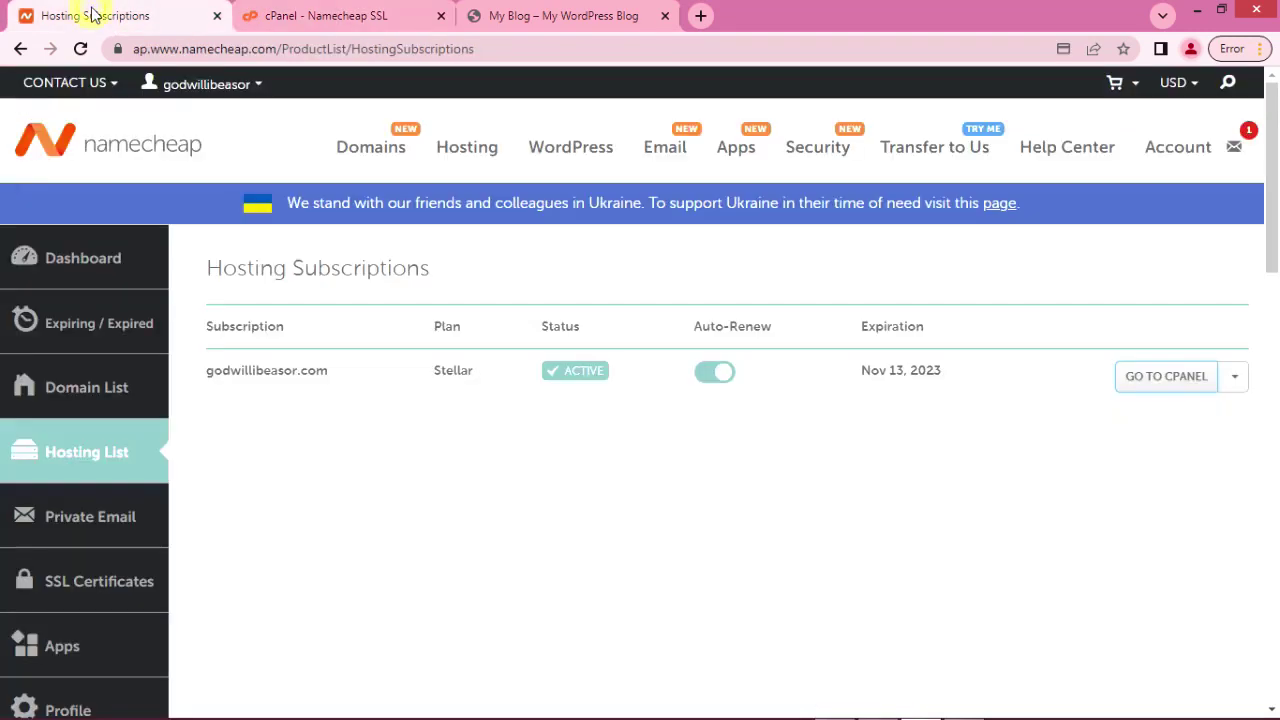
Sign in with Namecheap to link cPanel, then view the 'Installed via Namecheap SSL' list
left_click(298, 15)
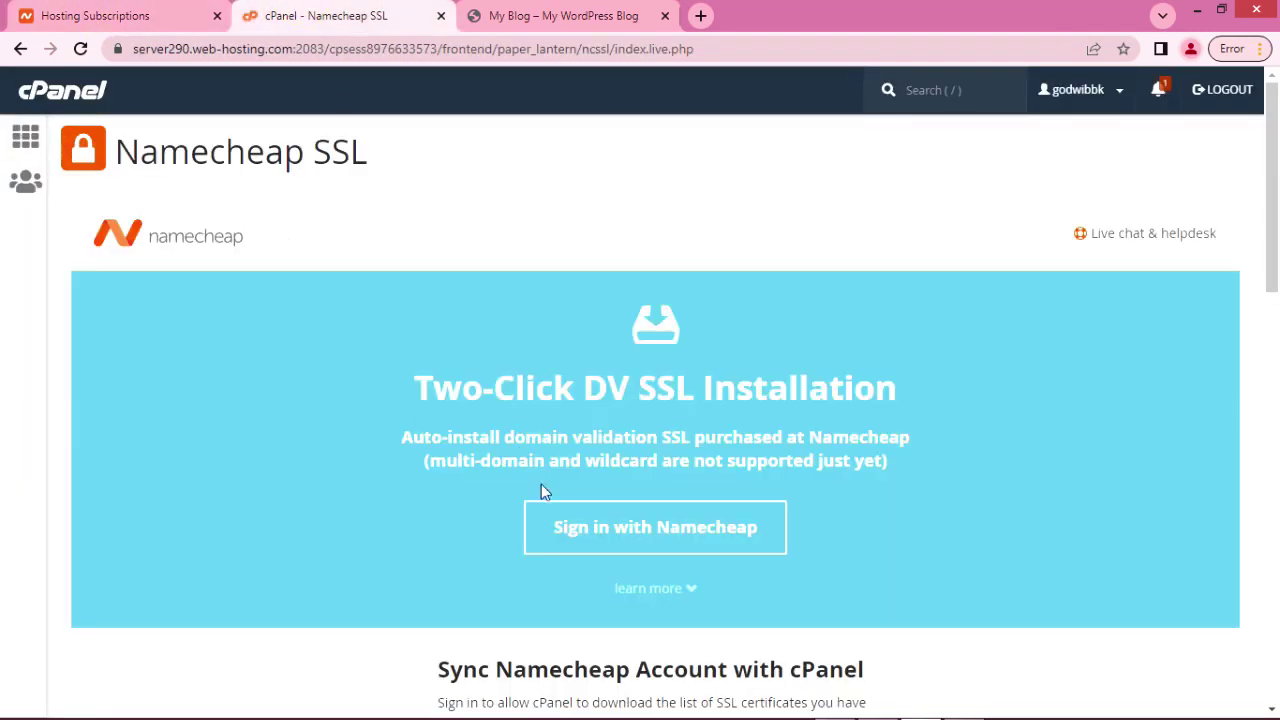
scroll(540, 491, "down", 2)
left_click(632, 352)
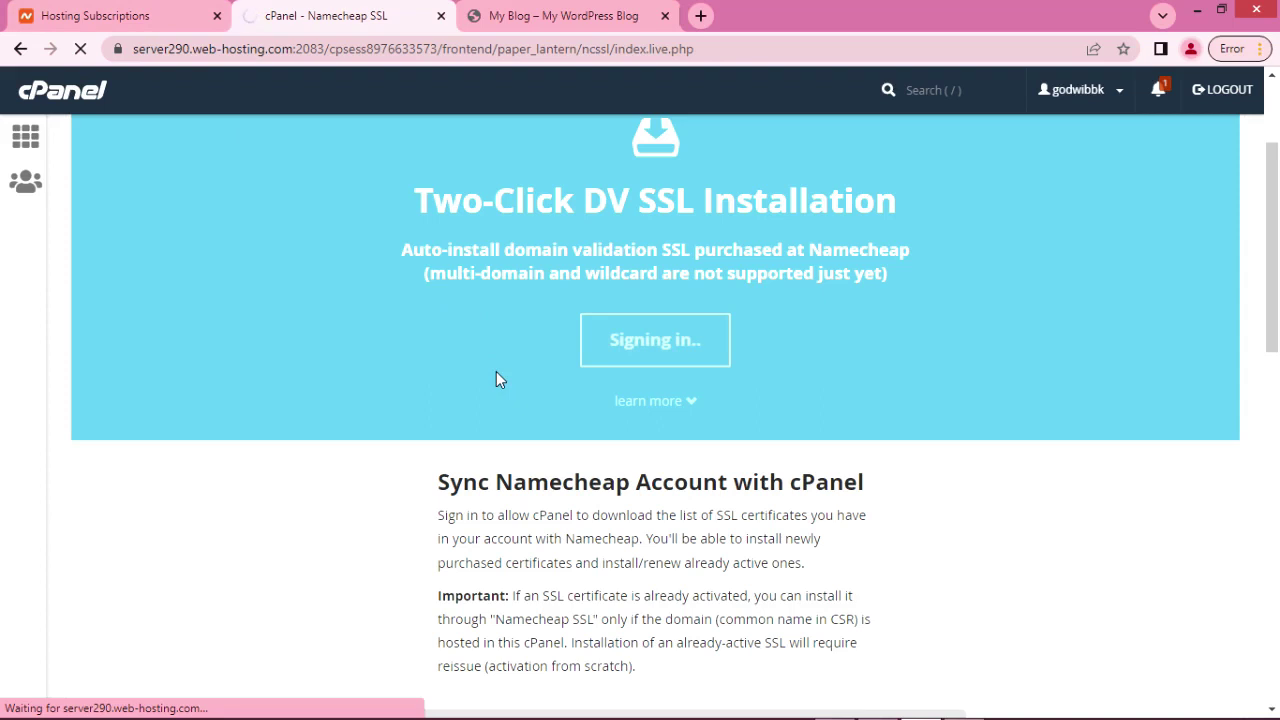
scroll(734, 376, "up", 2)
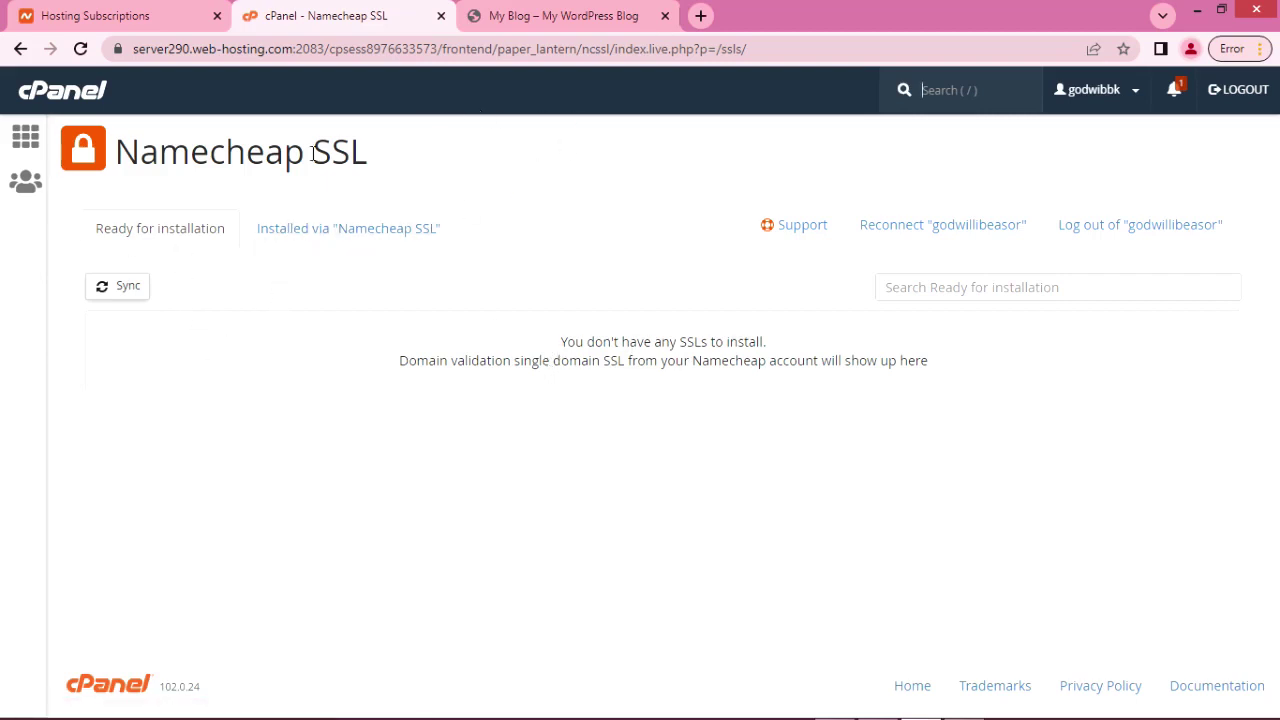
left_click(300, 236)
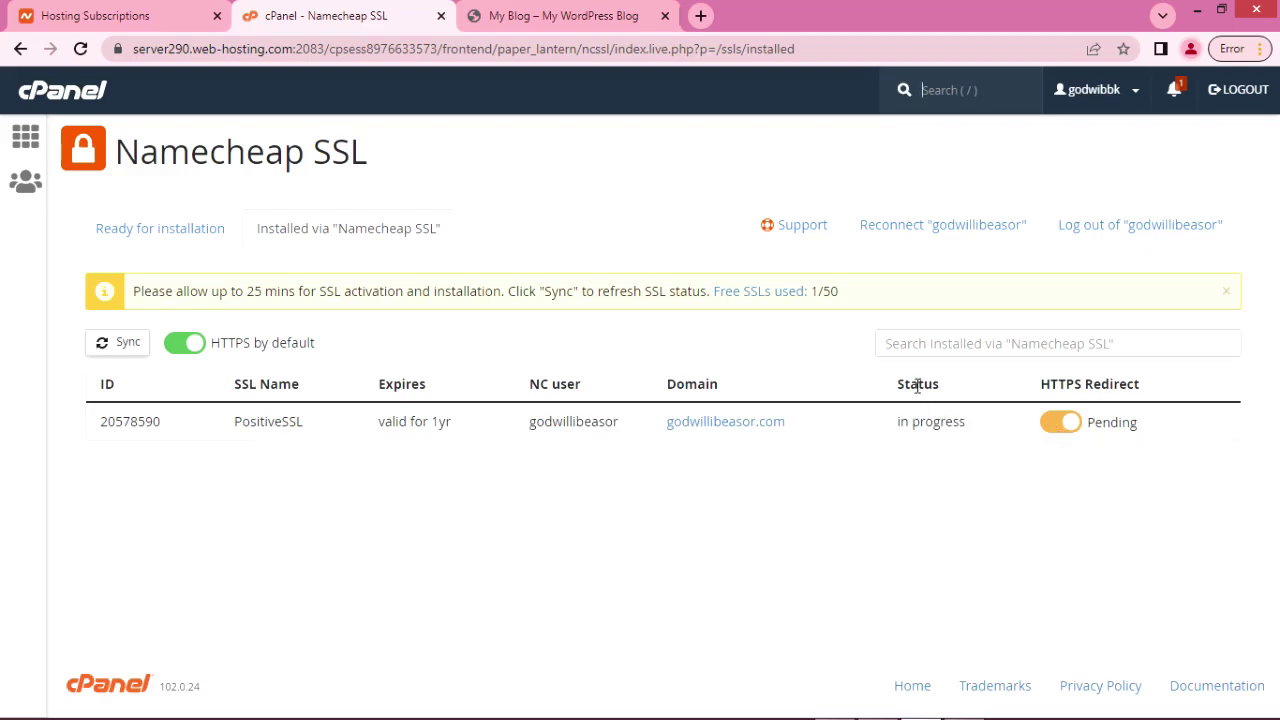
Sync the PositiveSSL certificate status to active until 14 Nov 2023, then return to the blog
left_click_drag(897, 425, 963, 437)
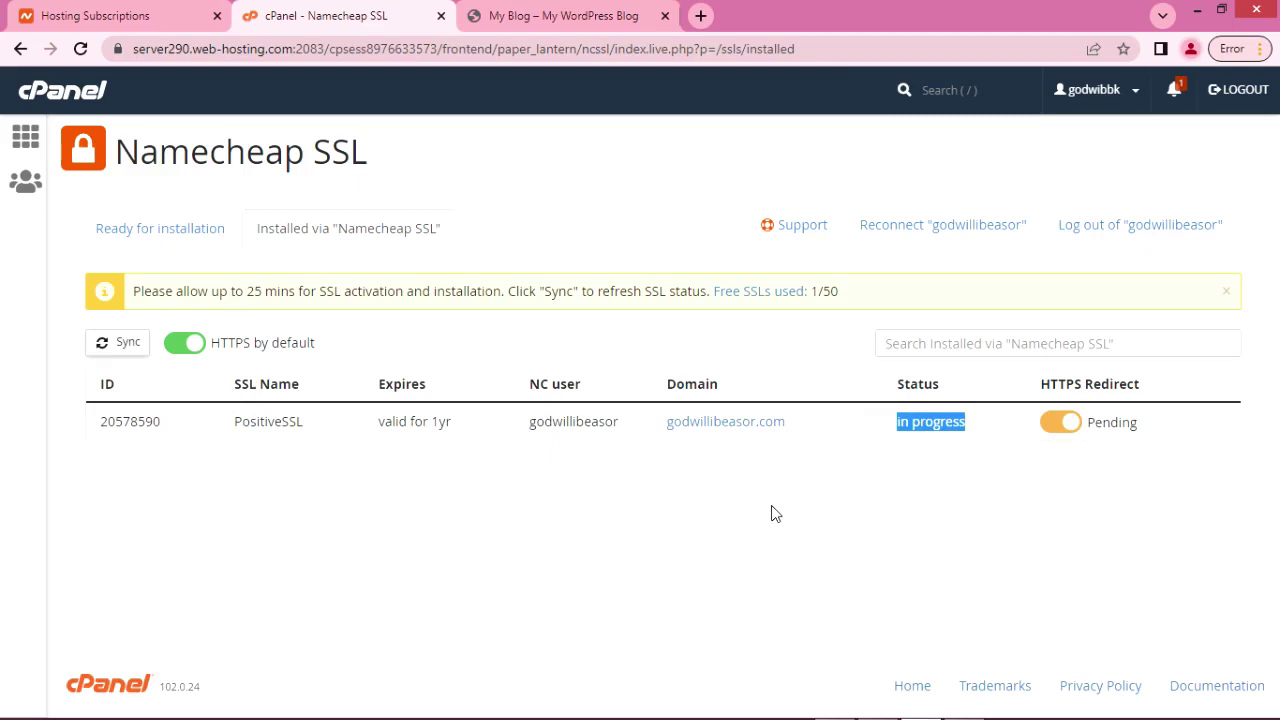
left_click(736, 522)
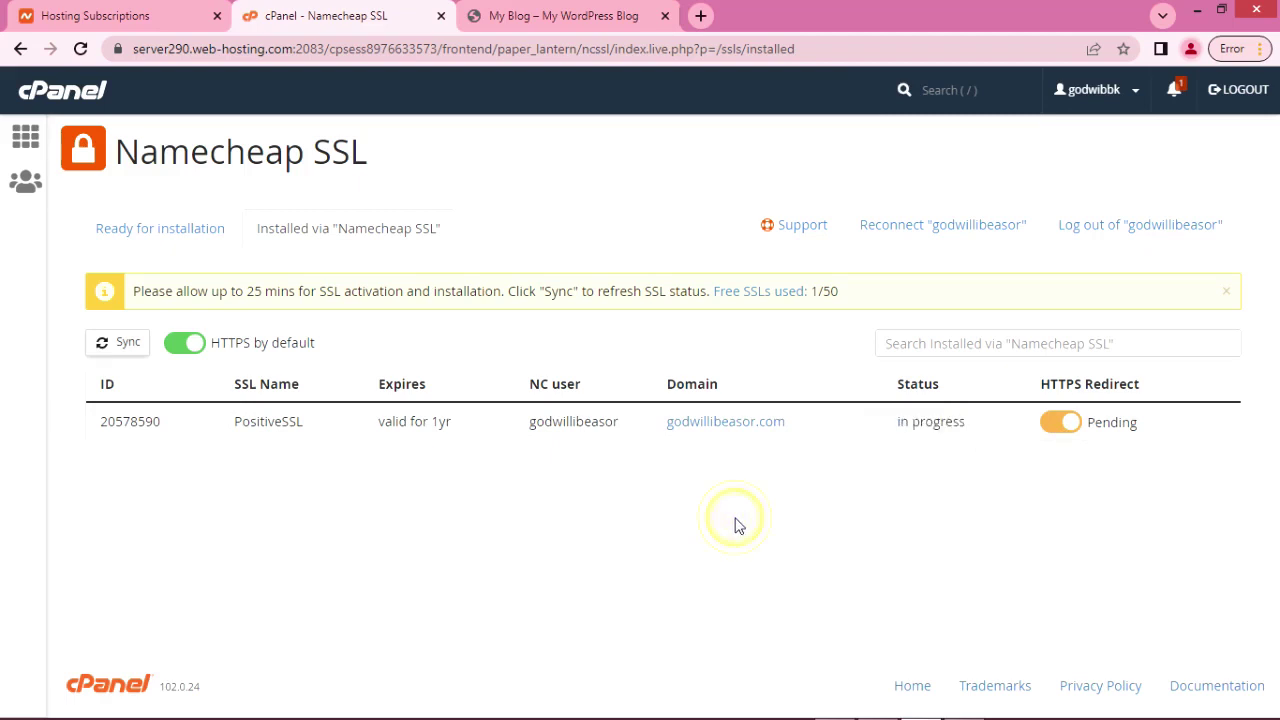
left_click(124, 348)
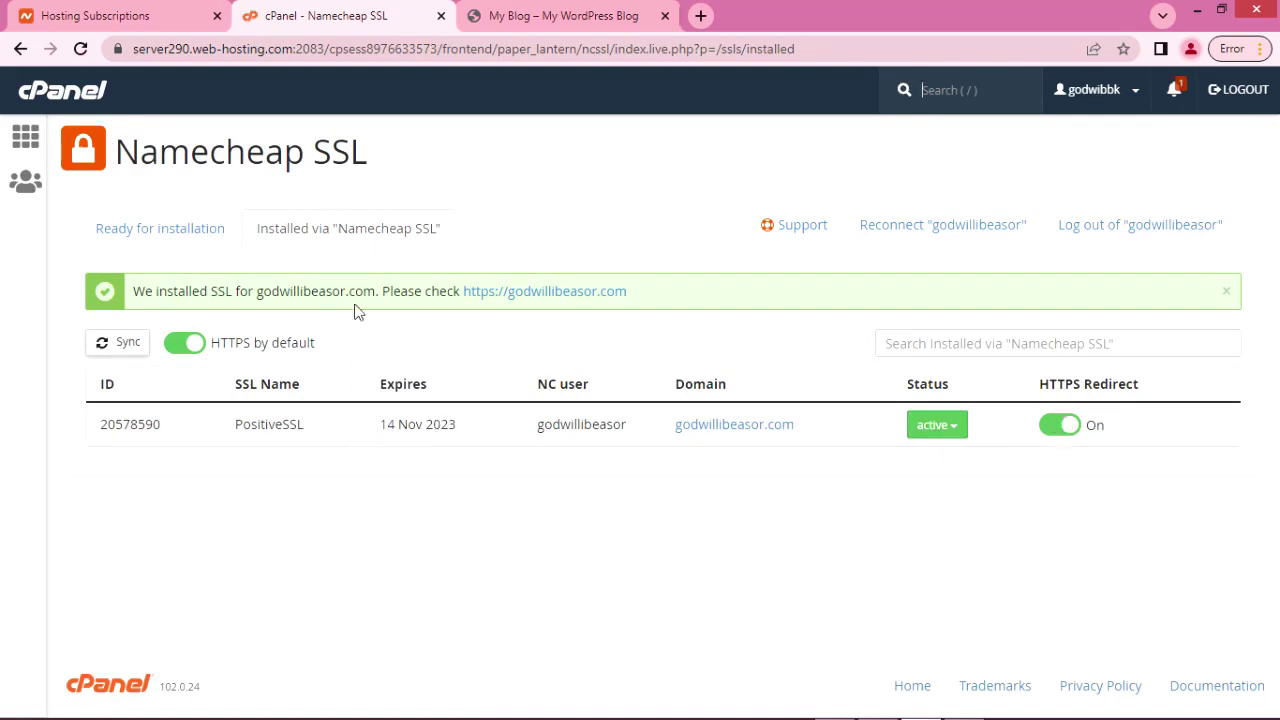
left_click(518, 22)
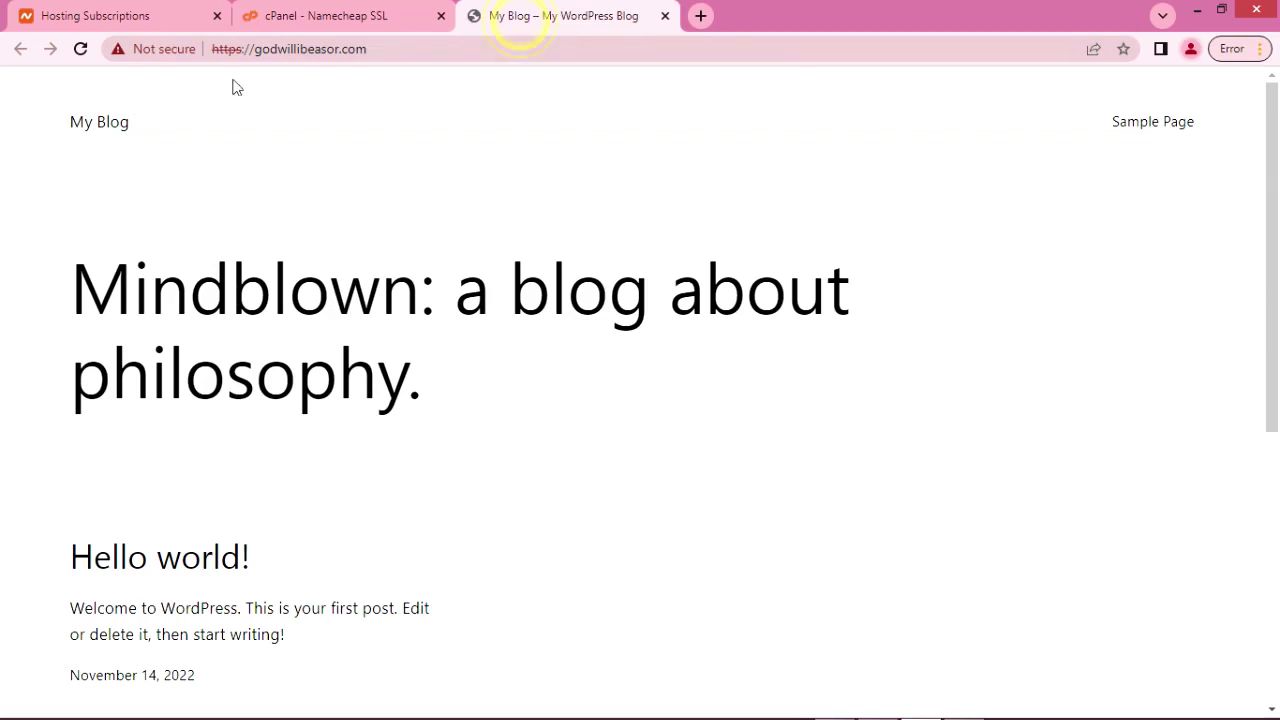
Reload the blog, hit the 'Your clock is behind' error, and check the system calendar date
left_click(80, 50)
mouse_move(1215, 710)
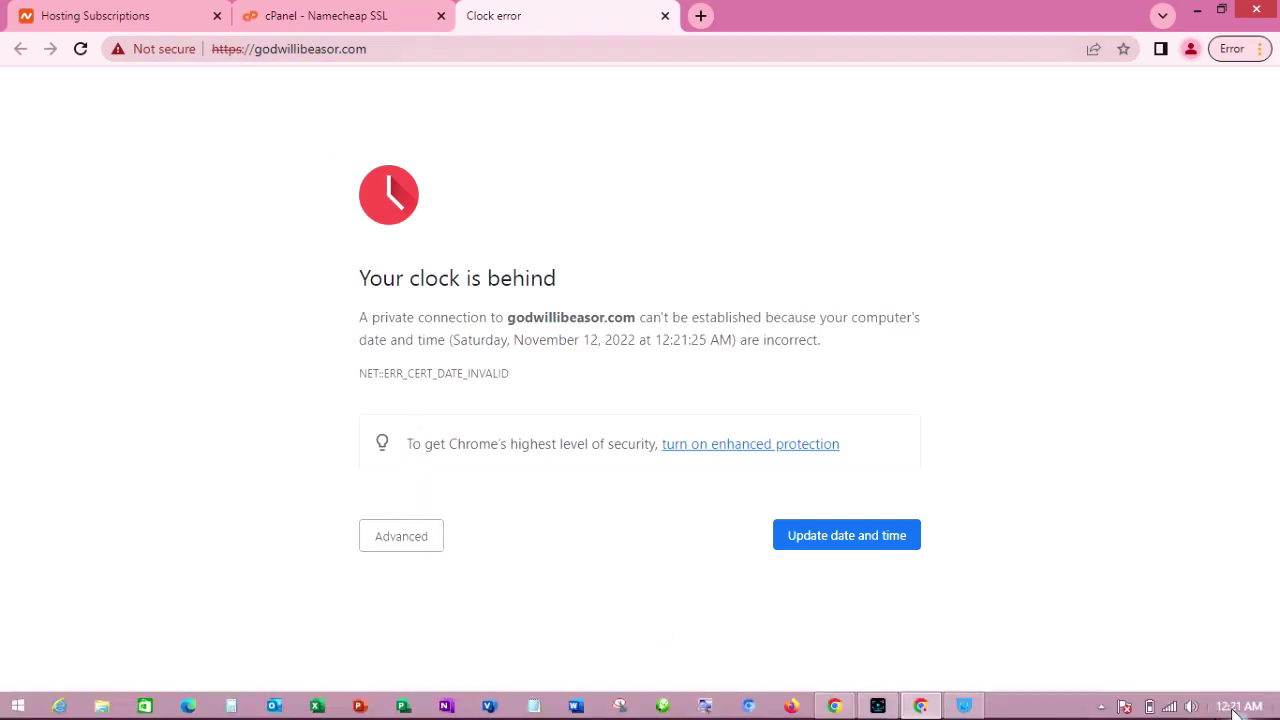
left_click(1237, 707)
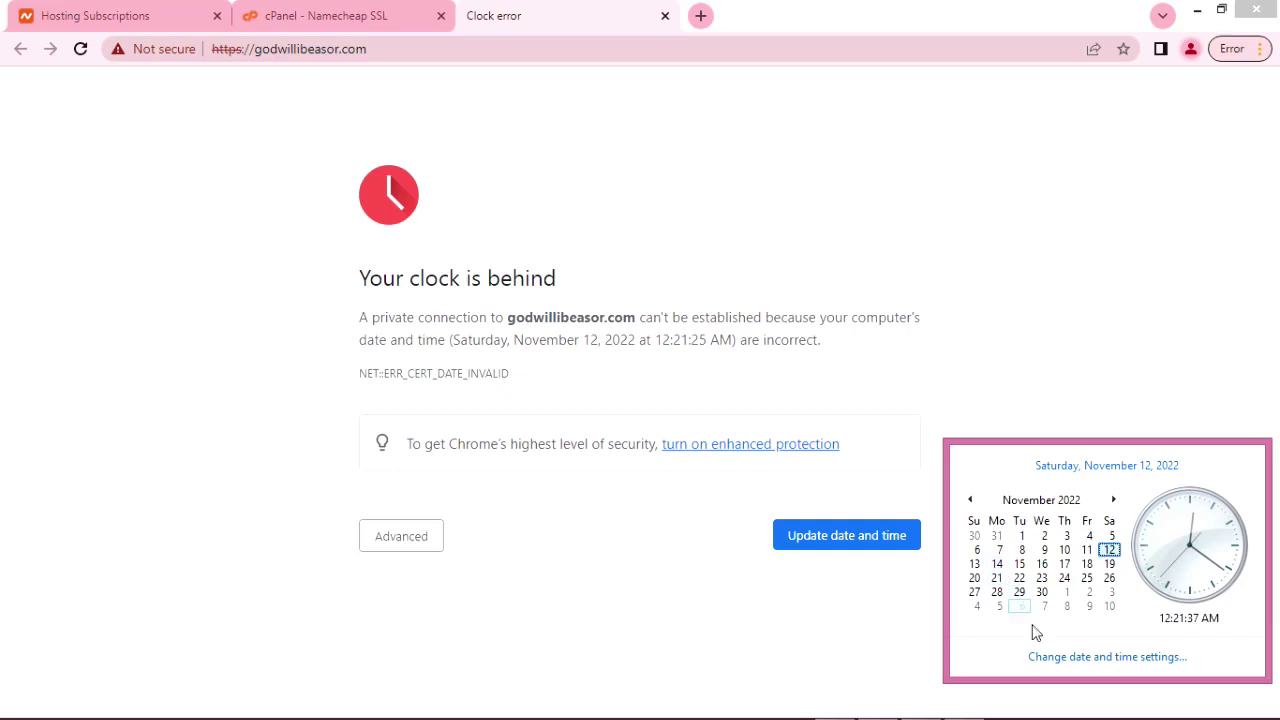
Sync the Windows clock with time.windows.com through Internet Time settings, then reload the blog
left_click(1060, 658)
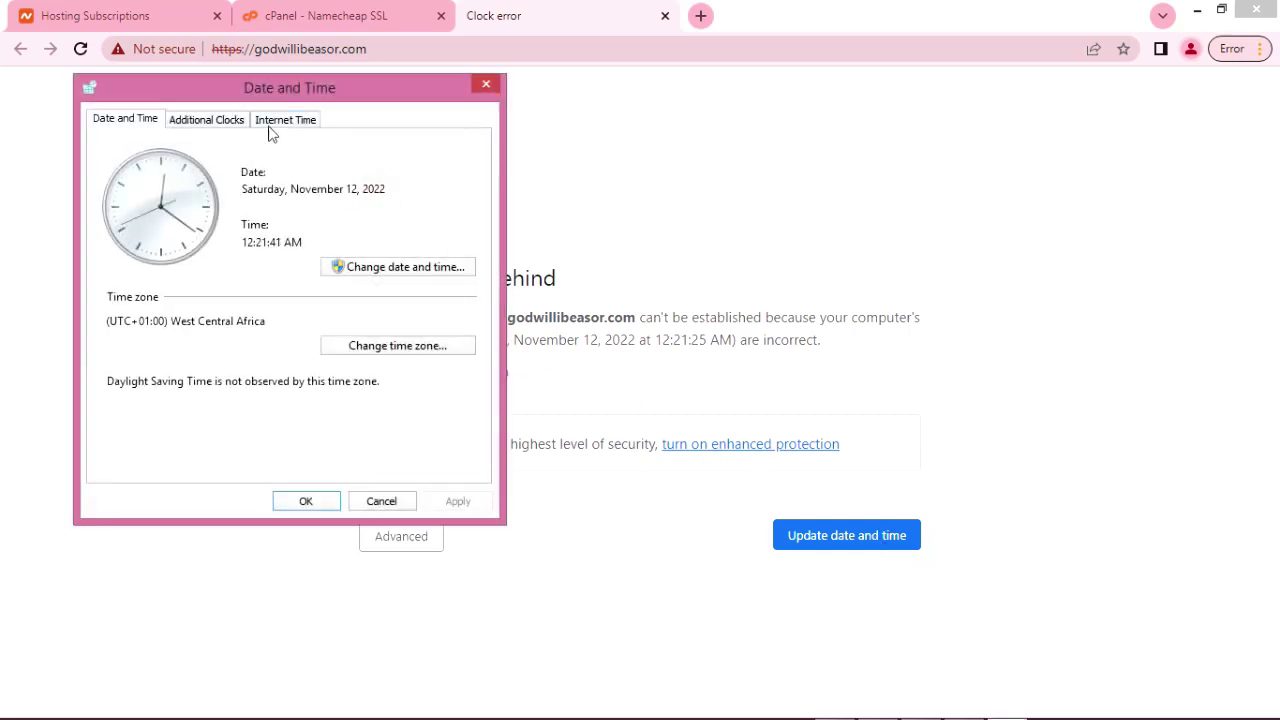
left_click(285, 120)
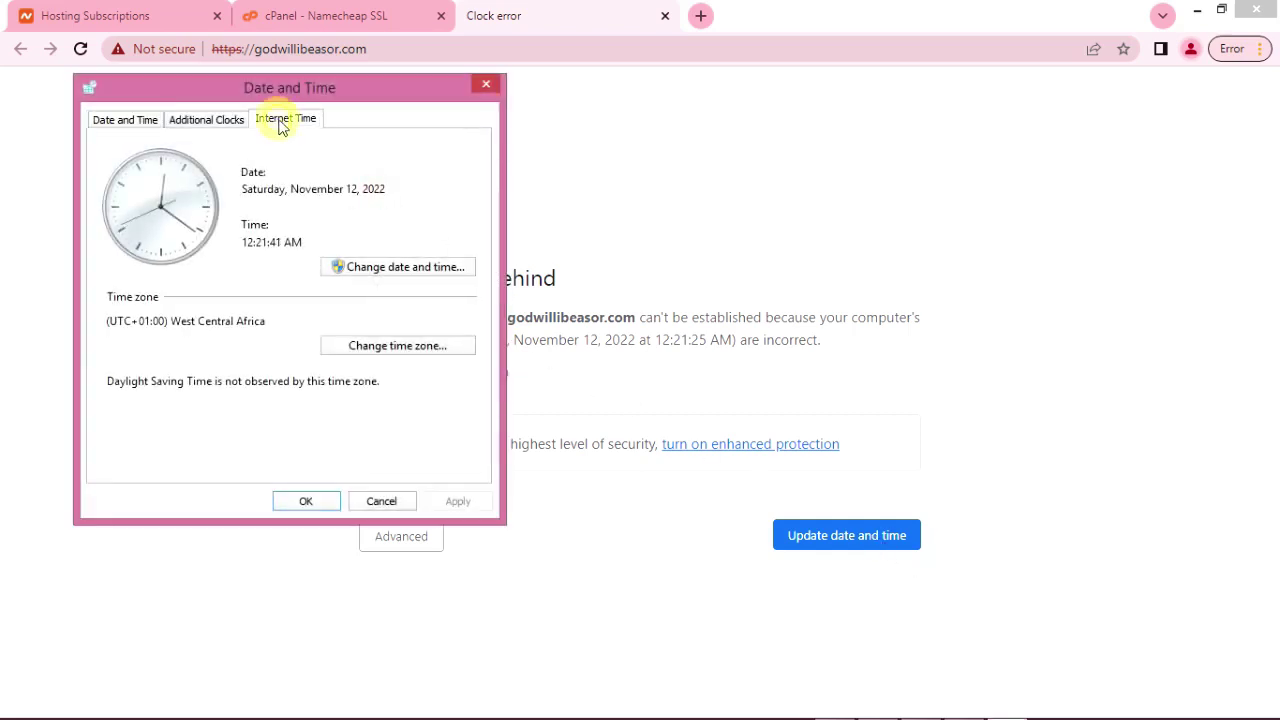
left_click(378, 270)
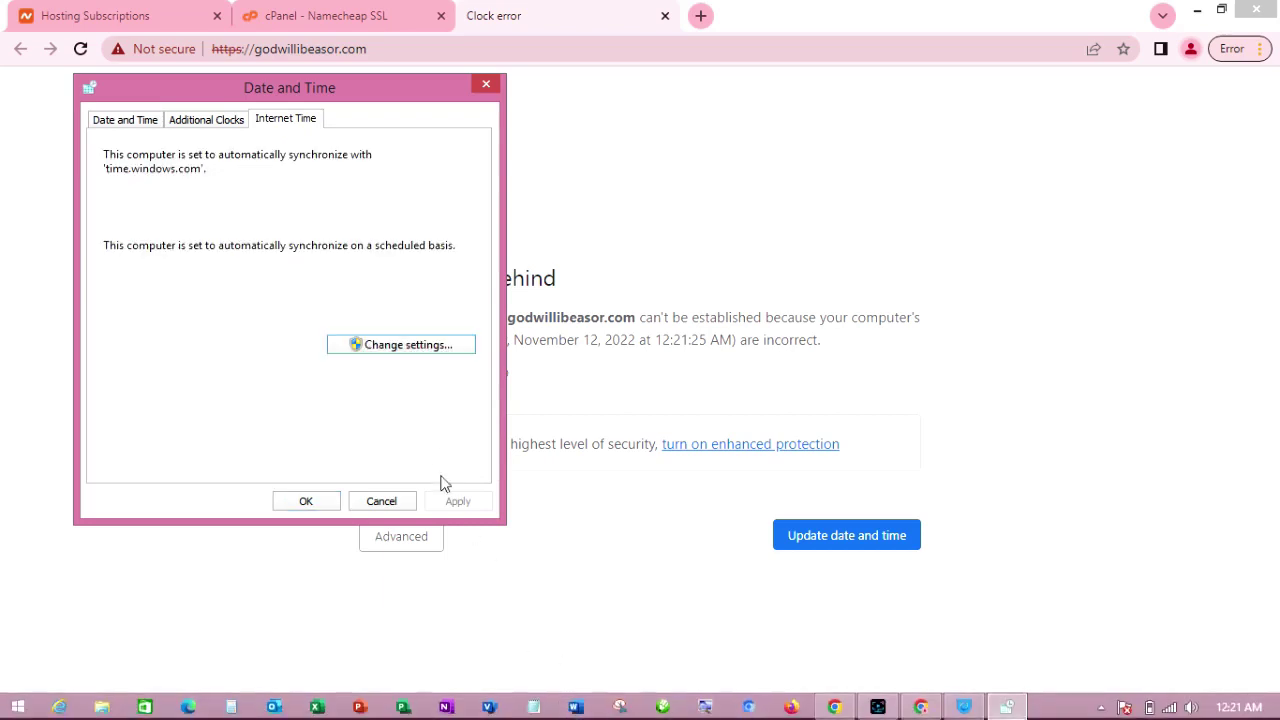
mouse_move(783, 710)
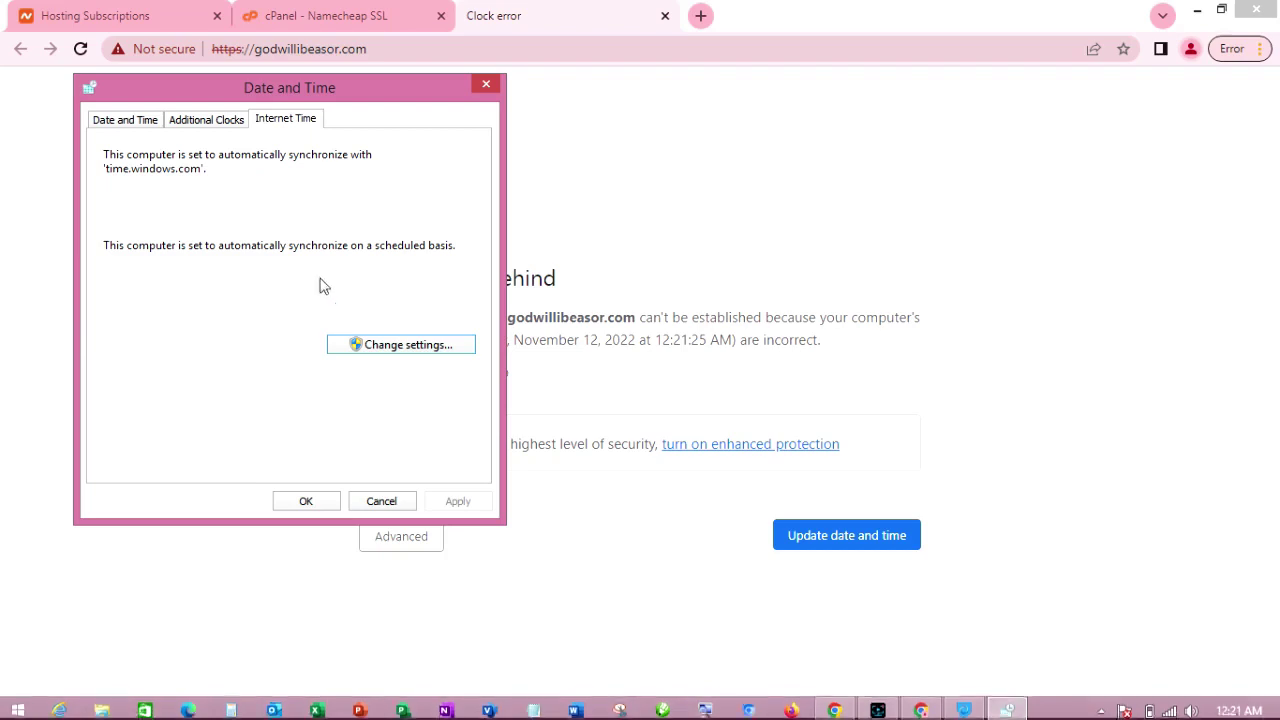
left_click(388, 346)
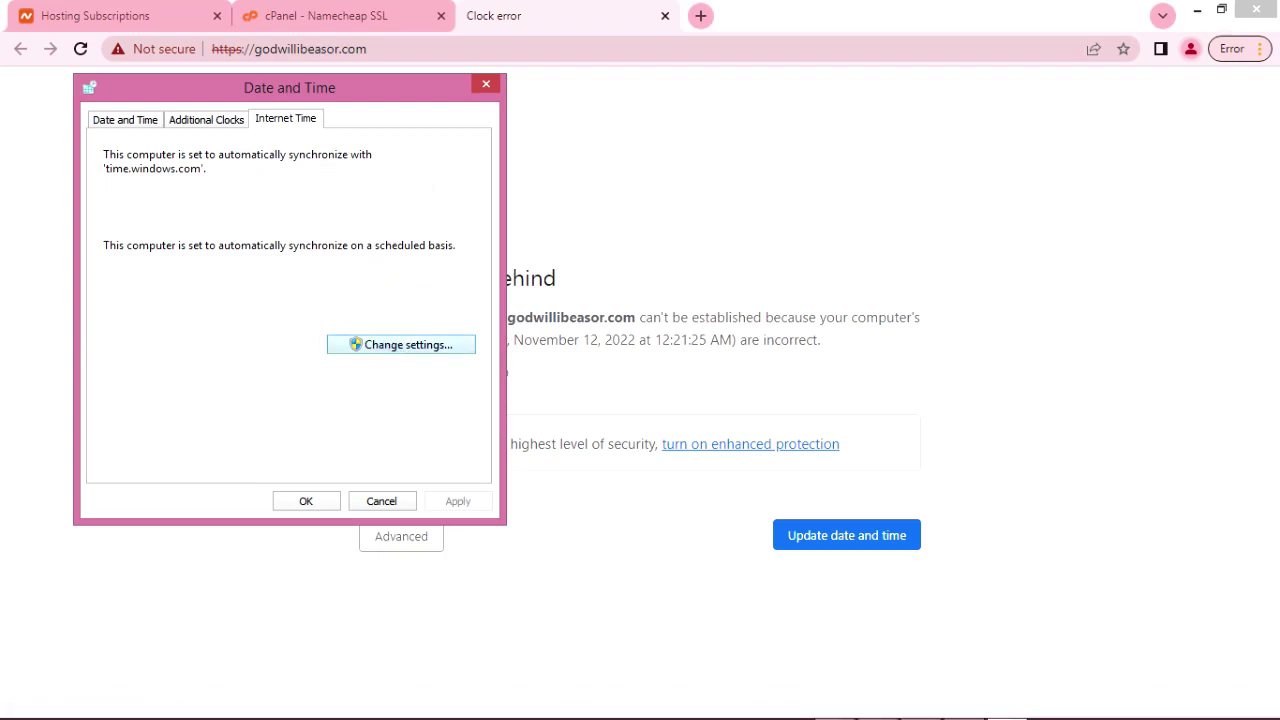
left_click(445, 201)
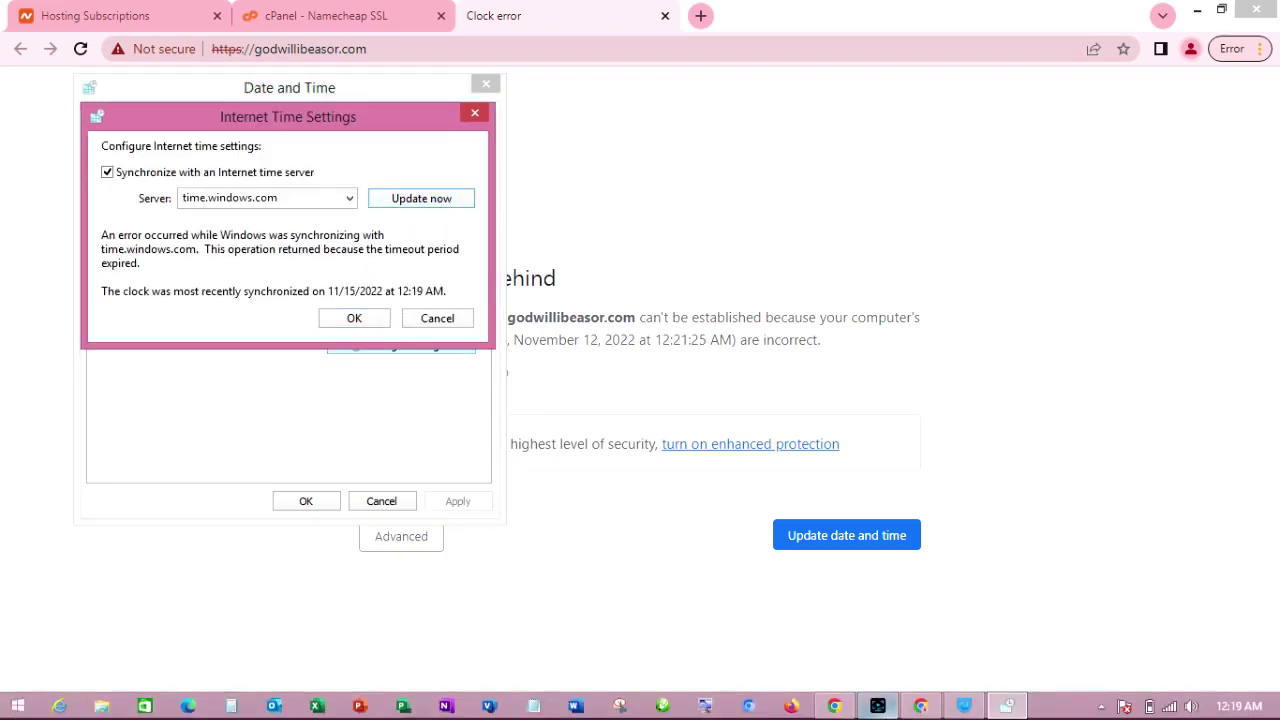
left_click(456, 199)
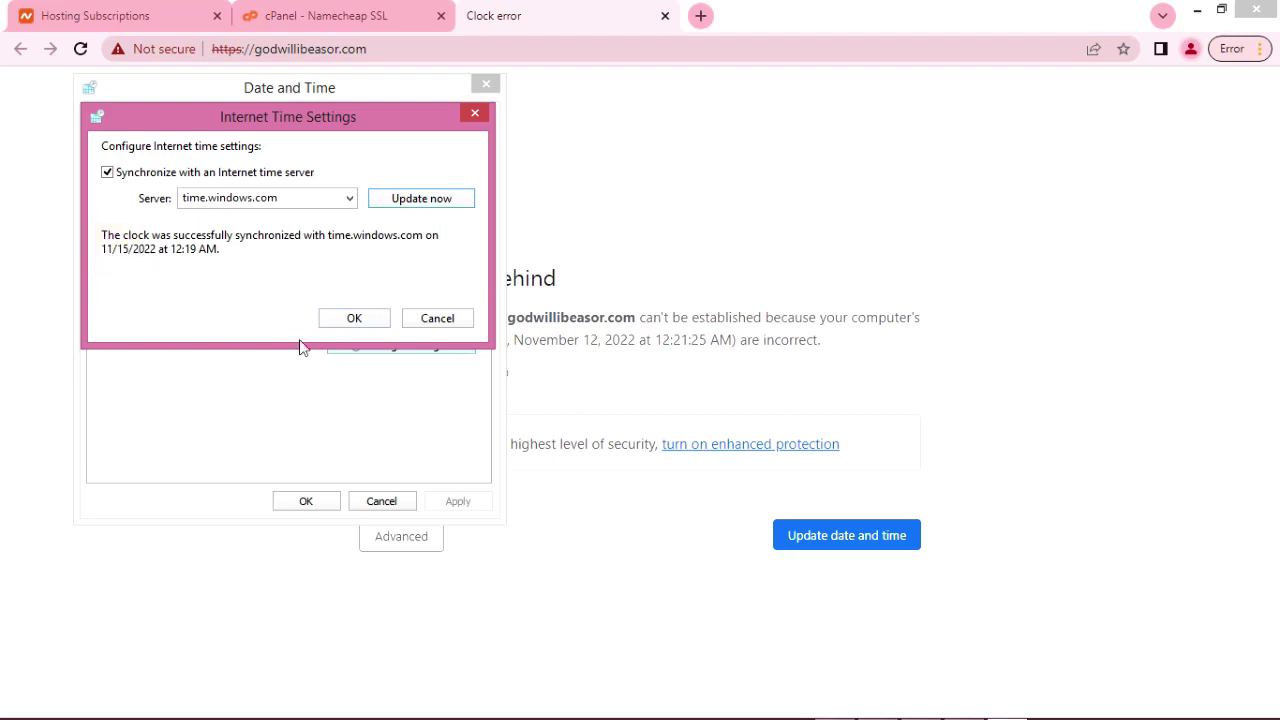
left_click(352, 318)
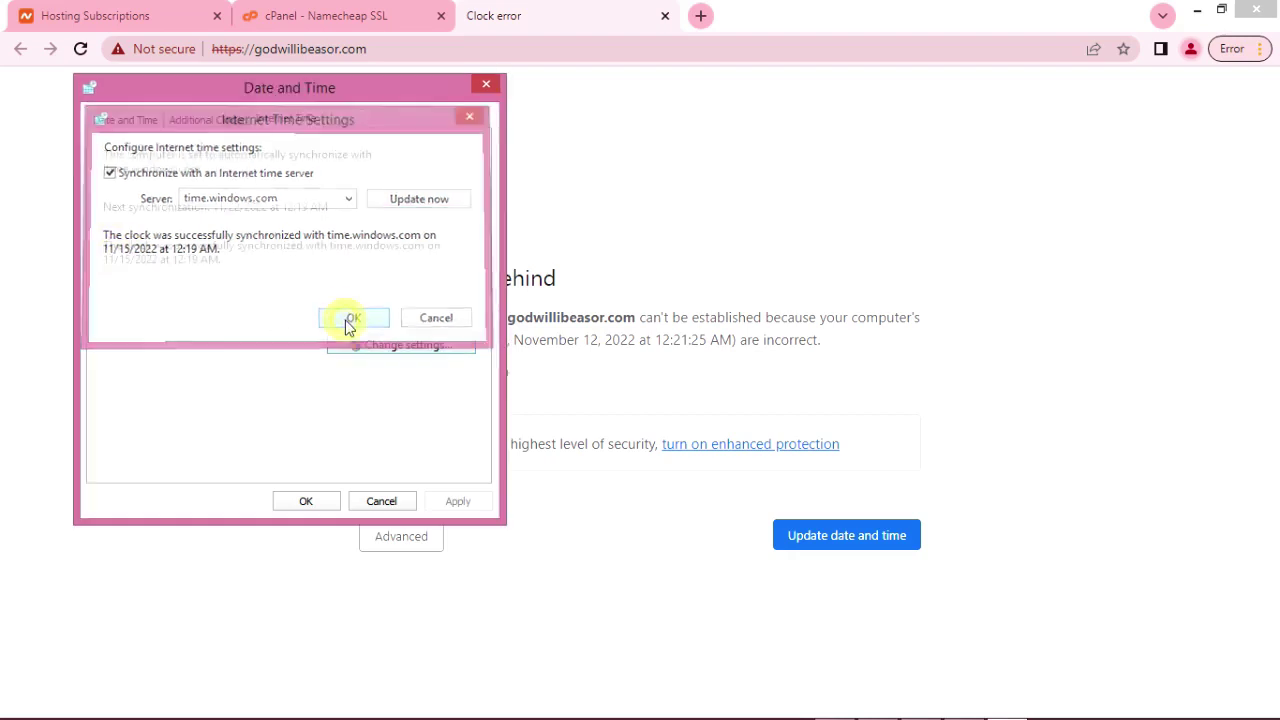
left_click(306, 501)
left_click(80, 50)
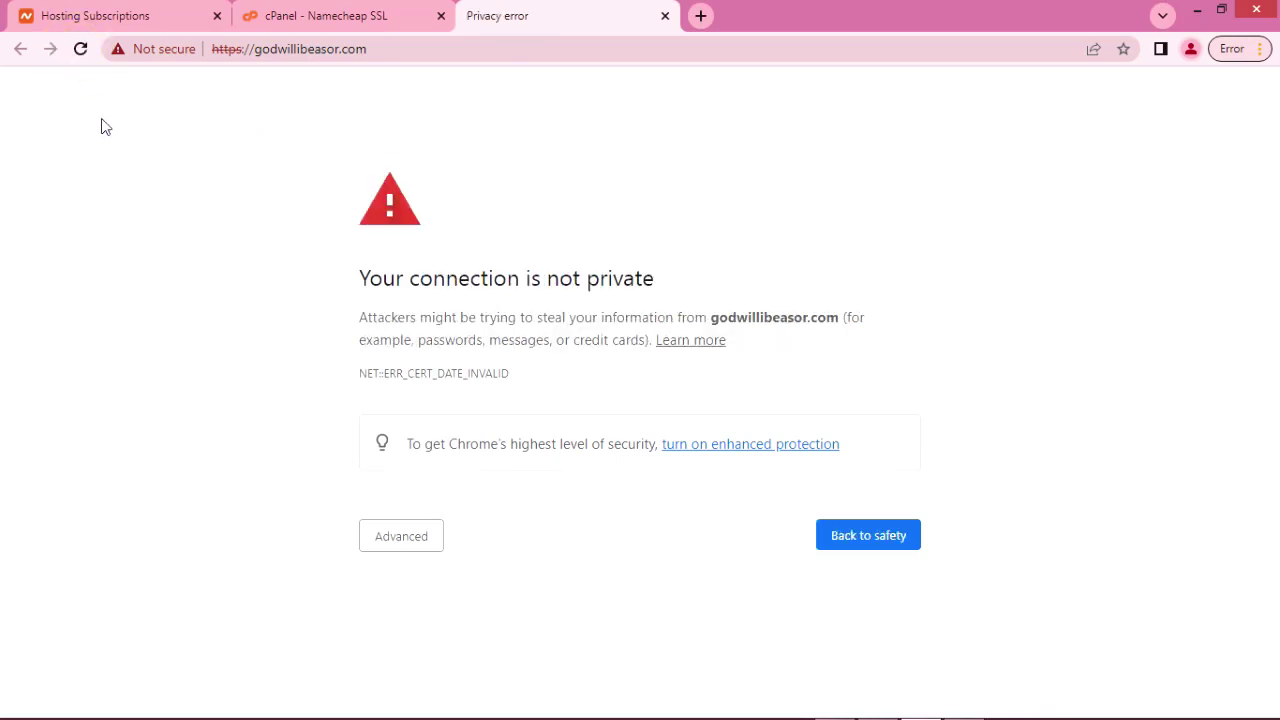
Reload the site and proceed past the privacy warning to godwillibeasor.com
left_click(83, 53)
left_click(404, 540)
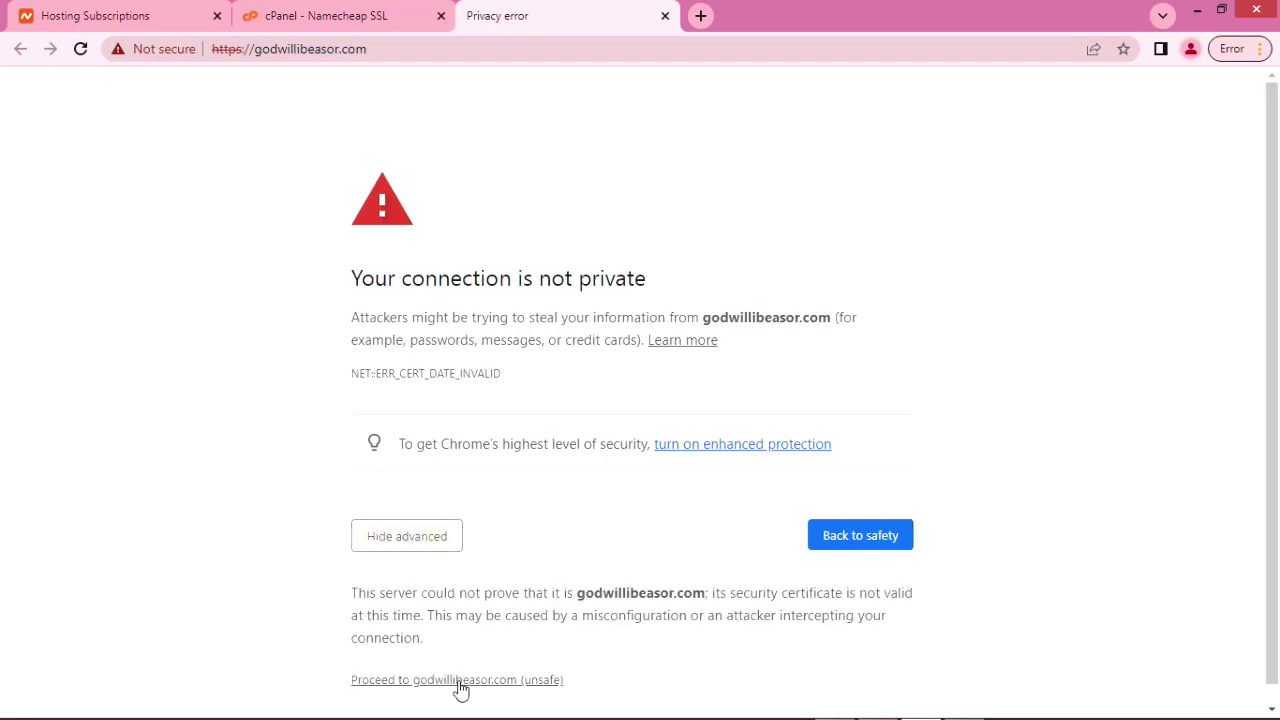
left_click(486, 662)
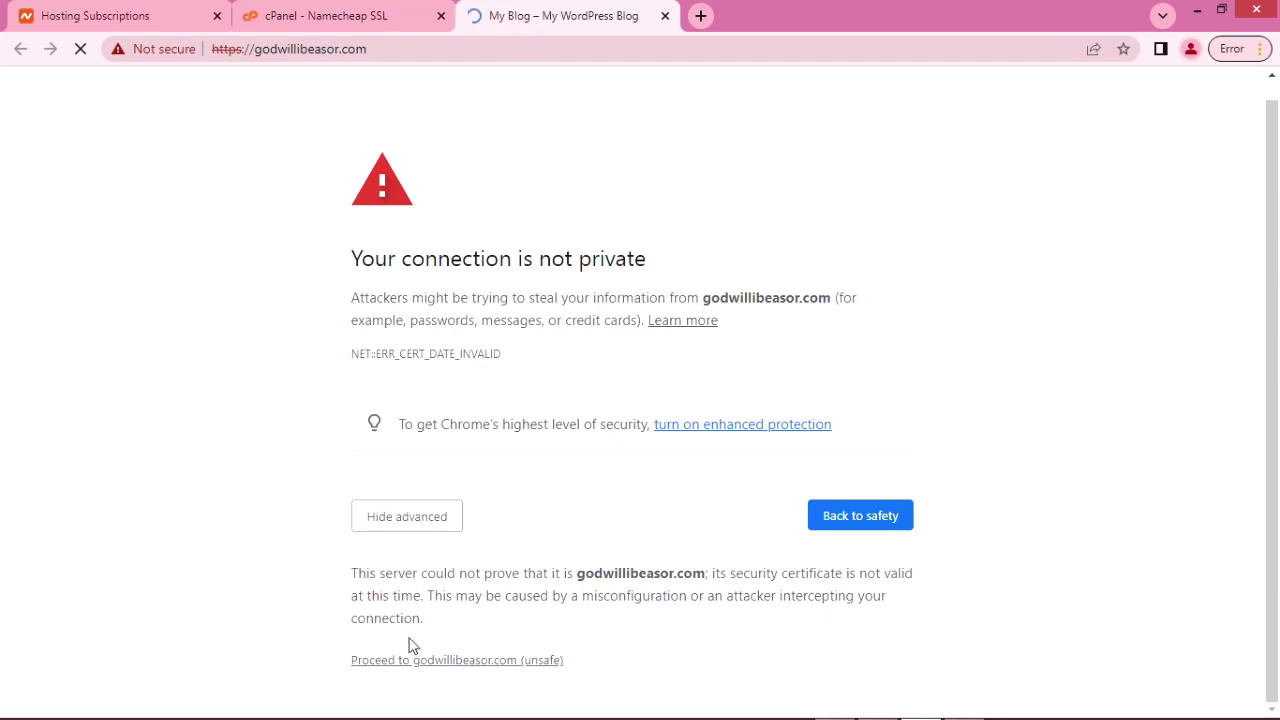
Copy the site's web address and paste it into a new Incognito window
left_click(329, 55)
right_click(331, 58)
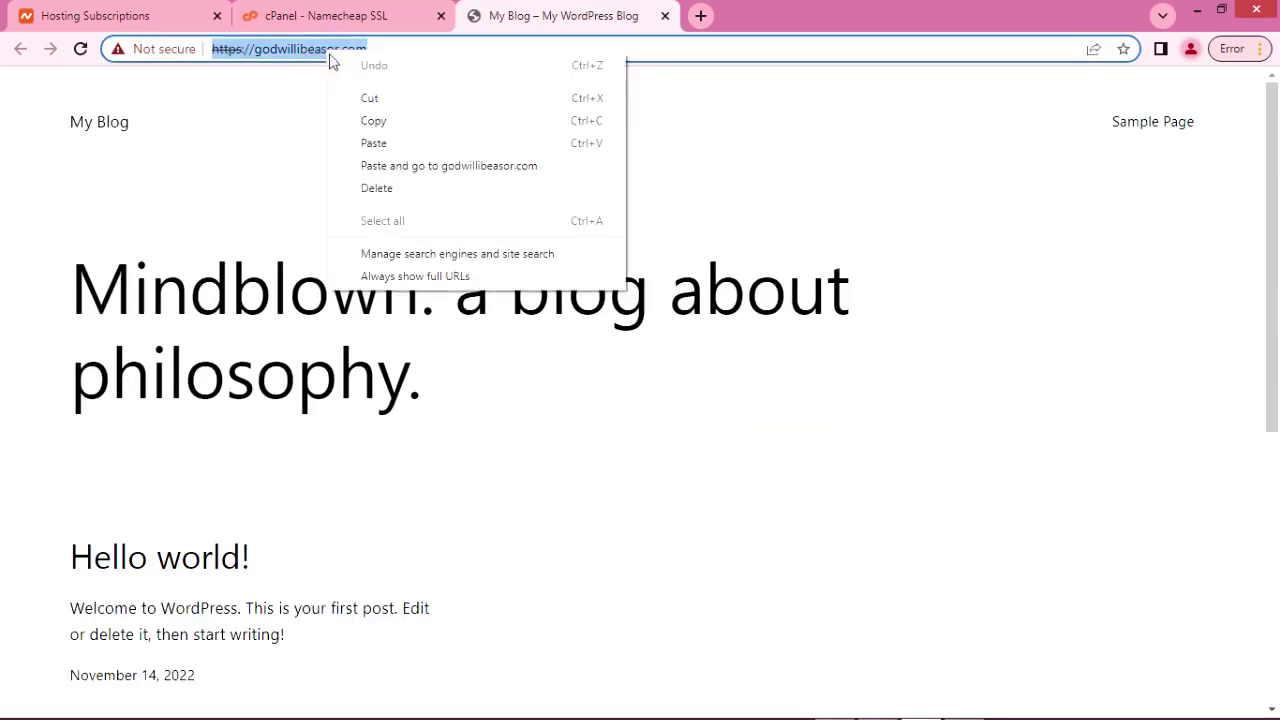
left_click(385, 121)
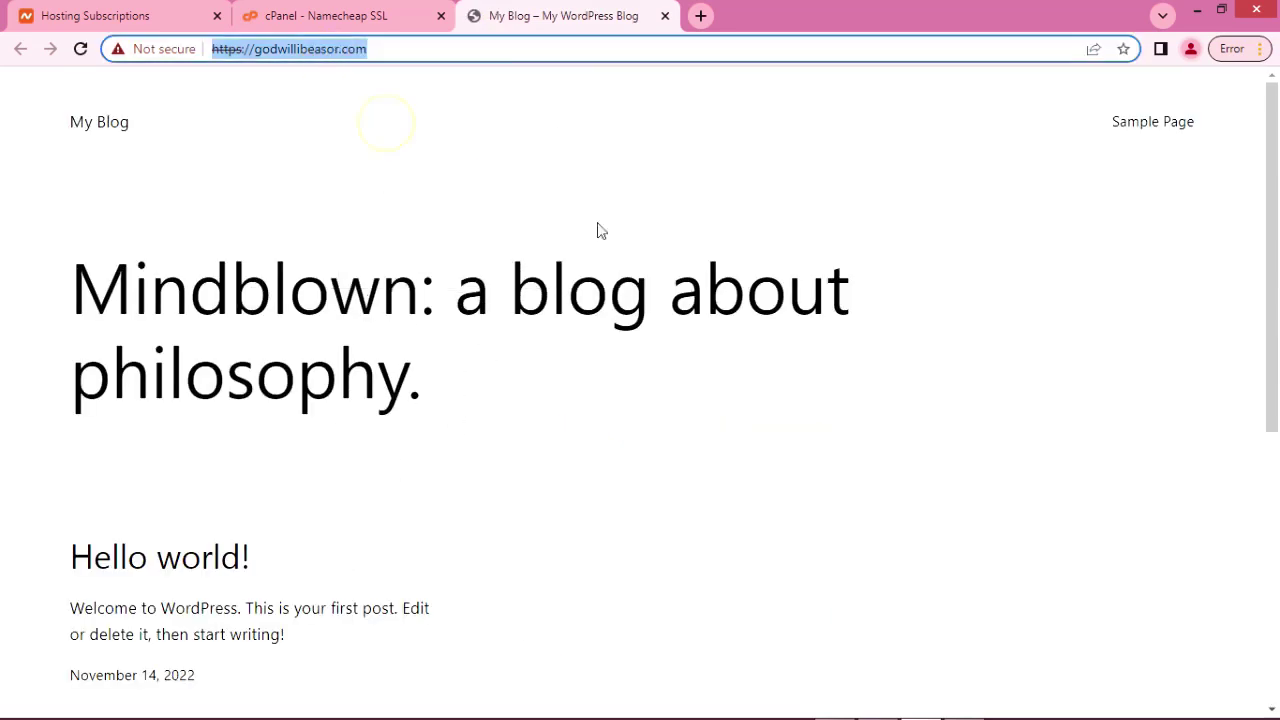
left_click(1258, 49)
left_click(1017, 154)
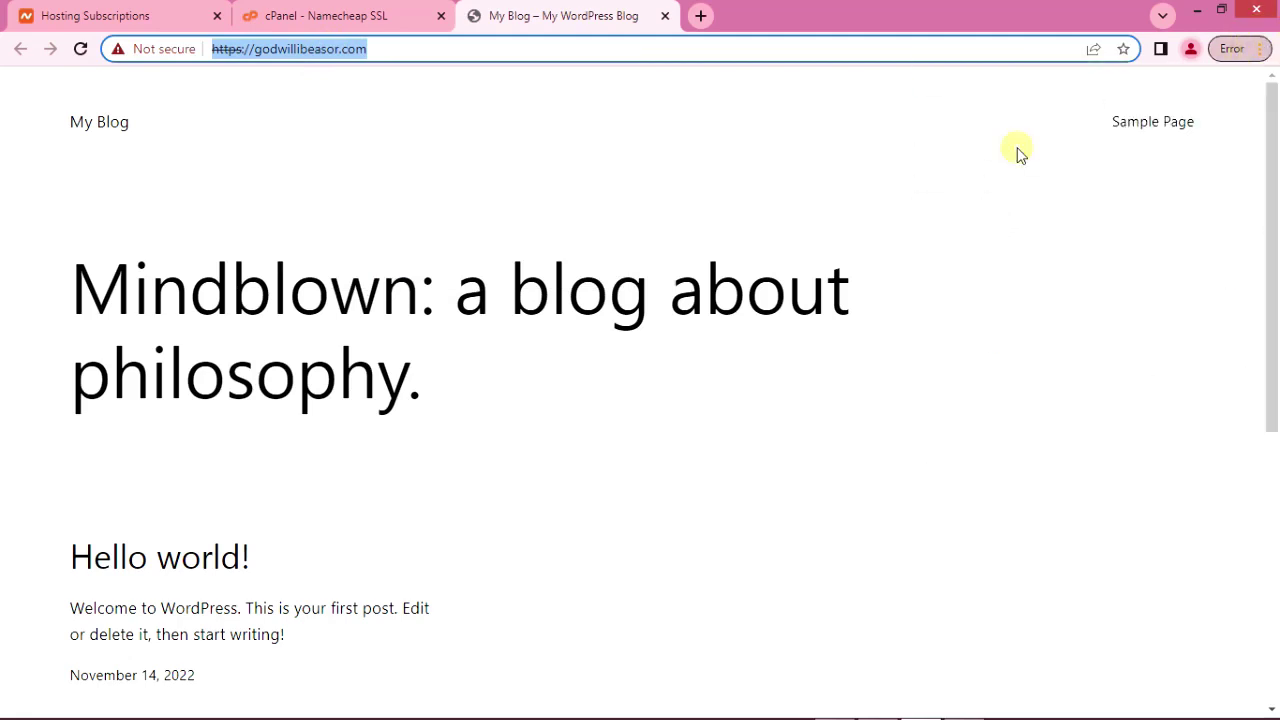
key("ctrl+v")
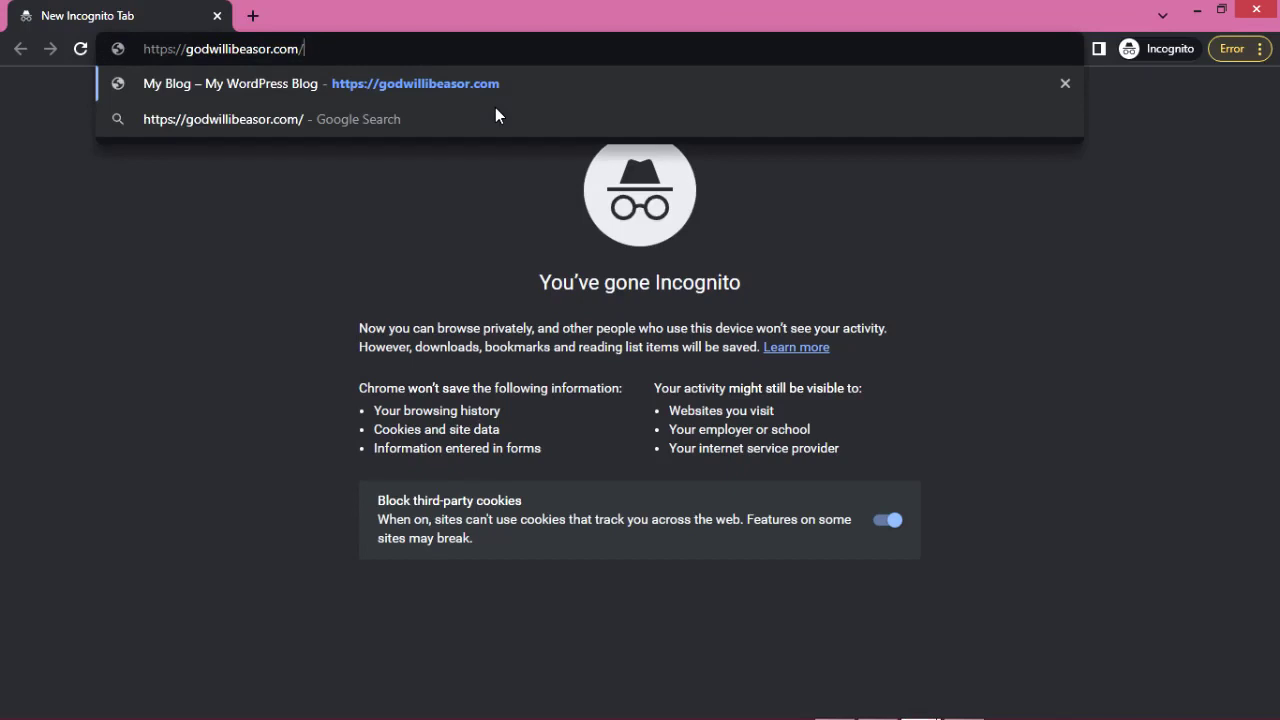
Load godwillibeasor.com in Incognito past the unsafe warning, then launch Firefox
key("Return")
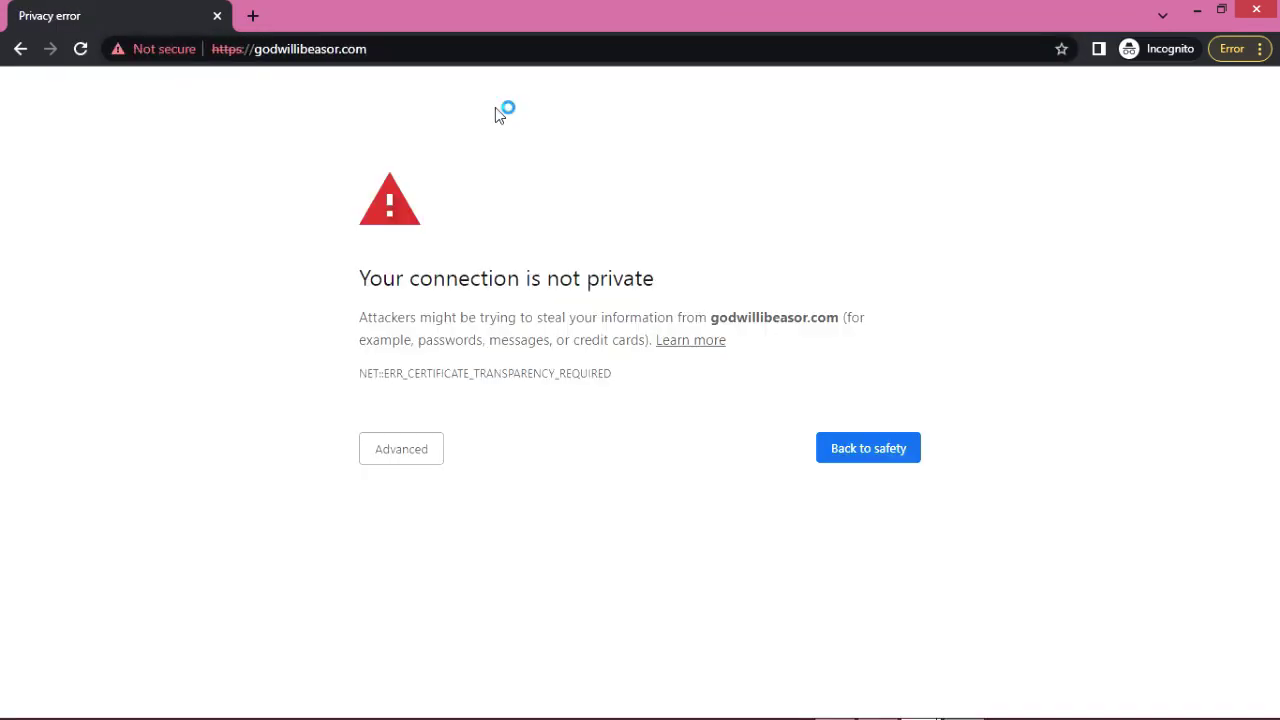
left_click(415, 452)
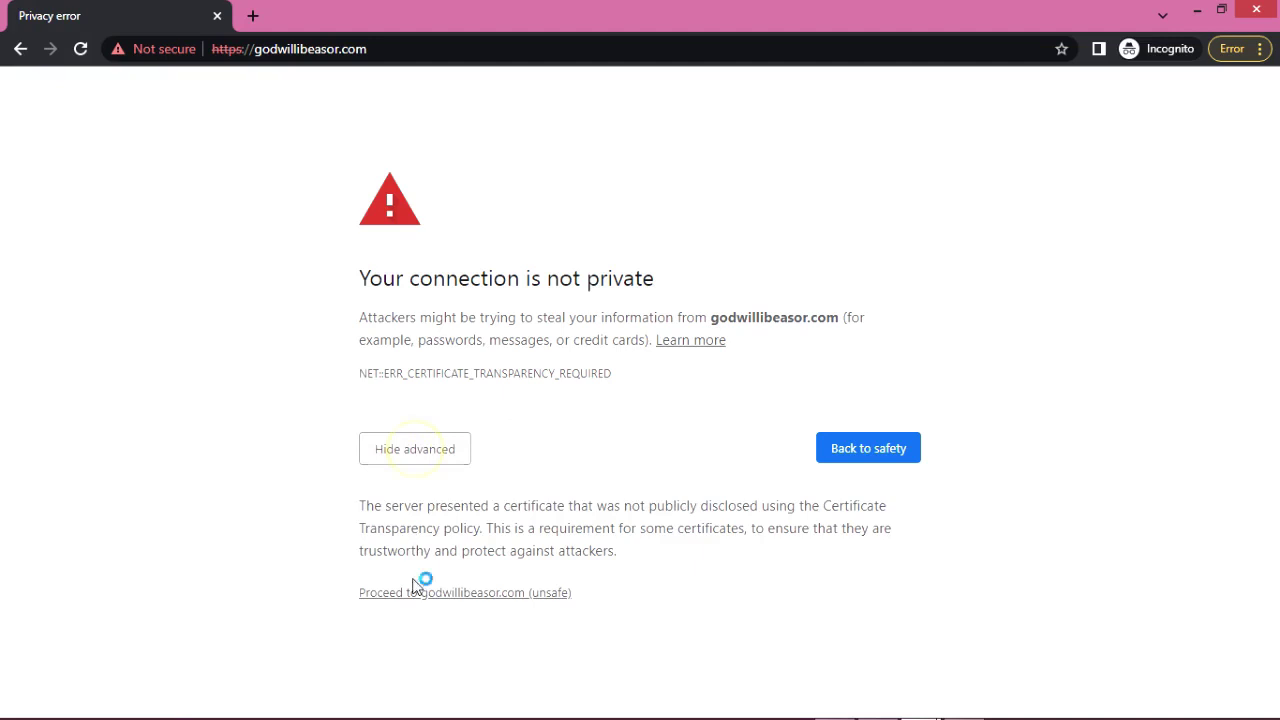
left_click(415, 593)
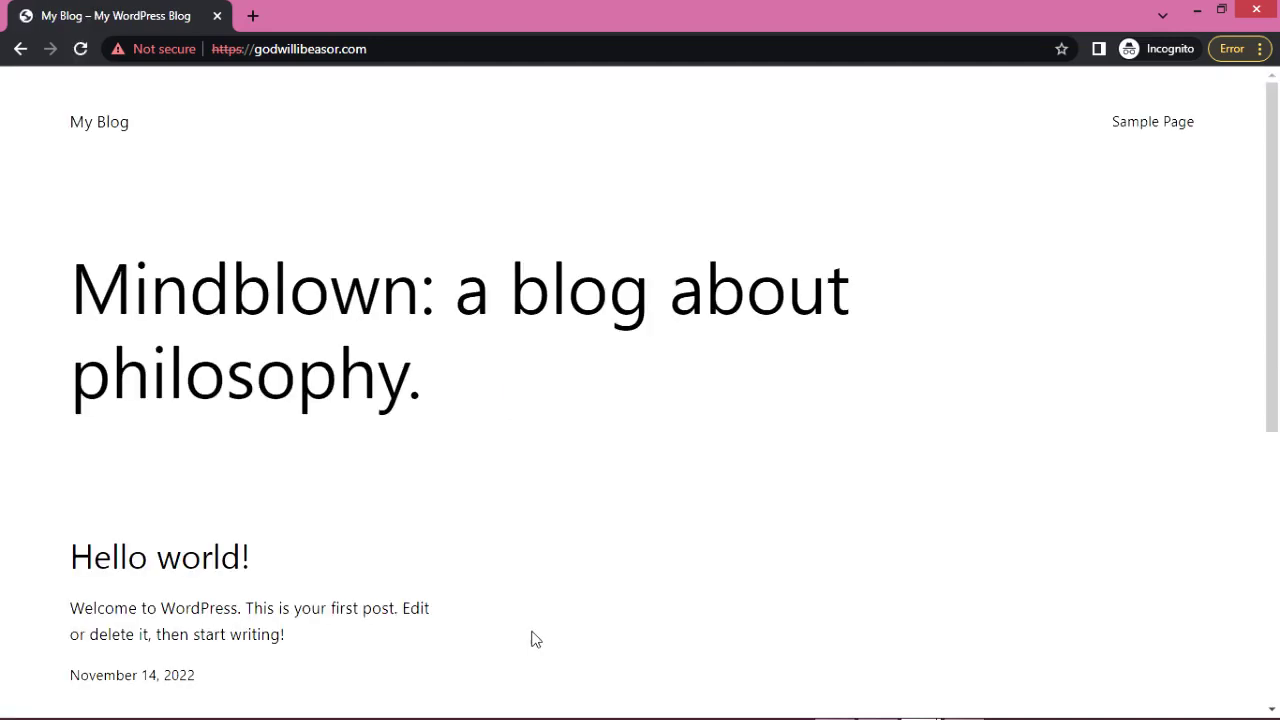
mouse_move(453, 715)
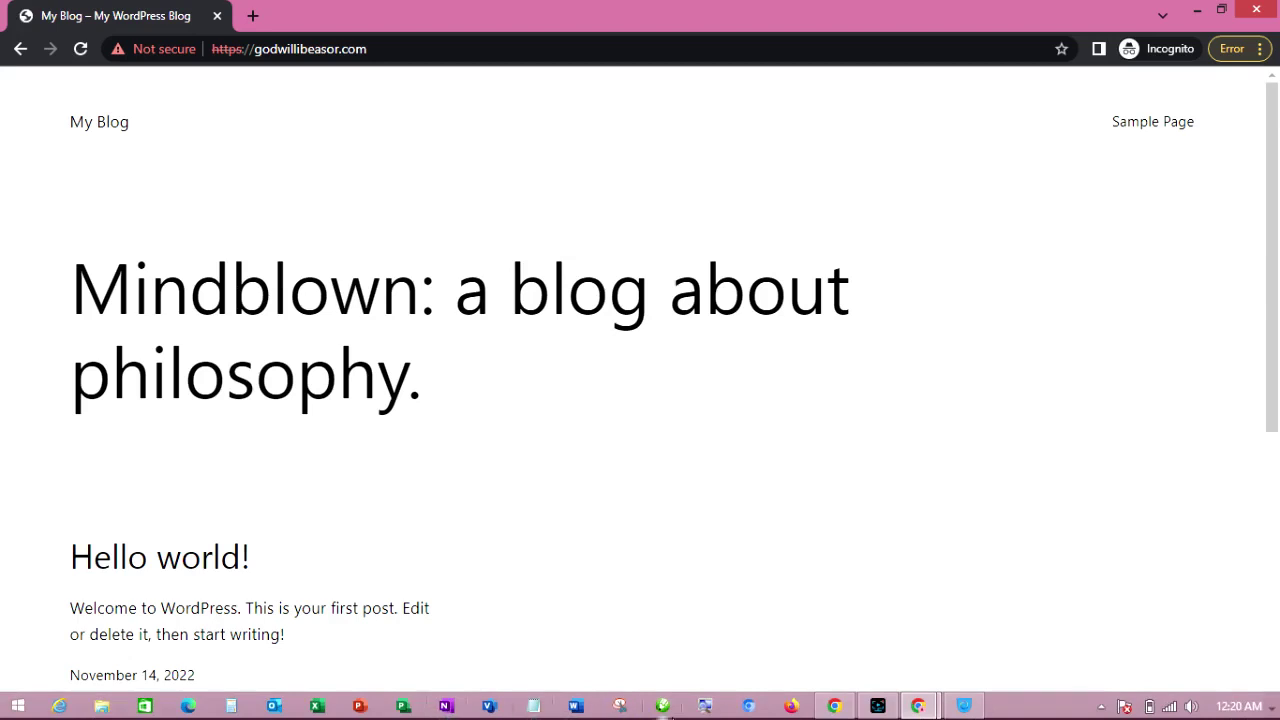
left_click(790, 708)
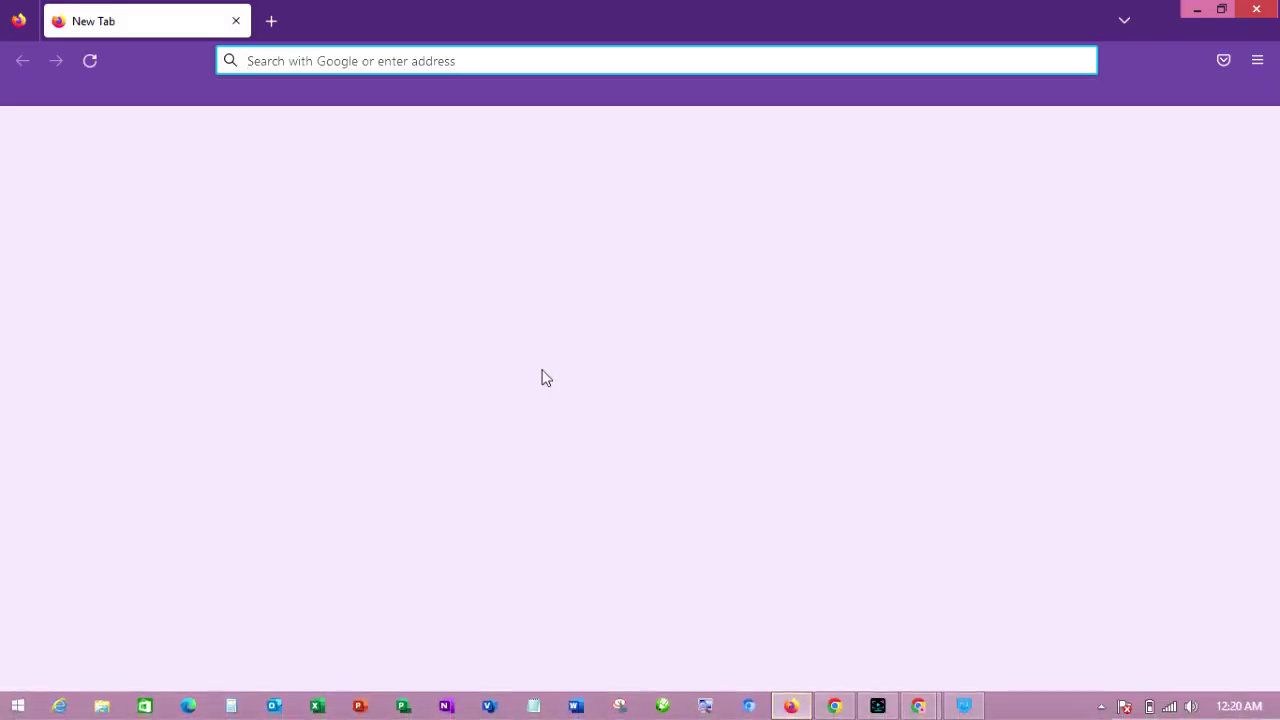
left_click(355, 61)
key("ctrl+v")
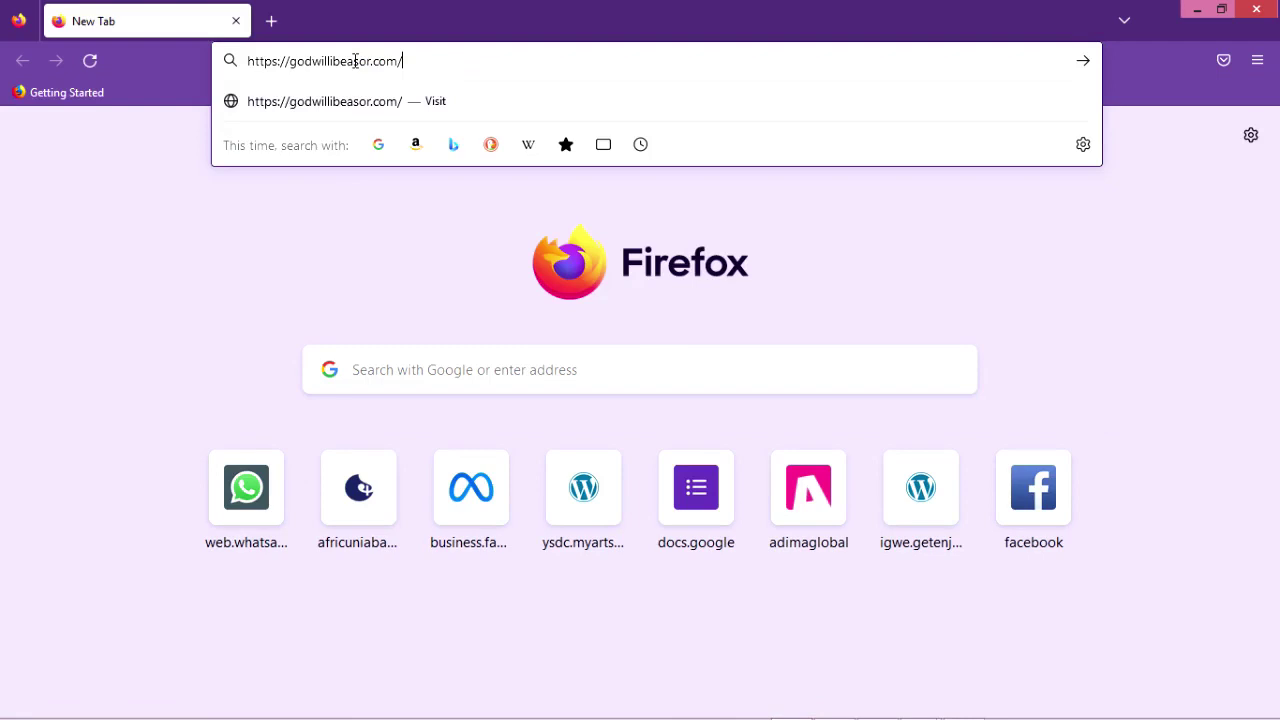
key("BackSpace")
key("Return")
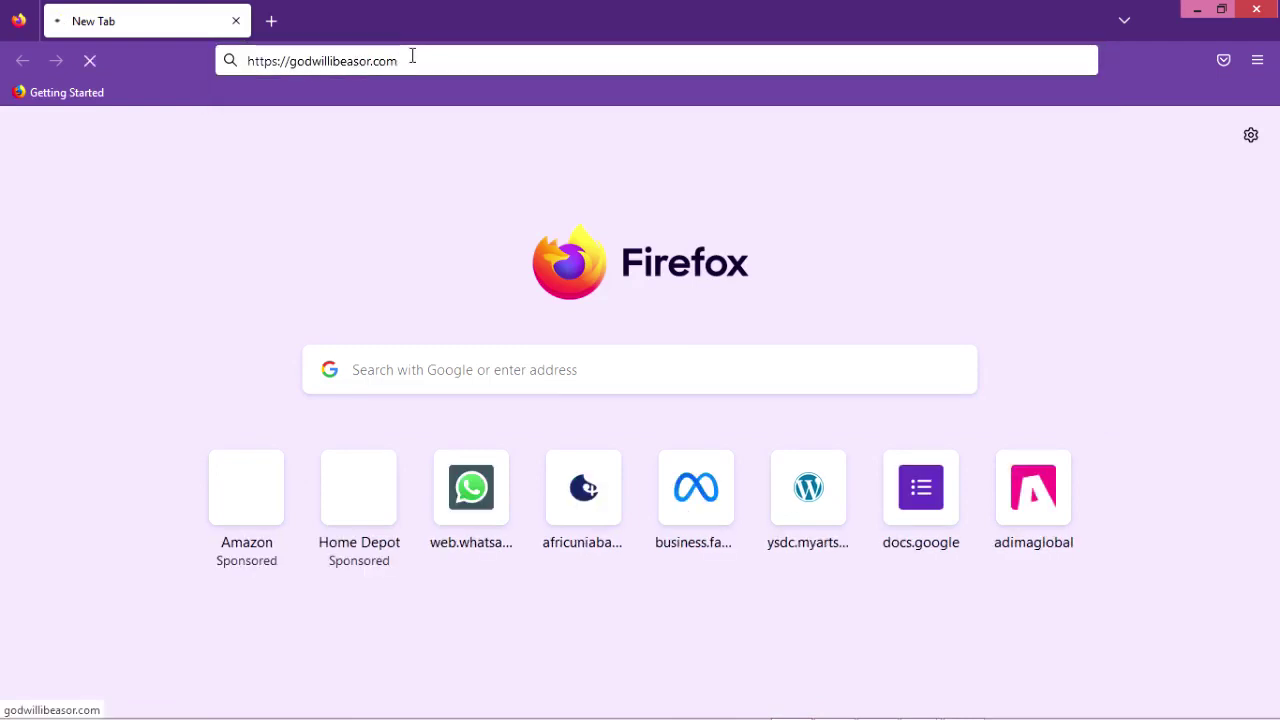